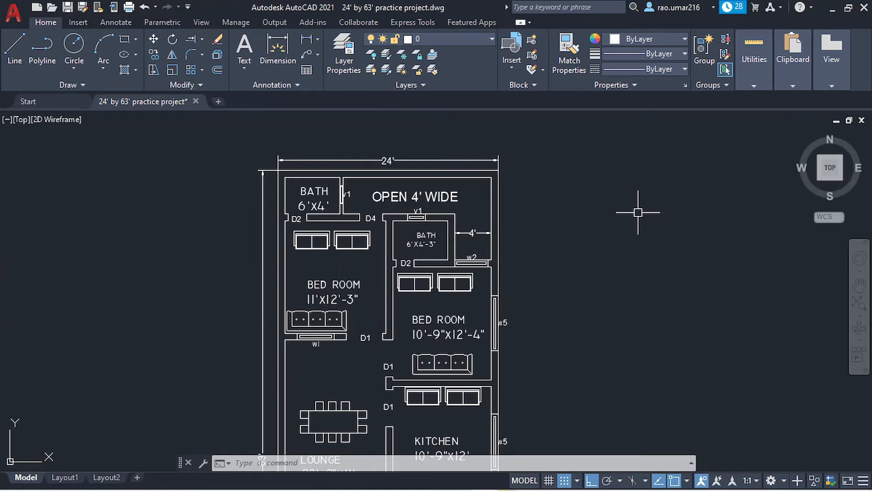
# Examine the existing 24' by 63' floor plan, including its room layout, room labels and overall dimensions
pyautogui.moveTo(572, 232); pyautogui.dragTo(528, 249, button='middle')
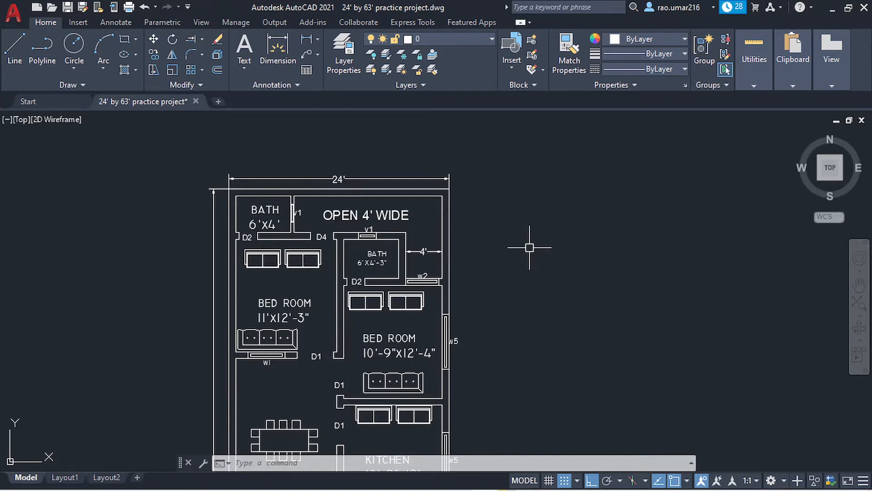
pyautogui.scroll(-2, 565, 230)
pyautogui.moveTo(525, 242); pyautogui.dragTo(514, 151, button='middle')
pyautogui.moveTo(461, 205); pyautogui.dragTo(423, 214, button='middle')
pyautogui.scroll(-2, 433, 222)
pyautogui.scroll(6, 390, 145)
pyautogui.moveTo(401, 150); pyautogui.dragTo(378, 171, button='middle')
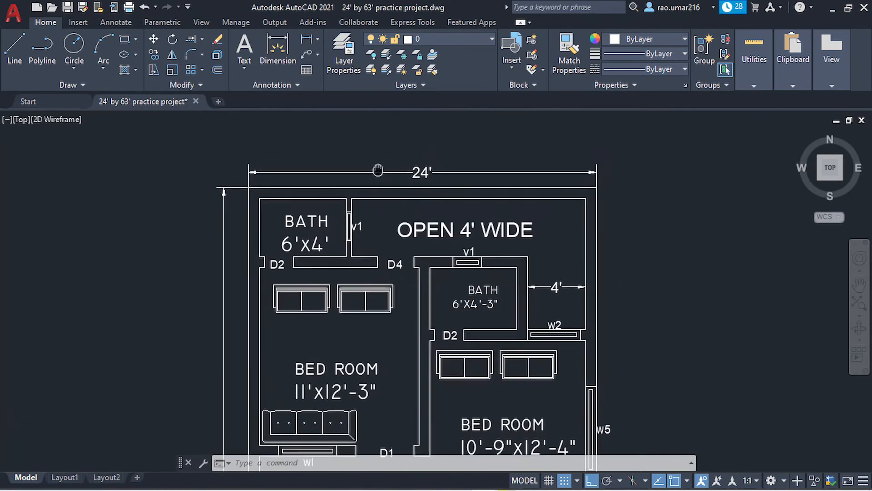
pyautogui.scroll(-2, 359, 251)
pyautogui.moveTo(374, 210); pyautogui.dragTo(414, 133, button='middle')
pyautogui.moveTo(321, 398)
pyautogui.mouseDown(button='middle')
pyautogui.moveTo(341, 292)
pyautogui.moveTo(331, 244)
pyautogui.moveTo(276, 299)
pyautogui.moveTo(210, 299)
pyautogui.mouseUp(button='middle')
pyautogui.scroll(4, 333, 280)
pyautogui.scroll(-2, 349, 231)
pyautogui.scroll(-2, 277, 298)
pyautogui.moveTo(300, 259); pyautogui.dragTo(301, 334, button='middle')
pyautogui.moveTo(443, 287); pyautogui.dragTo(401, 353, button='middle')
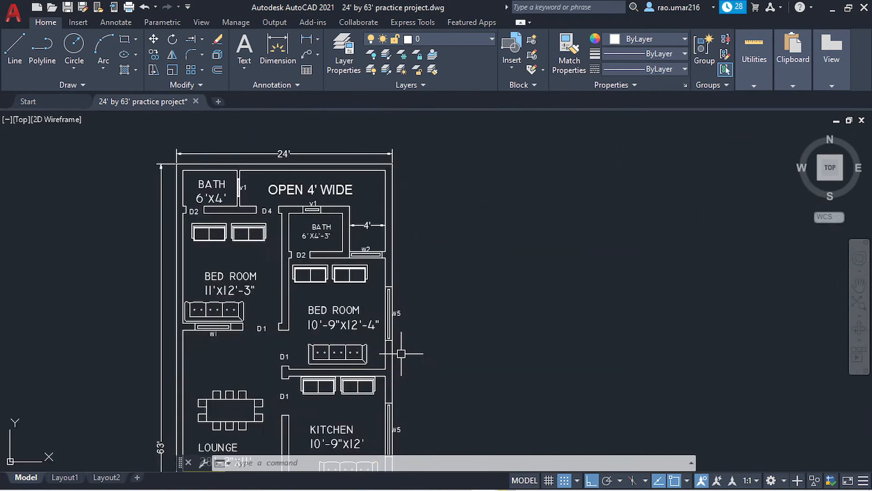
pyautogui.moveTo(415, 279); pyautogui.dragTo(319, 240, button='middle')
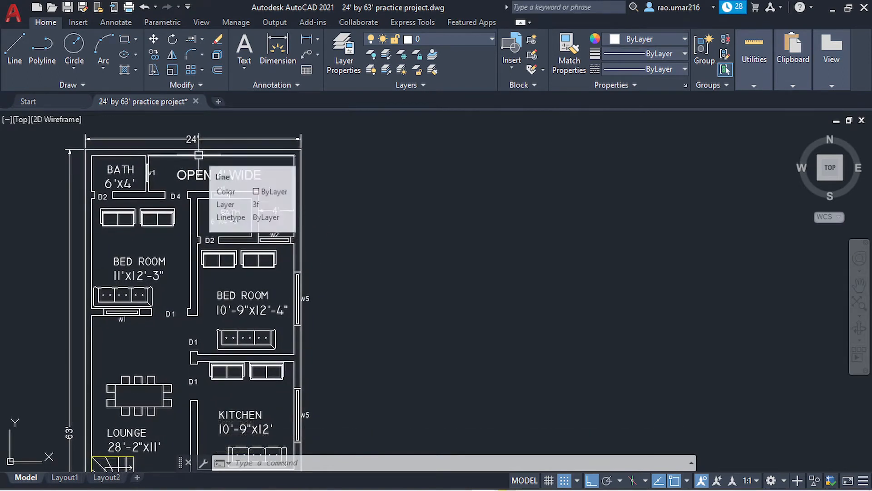
pyautogui.moveTo(207, 163); pyautogui.dragTo(226, 166, button='middle')
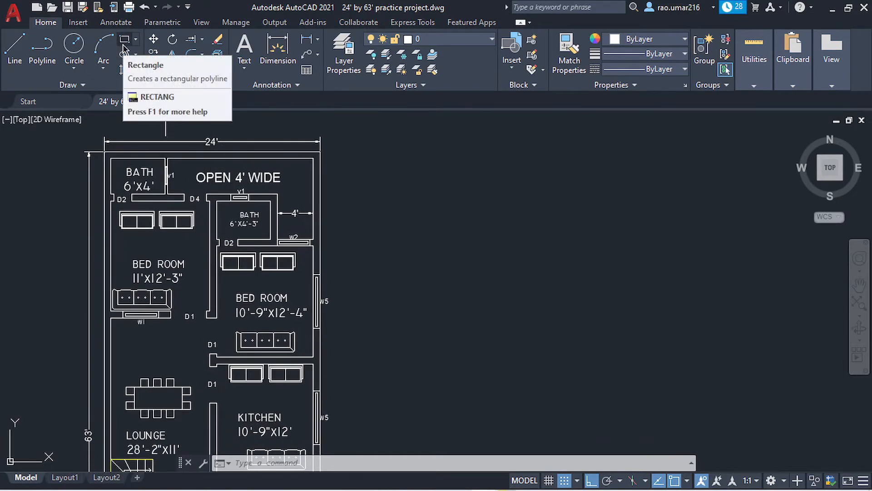
pyautogui.click(17, 61)
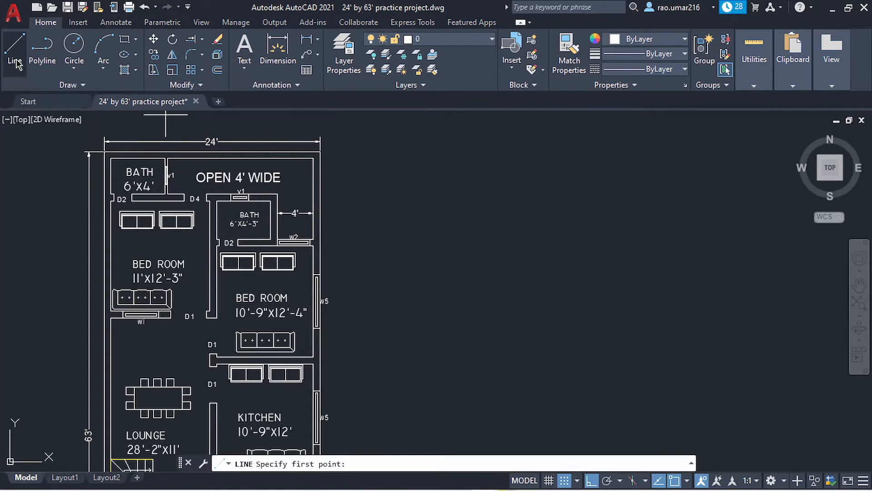
pyautogui.click(42, 66)
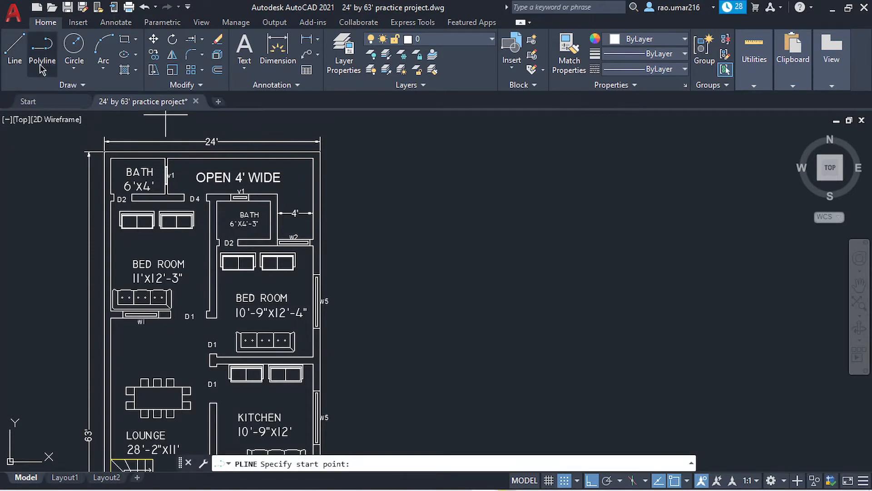
pyautogui.click(125, 41)
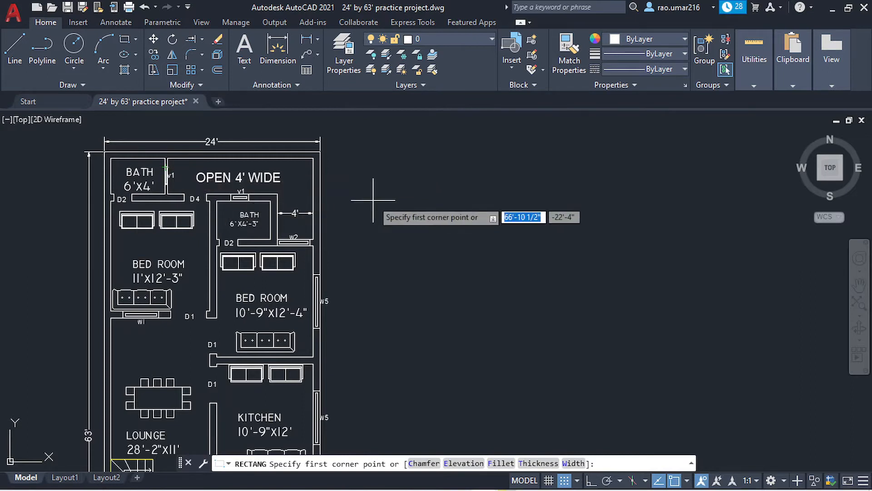
pyautogui.click(15, 50)
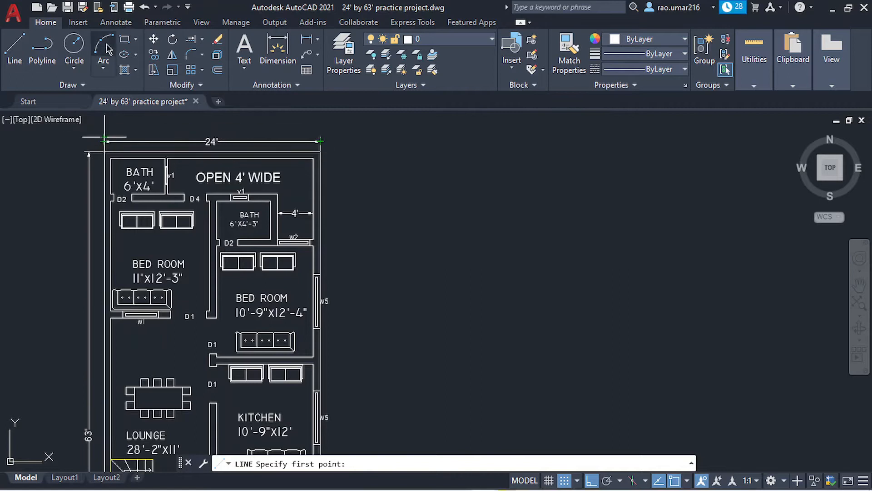
# Draw a 24' by 63' rectangle beside the existing floor plan, level with its upper edge, as the new plot outline
pyautogui.click(124, 39)
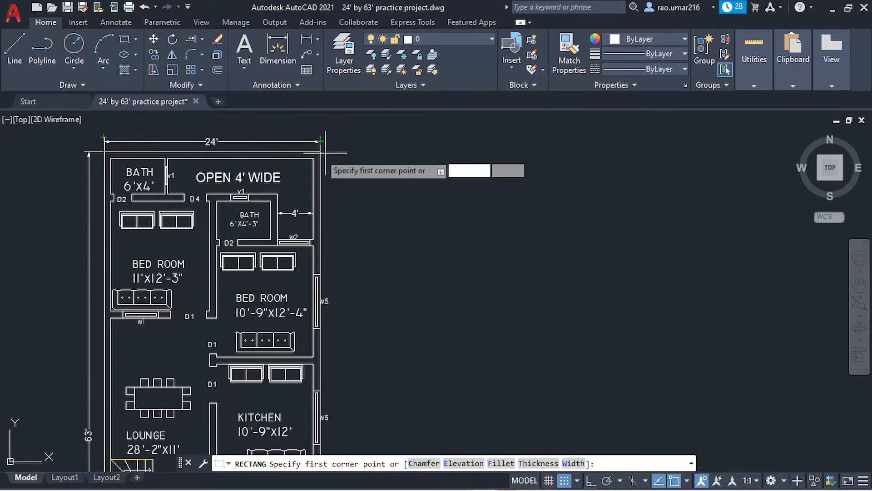
pyautogui.click(383, 151)
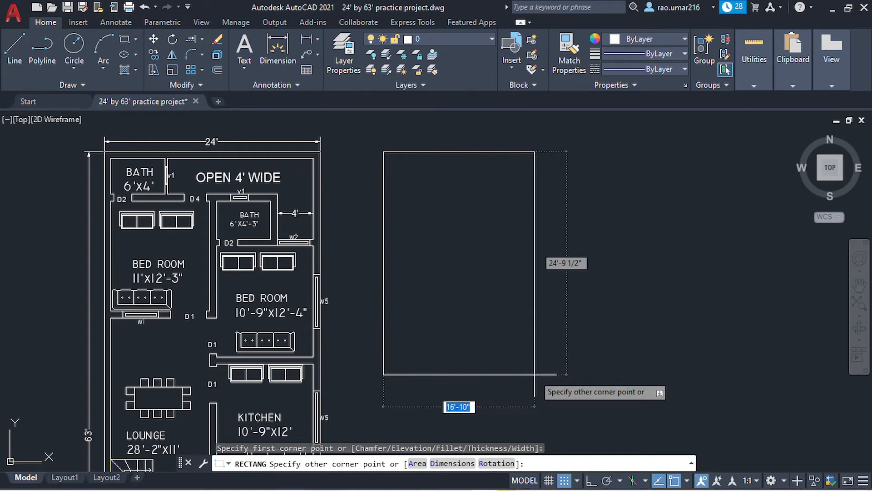
pyautogui.write("24'")
pyautogui.press('Tab')
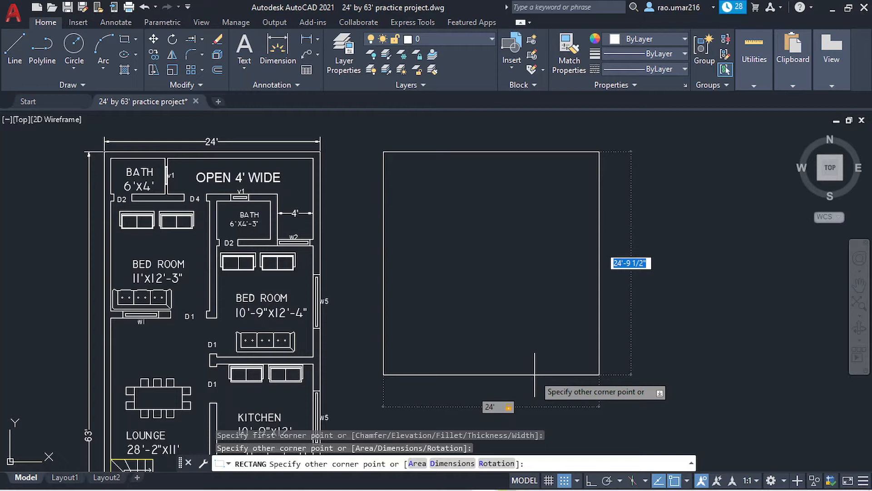
pyautogui.write('63')
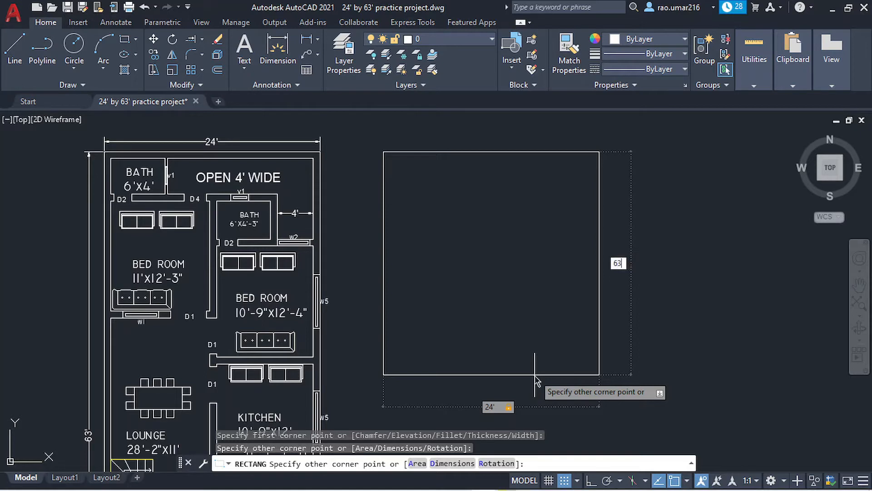
pyautogui.write("'")
pyautogui.press('Return')
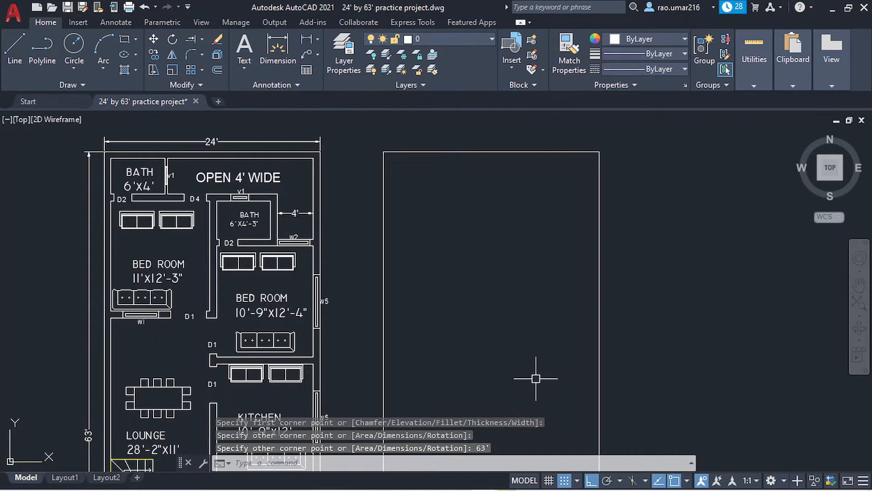
# Compare the new plot rectangle with the existing plan's outline and examine the double lines of its outer wall
pyautogui.scroll(-4, 500, 269)
pyautogui.moveTo(442, 244)
pyautogui.mouseDown(button='middle')
pyautogui.moveTo(411, 182)
pyautogui.moveTo(401, 179)
pyautogui.mouseUp(button='middle')
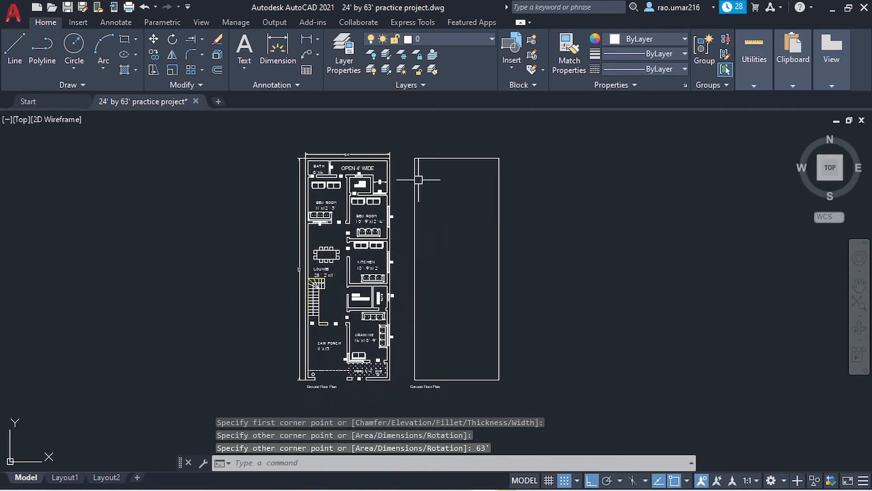
pyautogui.click(443, 155)
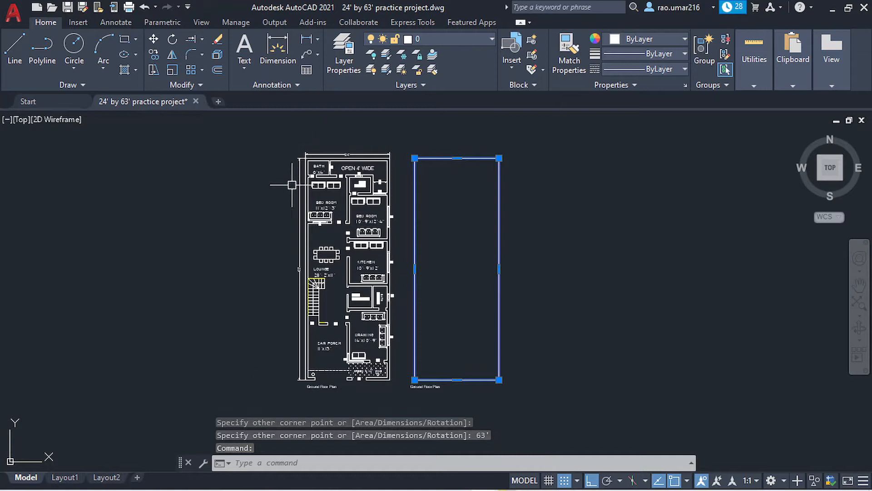
pyautogui.press('Escape')
pyautogui.scroll(6, 364, 214)
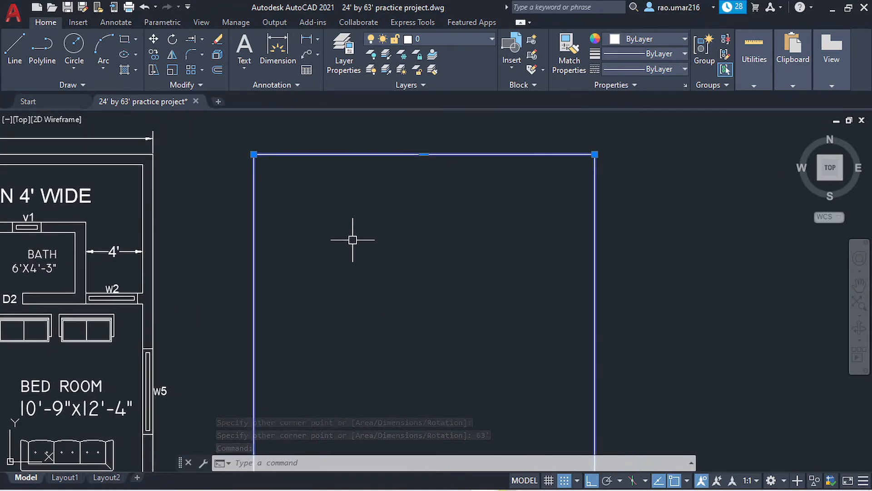
pyautogui.click(385, 155)
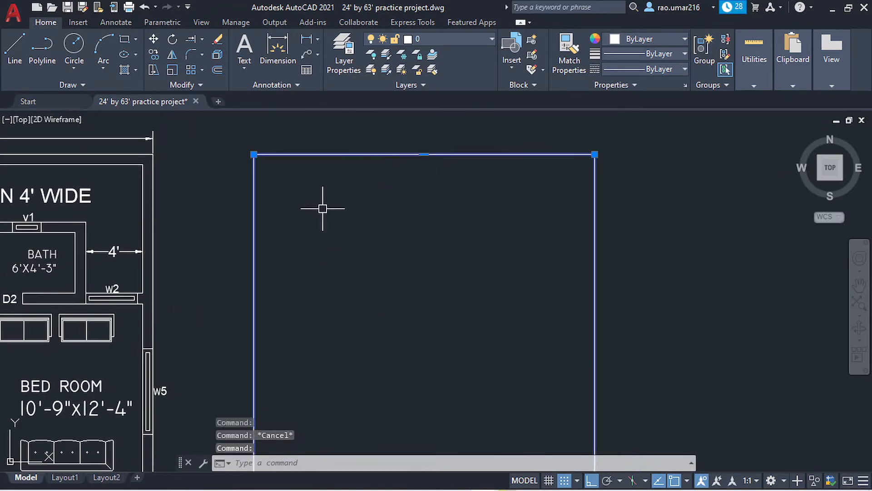
pyautogui.moveTo(180, 228); pyautogui.dragTo(335, 220, button='middle')
pyautogui.scroll(-2, 362, 218)
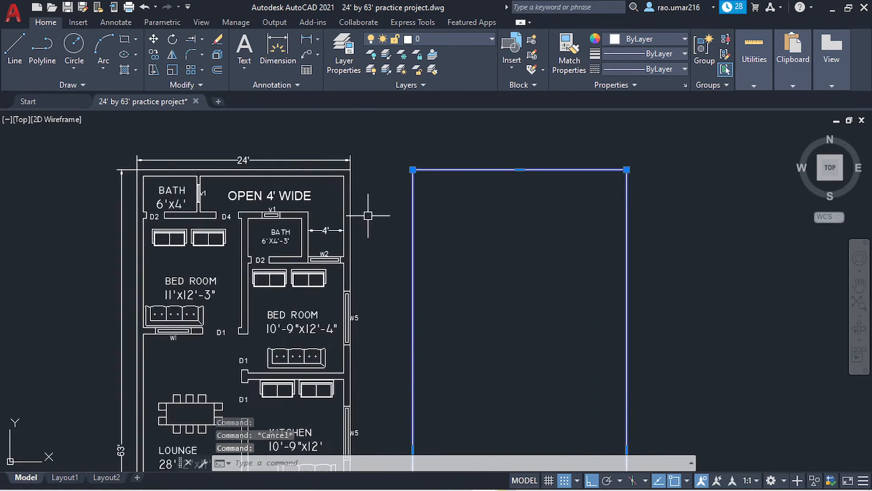
pyautogui.scroll(2, 354, 187)
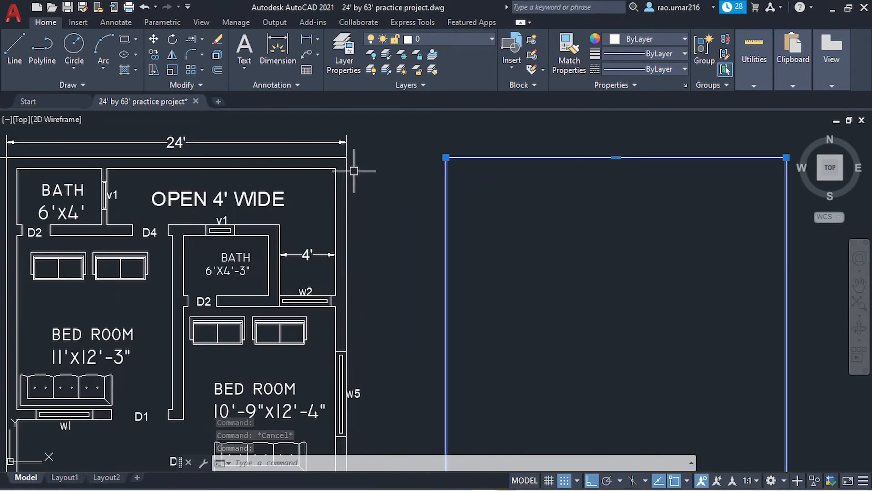
pyautogui.moveTo(350, 169); pyautogui.dragTo(422, 165, button='middle')
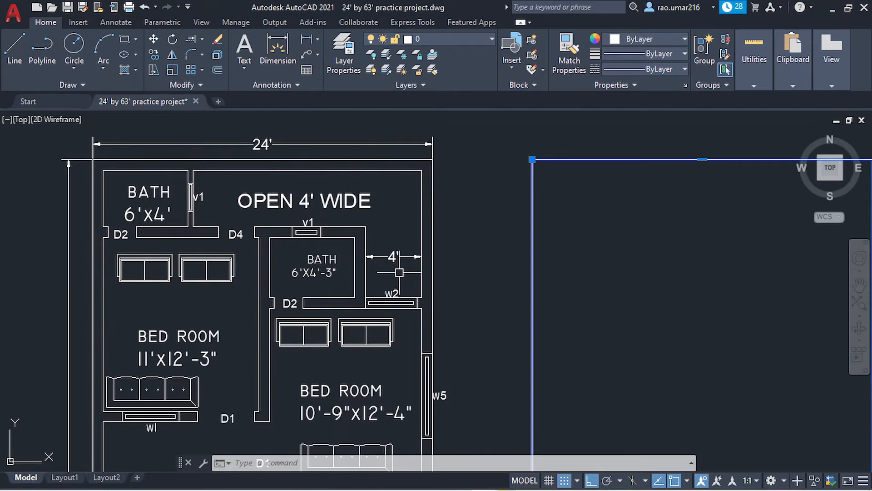
pyautogui.moveTo(423, 237)
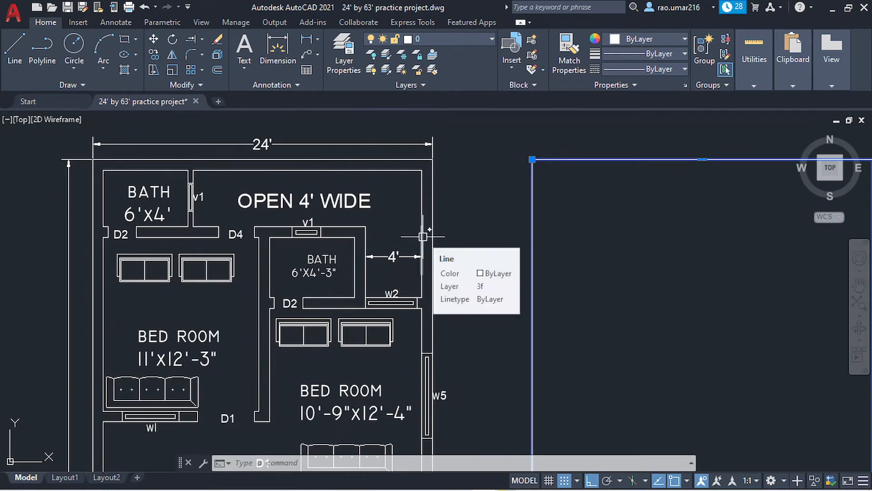
# Add a linear dimension across the outer wall's thickness at the existing plan's upper-right corner, placed above the overall width dimension
pyautogui.scroll(4, 448, 152)
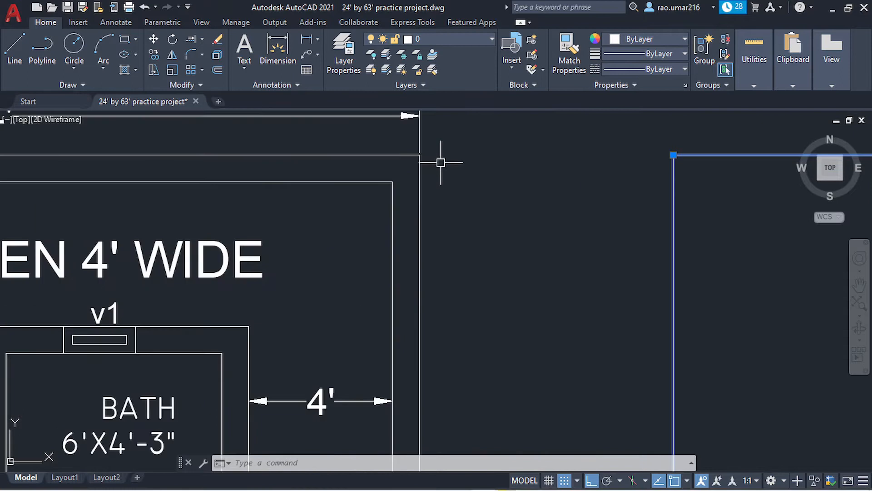
pyautogui.click(278, 50)
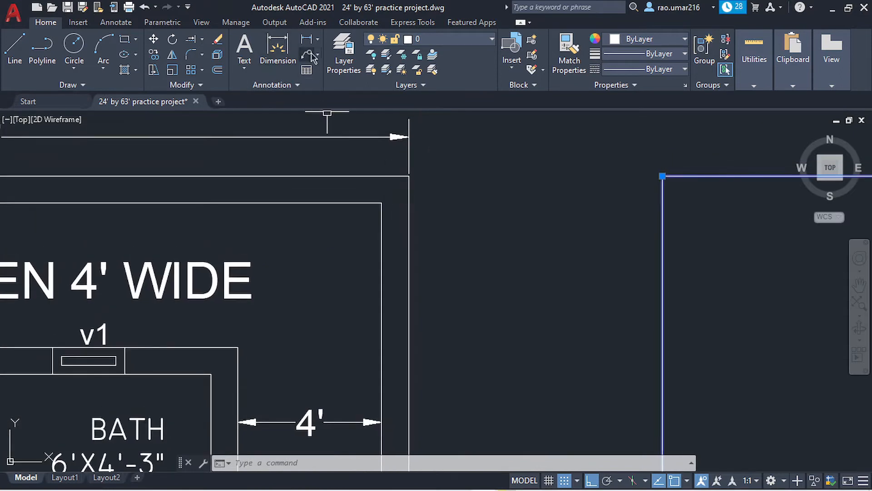
pyautogui.click(381, 202)
pyautogui.click(409, 177)
pyautogui.moveTo(388, 204); pyautogui.dragTo(390, 329, button='middle')
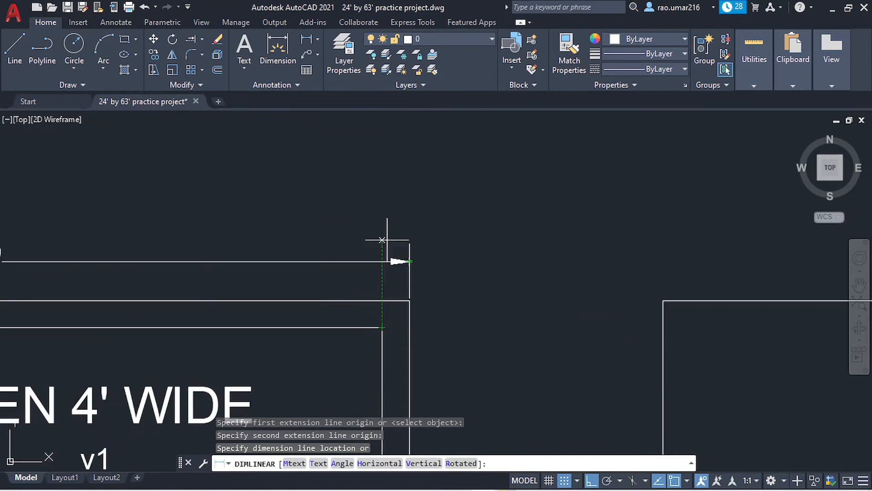
pyautogui.click(428, 212)
pyautogui.scroll(-4, 493, 260)
pyautogui.moveTo(493, 256)
pyautogui.mouseDown(button='middle')
pyautogui.moveTo(298, 246)
pyautogui.moveTo(280, 218)
pyautogui.moveTo(287, 208)
pyautogui.moveTo(247, 173)
pyautogui.mouseUp(button='middle')
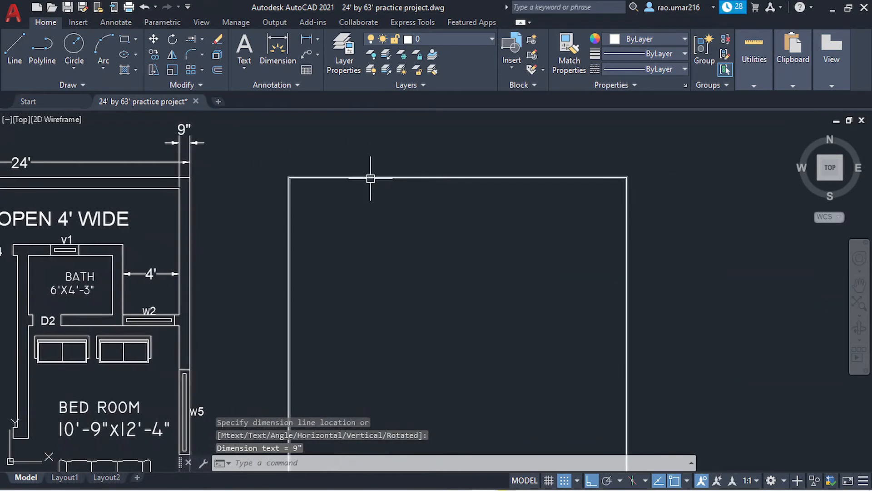
pyautogui.click(370, 177)
pyautogui.moveTo(376, 233); pyautogui.dragTo(340, 196, button='middle')
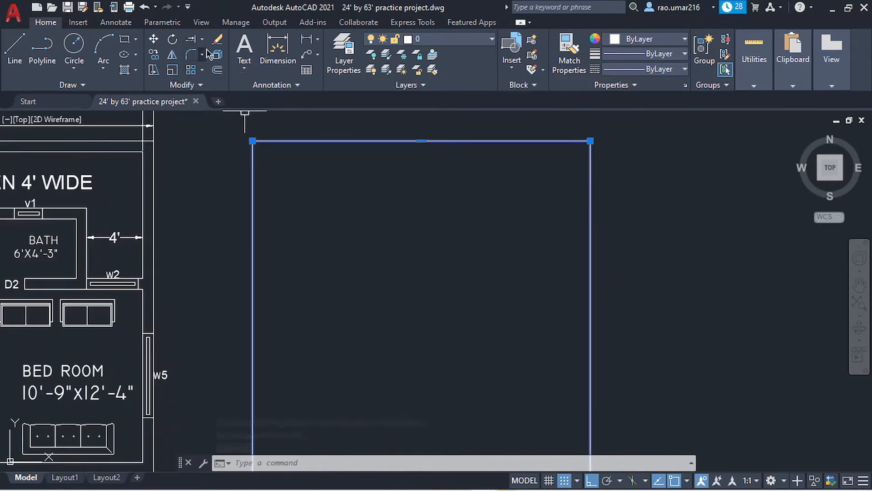
pyautogui.click(217, 70)
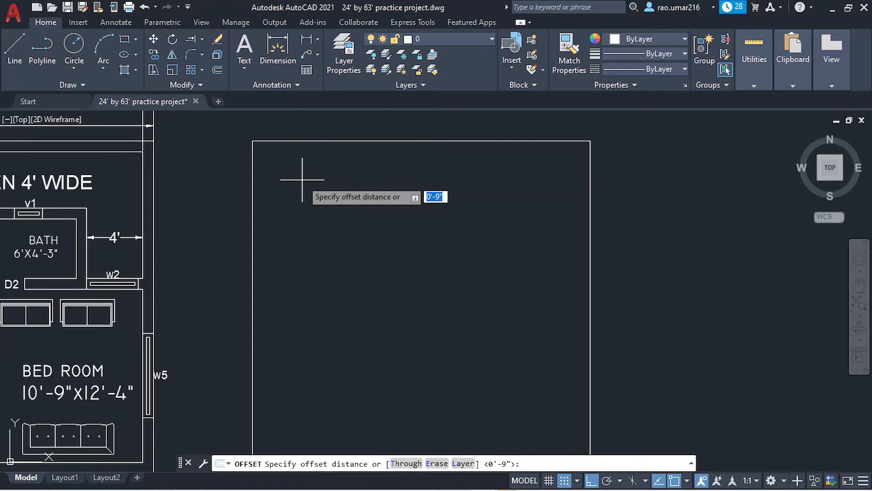
pyautogui.write('9')
pyautogui.press('Escape')
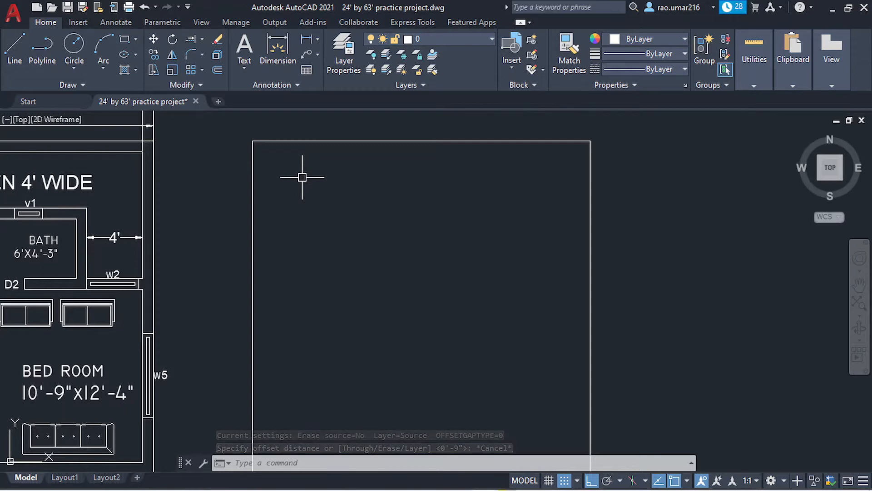
# Offset the new plot rectangle 9" inward to form the inner face of the outer walls
pyautogui.write('o')
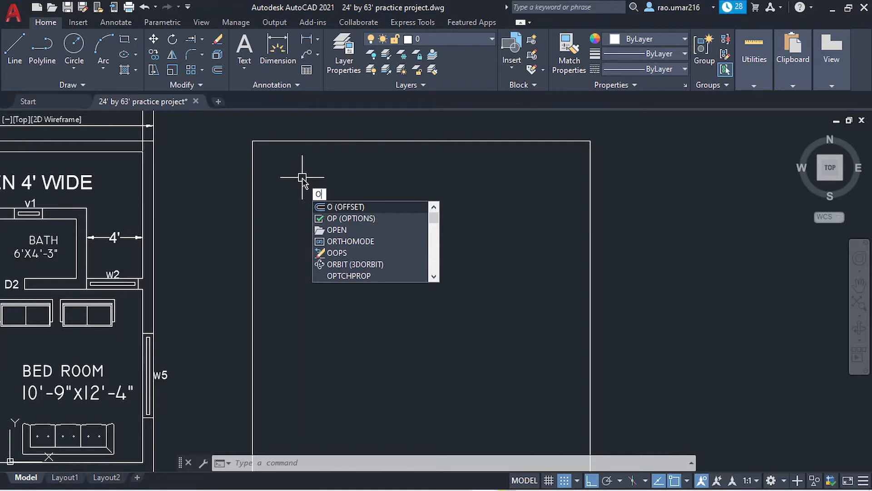
pyautogui.press('Return')
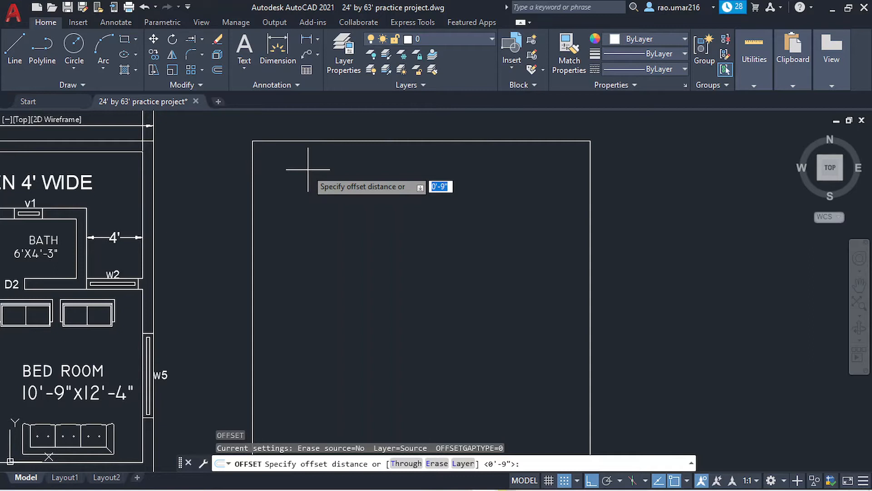
pyautogui.write('9')
pyautogui.press('Return')
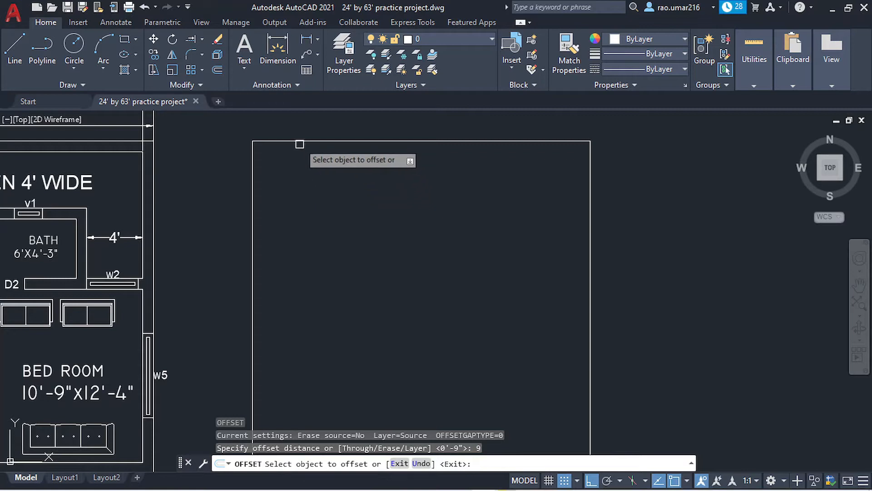
pyautogui.click(262, 142)
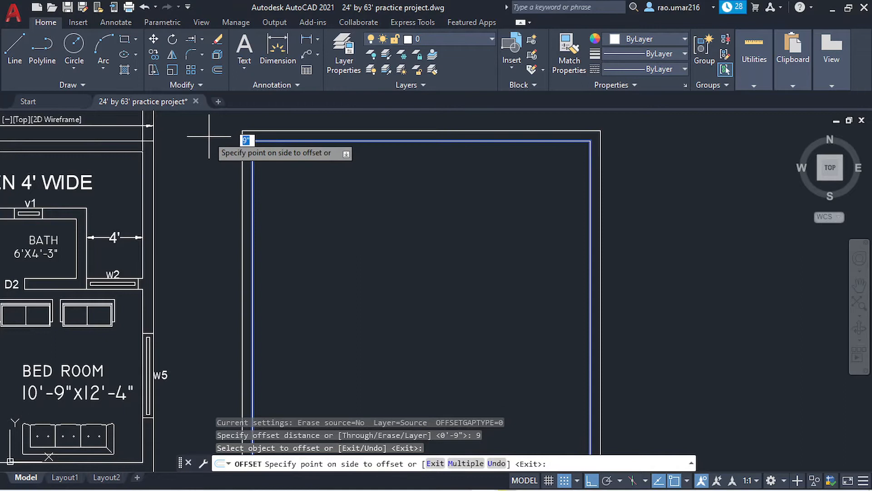
pyautogui.click(317, 208)
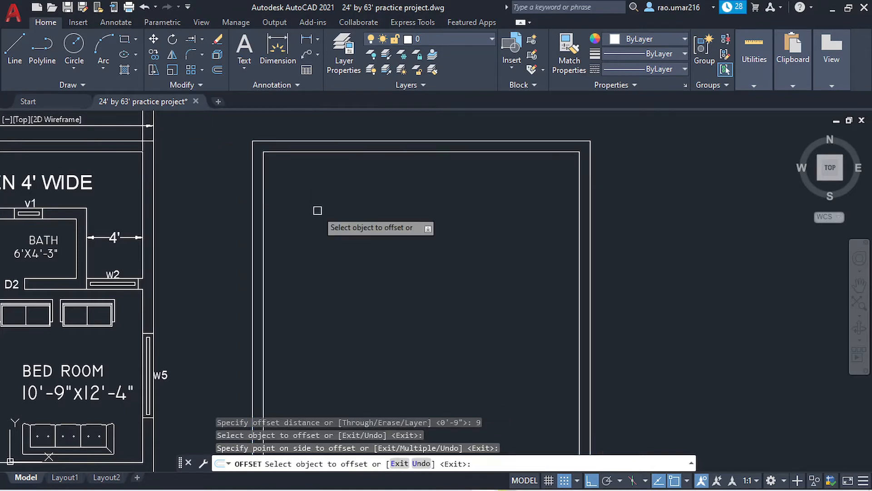
pyautogui.moveTo(317, 208); pyautogui.dragTo(286, 213, button='middle')
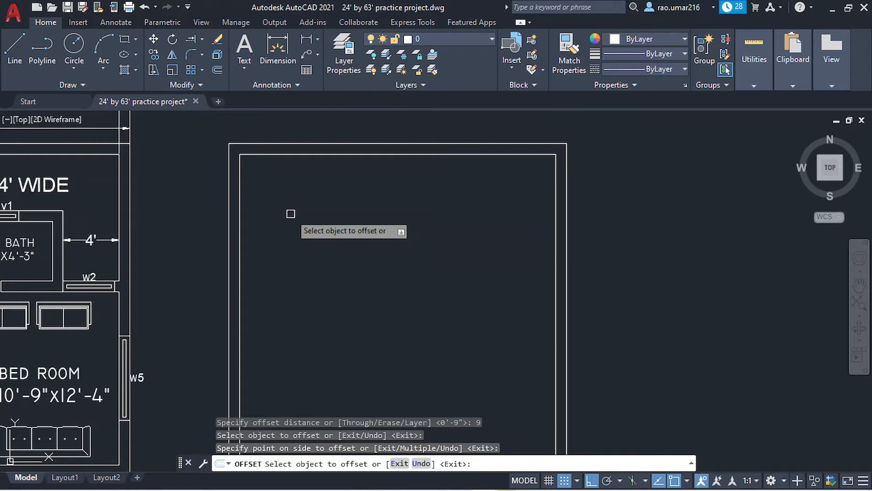
# End the offset, launch the Windows On-Screen Keyboard, shift it lower over the drawing and minimise it
pyautogui.press('Return')
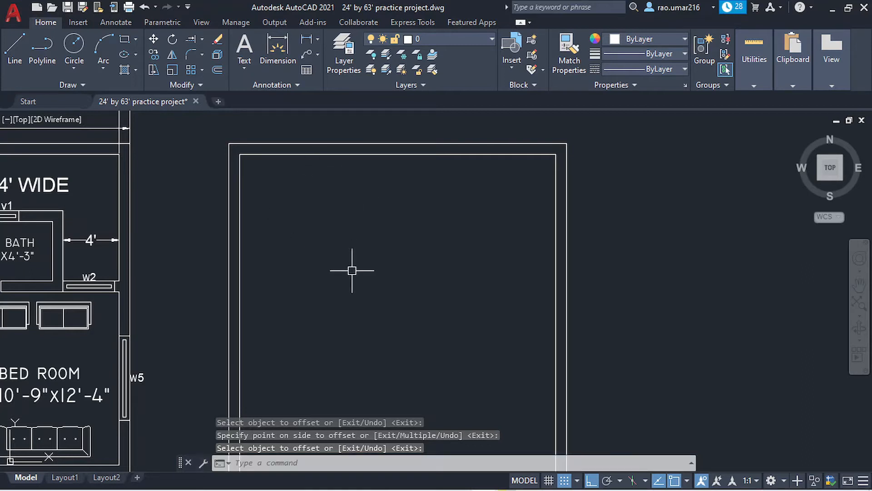
pyautogui.press('super')
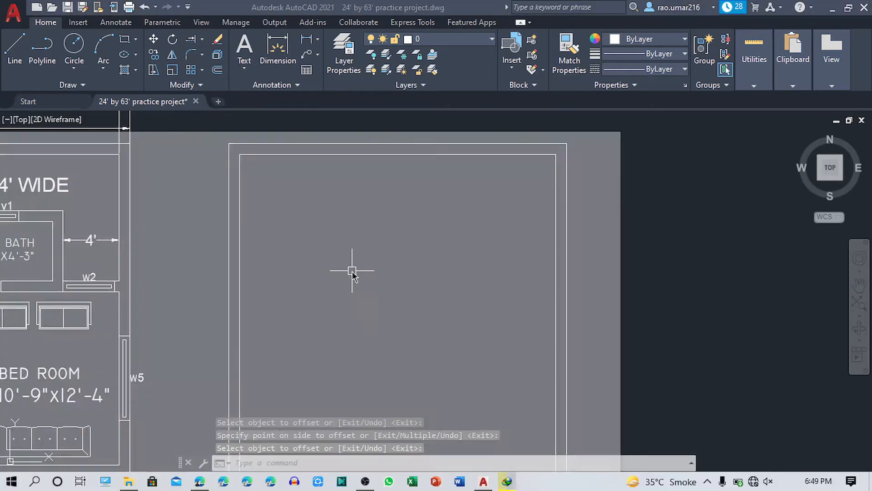
pyautogui.write('on scre')
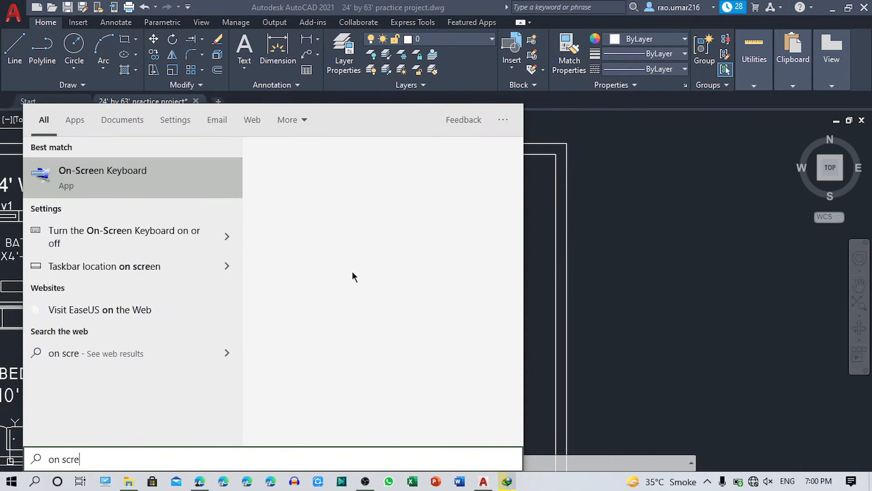
pyautogui.press('Return')
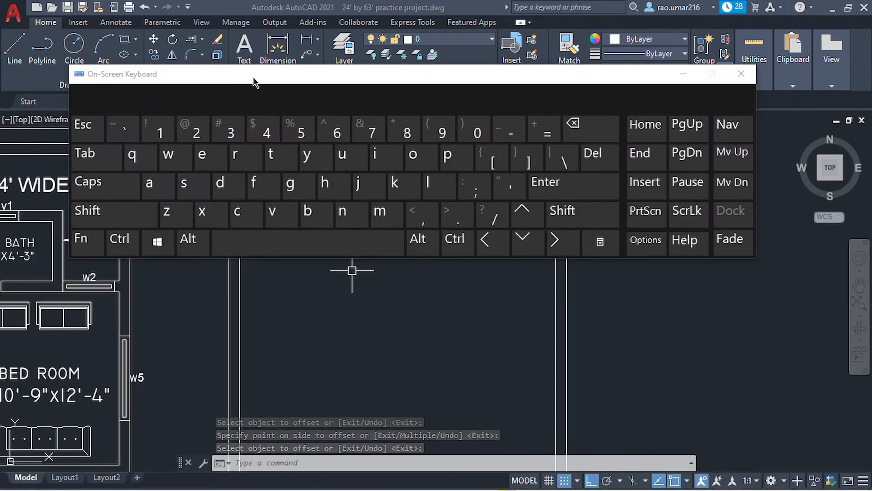
pyautogui.moveTo(253, 77); pyautogui.dragTo(278, 129)
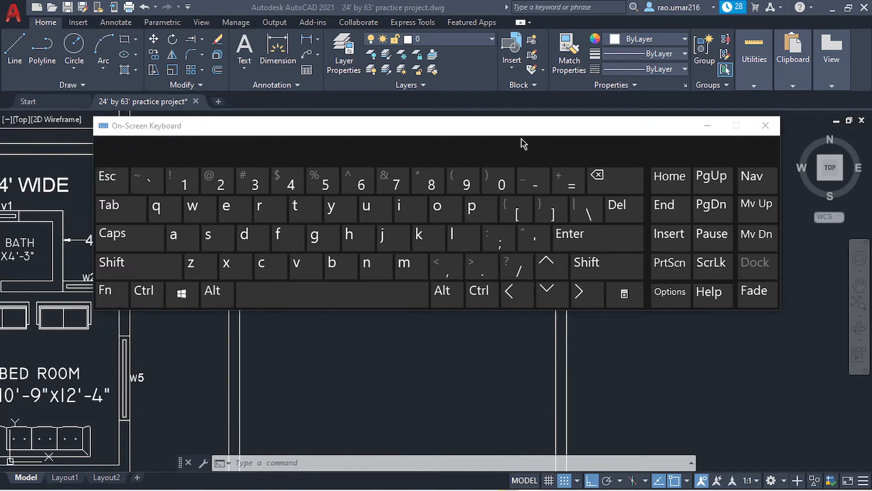
pyautogui.click(703, 127)
# Dimension the overall width of the new plot rectangle, placing the dimension line just above its upper edge
pyautogui.moveTo(409, 259); pyautogui.dragTo(406, 237, button='middle')
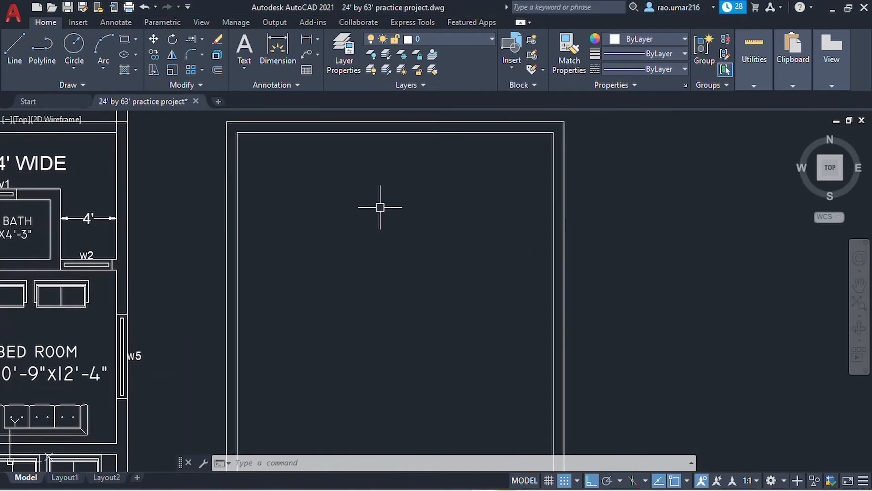
pyautogui.click(385, 132)
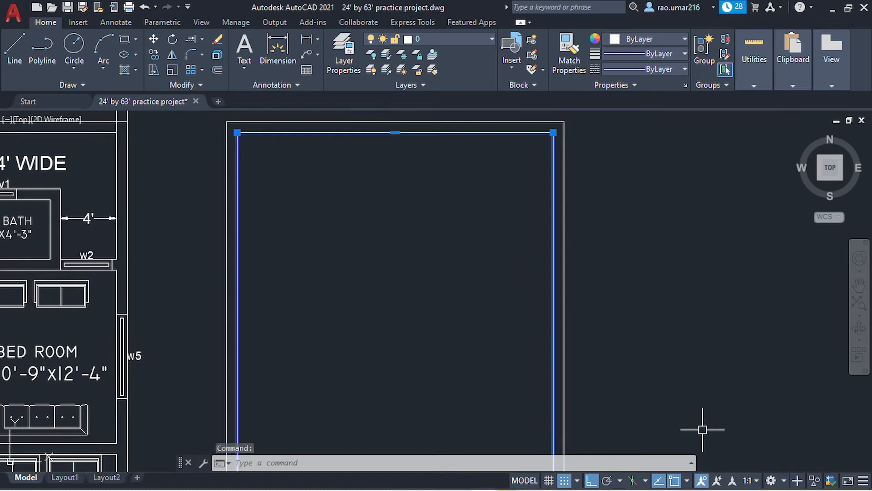
pyautogui.press('Escape')
pyautogui.moveTo(503, 125); pyautogui.dragTo(476, 205, button='middle')
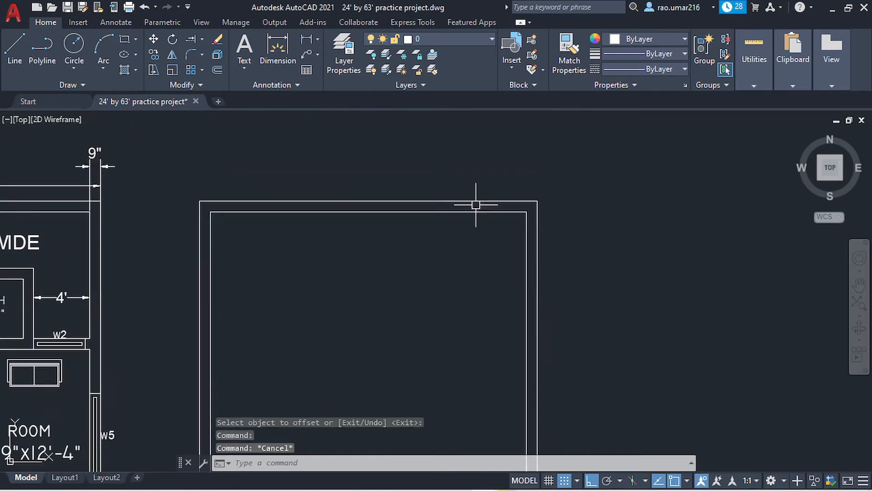
pyautogui.click(277, 50)
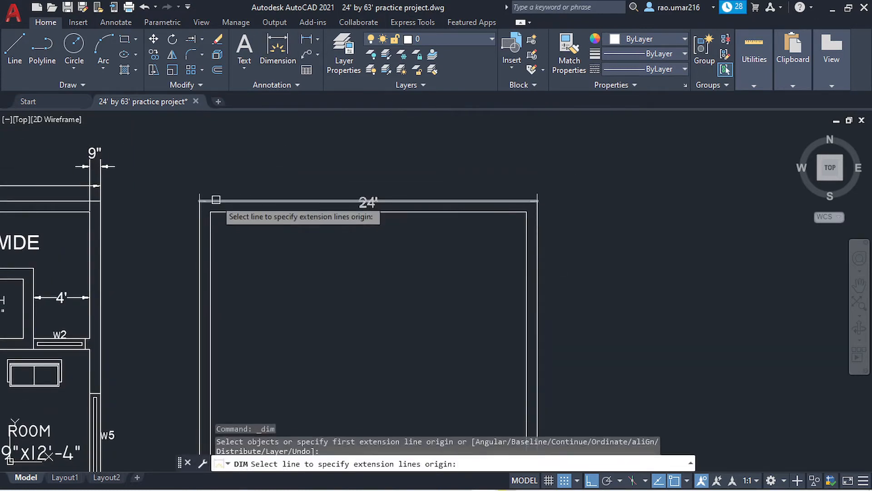
pyautogui.click(215, 202)
pyautogui.click(220, 178)
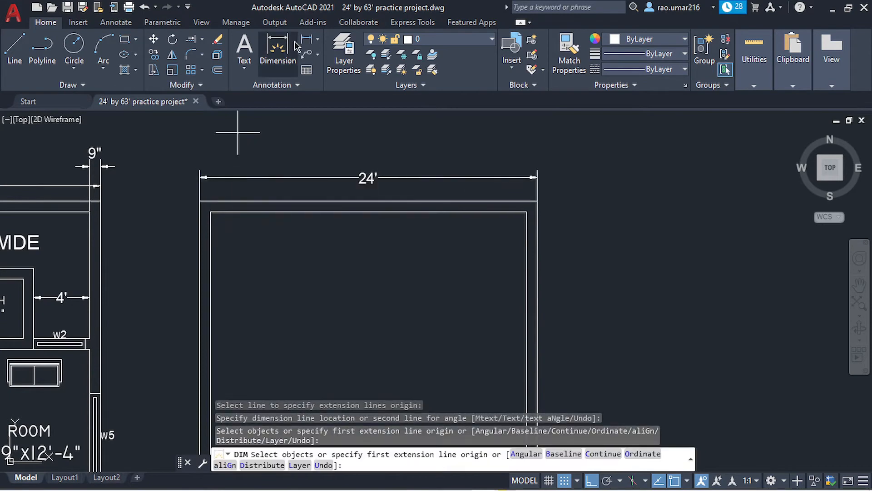
# Add a linear dimension for the new plot rectangle's full length, from upper-right to lower-right corner, placed just outside its right edge
pyautogui.click(307, 39)
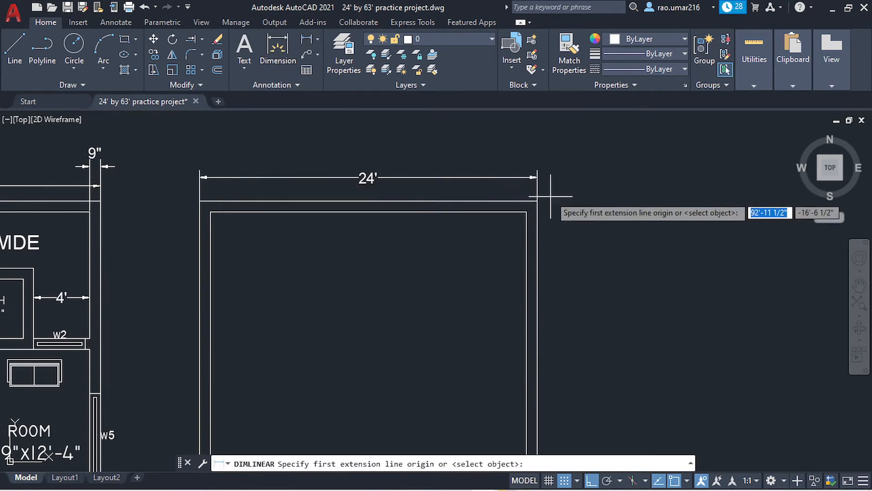
pyautogui.click(537, 200)
pyautogui.moveTo(516, 279); pyautogui.dragTo(383, 173, button='middle')
pyautogui.scroll(-5, 412, 288)
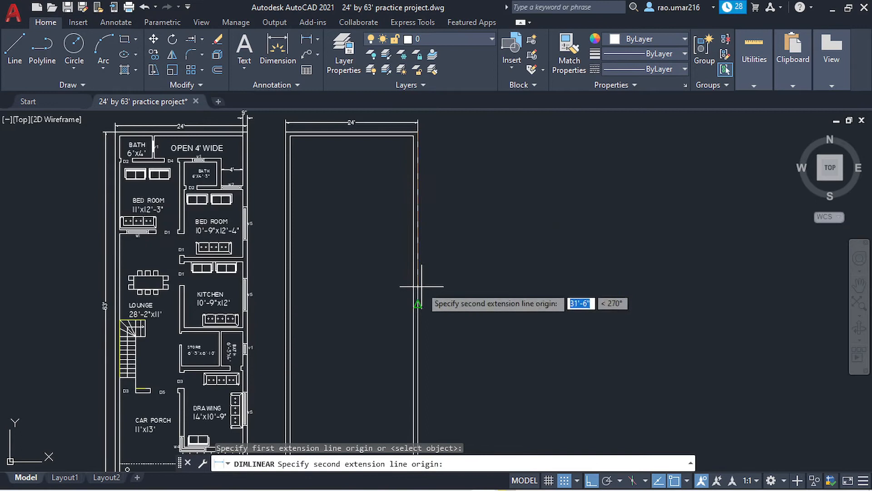
pyautogui.scroll(2, 359, 278)
pyautogui.click(359, 278)
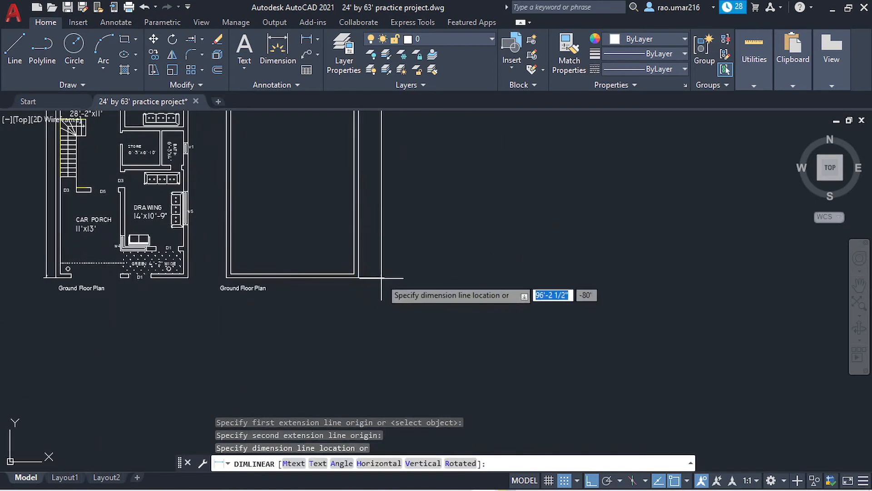
pyautogui.click(371, 286)
pyautogui.moveTo(393, 181); pyautogui.dragTo(433, 266, button='middle')
pyautogui.scroll(5, 433, 267)
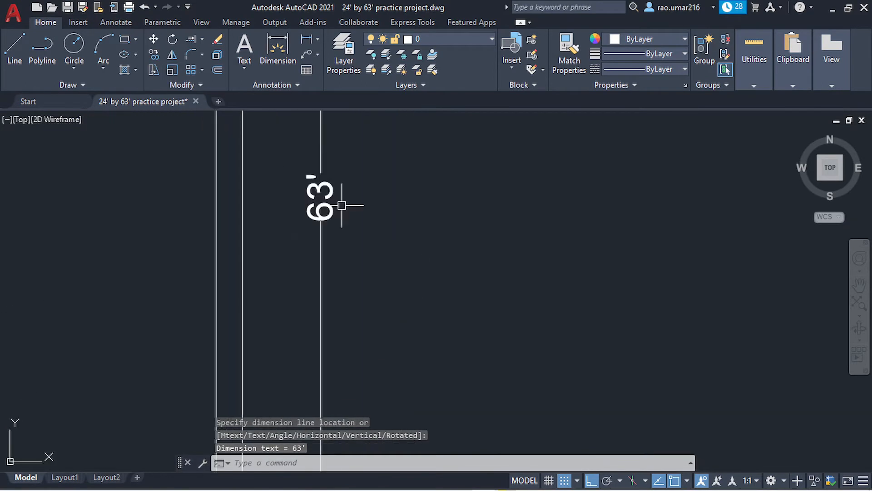
pyautogui.moveTo(341, 203); pyautogui.dragTo(419, 261, button='middle')
pyautogui.scroll(-5, 395, 250)
pyautogui.scroll(4, 411, 156)
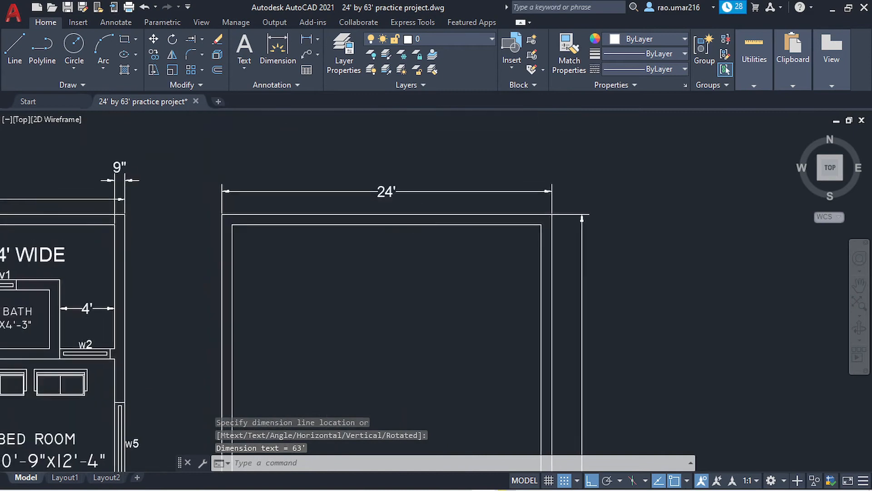
pyautogui.press('Escape')
# Compare the new inner wall rectangle with the bath and open-space walls at the upper end of the existing plan
pyautogui.click(386, 221)
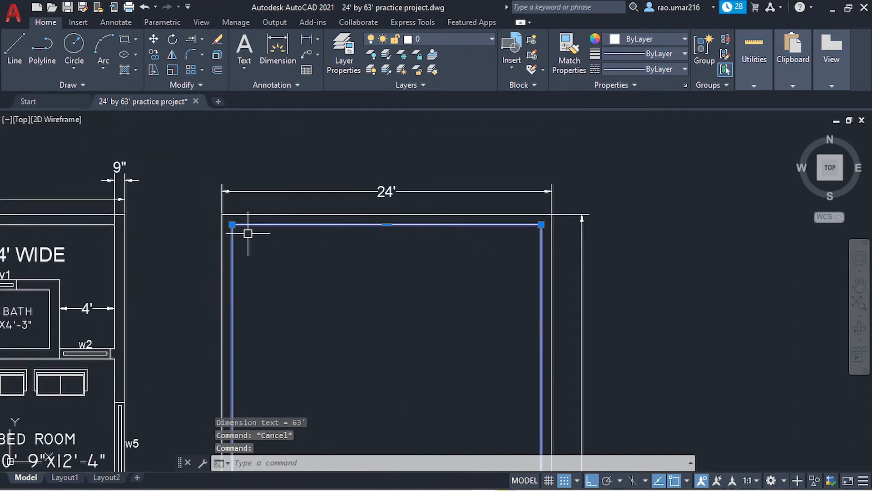
pyautogui.moveTo(322, 250); pyautogui.dragTo(517, 247, button='middle')
pyautogui.scroll(-2, 498, 246)
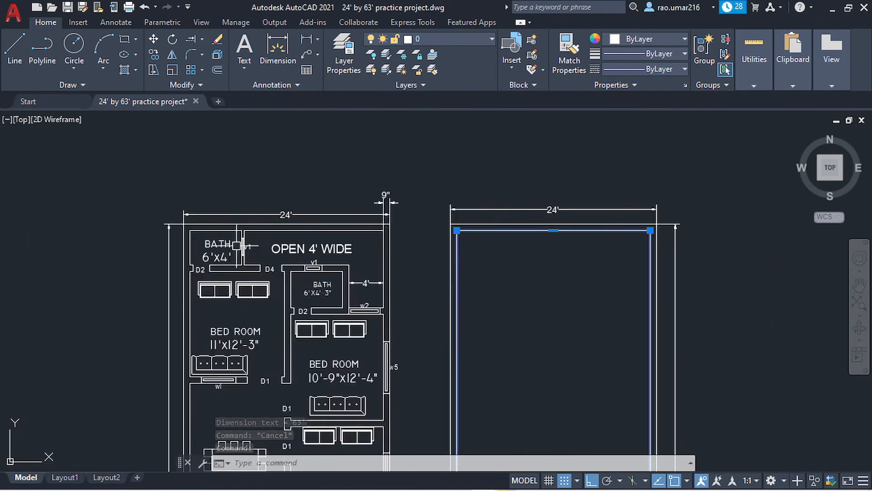
pyautogui.scroll(2, 265, 238)
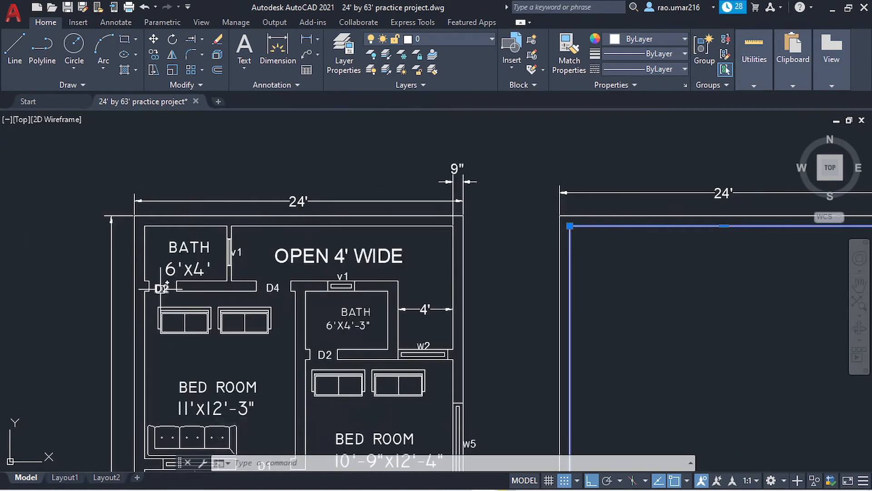
pyautogui.moveTo(449, 279); pyautogui.dragTo(256, 273, button='middle')
pyautogui.scroll(-2, 407, 227)
pyautogui.press('Escape')
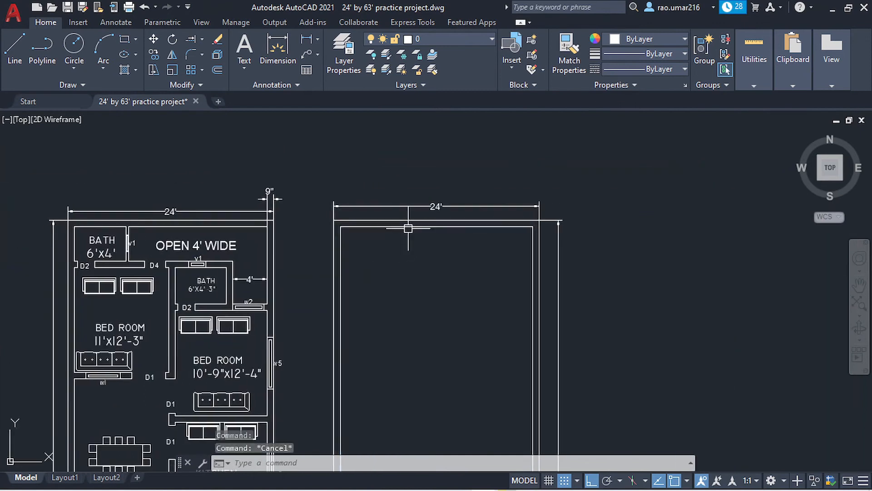
# Explode the inner wall rectangle of the new plan into separate lines
pyautogui.scroll(4, 407, 228)
pyautogui.click(403, 223)
pyautogui.scroll(-2, 394, 272)
pyautogui.moveTo(391, 274); pyautogui.dragTo(362, 229, button='middle')
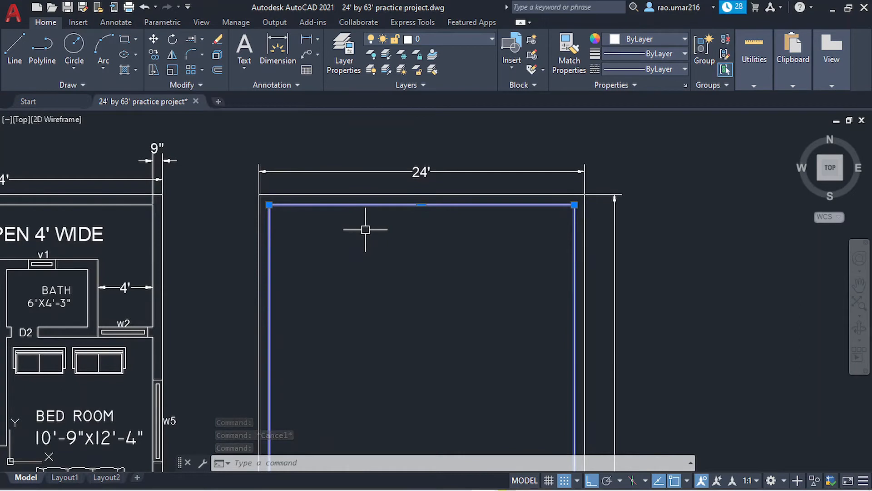
pyautogui.write('EX')
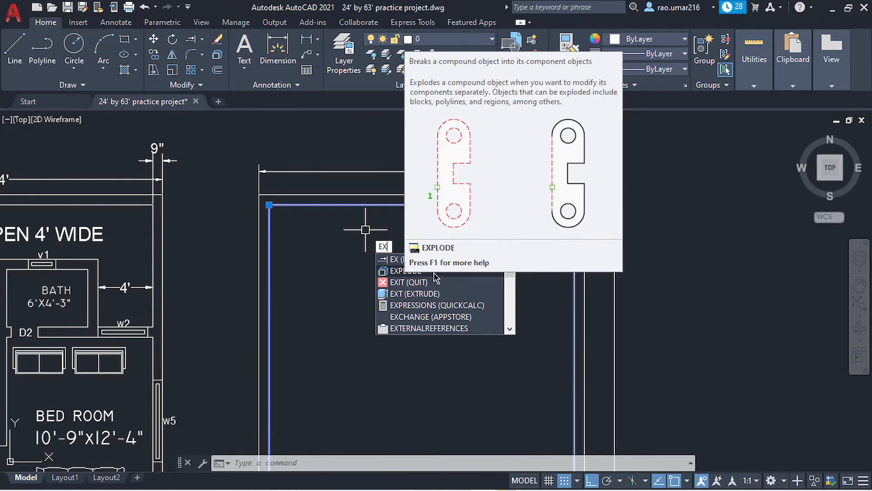
pyautogui.press('Return')
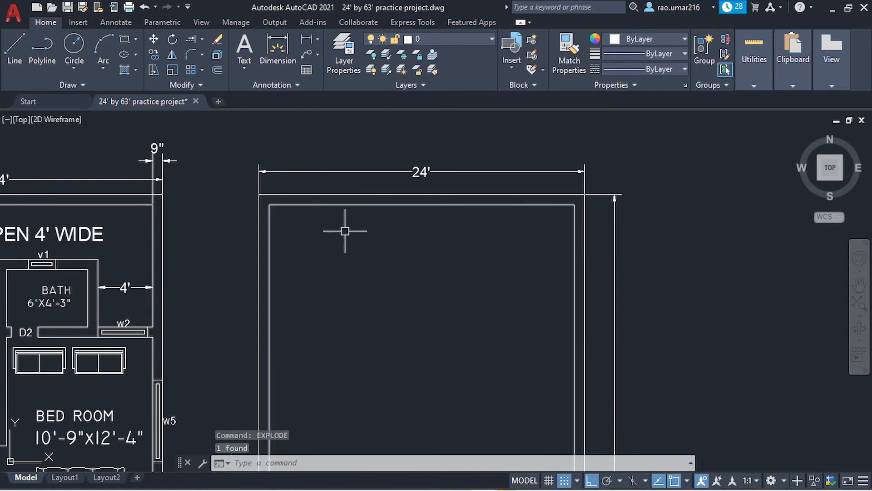
# Explode the outer plot rectangle of the new plan into separate lines
pyautogui.write('ex')
pyautogui.click(386, 274)
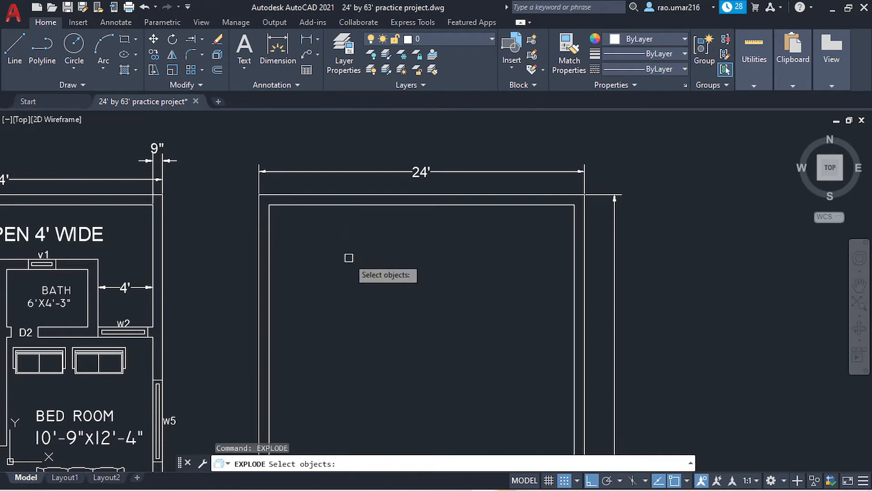
pyautogui.click(337, 205)
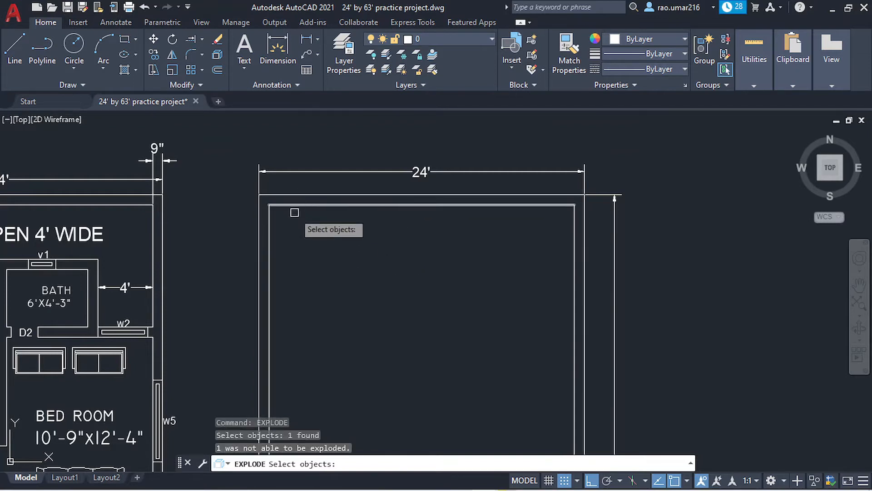
pyautogui.click(311, 192)
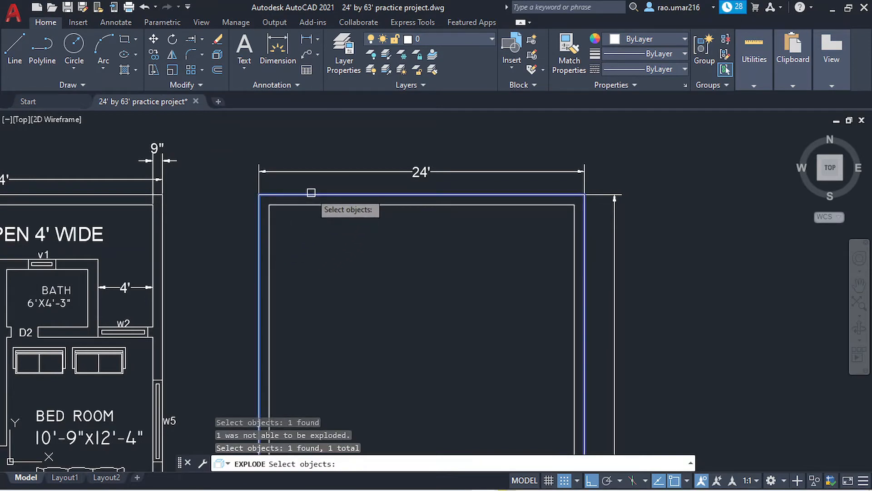
pyautogui.press('Return')
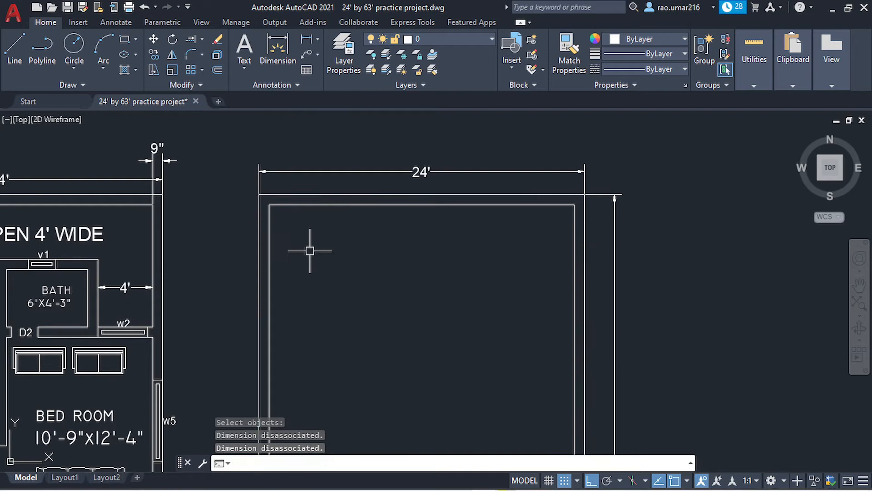
# Check by selection that the upper and left wall lines of the new plan are separate objects, and clear the selection
pyautogui.click(312, 194)
pyautogui.click(310, 197)
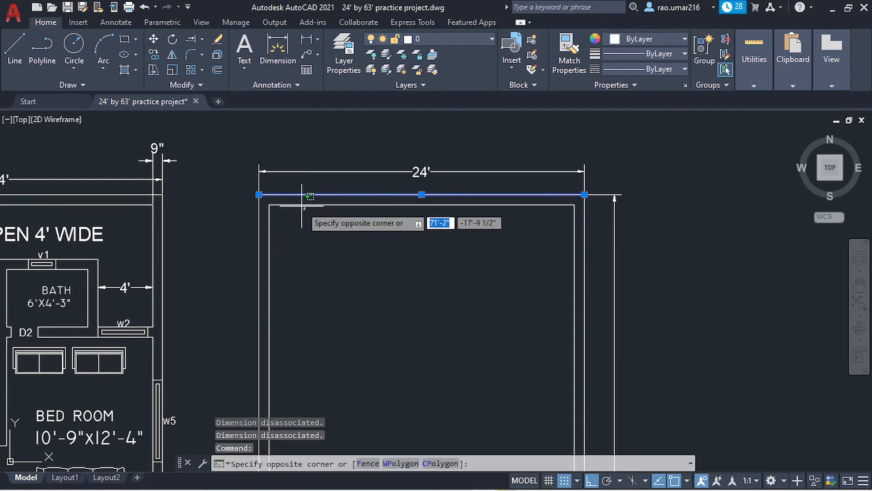
pyautogui.click(302, 206)
pyautogui.click(272, 246)
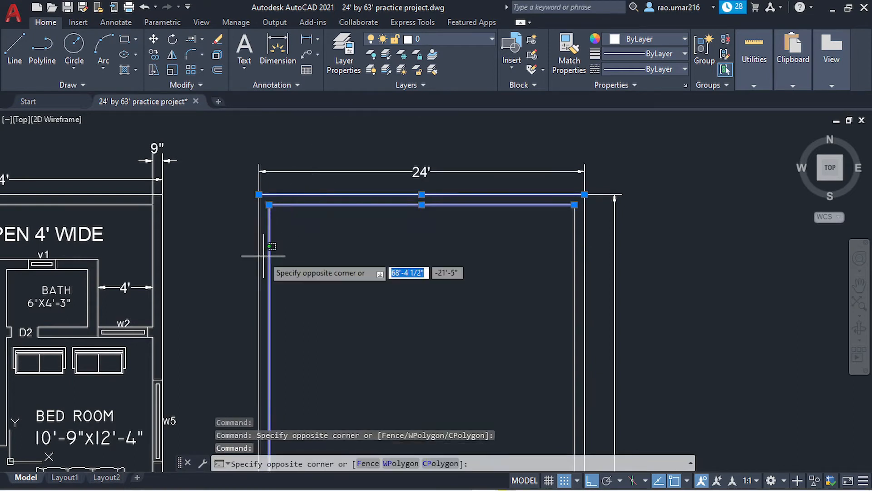
pyautogui.click(255, 254)
pyautogui.press('Escape')
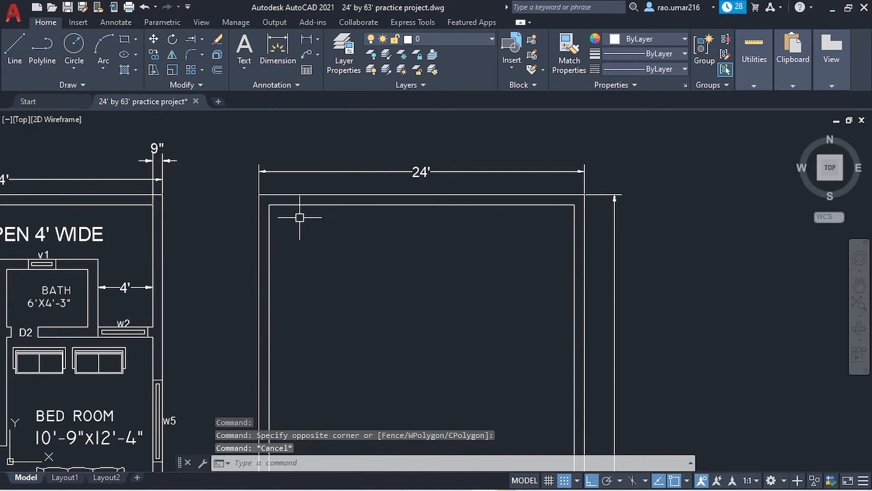
# Offset the upper inner wall line of the new plan 4' downward to bound the open space
pyautogui.scroll(-4, 312, 230)
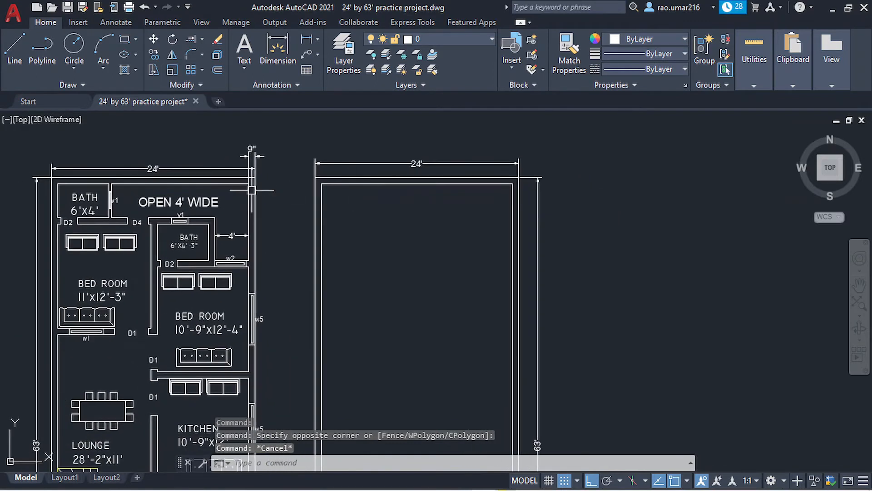
pyautogui.scroll(3, 252, 190)
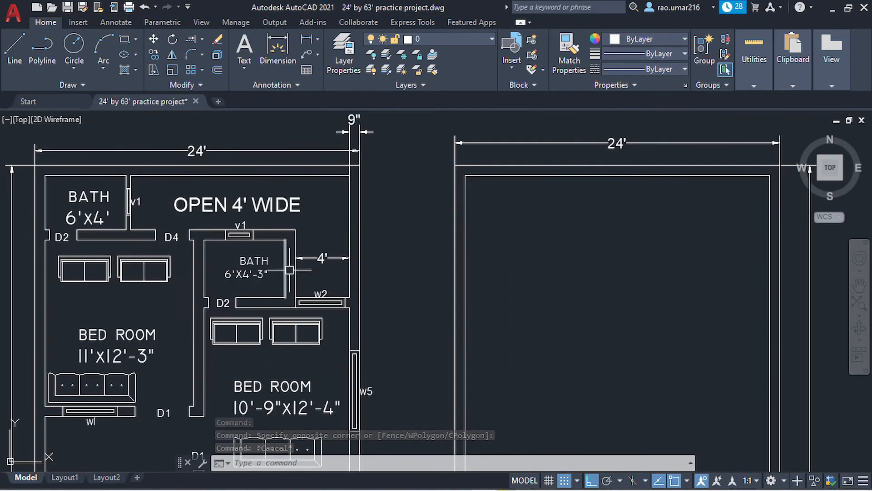
pyautogui.moveTo(554, 197)
pyautogui.mouseDown(button='middle')
pyautogui.moveTo(459, 194)
pyautogui.moveTo(423, 218)
pyautogui.mouseUp(button='middle')
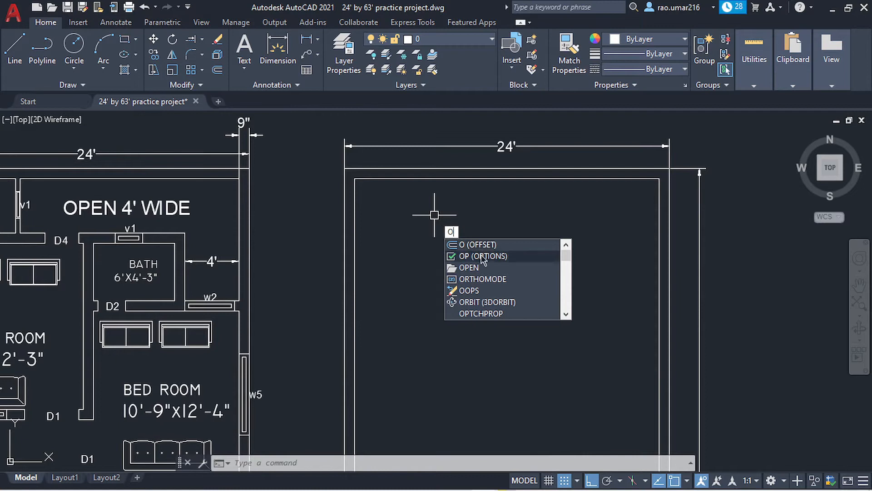
pyautogui.click(514, 246)
pyautogui.moveTo(471, 245)
pyautogui.mouseDown(button='middle')
pyautogui.moveTo(441, 240)
pyautogui.moveTo(481, 241)
pyautogui.mouseUp(button='middle')
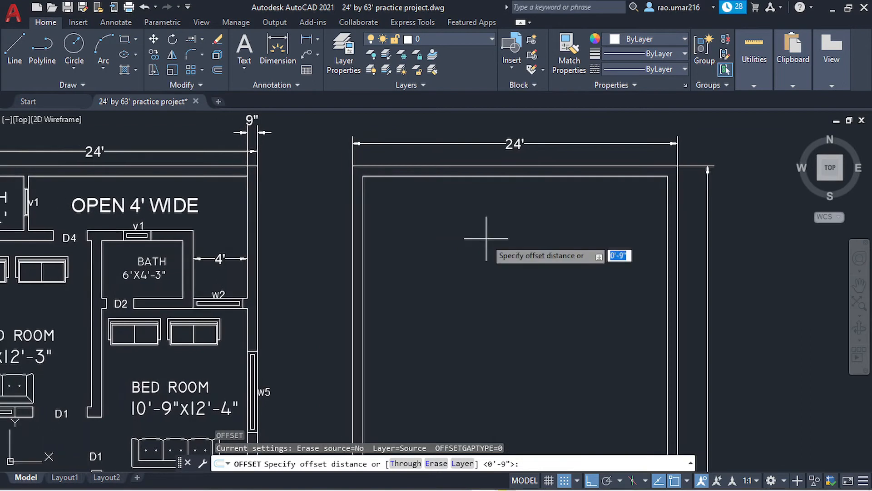
pyautogui.write("4'")
pyautogui.press('Return')
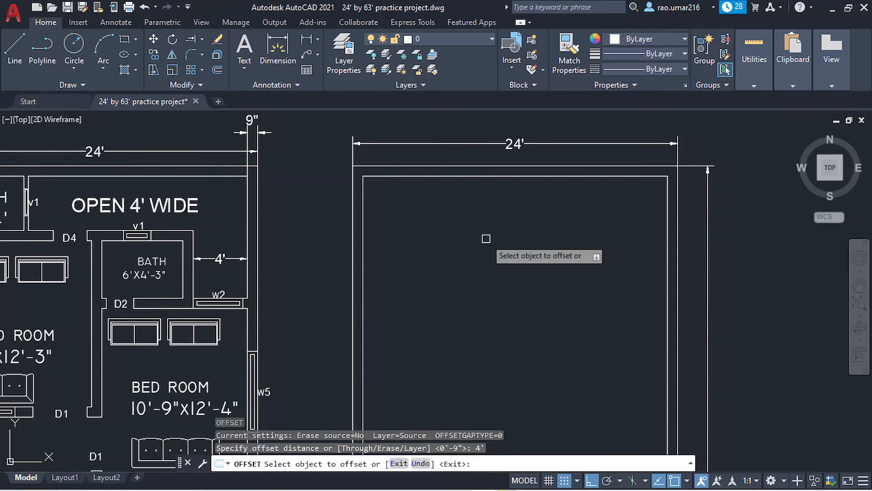
pyautogui.click(418, 176)
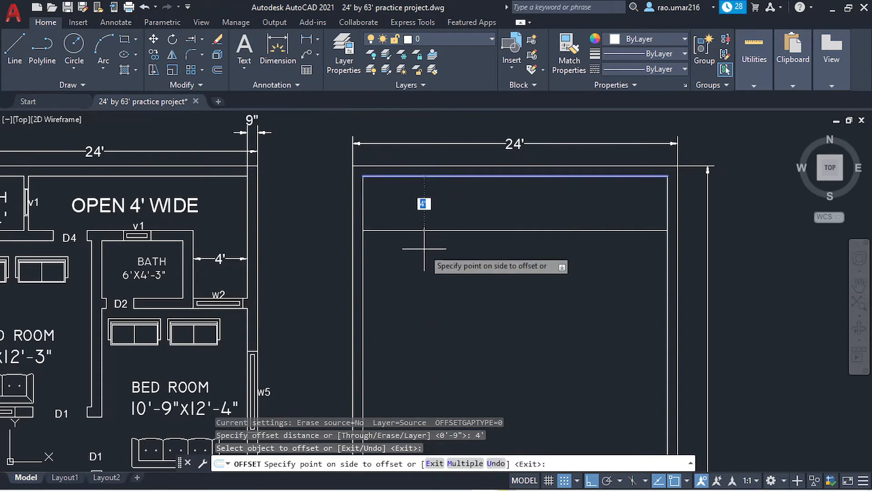
pyautogui.click(413, 249)
# Offset the new open-space line downward by the 9" wall thickness to form the cross wall
pyautogui.moveTo(481, 214)
pyautogui.mouseDown(button='middle')
pyautogui.moveTo(500, 200)
pyautogui.moveTo(484, 237)
pyautogui.mouseUp(button='middle')
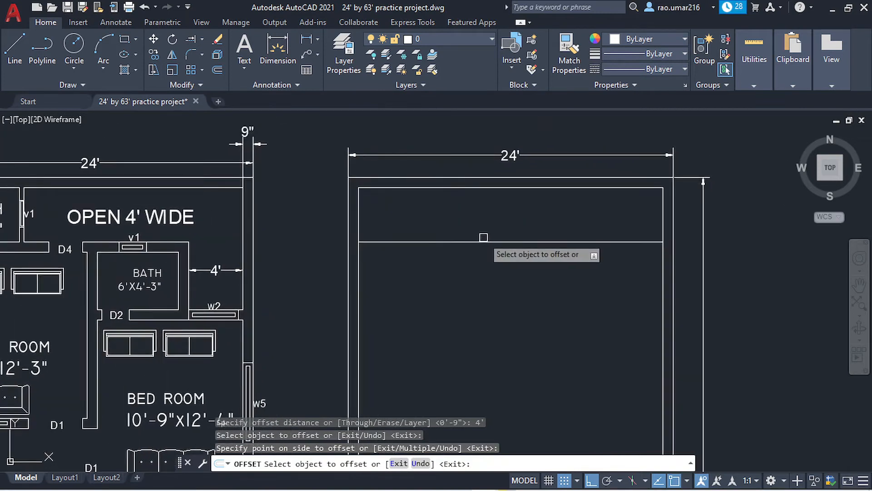
pyautogui.click(474, 241)
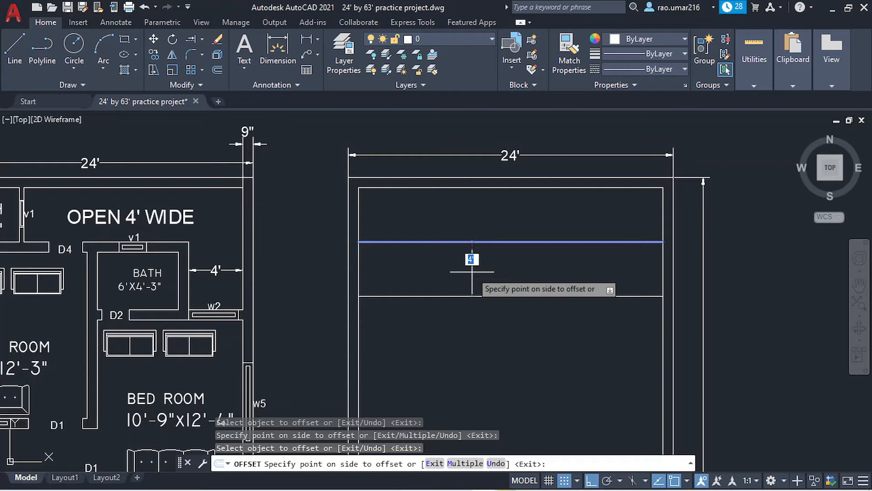
pyautogui.press('Return')
pyautogui.press('Escape')
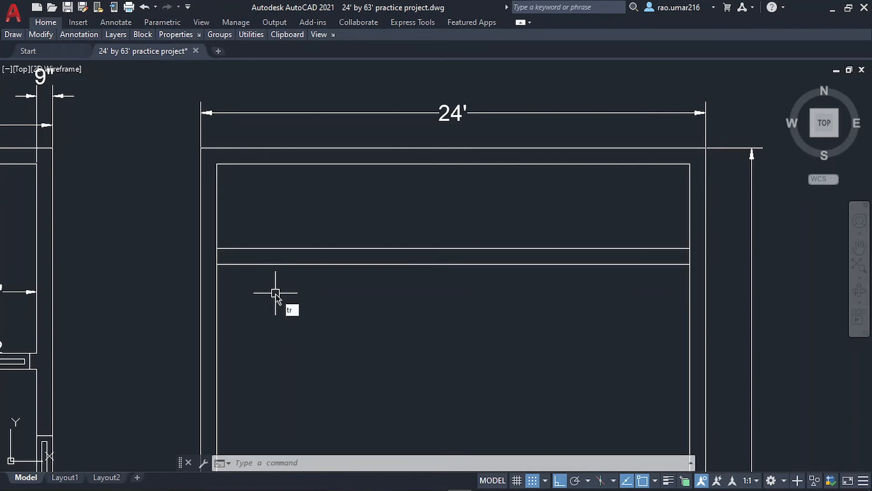
# Trim the left and right inner wall lines between the two cross-wall lines, and end the trimming
pyautogui.write('tr')
pyautogui.press('Return')
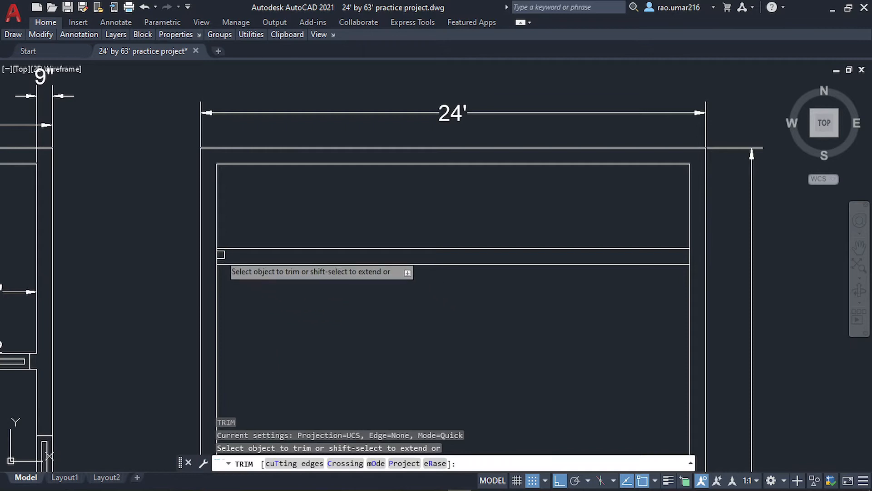
pyautogui.click(220, 255)
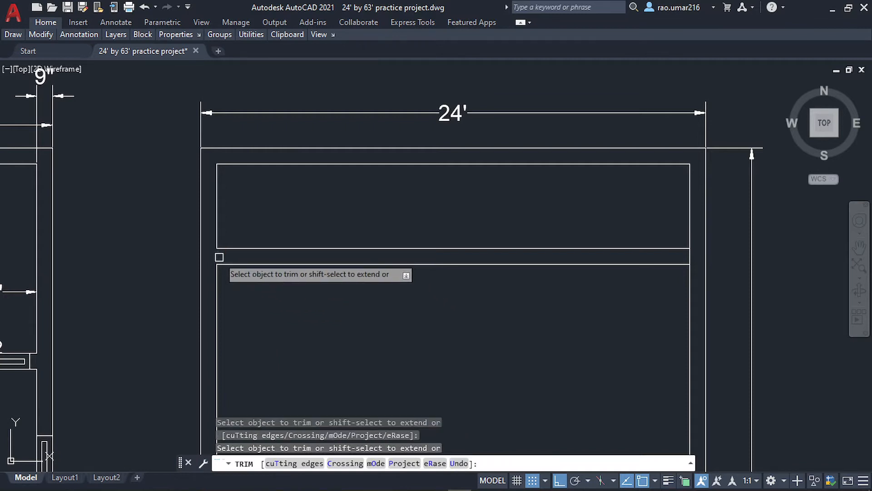
pyautogui.click(688, 255)
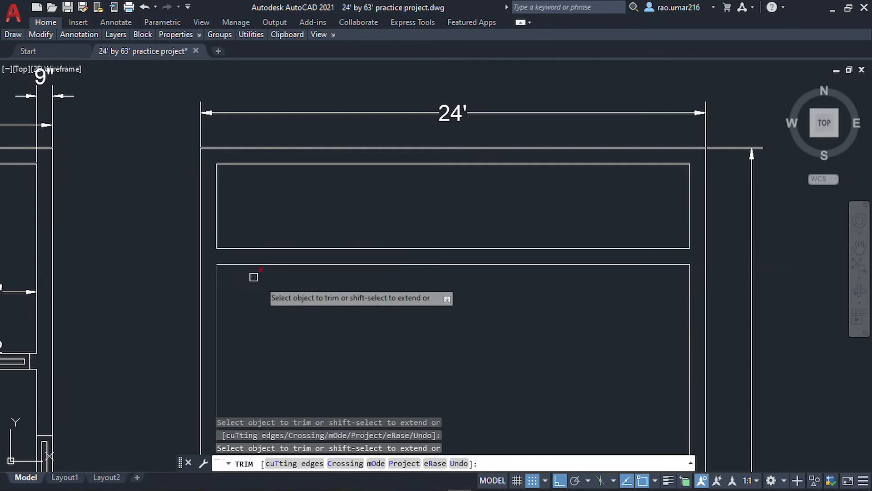
pyautogui.scroll(-2, 363, 327)
pyautogui.moveTo(254, 277); pyautogui.dragTo(547, 326, button='middle')
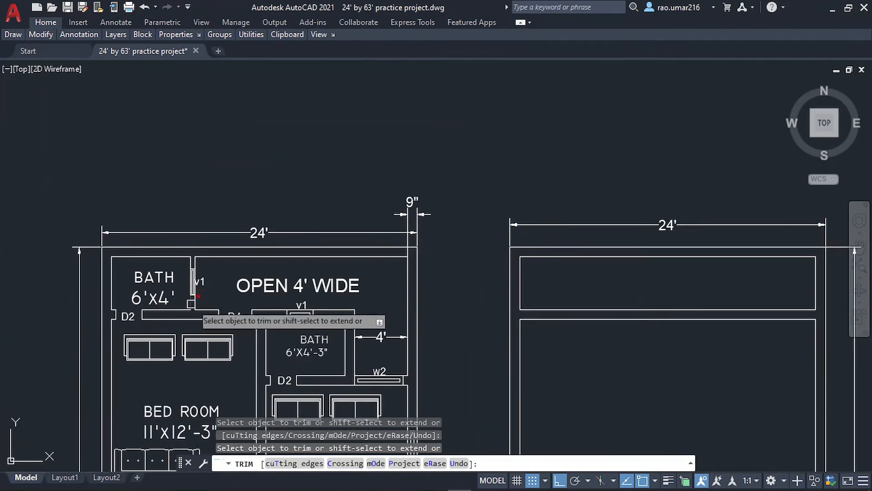
pyautogui.moveTo(258, 304); pyautogui.dragTo(244, 301, button='middle')
pyautogui.moveTo(391, 315)
pyautogui.mouseDown(button='middle')
pyautogui.moveTo(263, 309)
pyautogui.moveTo(278, 305)
pyautogui.mouseUp(button='middle')
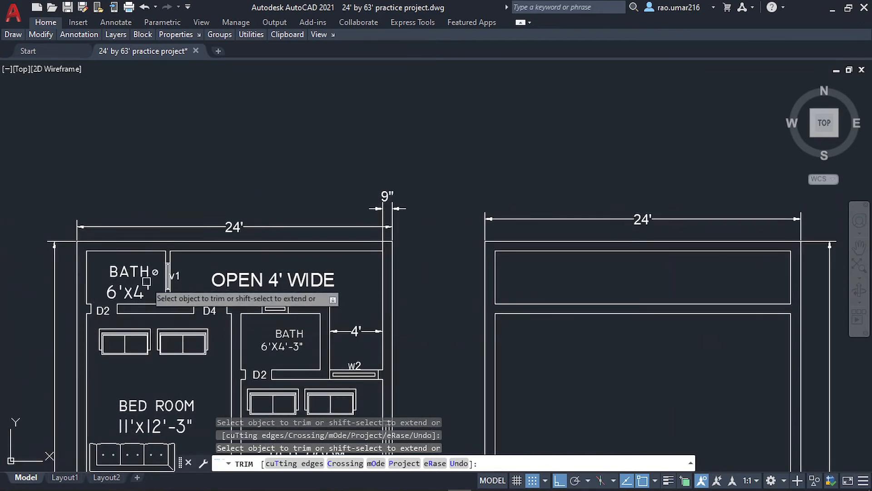
pyautogui.press('Escape')
# Restore the full ribbon display
pyautogui.moveTo(502, 288); pyautogui.dragTo(414, 283, button='middle')
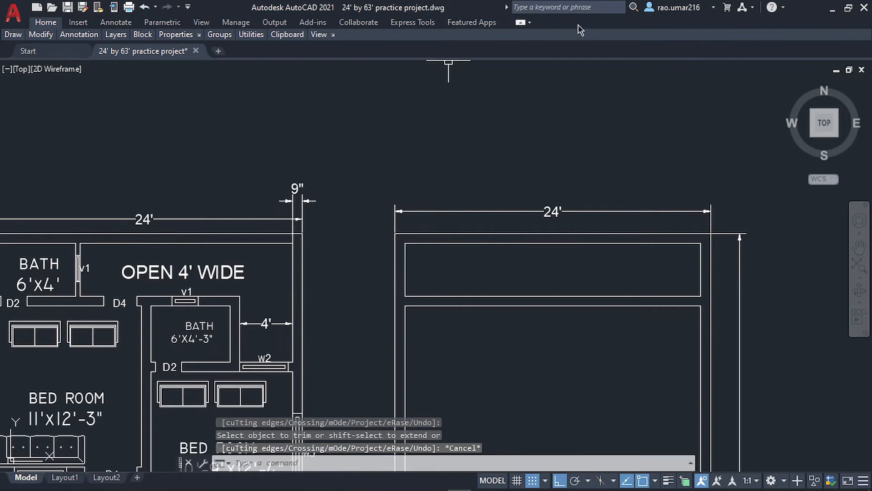
pyautogui.click(520, 23)
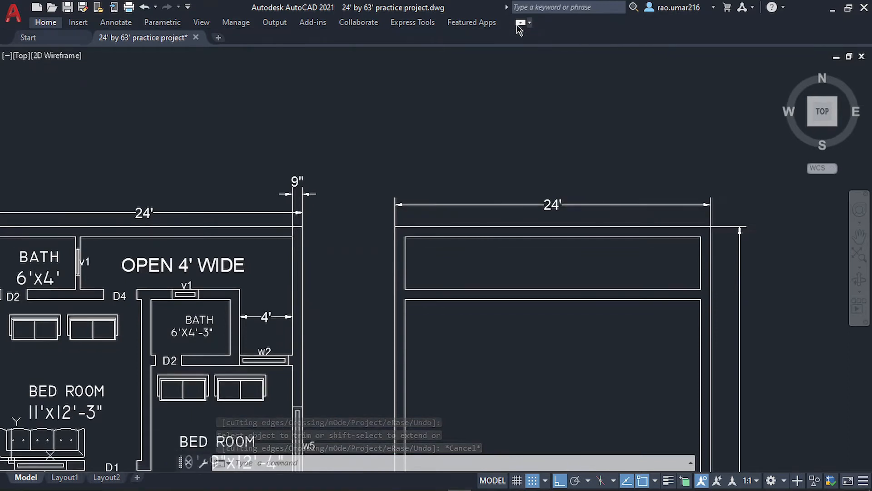
pyautogui.click(518, 24)
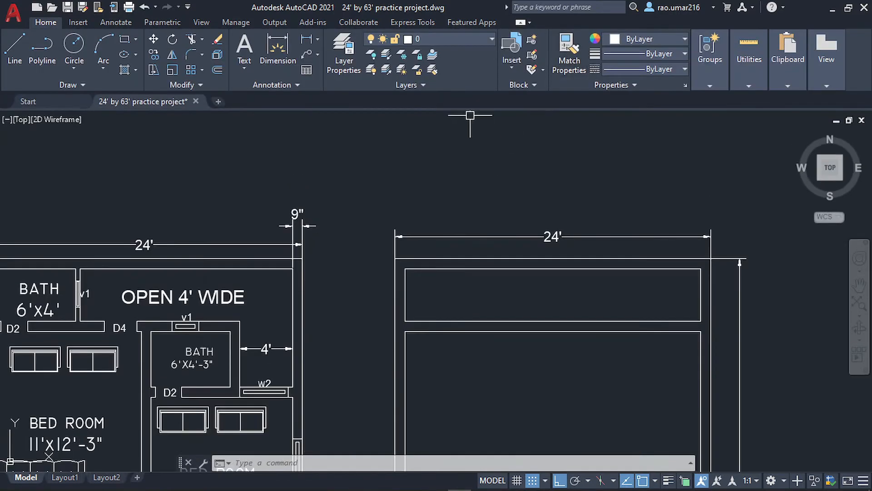
# Offset the left inner line of the upper strip 6' to the right to set the bath's width
pyautogui.moveTo(395, 248); pyautogui.dragTo(462, 199, button='middle')
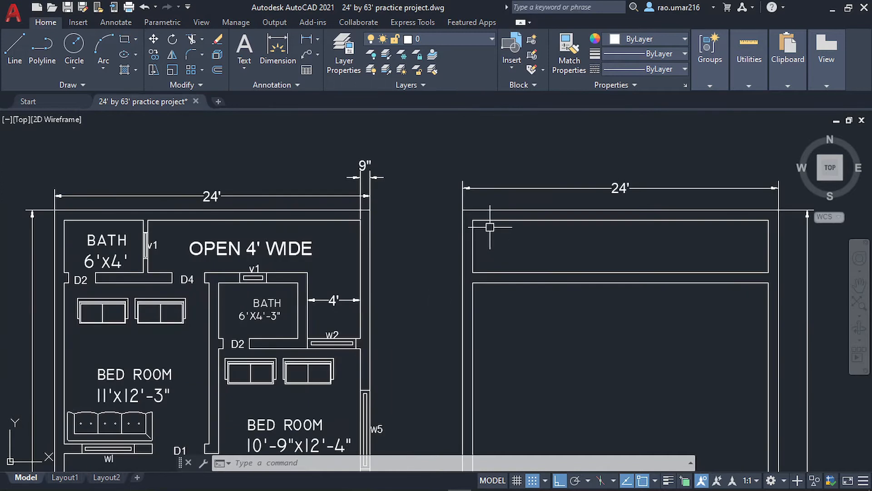
pyautogui.scroll(2, 476, 249)
pyautogui.moveTo(476, 250); pyautogui.dragTo(335, 263, button='middle')
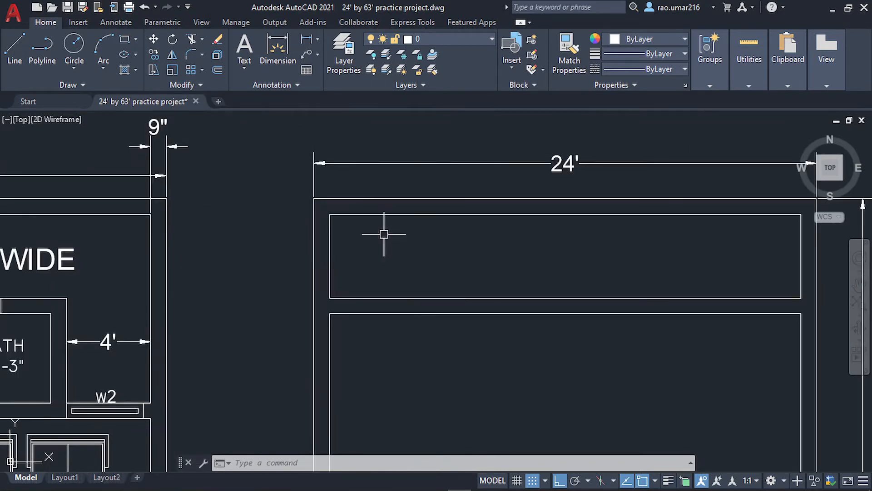
pyautogui.write('O')
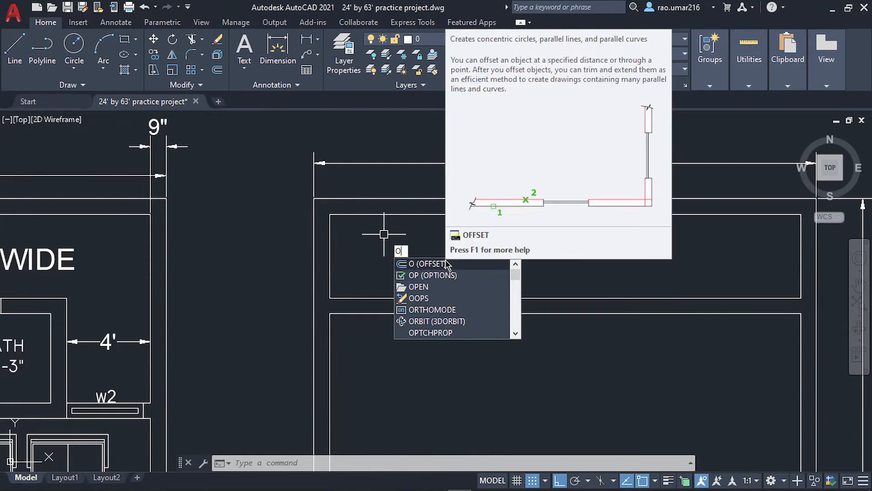
pyautogui.click(446, 263)
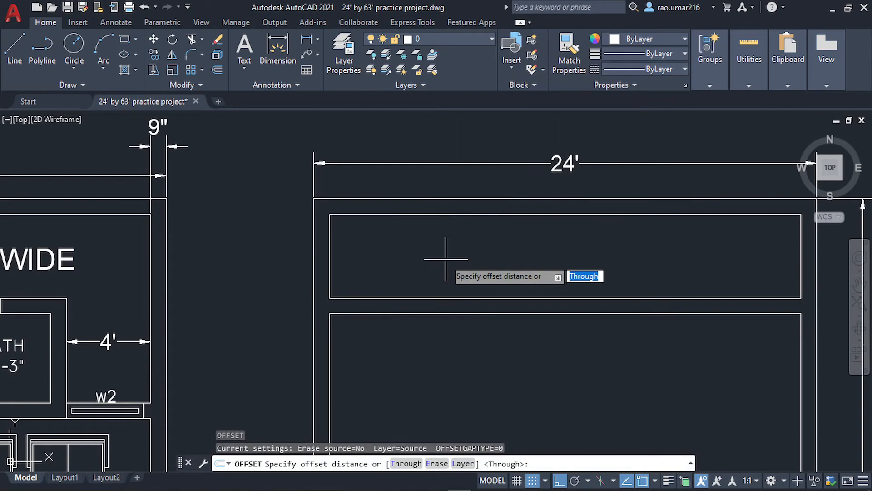
pyautogui.moveTo(249, 250)
pyautogui.mouseDown(button='middle')
pyautogui.moveTo(424, 250)
pyautogui.moveTo(362, 251)
pyautogui.moveTo(371, 249)
pyautogui.mouseUp(button='middle')
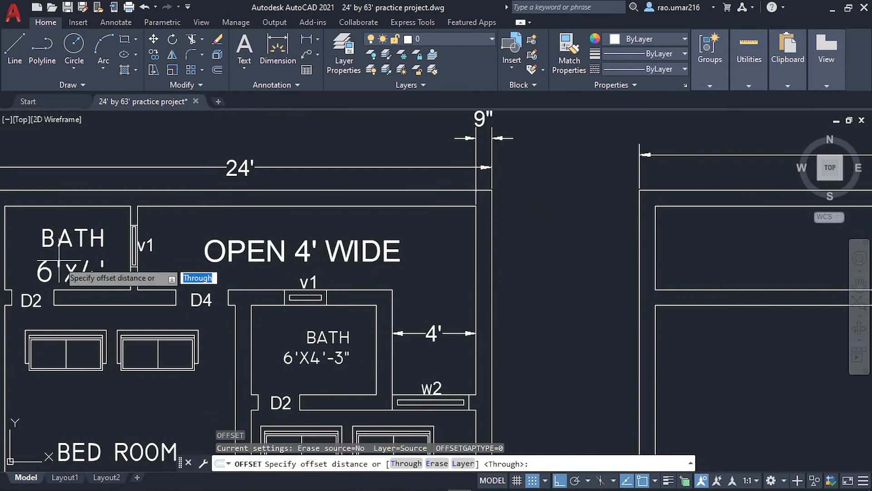
pyautogui.write('6')
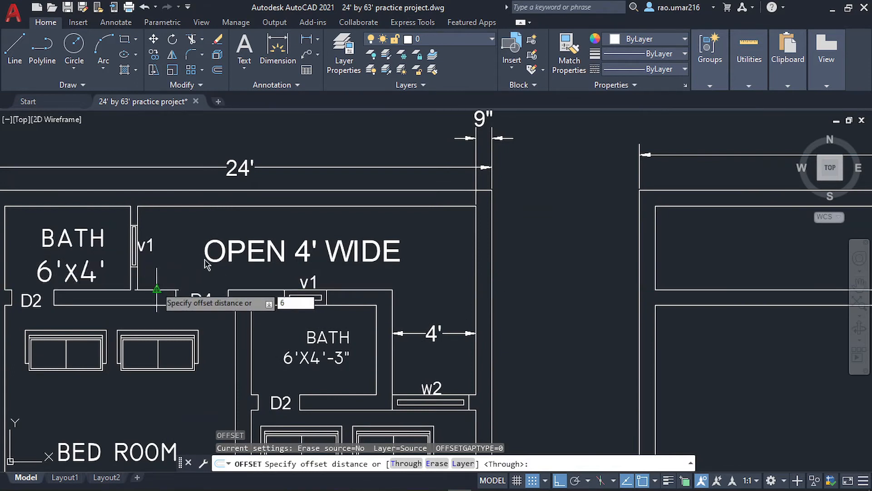
pyautogui.write("'")
pyautogui.press('Return')
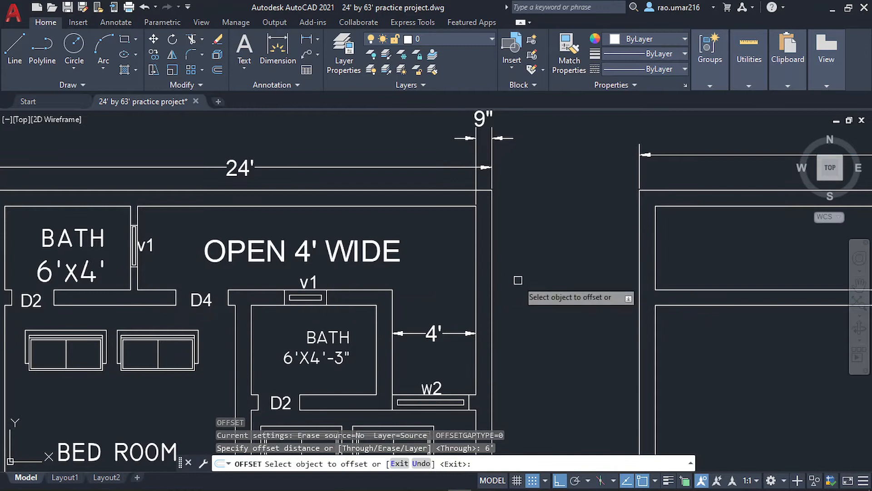
pyautogui.moveTo(516, 230); pyautogui.dragTo(145, 250, button='middle')
pyautogui.click(285, 272)
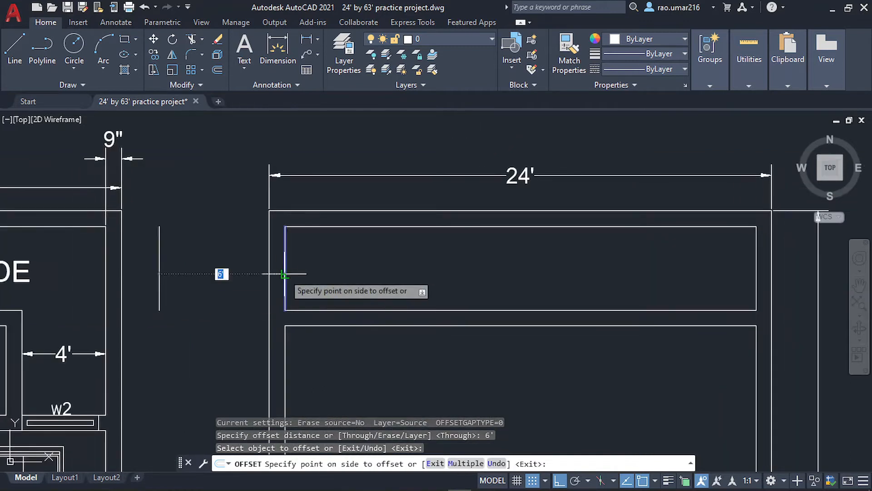
pyautogui.click(392, 273)
# Offset the bath's new right-hand line 9" toward the open space
pyautogui.moveTo(392, 273); pyautogui.dragTo(309, 290, button='middle')
pyautogui.click(296, 300)
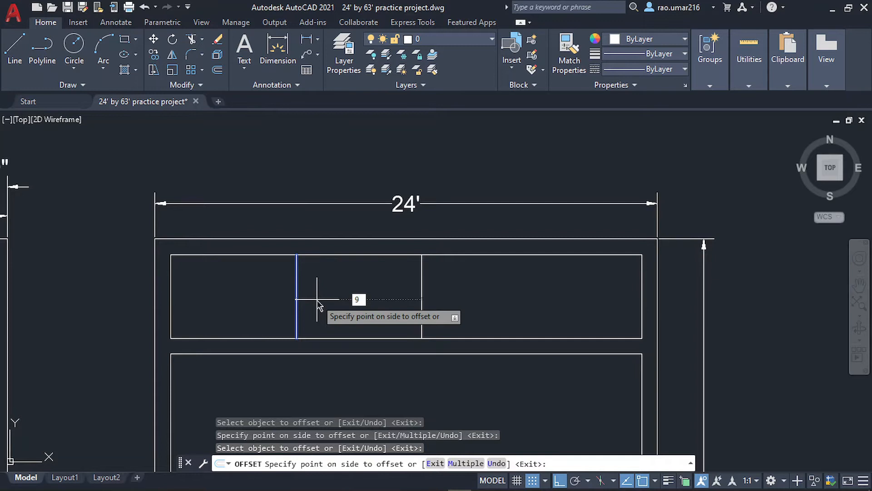
pyautogui.press('Return')
pyautogui.scroll(-2, 324, 302)
pyautogui.moveTo(326, 302)
pyautogui.mouseDown(button='middle')
pyautogui.moveTo(591, 304)
pyautogui.moveTo(540, 301)
pyautogui.mouseUp(button='middle')
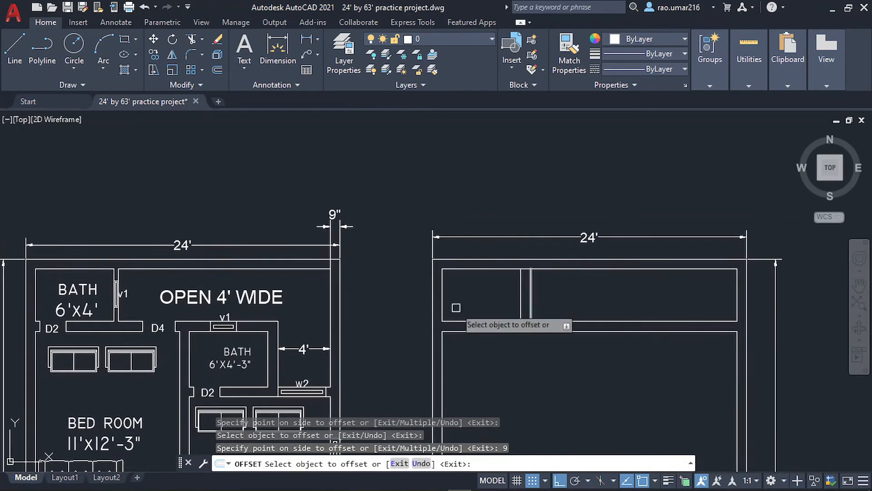
# Check the bath partition in the existing plan and offset the new bath line 4.5" toward the open space
pyautogui.scroll(4, 108, 300)
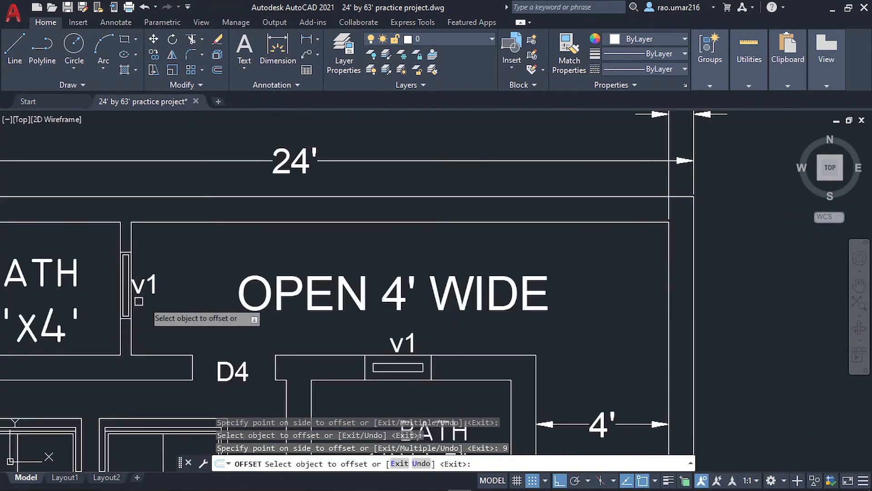
pyautogui.scroll(-2, 212, 302)
pyautogui.moveTo(417, 307); pyautogui.dragTo(243, 307, button='middle')
pyautogui.moveTo(386, 307); pyautogui.dragTo(150, 309, button='middle')
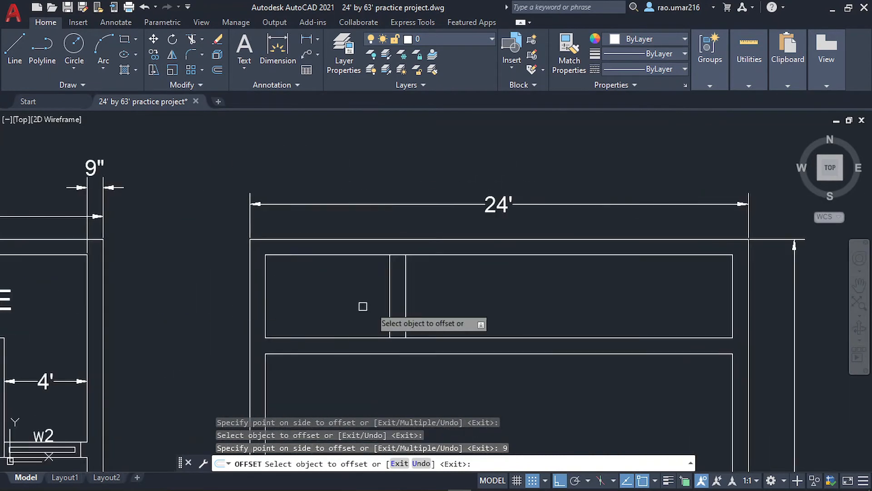
pyautogui.click(389, 309)
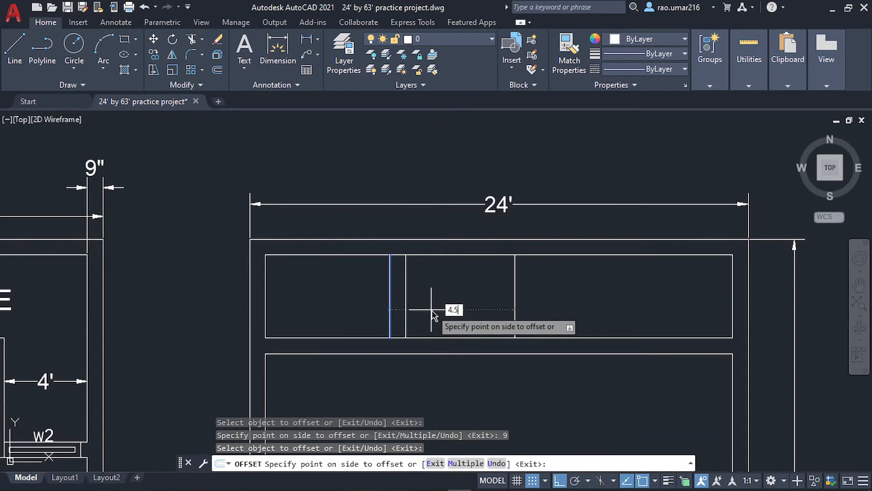
pyautogui.write('4.5')
pyautogui.press('Return')
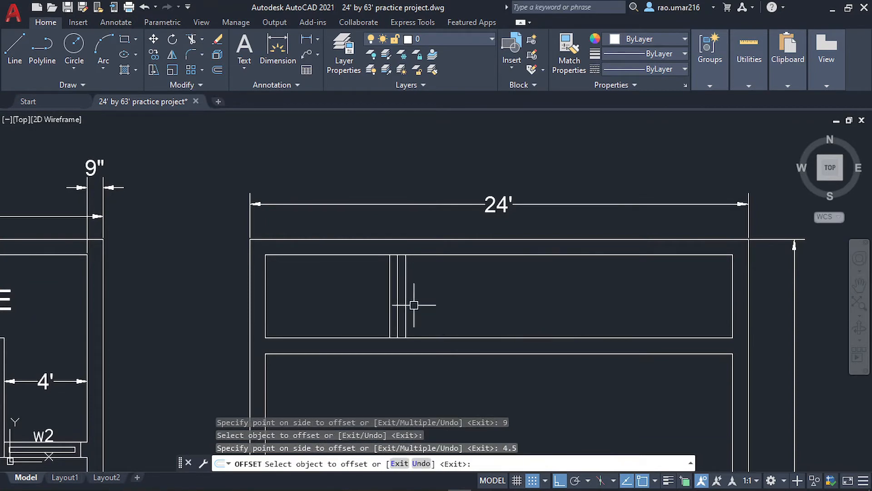
# Delete the 9" offset line beside the bath partition and end the Offset command
pyautogui.press('Escape')
pyautogui.click(404, 309)
pyautogui.press('Delete')
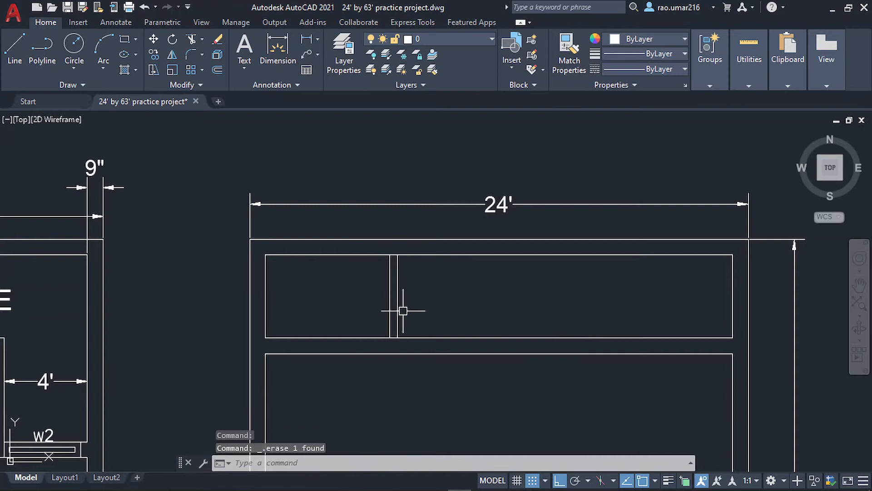
# Trim the horizontal wall lines between the two bath partition lines at the upper and lower ends
pyautogui.write('tr')
pyautogui.press('Return')
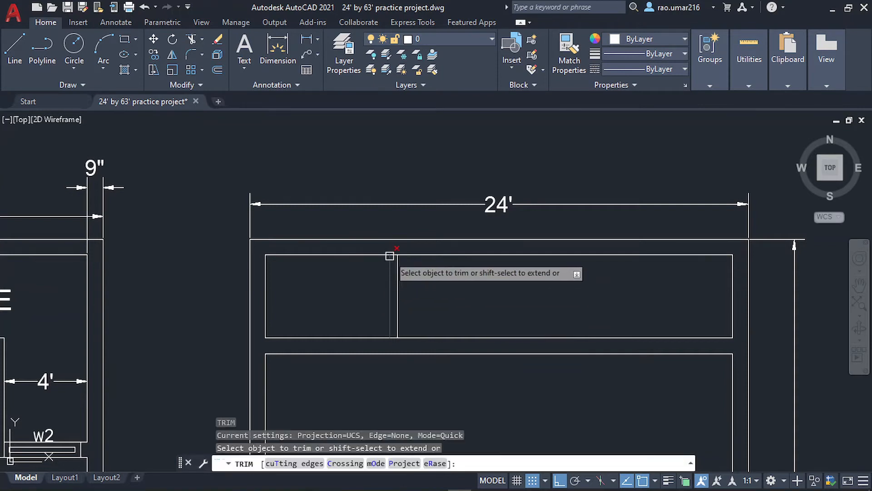
pyautogui.scroll(4, 392, 249)
pyautogui.moveTo(390, 245); pyautogui.dragTo(390, 289)
pyautogui.moveTo(391, 320); pyautogui.dragTo(384, 201, button='middle')
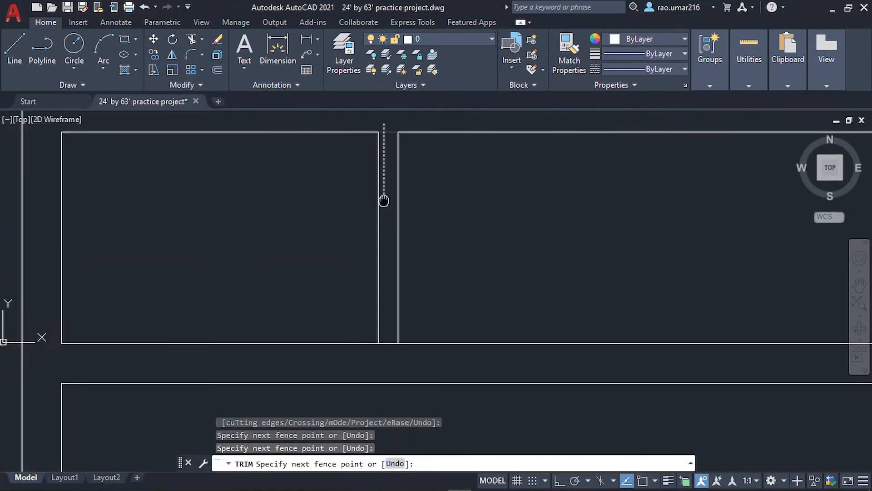
pyautogui.click(387, 358)
pyautogui.press('Escape')
# Compare the new bath and open-space walls with the existing plan, including the 4' passage beside the second bath
pyautogui.scroll(-2, 475, 275)
pyautogui.moveTo(475, 274); pyautogui.dragTo(546, 295, button='middle')
pyautogui.scroll(-2, 532, 296)
pyautogui.scroll(1, 91, 304)
pyautogui.moveTo(353, 314); pyautogui.dragTo(208, 313, button='middle')
pyautogui.scroll(2, 287, 312)
pyautogui.moveTo(451, 324); pyautogui.dragTo(328, 325, button='middle')
pyautogui.scroll(-2, 411, 313)
pyautogui.moveTo(563, 321); pyautogui.dragTo(409, 313, button='middle')
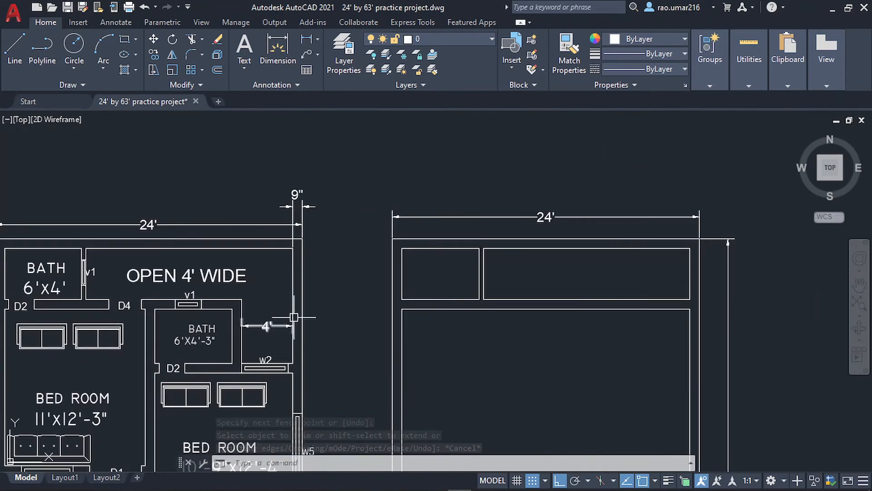
# Draw a short vertical line across the 9" wall thickness at the first bath's lower outer corner
pyautogui.scroll(1, 409, 313)
pyautogui.write('l')
pyautogui.press('Return')
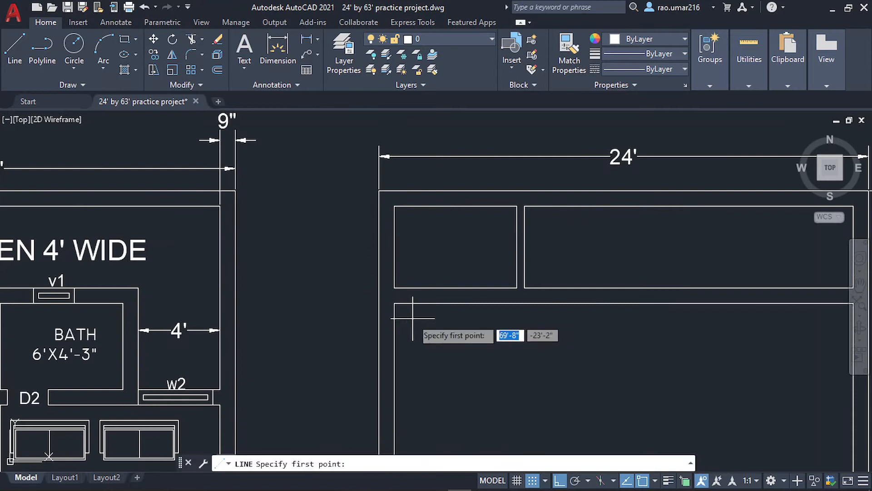
pyautogui.click(394, 288)
pyautogui.click(394, 302)
pyautogui.scroll(4, 415, 294)
pyautogui.press('Escape')
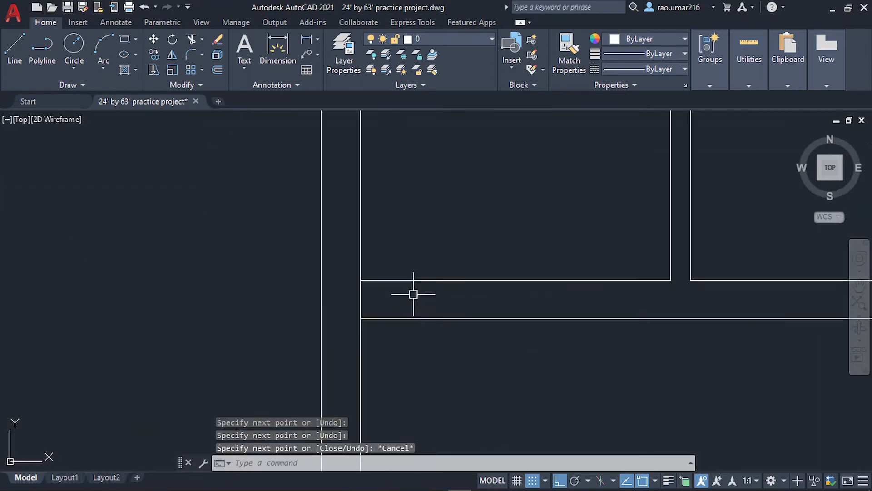
# Delete the short vertical segments across the 9" wall thickness at the first bath's lower outer corner
pyautogui.press('Escape')
pyautogui.click(395, 303)
pyautogui.press('Escape')
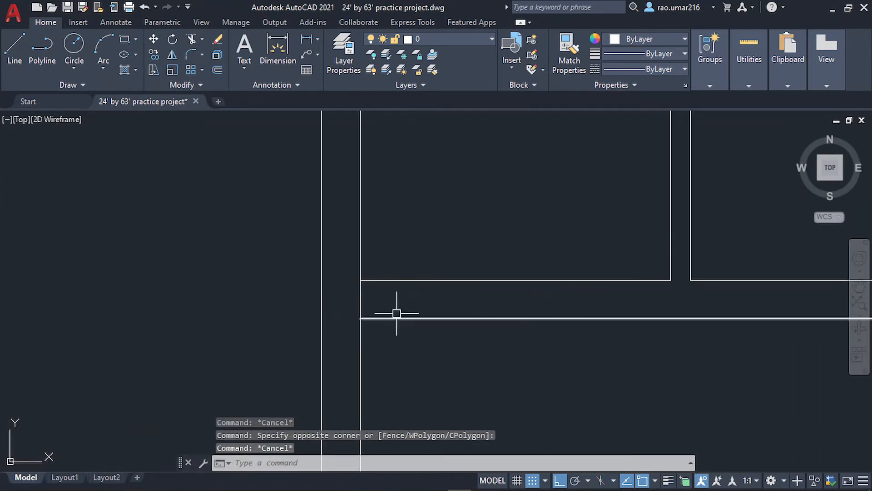
pyautogui.click(370, 287)
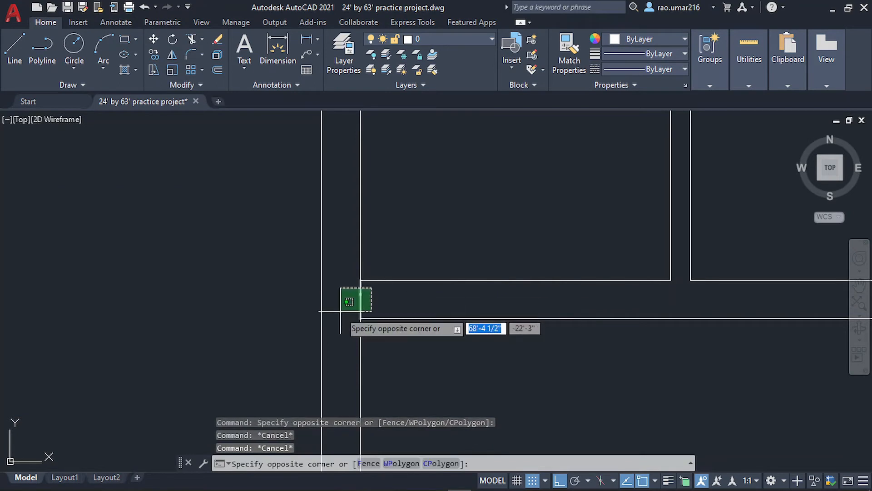
pyautogui.click(341, 311)
pyautogui.press('Delete')
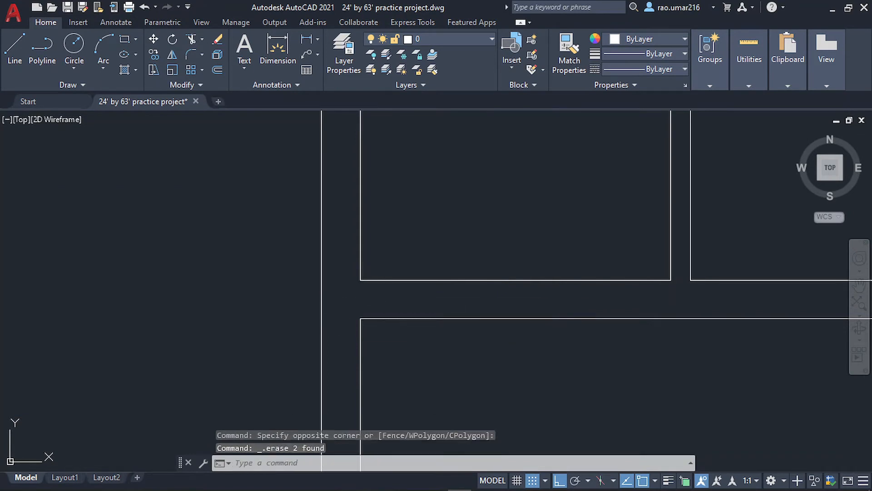
# Redraw the 9" vertical line joining the two bath wall lines at the outer wall's inner face
pyautogui.write('l')
pyautogui.press('Return')
pyautogui.click(361, 281)
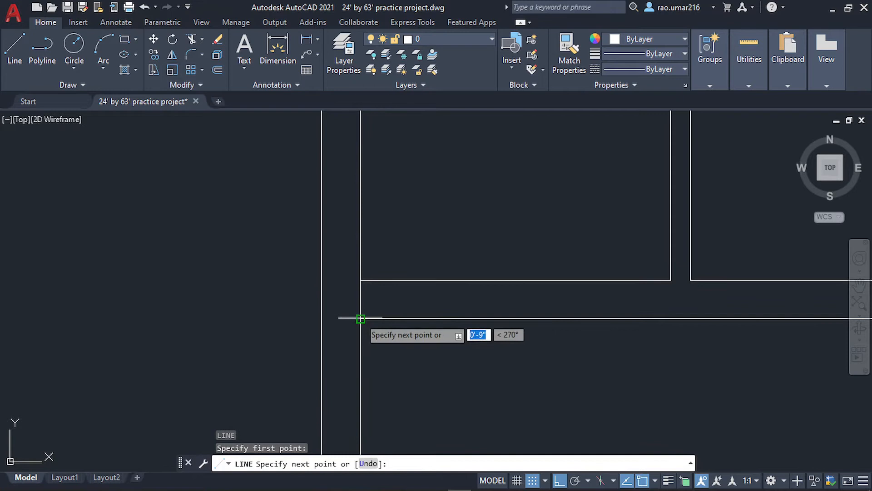
pyautogui.click(360, 318)
pyautogui.press('Escape')
pyautogui.click(350, 317)
pyautogui.click(350, 317)
pyautogui.click(346, 317)
pyautogui.press('Escape')
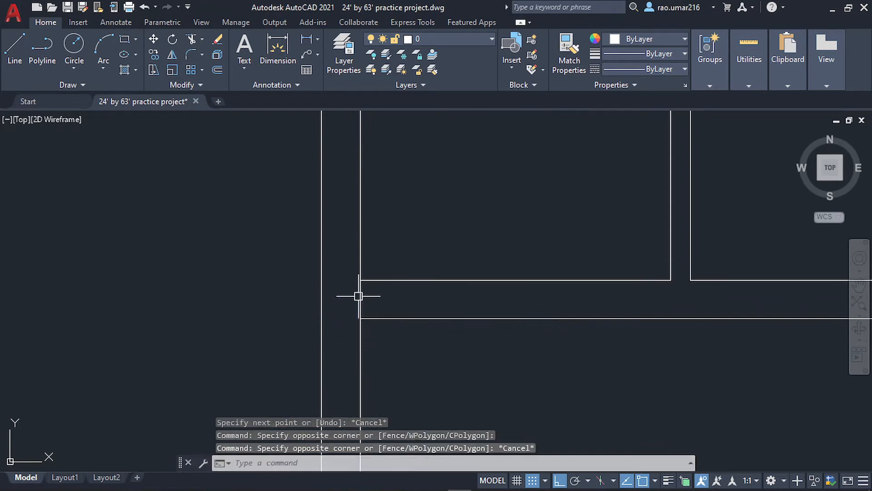
# Offset the short 9" line 4" inward, and offset that copy a further 2.5' to mark the bath door jambs
pyautogui.click(358, 296)
pyautogui.click(352, 296)
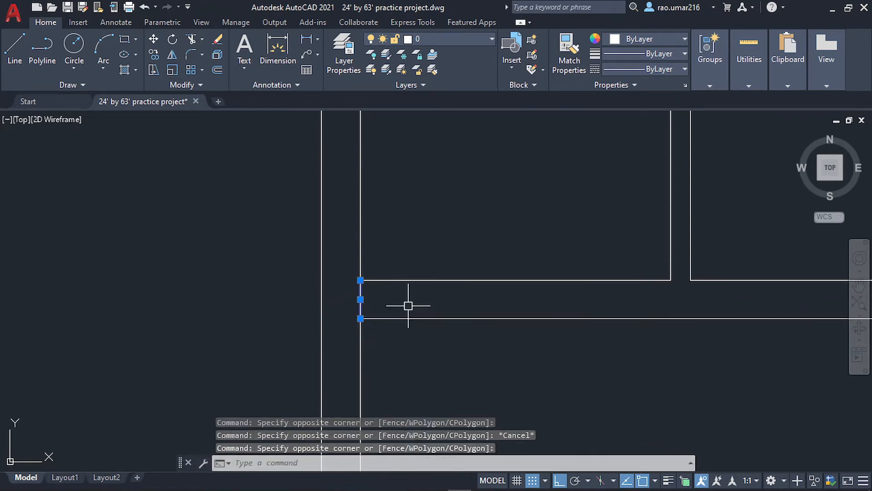
pyautogui.press('Return')
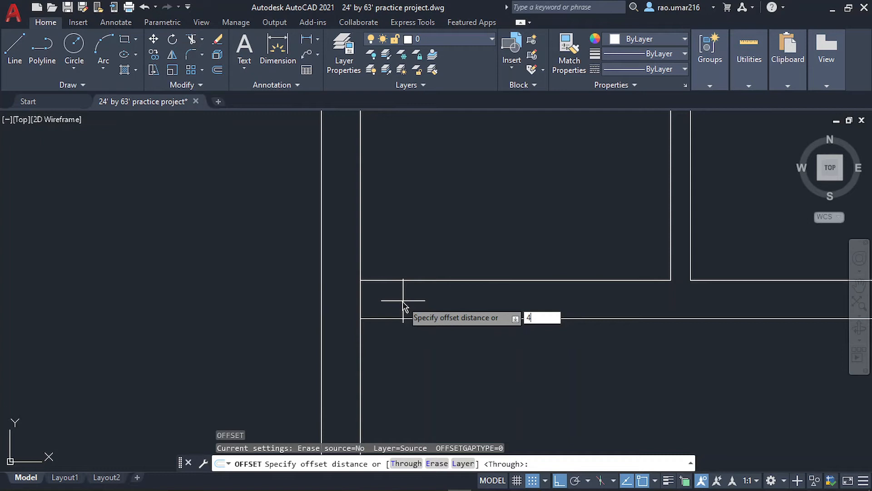
pyautogui.press('Return')
pyautogui.click(361, 301)
pyautogui.click(375, 302)
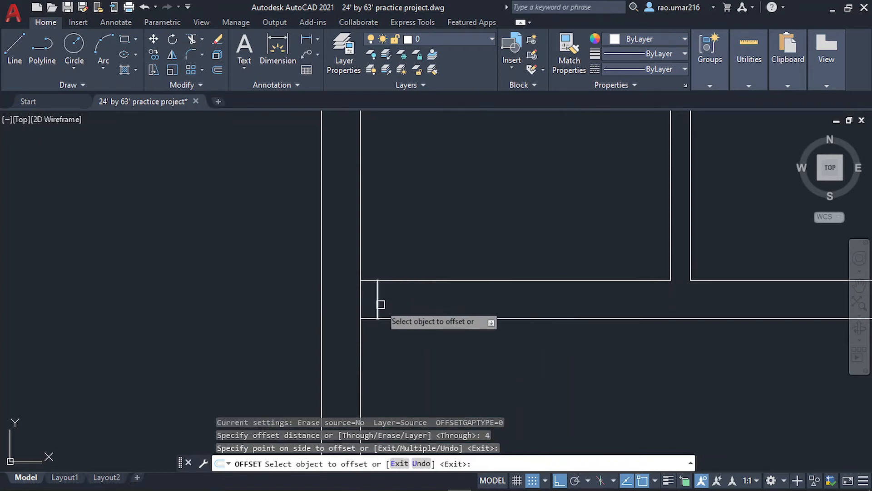
pyautogui.click(381, 304)
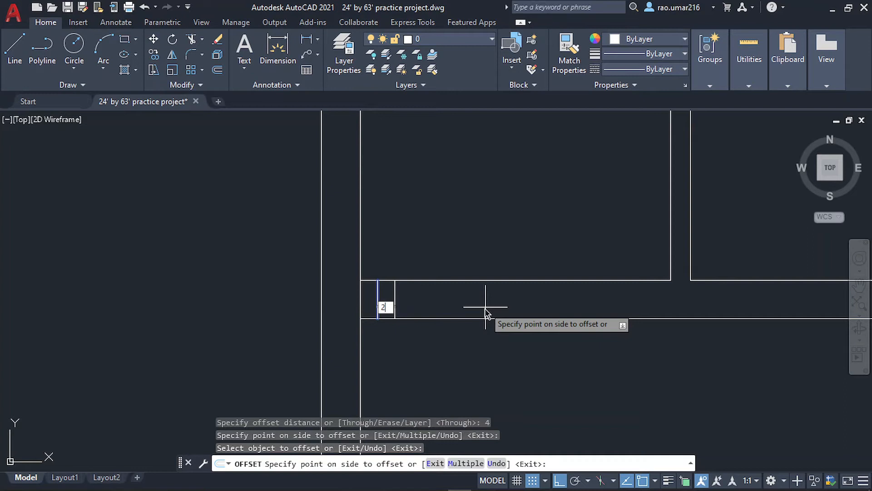
pyautogui.press('Return')
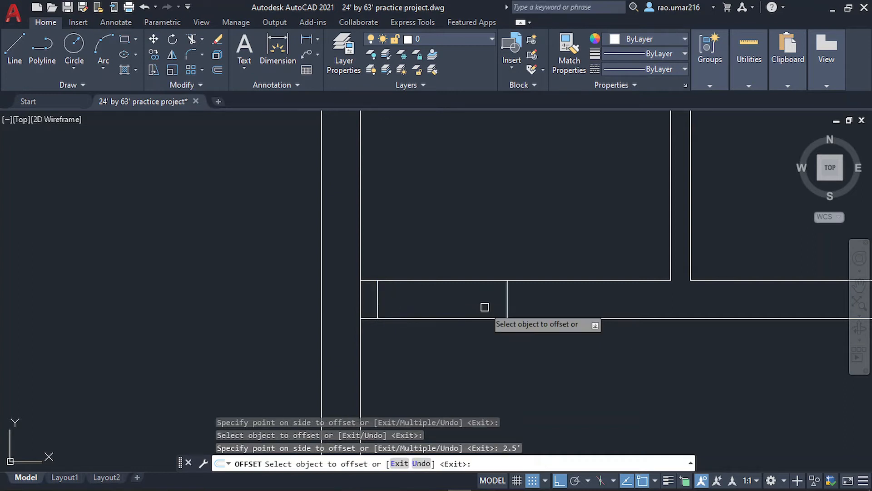
pyautogui.press('Escape')
# Trim both horizontal wall lines between the two jamb lines to open the bath doorway
pyautogui.write('tr')
pyautogui.press('Return')
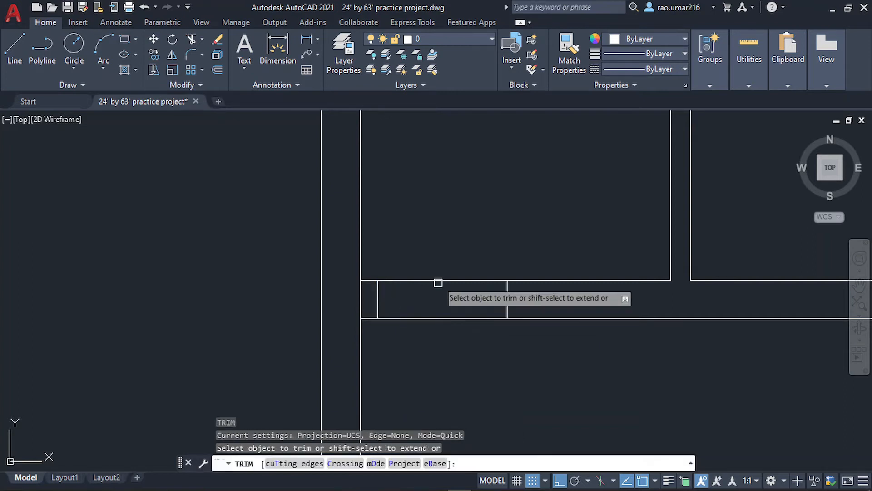
pyautogui.moveTo(438, 258)
pyautogui.mouseDown()
pyautogui.moveTo(415, 374)
pyautogui.moveTo(426, 275)
pyautogui.moveTo(405, 277)
pyautogui.mouseUp()
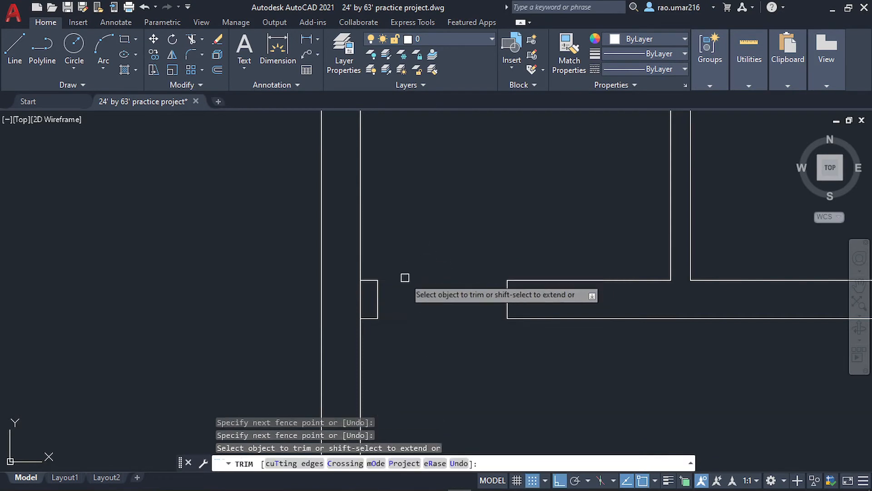
pyautogui.press('Escape')
# Check the bath doorway's width with a linear dimension between the jambs and delete that dimension
pyautogui.click(307, 42)
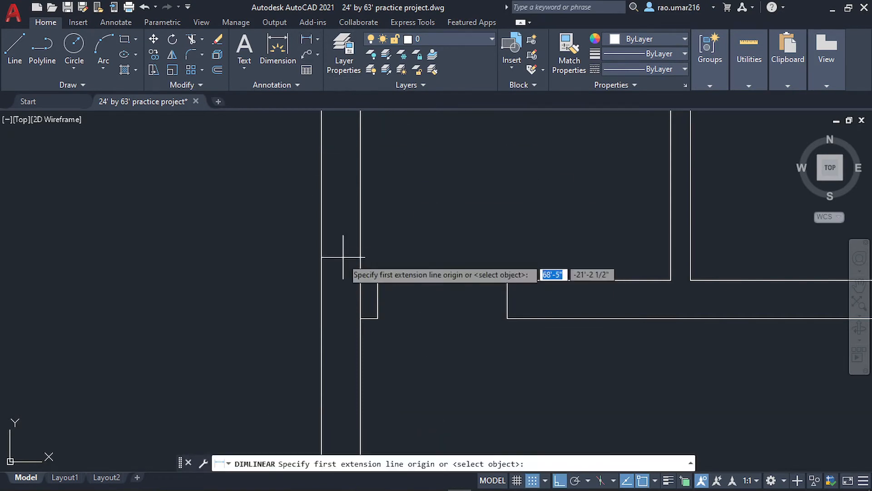
pyautogui.click(378, 281)
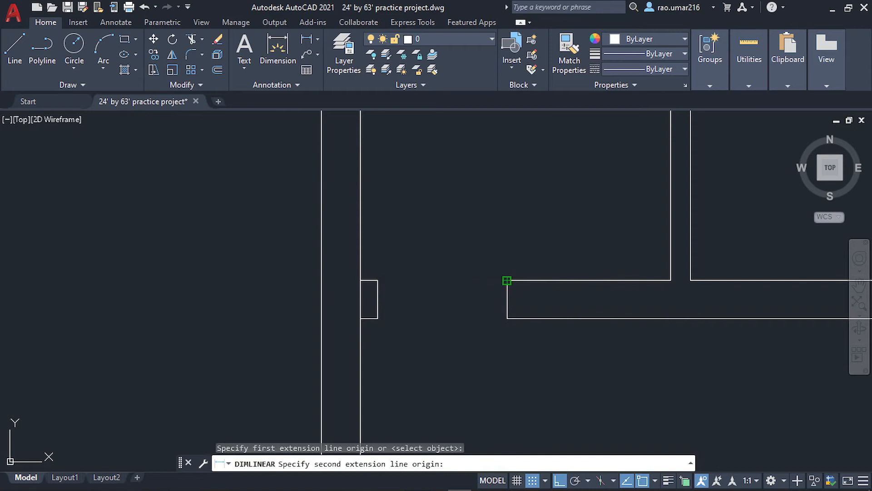
pyautogui.click(507, 280)
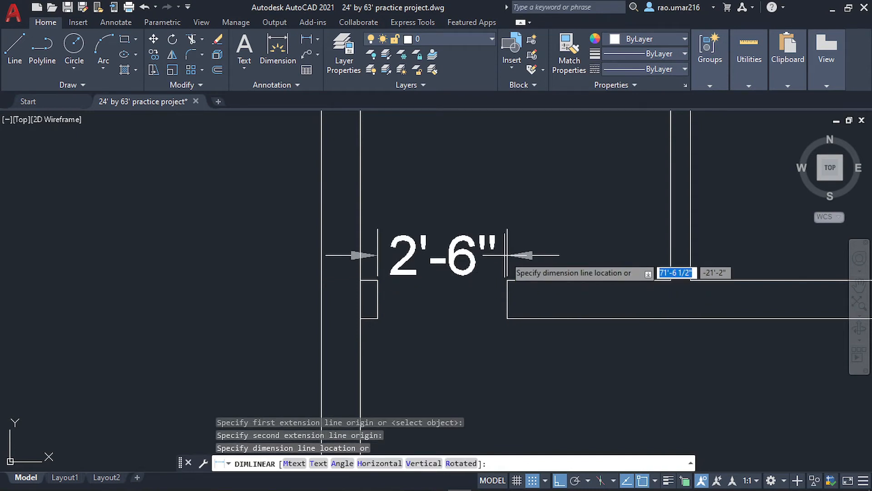
pyautogui.click(507, 255)
pyautogui.press('Escape')
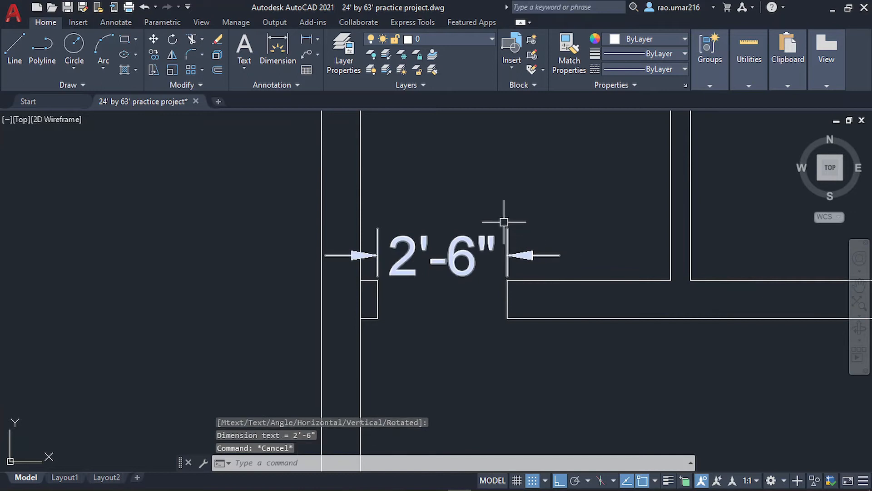
pyautogui.click(427, 275)
pyautogui.press('Delete')
# Delete the leftover short line separating the 4" door stub from the outer wall
pyautogui.scroll(-4, 516, 273)
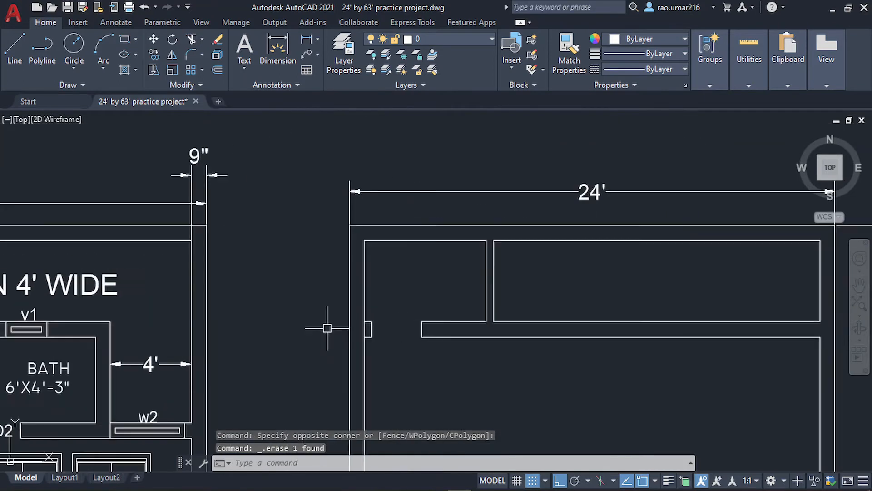
pyautogui.scroll(6, 331, 327)
pyautogui.click(497, 335)
pyautogui.click(421, 369)
pyautogui.press('Delete')
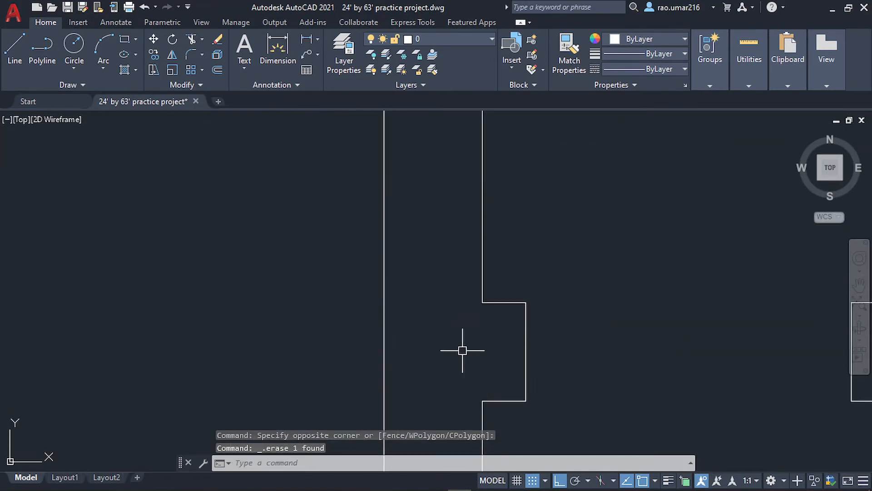
# Compare the new doorway with the existing plan and examine the existing bed room sizes, doors and partition walls
pyautogui.scroll(-4, 475, 348)
pyautogui.moveTo(477, 348); pyautogui.dragTo(351, 334, button='middle')
pyautogui.scroll(-2, 461, 332)
pyautogui.moveTo(464, 332); pyautogui.dragTo(434, 335, button='middle')
pyautogui.scroll(-4, 434, 336)
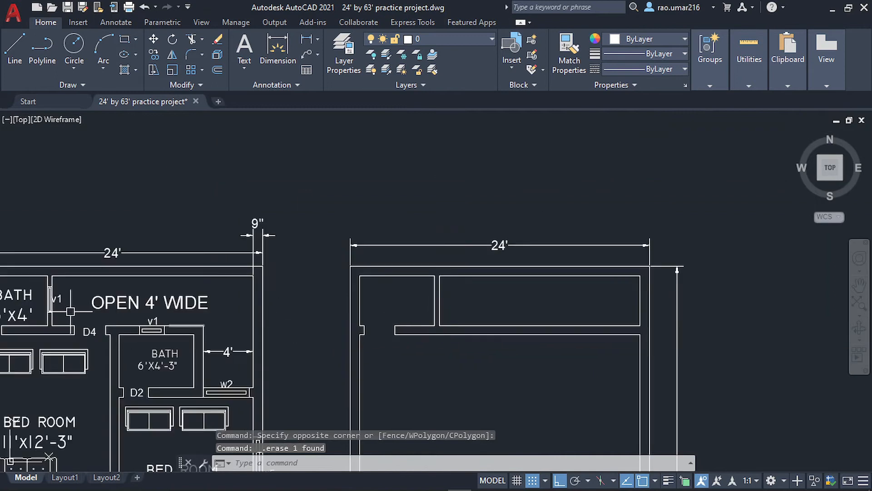
pyautogui.moveTo(114, 346); pyautogui.dragTo(226, 340, button='middle')
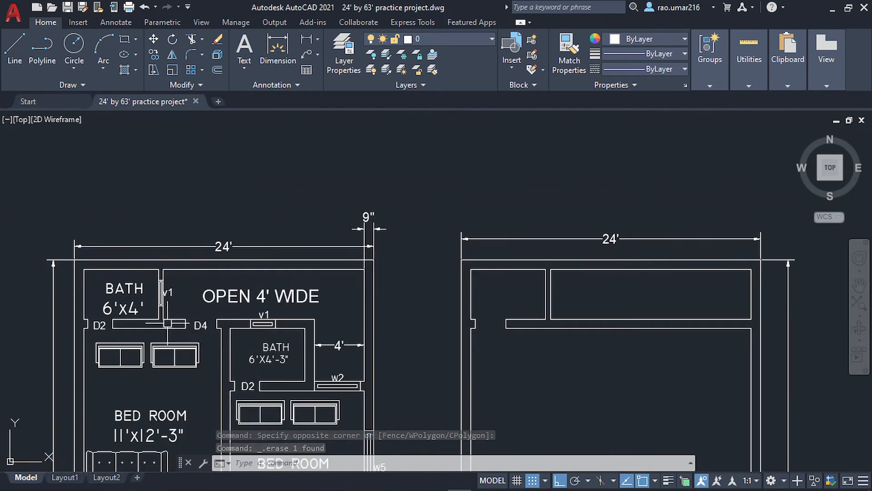
pyautogui.scroll(5, 153, 291)
pyautogui.scroll(-3, 189, 300)
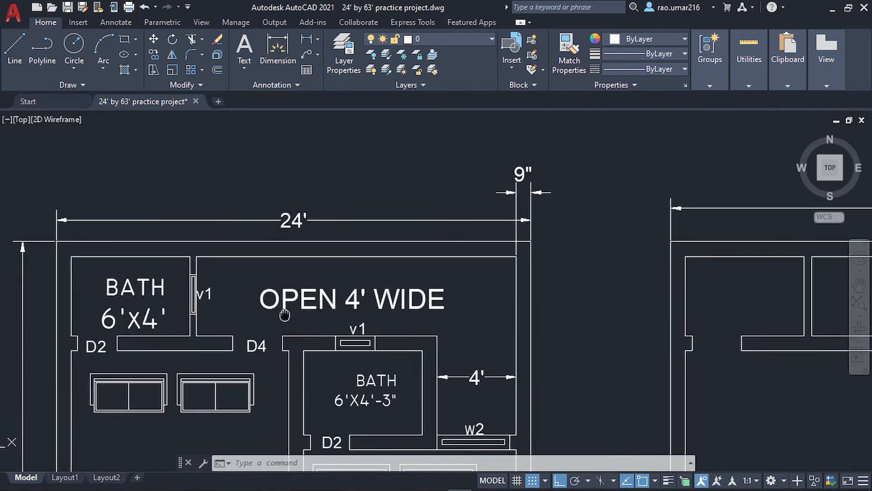
pyautogui.moveTo(209, 363); pyautogui.dragTo(240, 303, button='middle')
pyautogui.scroll(-2, 149, 295)
pyautogui.moveTo(149, 296); pyautogui.dragTo(169, 265, button='middle')
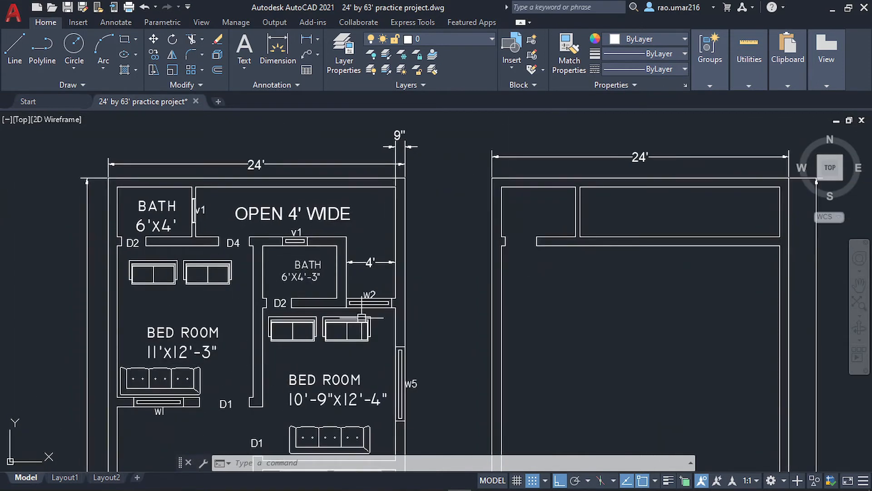
pyautogui.moveTo(407, 272); pyautogui.dragTo(341, 257, button='middle')
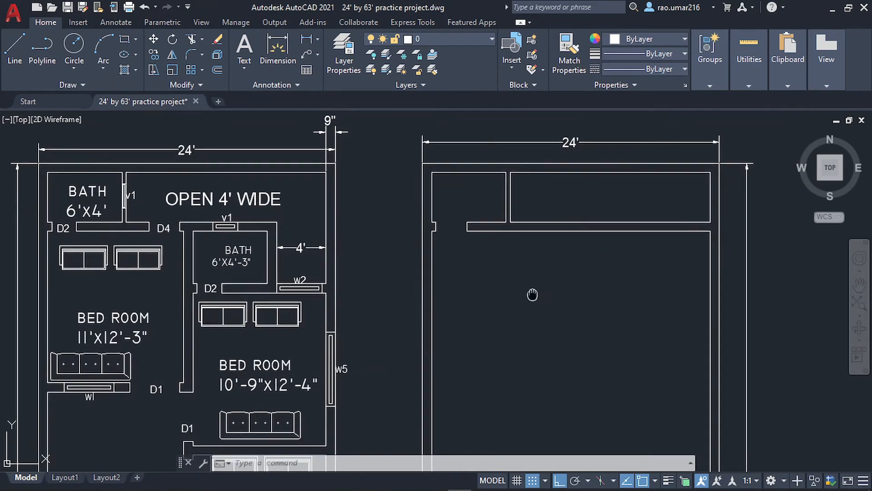
# Offset the outer wall's inner face 11' into the plan, and offset that new line 9" farther for the bed room partition
pyautogui.moveTo(530, 294); pyautogui.dragTo(476, 292, button='middle')
pyautogui.click(382, 310)
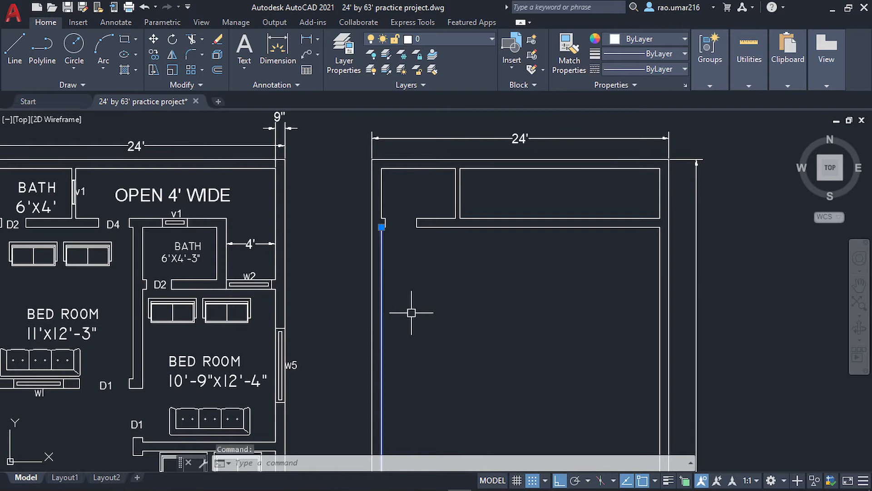
pyautogui.write('o')
pyautogui.press('Return')
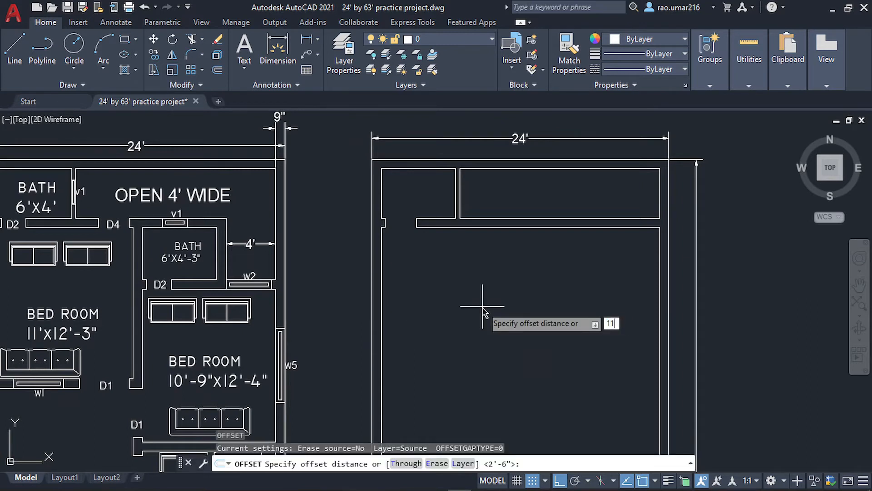
pyautogui.press('Return')
pyautogui.click(529, 327)
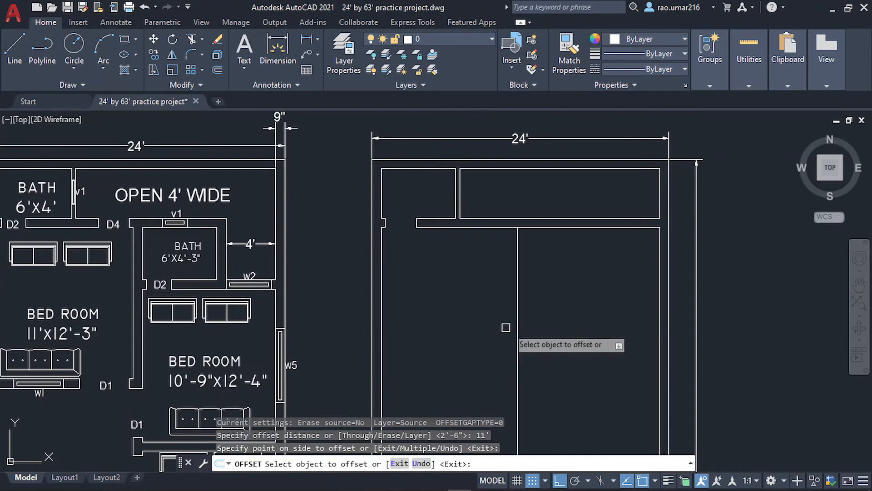
pyautogui.click(517, 325)
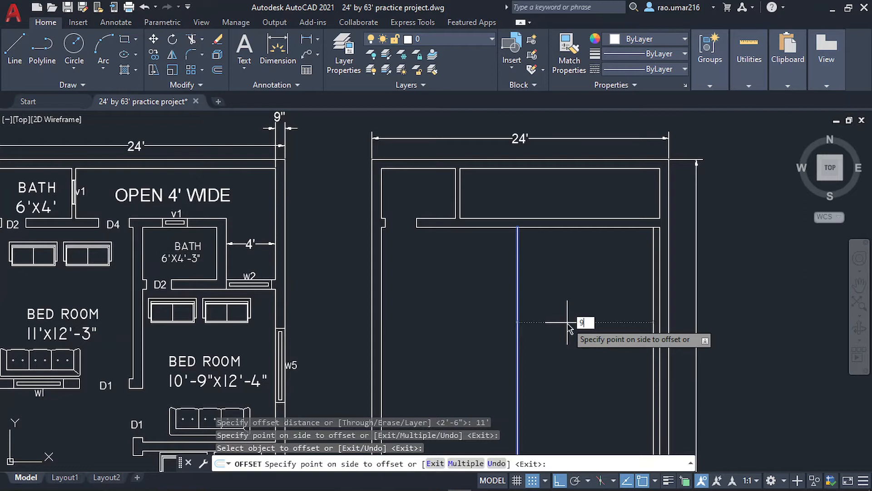
pyautogui.press('Return')
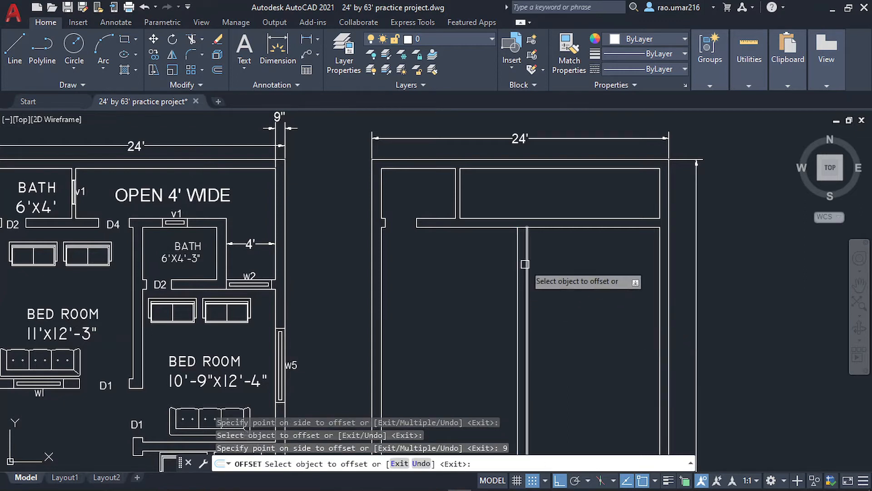
# Offset the lower face of the bath and open-space wall 12'3" downward for the first bed room's length
pyautogui.moveTo(532, 268)
pyautogui.mouseDown(button='middle')
pyautogui.moveTo(541, 274)
pyautogui.moveTo(551, 249)
pyautogui.mouseUp(button='middle')
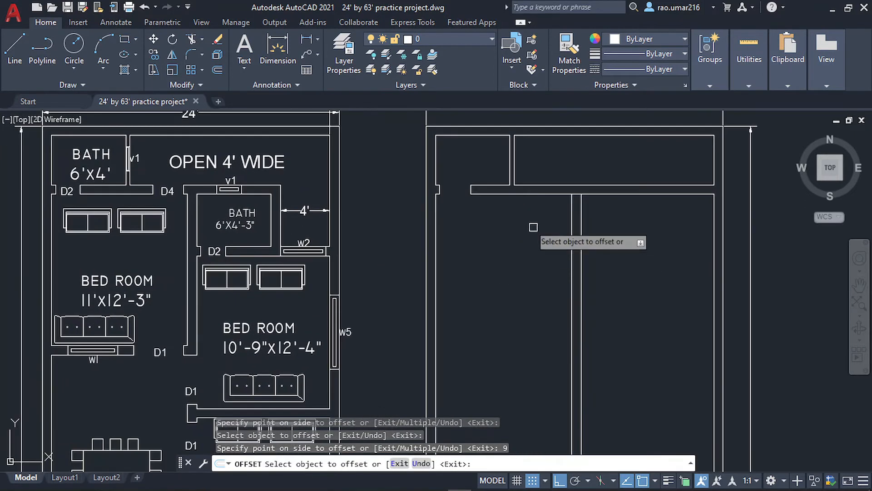
pyautogui.click(493, 194)
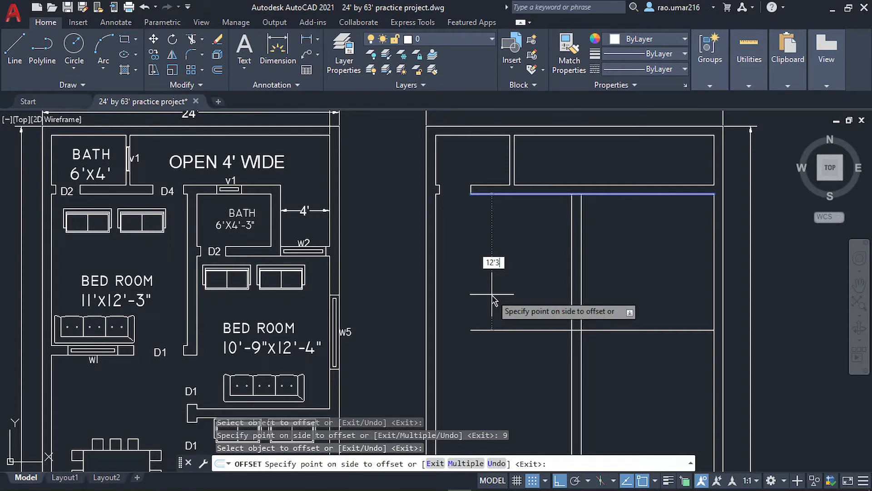
pyautogui.press('Return')
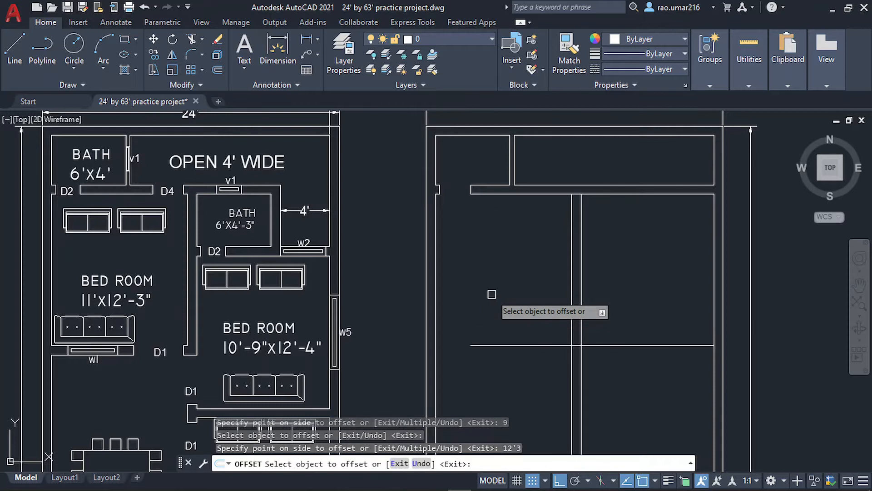
# Offset the first bed room's lower wall line 9" downward for the wall thickness
pyautogui.moveTo(496, 334); pyautogui.dragTo(502, 273, button='middle')
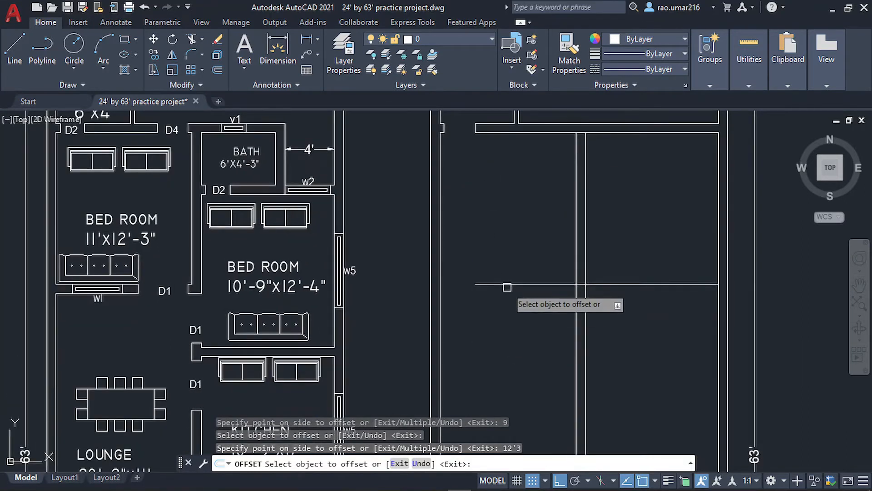
pyautogui.click(507, 286)
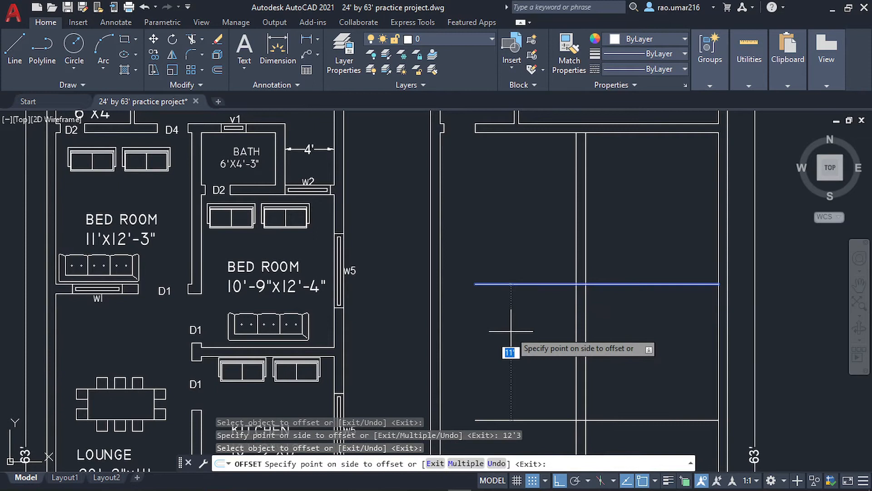
pyautogui.press('Return')
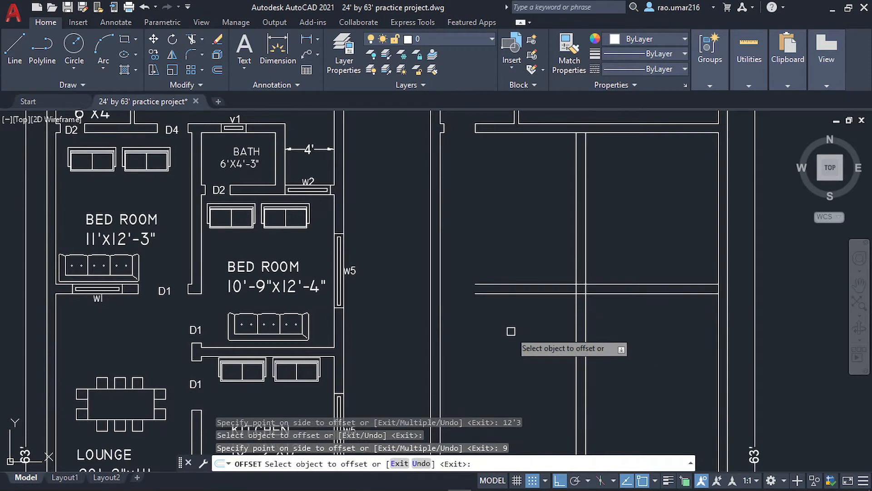
pyautogui.press('Escape')
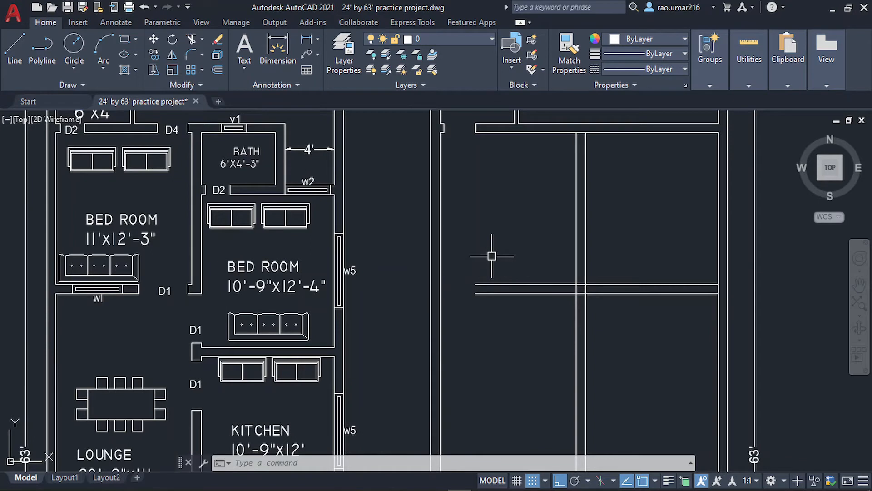
# Extend both lines of the bed room's lower wall to the inner face of the outer wall
pyautogui.write('x')
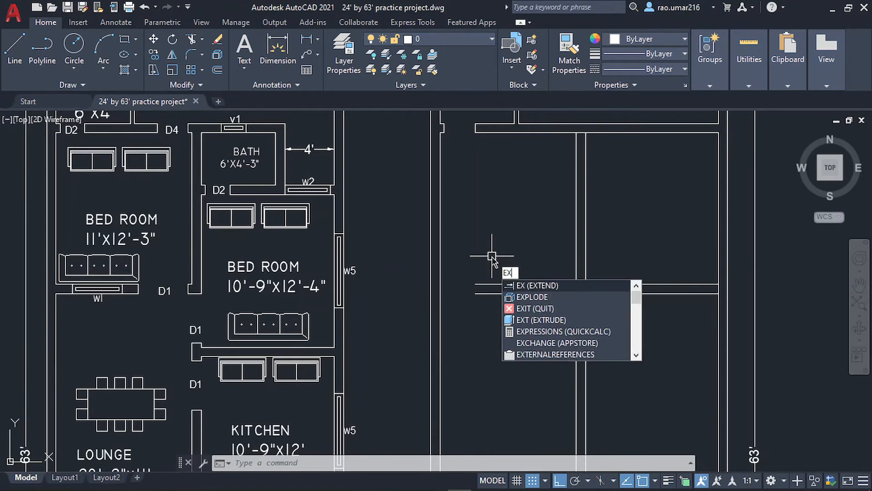
pyautogui.press('Return')
pyautogui.moveTo(491, 255); pyautogui.dragTo(489, 325)
pyautogui.press('Return')
pyautogui.press('Escape')
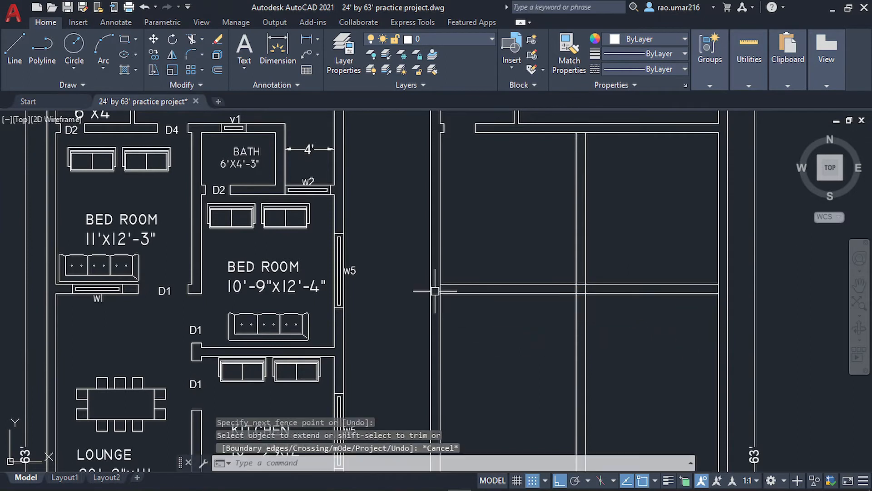
# Try to trim the outer wall's face at the new wall junction and the partition lines below the bed room's lower wall
pyautogui.scroll(5, 437, 290)
pyautogui.write('tr')
pyautogui.press('Return')
pyautogui.moveTo(471, 286); pyautogui.dragTo(430, 292)
pyautogui.scroll(-5, 476, 283)
pyautogui.moveTo(655, 303); pyautogui.dragTo(546, 322, button='middle')
pyautogui.moveTo(546, 331); pyautogui.dragTo(473, 344)
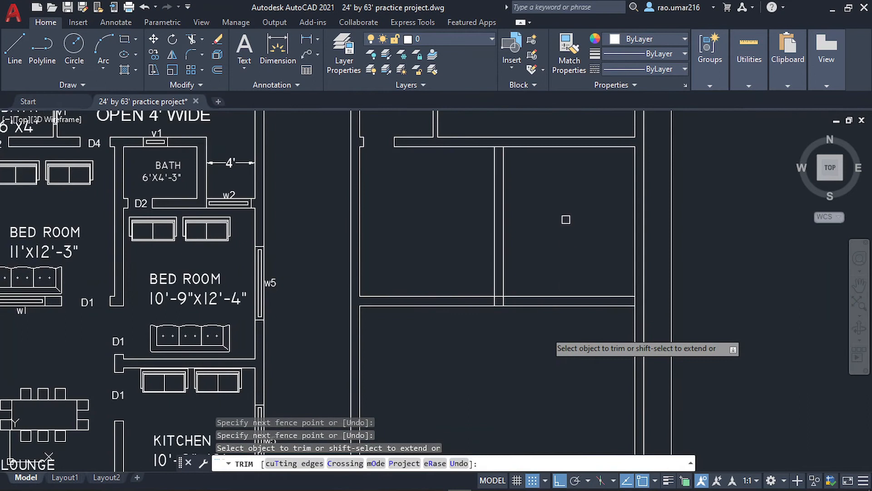
# Try to trim the lower wall lines beyond the partition and the overlapping ends inside the bed room corner
pyautogui.moveTo(549, 384); pyautogui.dragTo(543, 265)
pyautogui.scroll(4, 506, 312)
pyautogui.moveTo(506, 312); pyautogui.dragTo(442, 351, button='middle')
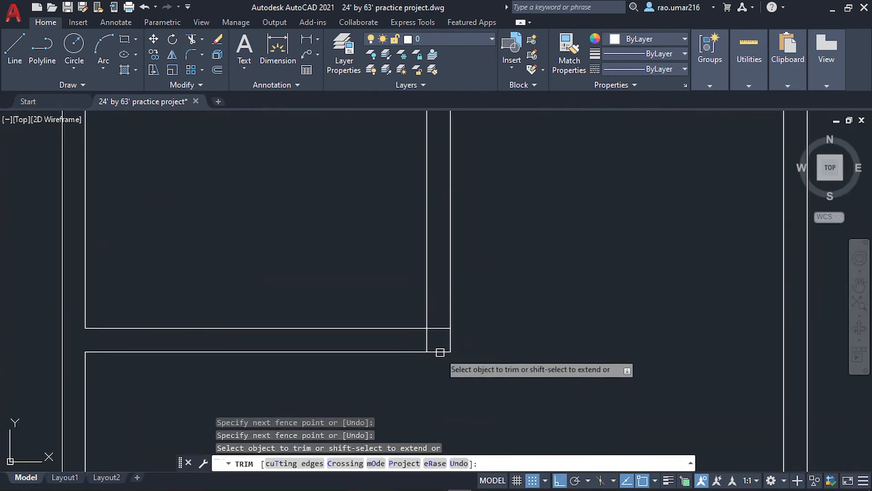
pyautogui.scroll(3, 441, 320)
pyautogui.moveTo(387, 398)
pyautogui.mouseDown()
pyautogui.moveTo(428, 312)
pyautogui.moveTo(431, 318)
pyautogui.mouseUp()
pyautogui.scroll(-1, 432, 318)
pyautogui.press('Escape')
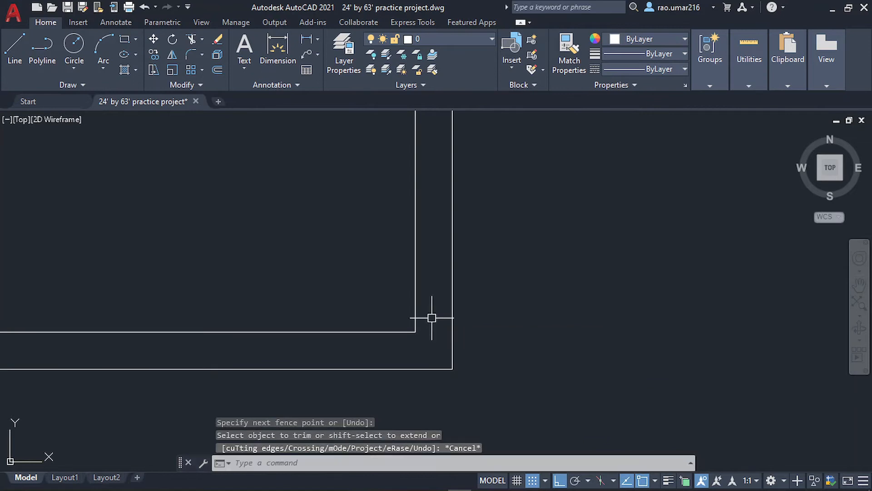
# Undo the trims on the bed room's lower wall and partition lines
pyautogui.scroll(-2, 430, 317)
pyautogui.hotkey('ctrl', 'z')
pyautogui.hotkey('ctrl', 'z')
pyautogui.scroll(-4, 432, 312)
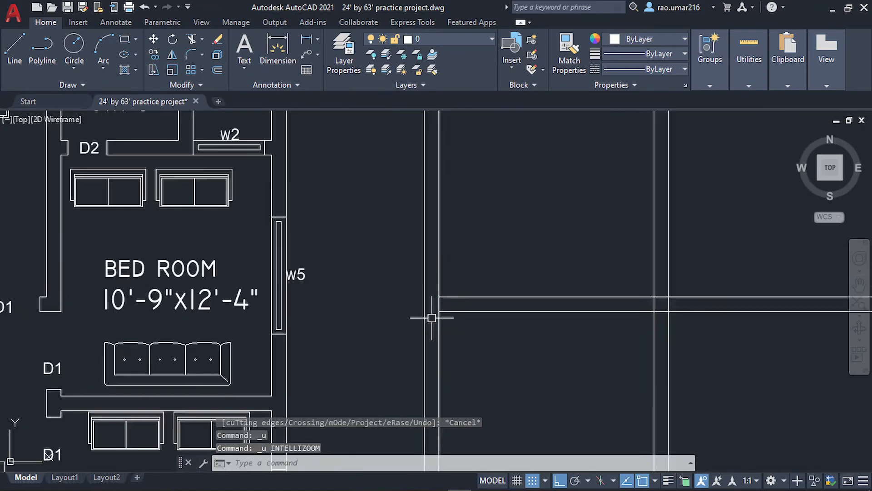
pyautogui.write('tr')
pyautogui.press('space')
pyautogui.scroll(2, 473, 350)
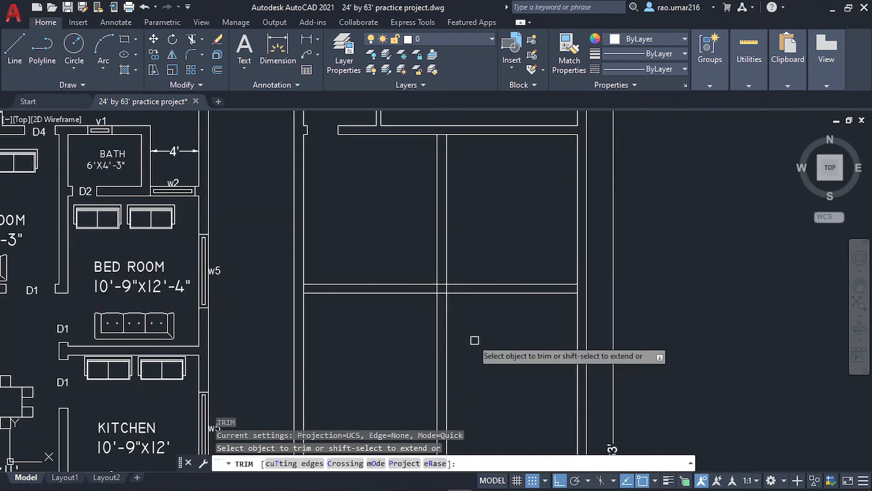
pyautogui.press('Escape')
pyautogui.scroll(3, 413, 349)
pyautogui.moveTo(413, 349); pyautogui.dragTo(401, 376, button='middle')
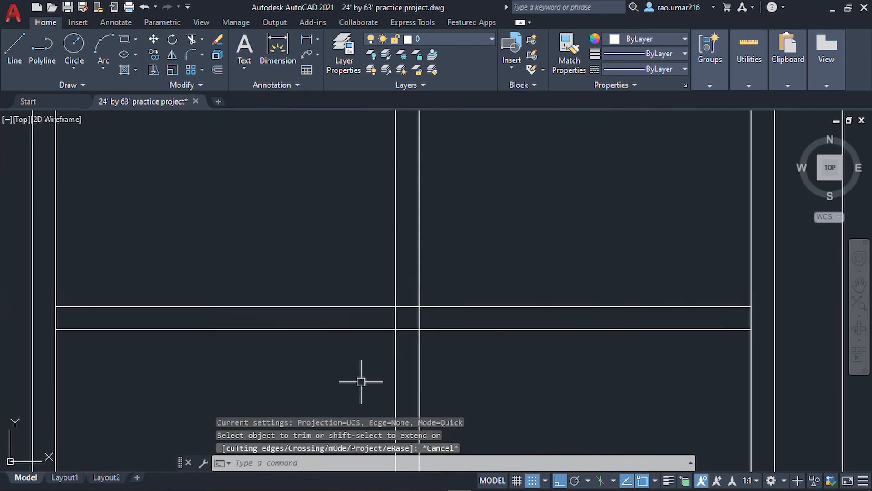
# Fillet the inner and outer line pairs of the bed room partition and lower wall, using the Multiple option and a 0 radius
pyautogui.click(202, 54)
pyautogui.click(216, 76)
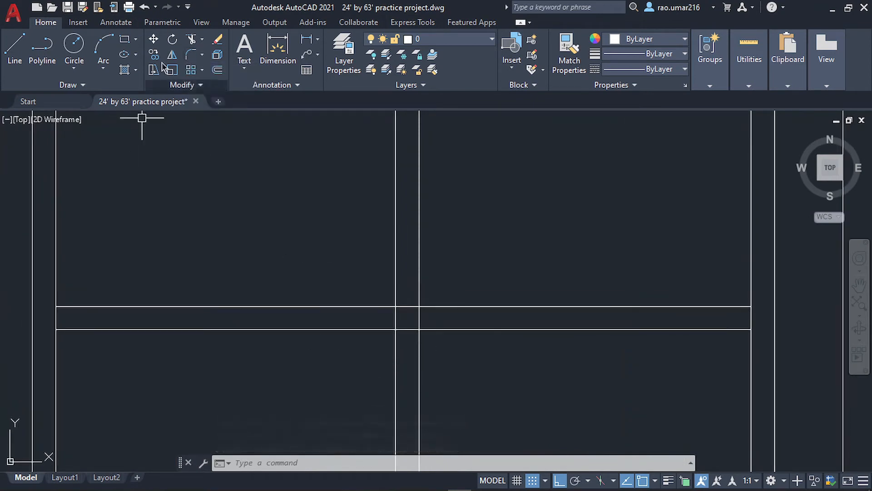
pyautogui.click(202, 56)
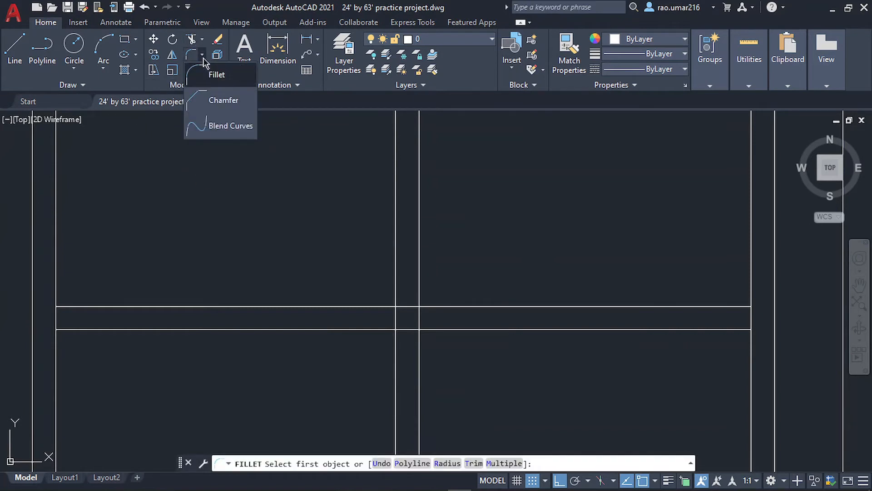
pyautogui.click(234, 77)
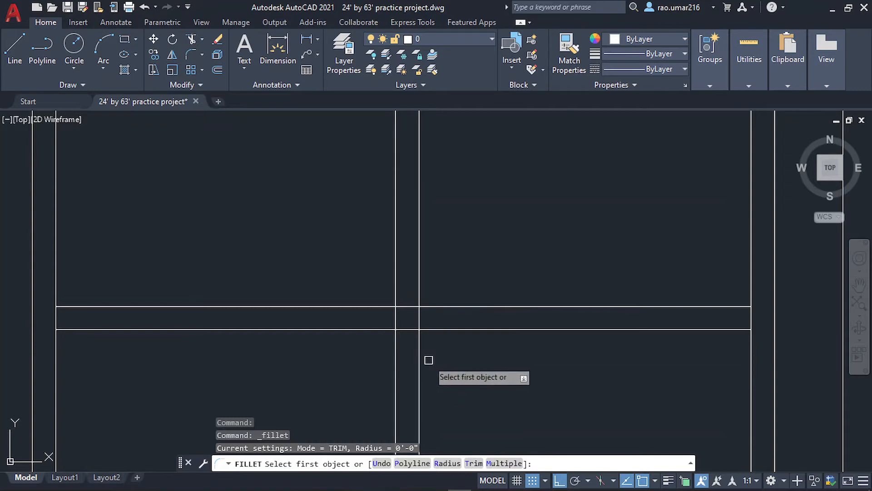
pyautogui.click(504, 463)
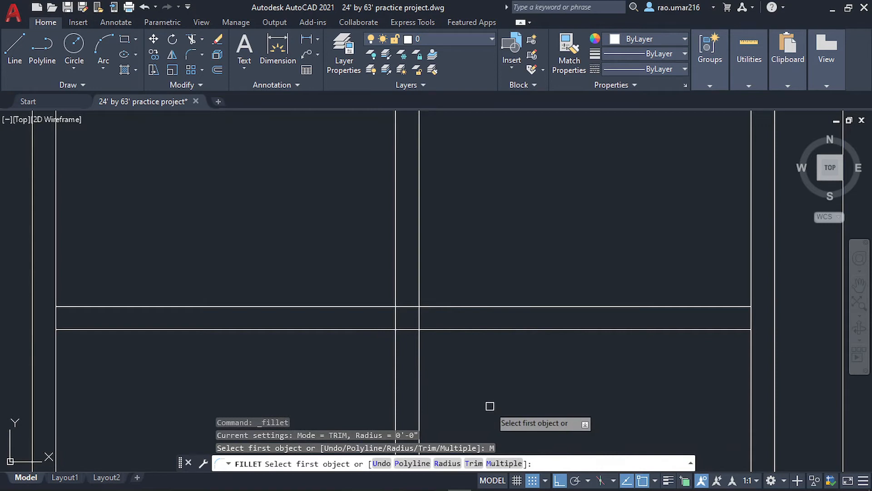
pyautogui.click(441, 462)
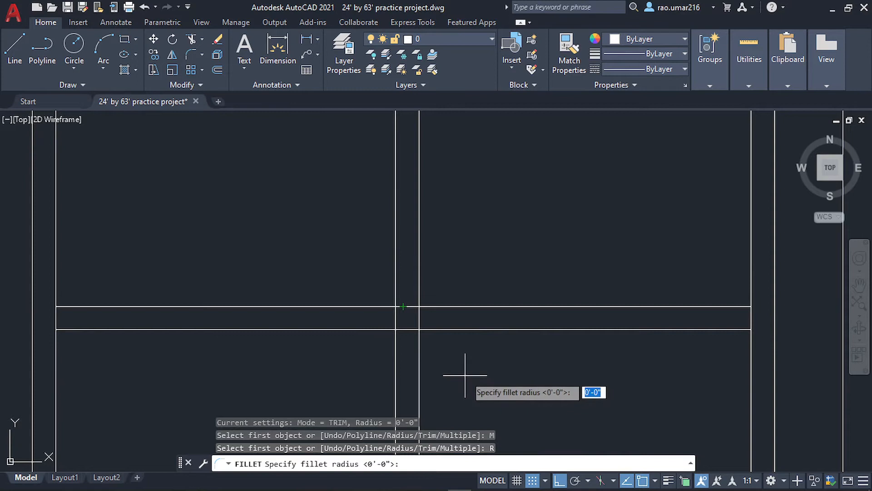
pyautogui.press('Return')
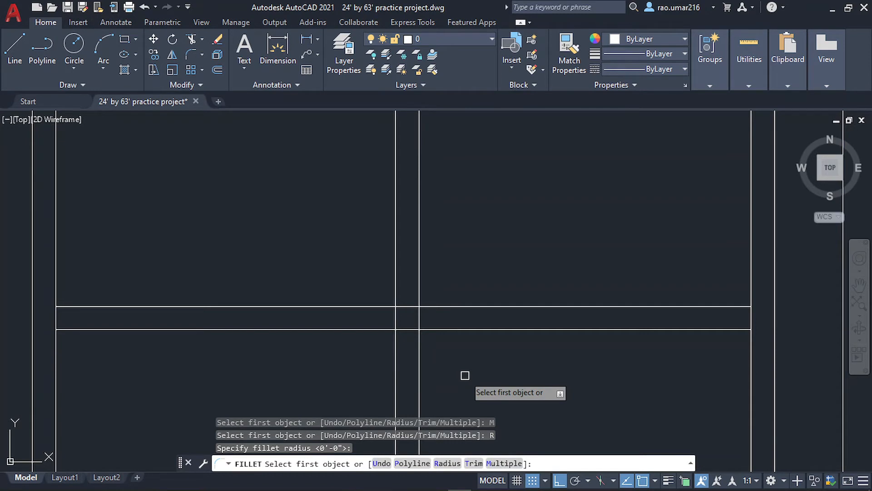
pyautogui.click(395, 280)
pyautogui.click(350, 307)
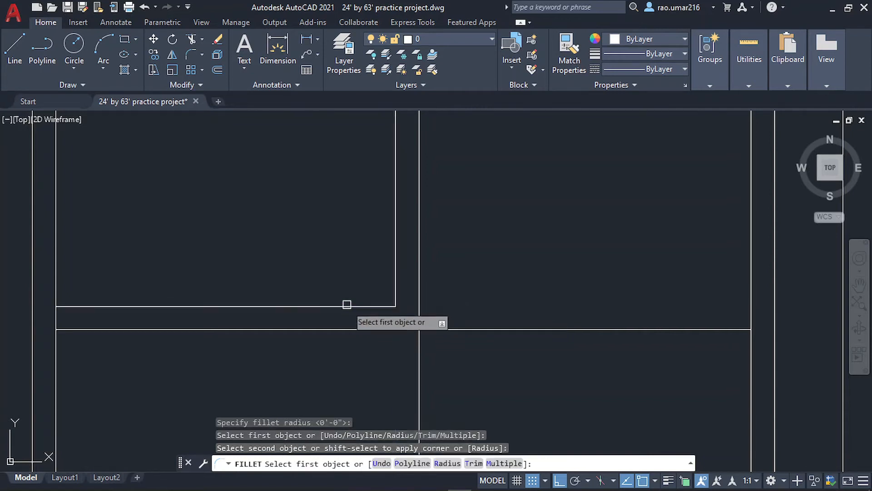
pyautogui.click(331, 328)
pyautogui.click(418, 288)
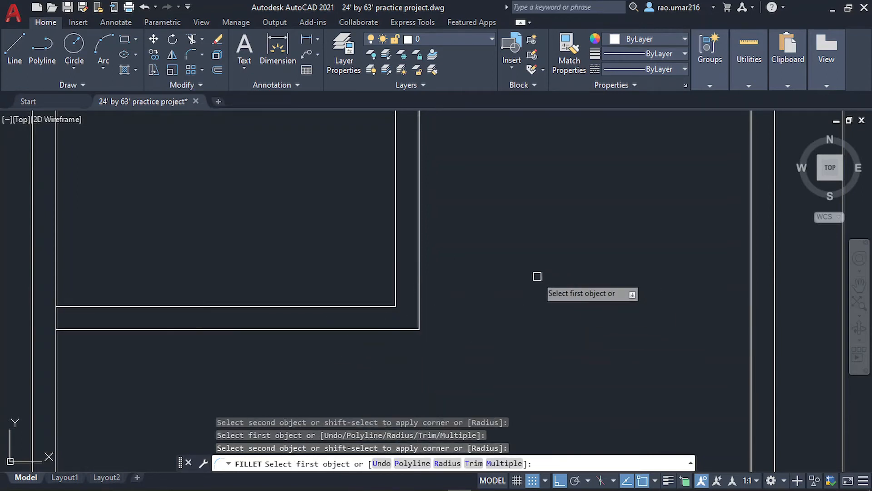
pyautogui.press('Escape')
pyautogui.scroll(-2, 503, 288)
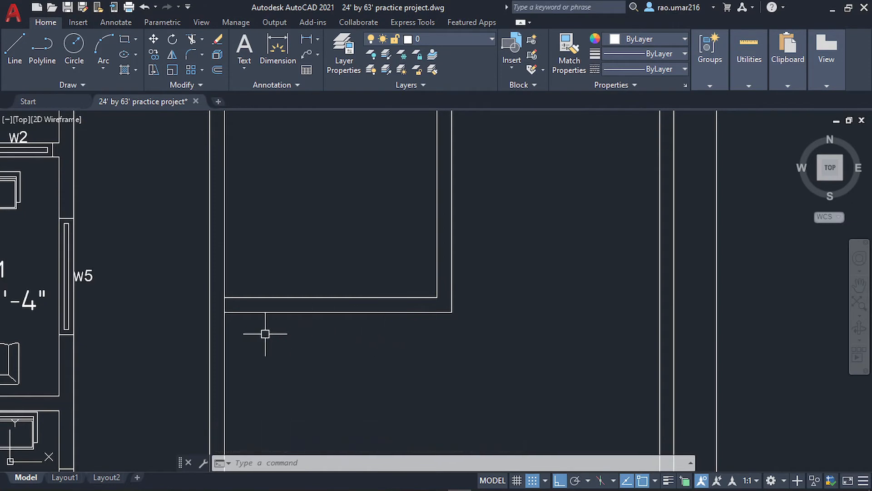
# Trim the outer wall's inner face between the two lines of the bed room's lower wall
pyautogui.write('tr')
pyautogui.press('Return')
pyautogui.scroll(4, 243, 309)
pyautogui.click(228, 302)
pyautogui.click(171, 300)
pyautogui.press('Escape')
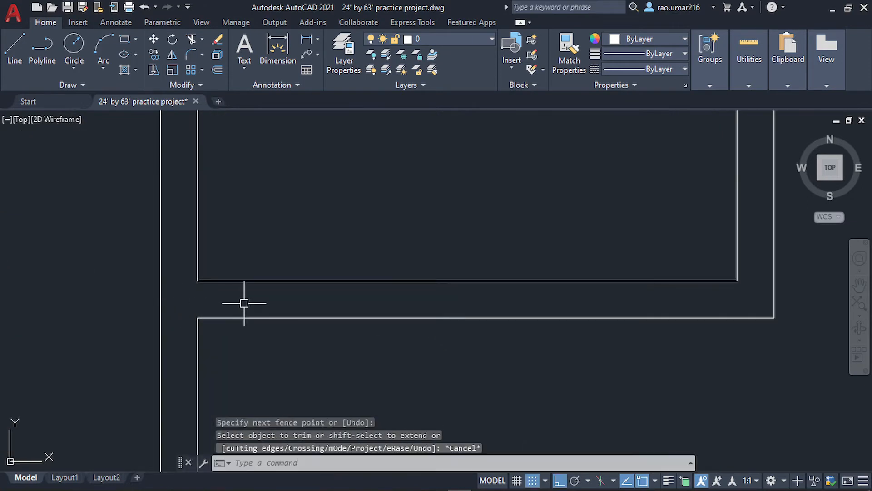
# Trim the lower face of the bath and open-space wall between the two bed room partition lines
pyautogui.scroll(-5, 244, 303)
pyautogui.scroll(6, 373, 278)
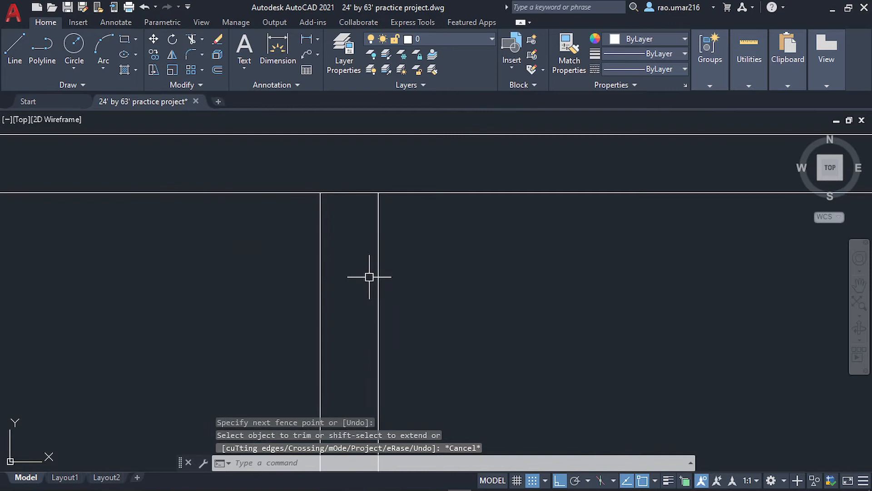
pyautogui.write('tr')
pyautogui.press('Return')
pyautogui.click(356, 168)
pyautogui.click(330, 294)
pyautogui.scroll(-2, 330, 293)
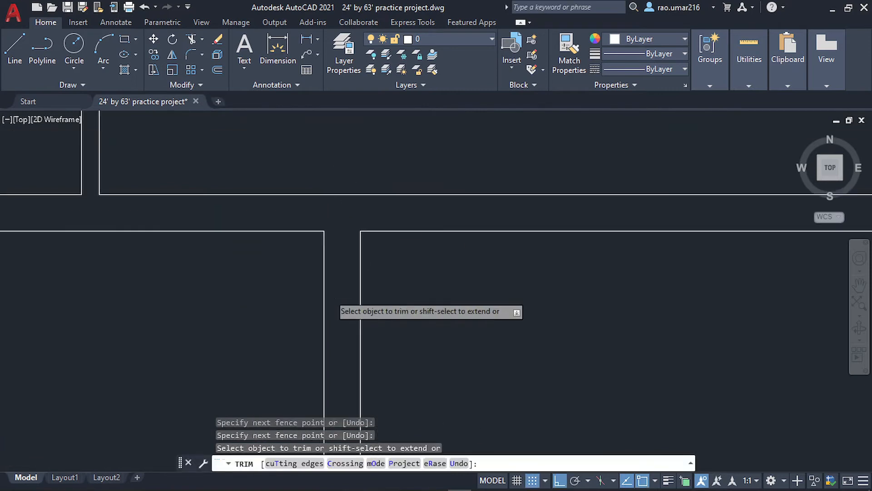
# Compare the new bed room walls with the existing plan and examine its D1 door, lounge and kitchen layout
pyautogui.scroll(-5, 331, 294)
pyautogui.scroll(-2, 478, 228)
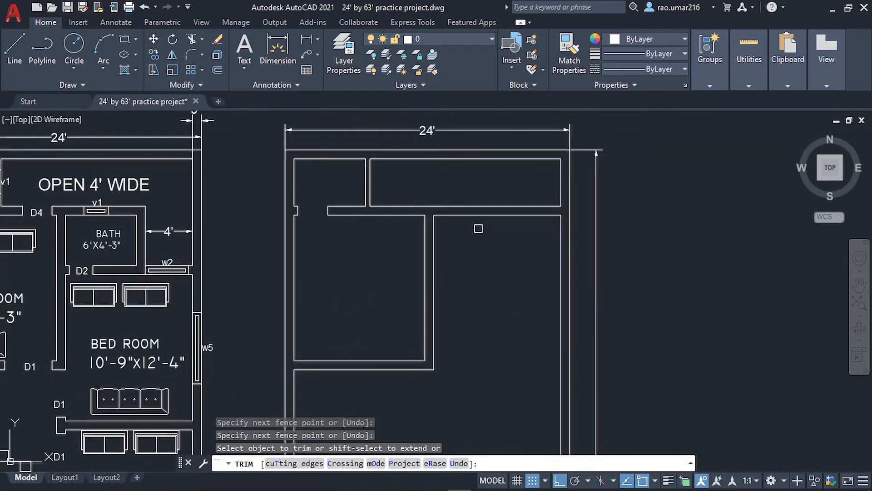
pyautogui.moveTo(437, 308); pyautogui.dragTo(418, 278, button='middle')
pyautogui.moveTo(341, 331); pyautogui.dragTo(462, 287, button='middle')
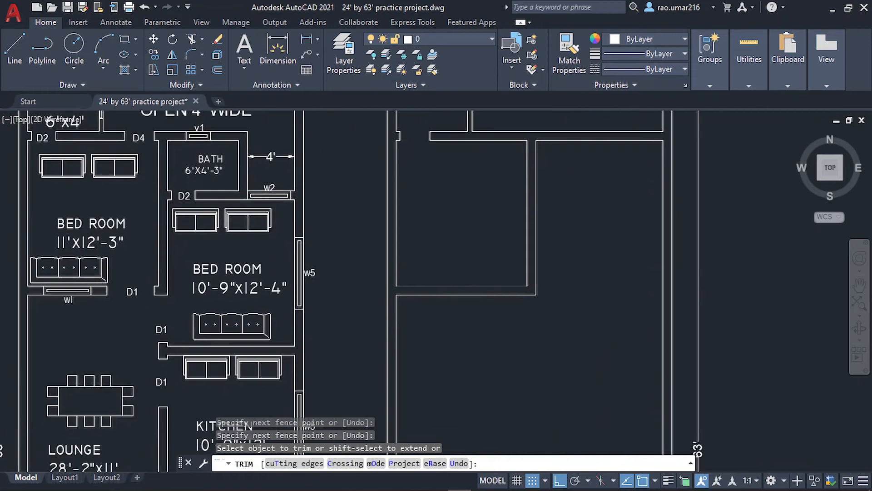
pyautogui.middleClick(12, 332)
pyautogui.middleClick(11, 332)
pyautogui.press('Escape')
pyautogui.scroll(8, 337, 245)
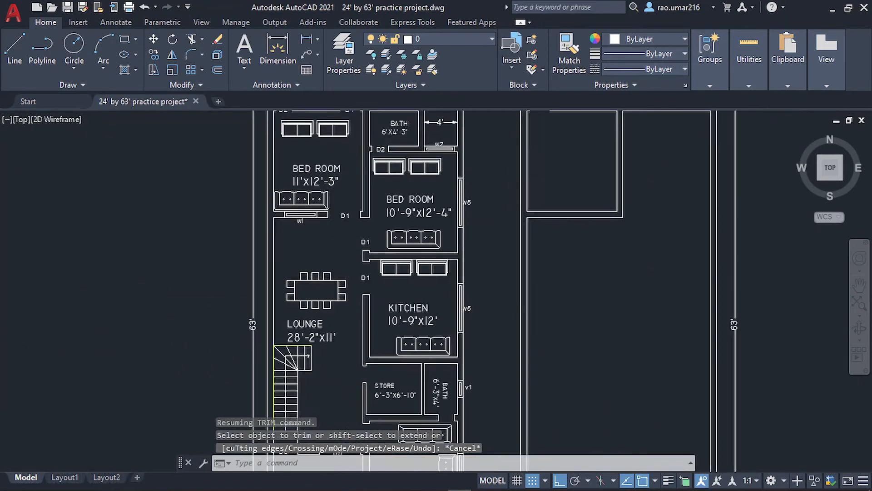
pyautogui.moveTo(348, 242); pyautogui.dragTo(326, 269, button='middle')
pyautogui.scroll(-4, 327, 269)
pyautogui.moveTo(609, 237); pyautogui.dragTo(482, 290, button='middle')
pyautogui.scroll(4, 630, 276)
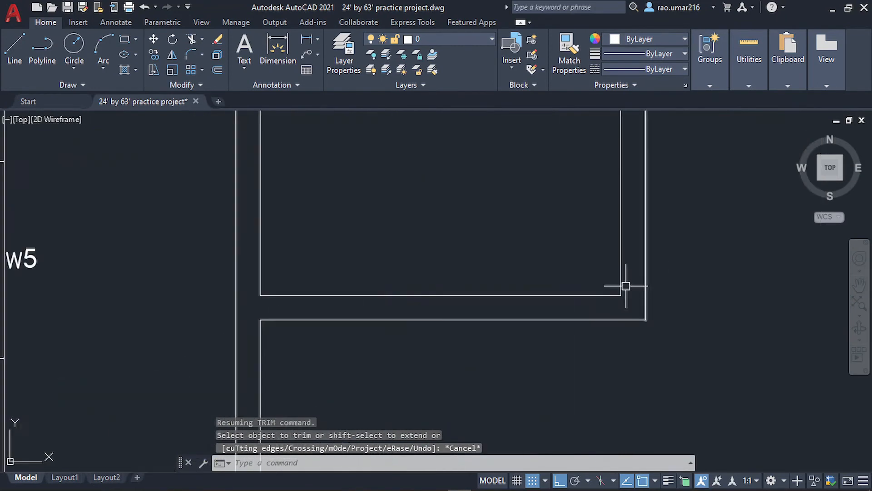
# Draw a line across the lower wall's thickness from the bed room's inner corner for the door jamb
pyautogui.moveTo(599, 320); pyautogui.dragTo(474, 324, button='middle')
pyautogui.write('l')
pyautogui.press('Return')
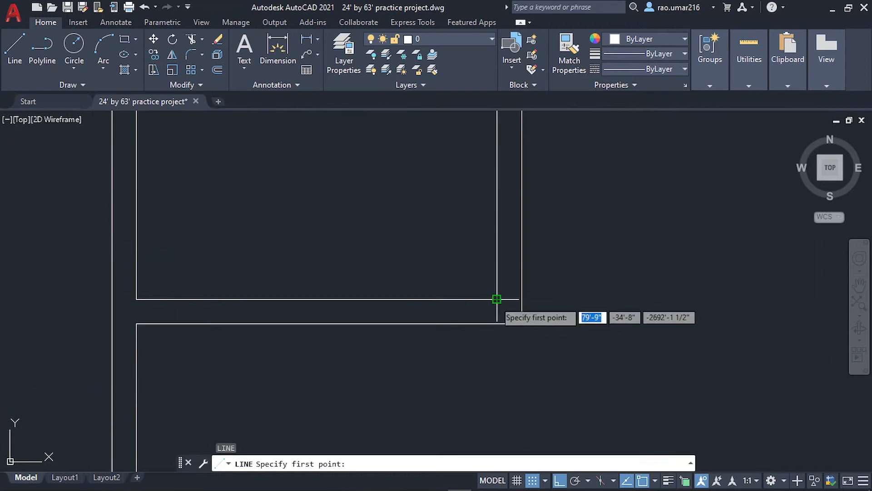
pyautogui.click(494, 325)
pyautogui.press('Escape')
pyautogui.scroll(4, 509, 305)
# Offset the line at the bed room corner 4" into the lower wall for the door stub
pyautogui.click(500, 305)
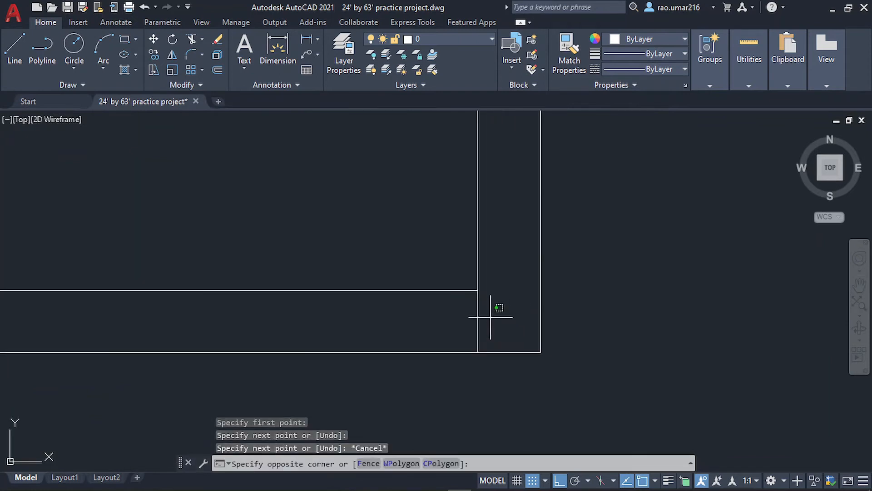
pyautogui.click(440, 324)
pyautogui.write('o')
pyautogui.press('Return')
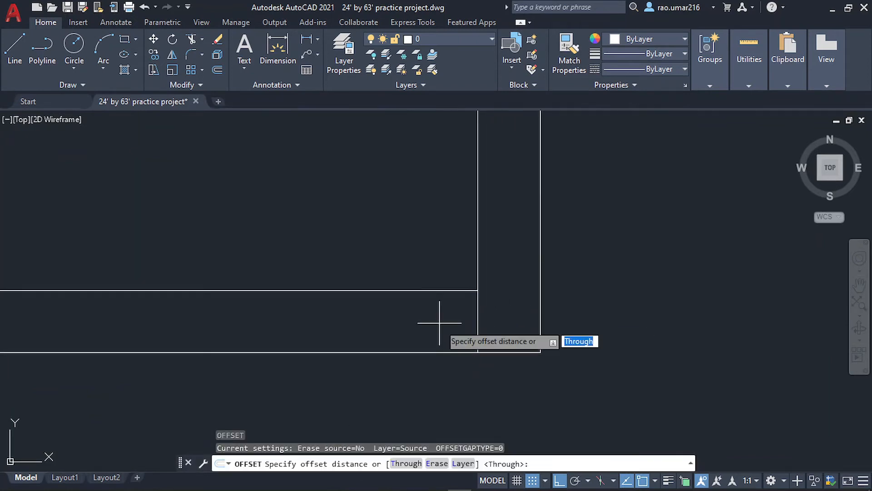
pyautogui.write('4')
pyautogui.press('Return')
pyautogui.click(478, 320)
pyautogui.click(431, 318)
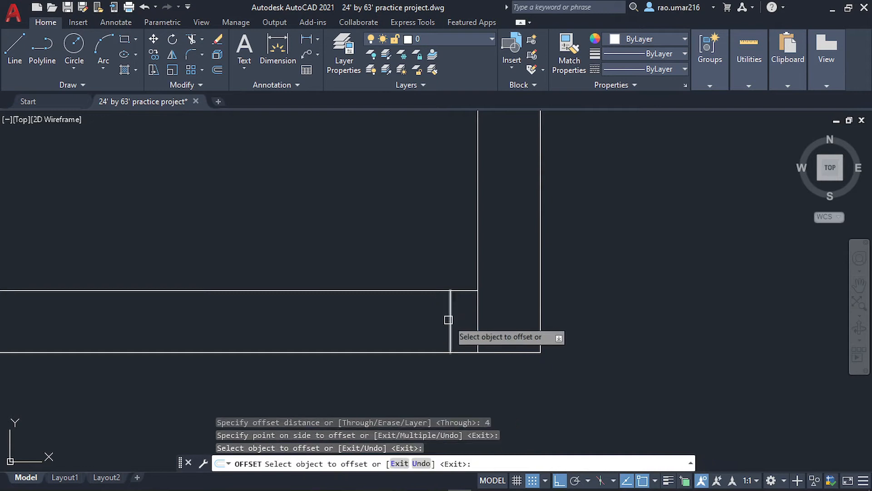
# Offset the 4" stub line 3' farther along the lower wall for the door width
pyautogui.click(449, 320)
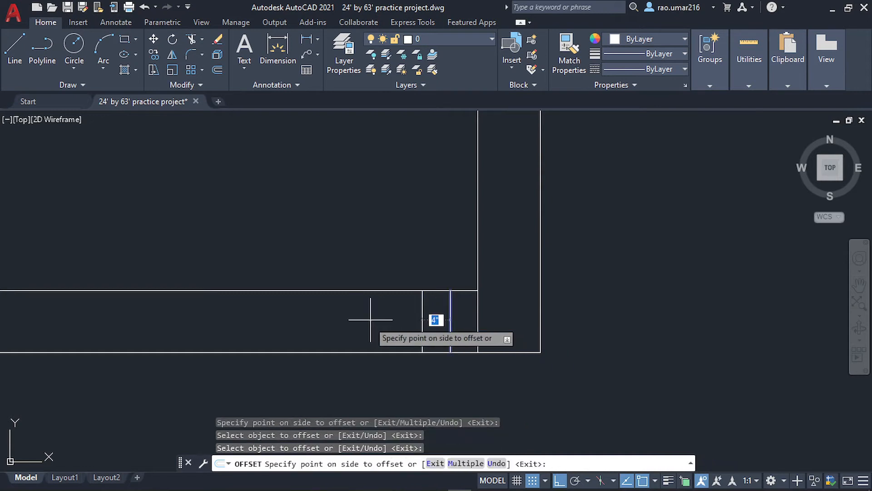
pyautogui.write("3'")
pyautogui.press('Return')
pyautogui.press('Escape')
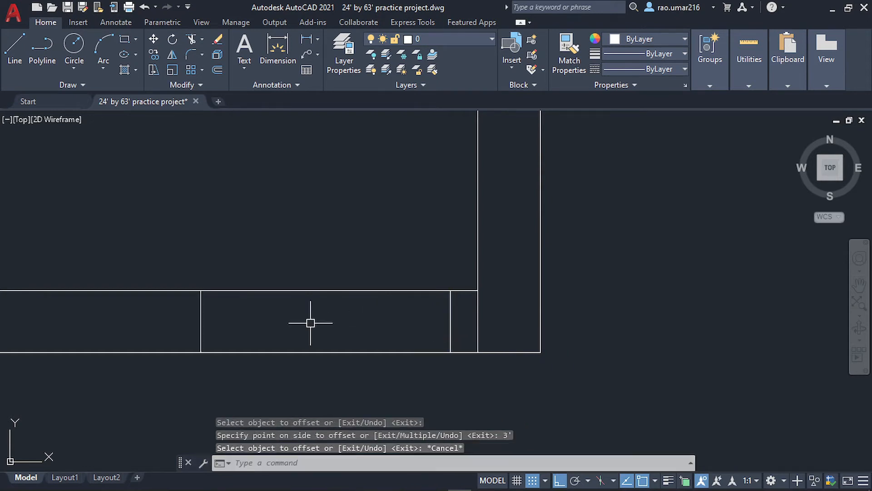
# Trim both lower wall lines between the two jamb lines to open the 3' bed room doorway
pyautogui.write('tr')
pyautogui.press('Return')
pyautogui.click(312, 245)
pyautogui.click(306, 383)
pyautogui.press('Return')
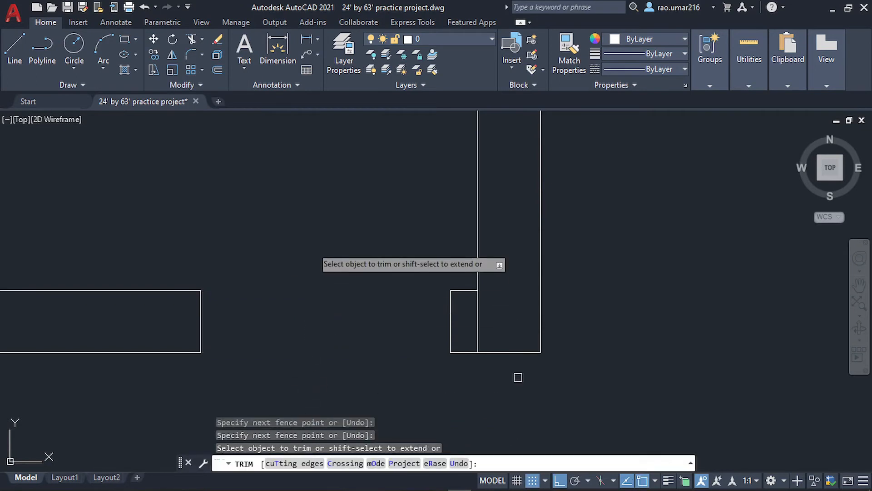
# Trim the leftover inner wall line where the 4" door stub meets the bed room's vertical wall
pyautogui.click(523, 315)
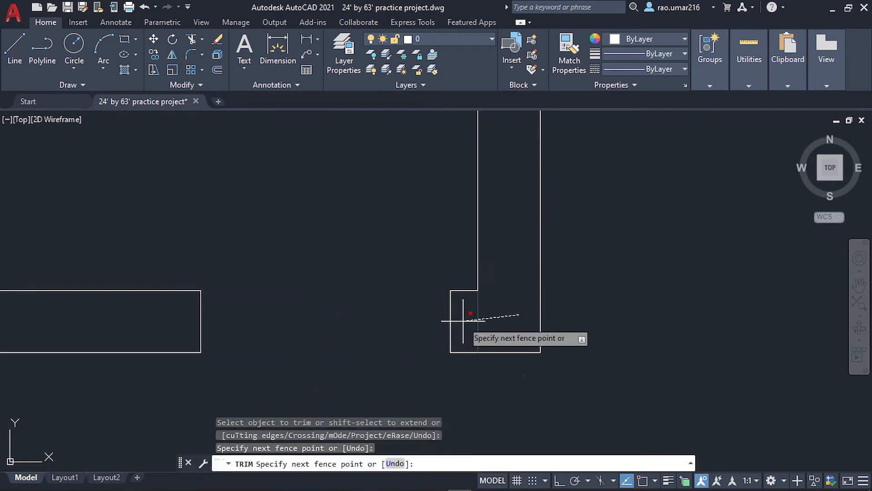
pyautogui.click(463, 308)
pyautogui.press('Return')
pyautogui.scroll(-4, 481, 327)
pyautogui.scroll(-3, 355, 317)
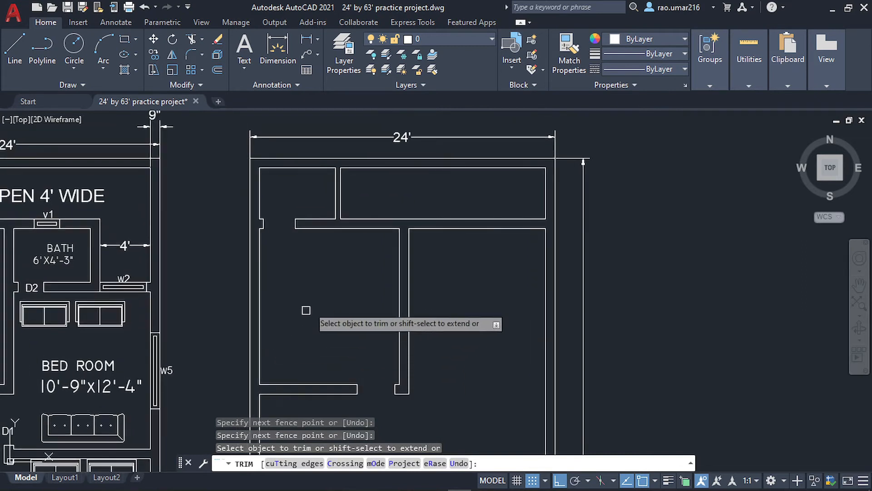
pyautogui.press('Escape')
# Draw a line across the upper wall's thickness, straight up from the left bed room's upper inner corner
pyautogui.scroll(-4, 338, 284)
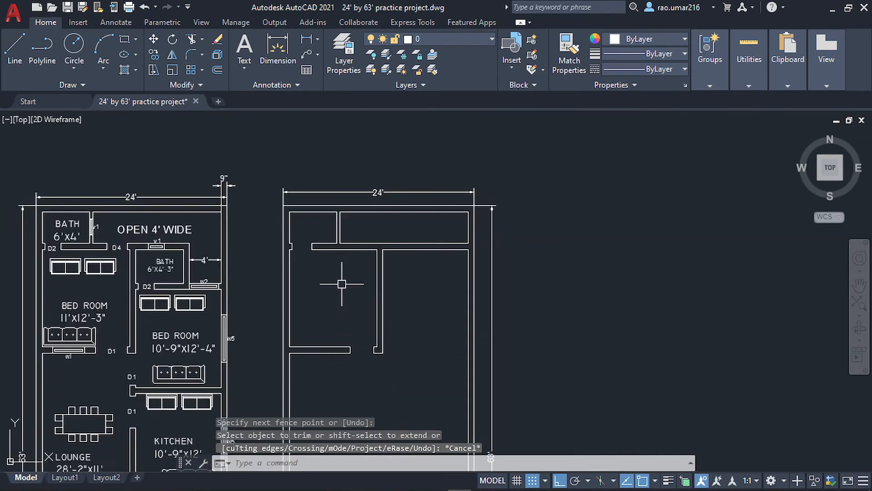
pyautogui.scroll(5, 181, 223)
pyautogui.moveTo(582, 268); pyautogui.dragTo(340, 296, button='middle')
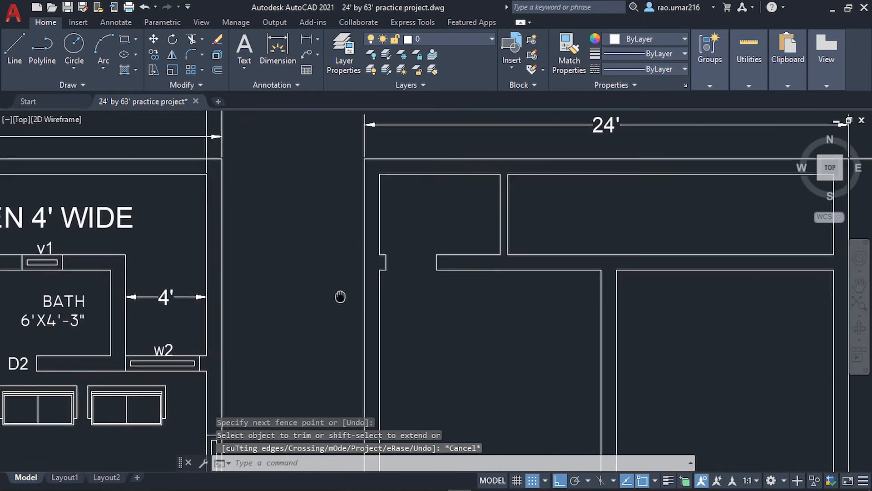
pyautogui.scroll(3, 454, 292)
pyautogui.scroll(-5, 466, 295)
pyautogui.moveTo(466, 295)
pyautogui.mouseDown(button='middle')
pyautogui.moveTo(545, 296)
pyautogui.moveTo(483, 295)
pyautogui.mouseUp(button='middle')
pyautogui.scroll(6, 530, 289)
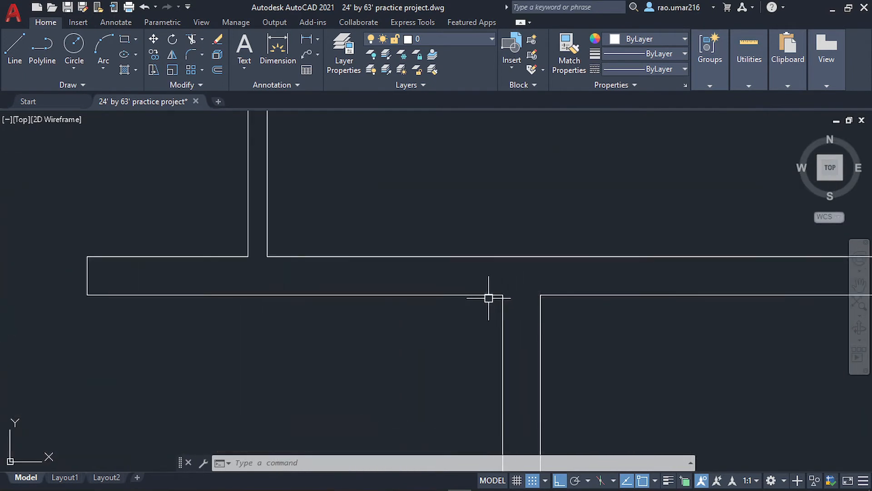
pyautogui.write('l')
pyautogui.press('Return')
pyautogui.click(503, 295)
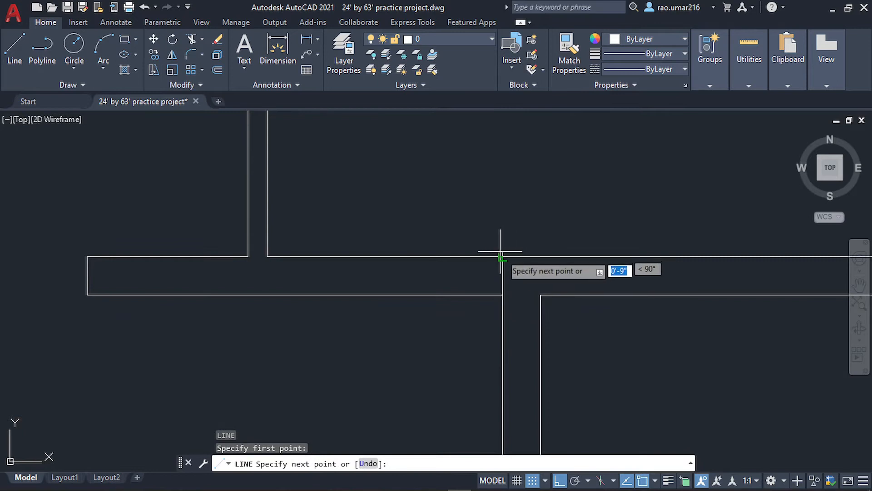
pyautogui.press('Escape')
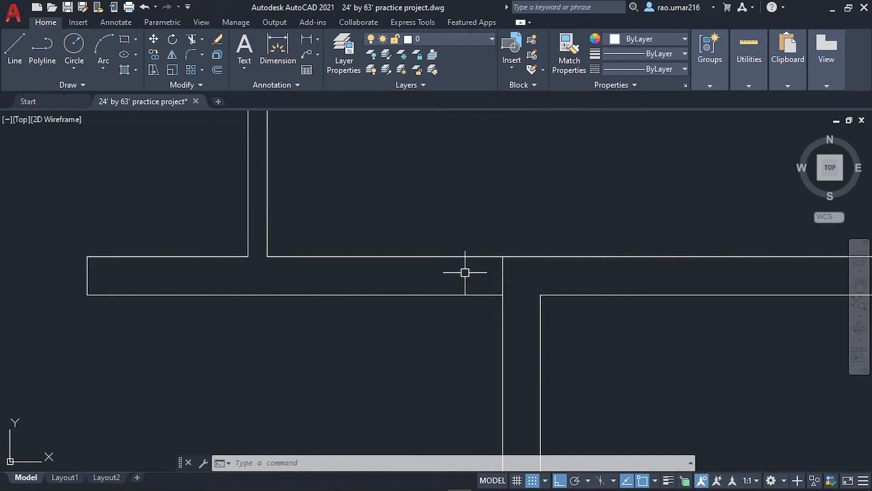
# Offset the new line across the upper wall 4" toward the left bed room for the door stub
pyautogui.click(549, 272)
pyautogui.click(469, 273)
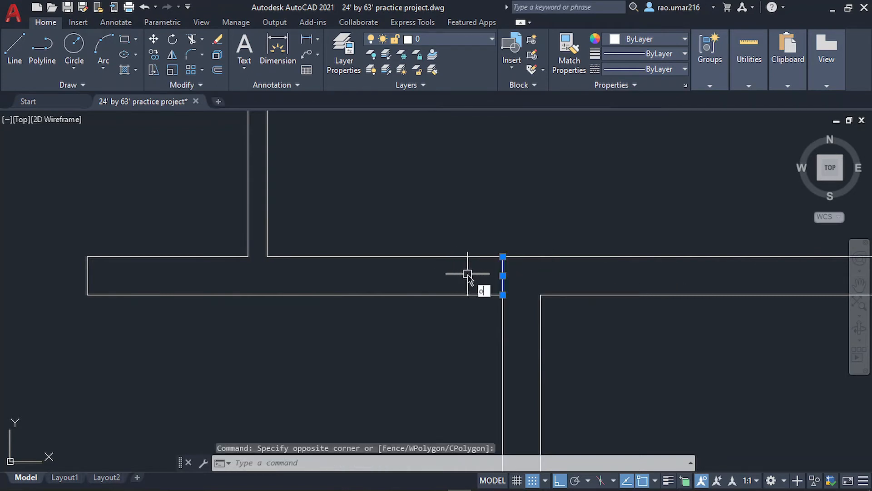
pyautogui.write('o')
pyautogui.press('Return')
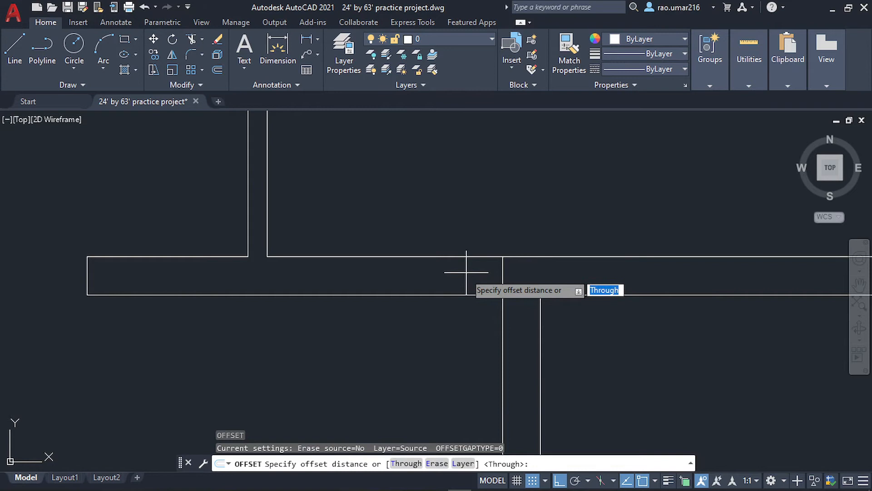
pyautogui.write('4')
pyautogui.press('Return')
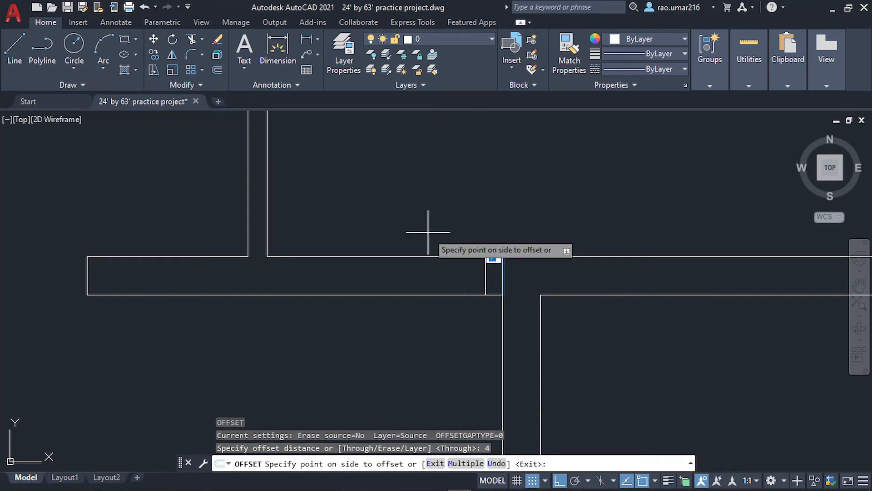
pyautogui.click(454, 277)
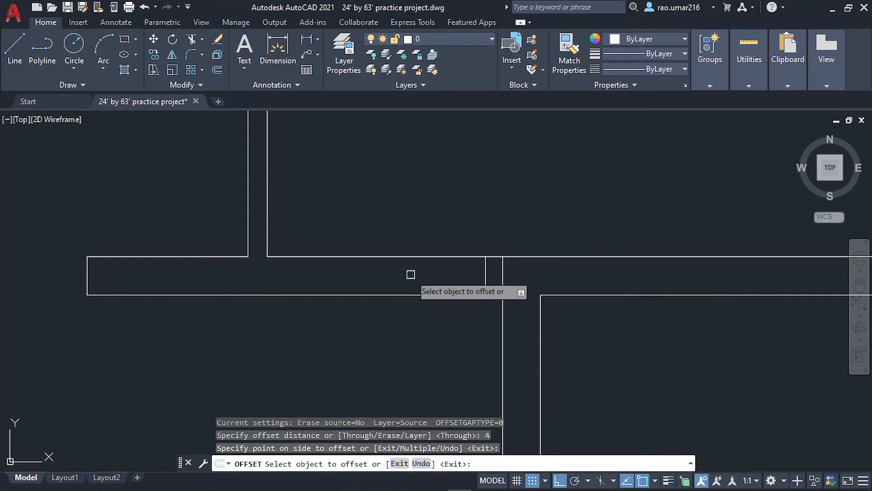
# Offset the 4" stub line 2'3" farther along the upper wall for the door width
pyautogui.click(481, 279)
pyautogui.click(333, 283)
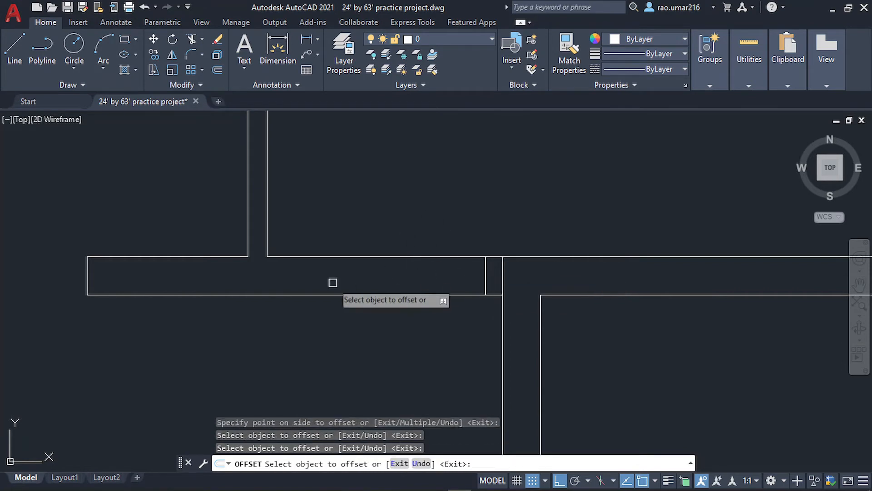
pyautogui.click(485, 282)
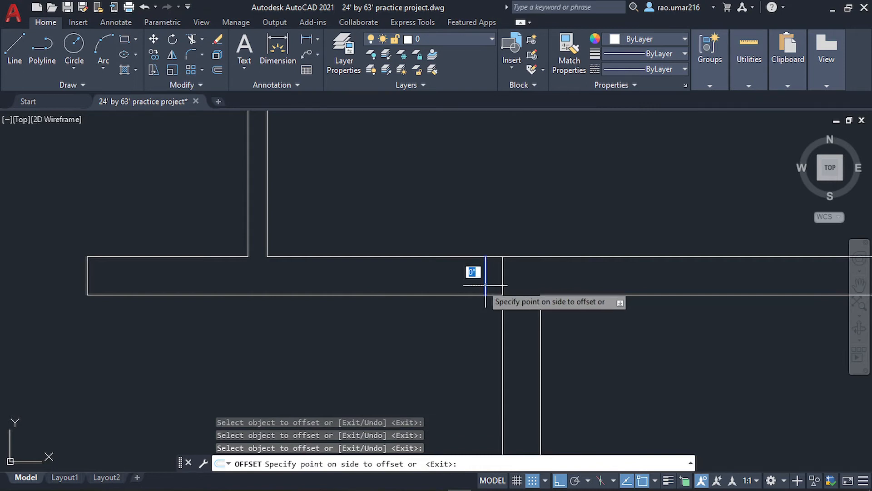
pyautogui.click(388, 285)
pyautogui.press('Escape')
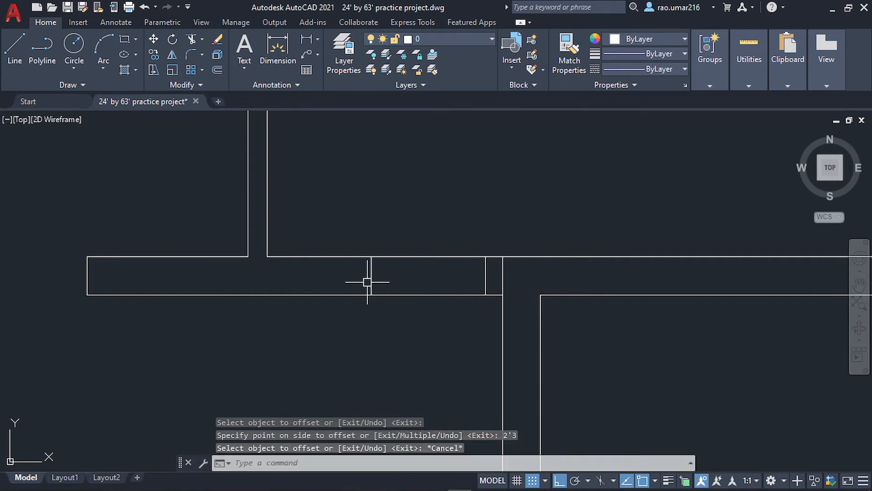
# Trim both upper wall lines between the jambs to open the 2'3" doorway and clear the extra line inside the stub
pyautogui.write('tr')
pyautogui.press('Return')
pyautogui.moveTo(419, 186); pyautogui.dragTo(419, 450)
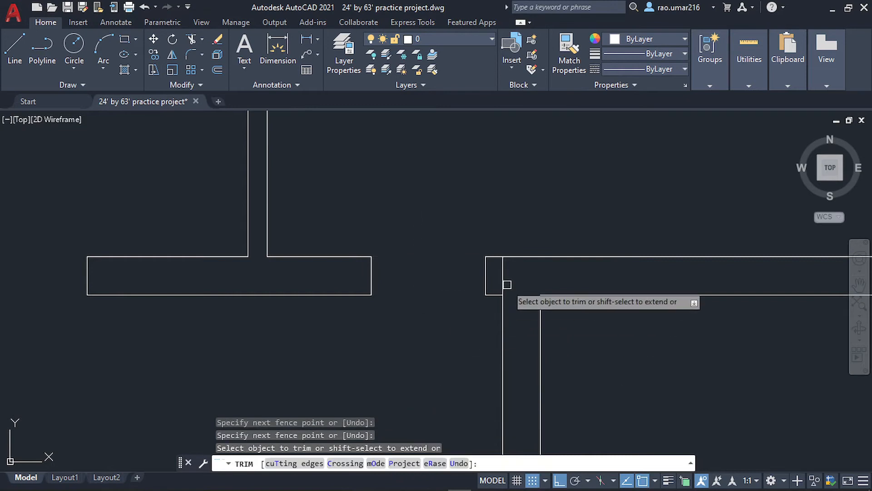
pyautogui.press('Escape')
pyautogui.scroll(-6, 502, 278)
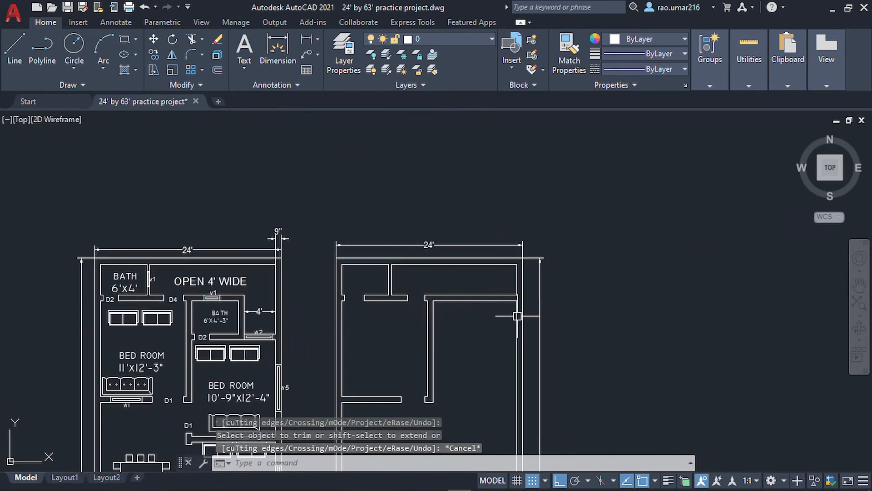
# Offset the outer wall's inner line 4' into the right bed room area for the open passage beside the bath
pyautogui.scroll(3, 296, 325)
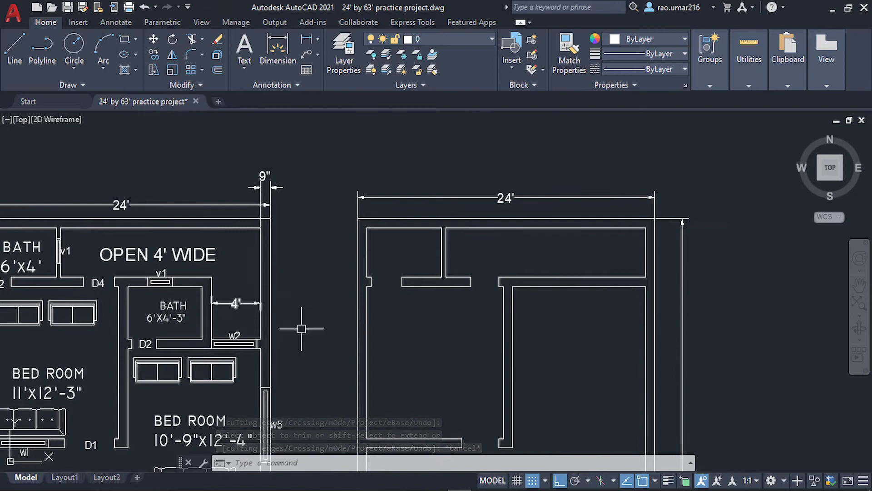
pyautogui.scroll(5, 486, 315)
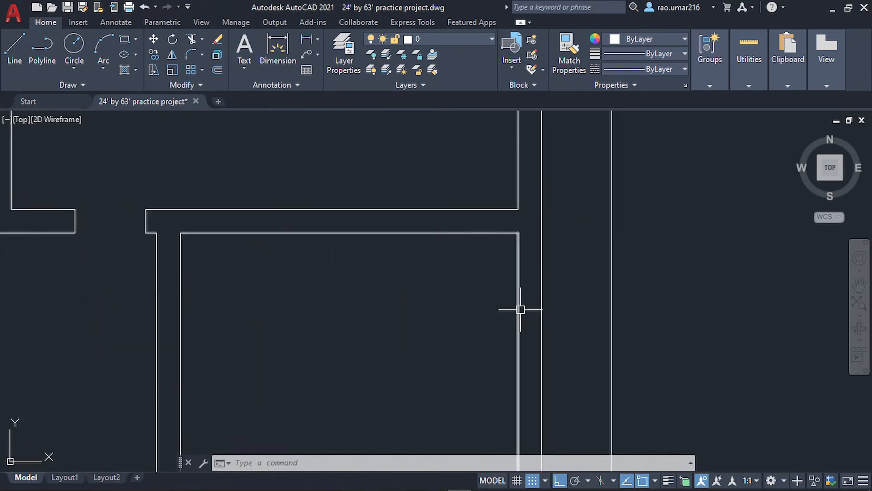
pyautogui.click(521, 310)
pyautogui.write('o')
pyautogui.press('Return')
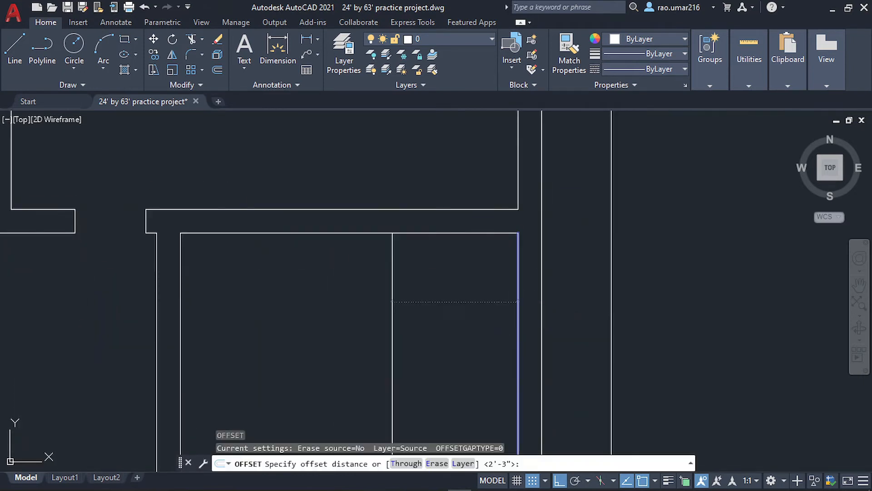
pyautogui.write("4'")
pyautogui.press('Return')
# Offset the 4' line 9" farther into the room for the bath wall's thickness
pyautogui.click(392, 309)
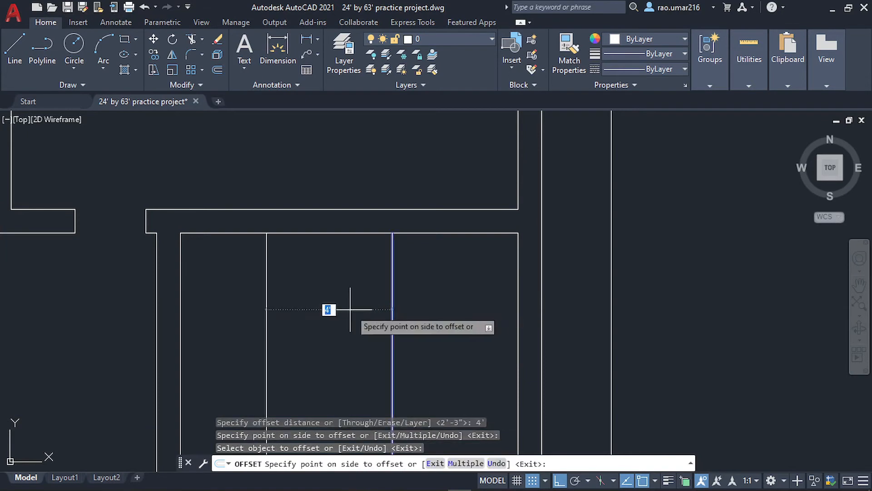
pyautogui.write('9')
pyautogui.press('Return')
pyautogui.press('Escape')
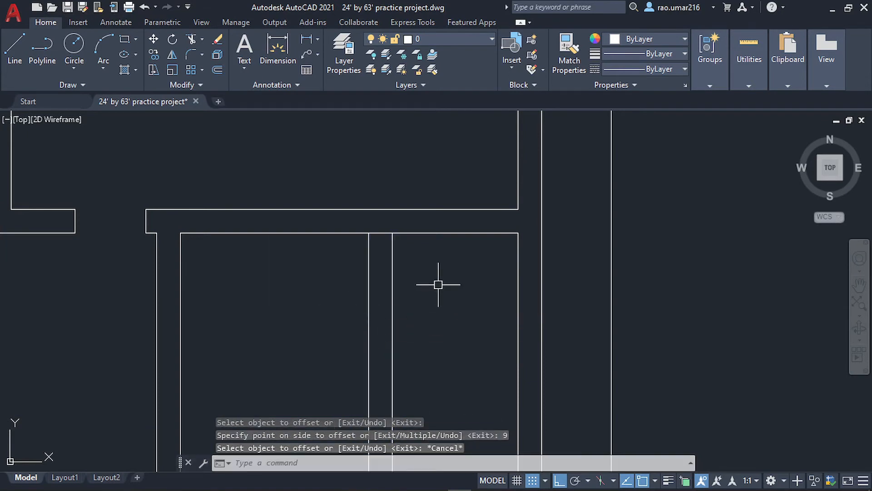
# Extend both lines of the 9" bath wall up to the upper edge of the horizontal wall
pyautogui.write('ex')
pyautogui.press('Return')
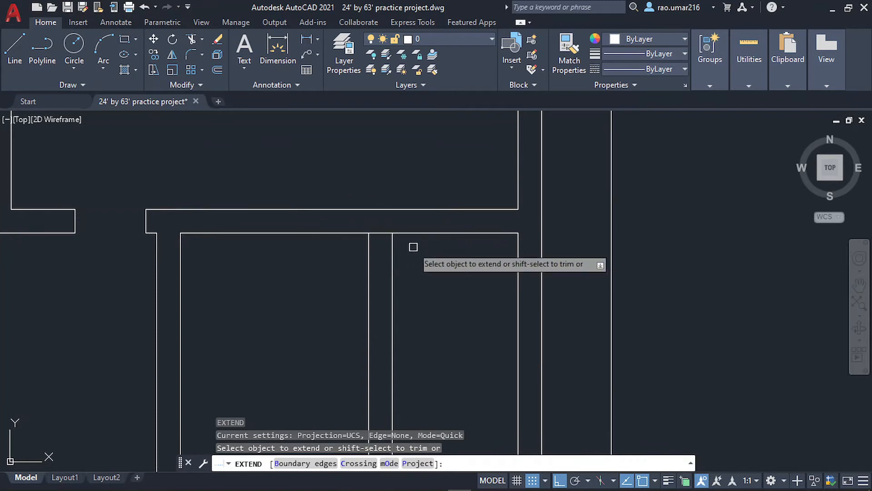
pyautogui.click(339, 245)
pyautogui.click(430, 244)
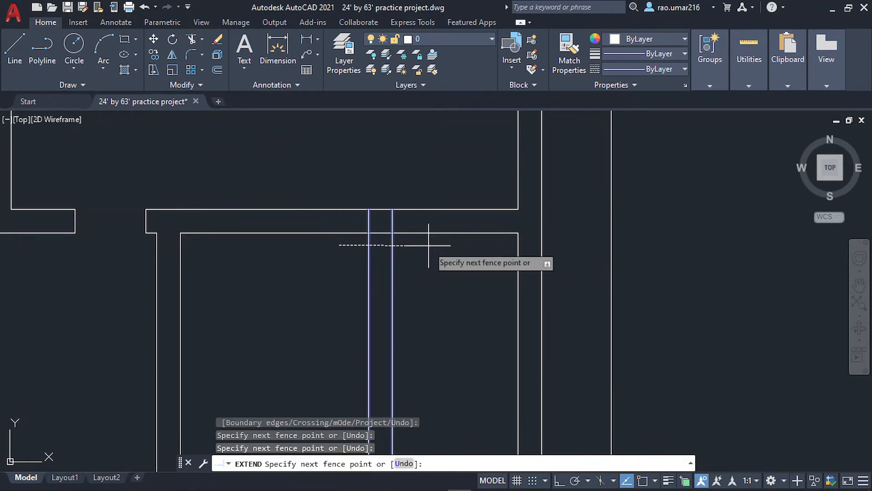
pyautogui.press('Return')
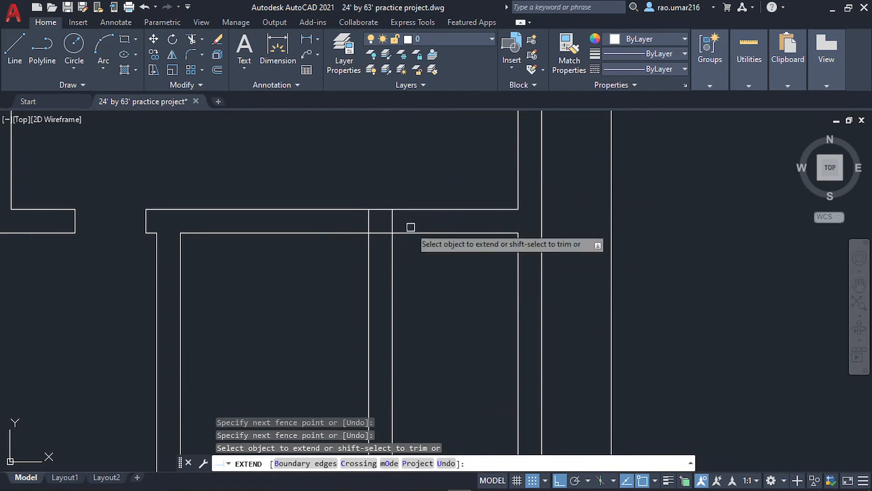
pyautogui.click(391, 210)
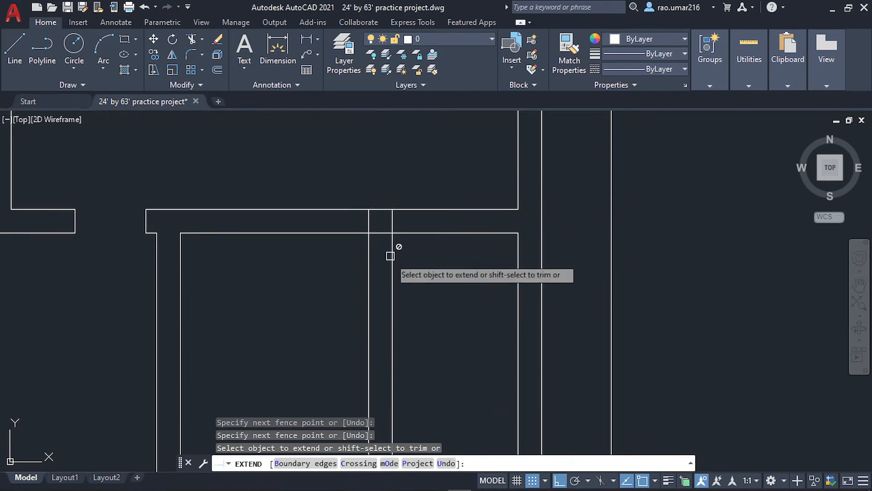
pyautogui.press('Escape')
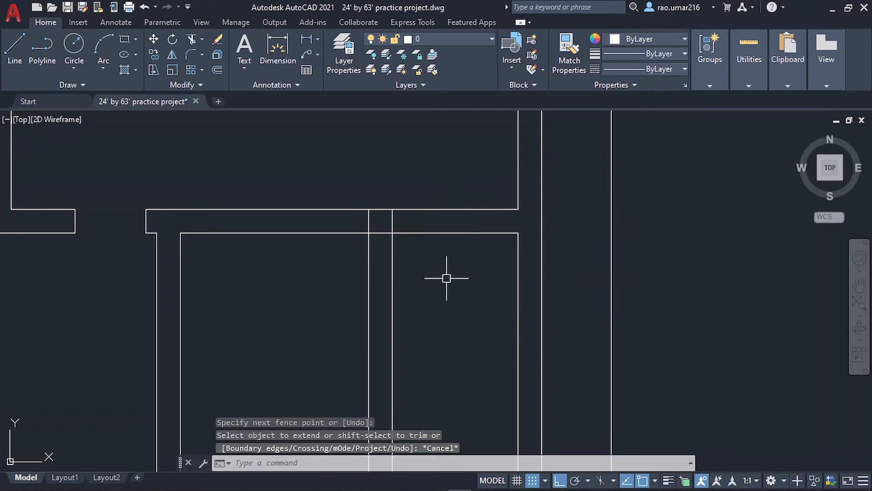
# Trim the horizontal wall lines across the 4' passage and the two vertical bath wall lines below the wall
pyautogui.write('tr')
pyautogui.press('Return')
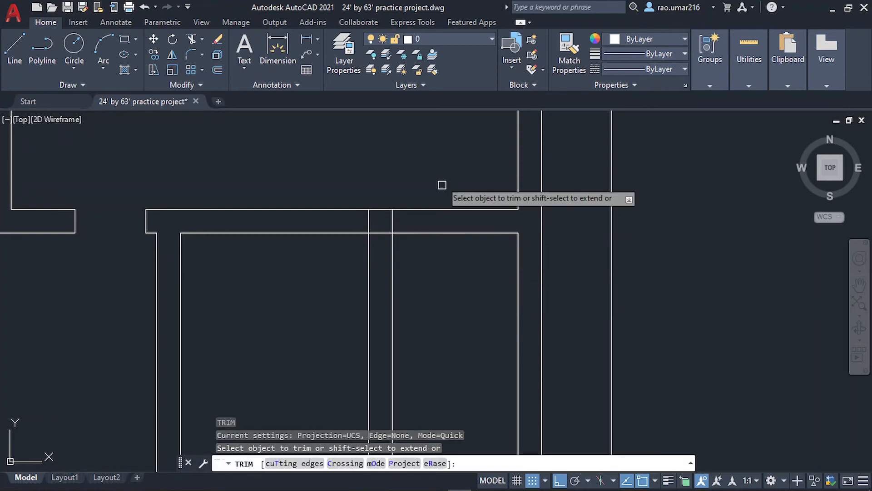
pyautogui.moveTo(442, 170); pyautogui.dragTo(442, 303)
pyautogui.moveTo(442, 185)
pyautogui.mouseDown()
pyautogui.moveTo(438, 294)
pyautogui.moveTo(335, 293)
pyautogui.moveTo(346, 295)
pyautogui.mouseUp()
pyautogui.press('Escape')
# Trim the leftover vertical line inside the horizontal wall near its passage end
pyautogui.press('Return')
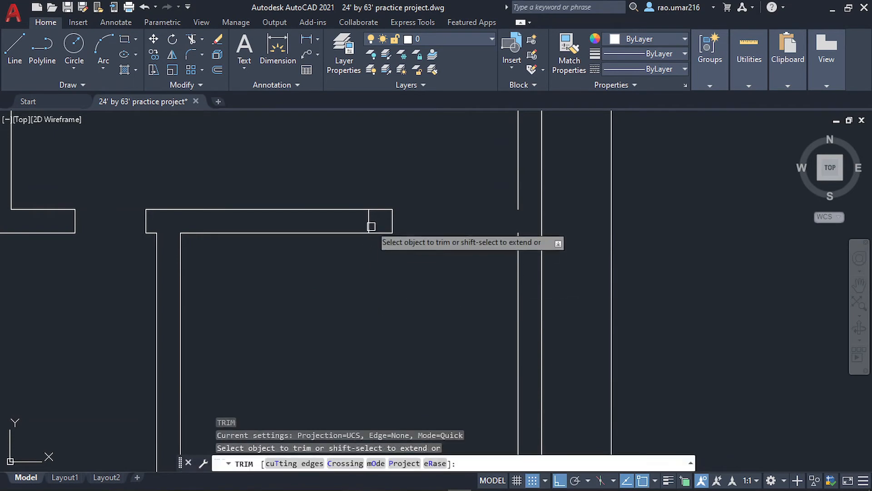
pyautogui.click(369, 224)
pyautogui.press('Escape')
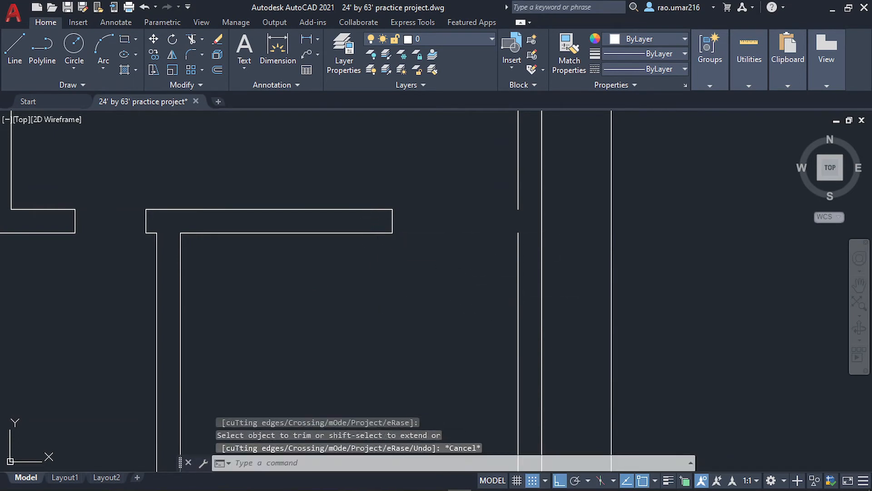
# Extend the right outer wall's lower inner line upward to close the gap beside the 4' passage
pyautogui.write('ex')
pyautogui.press('Return')
pyautogui.scroll(-2, 500, 248)
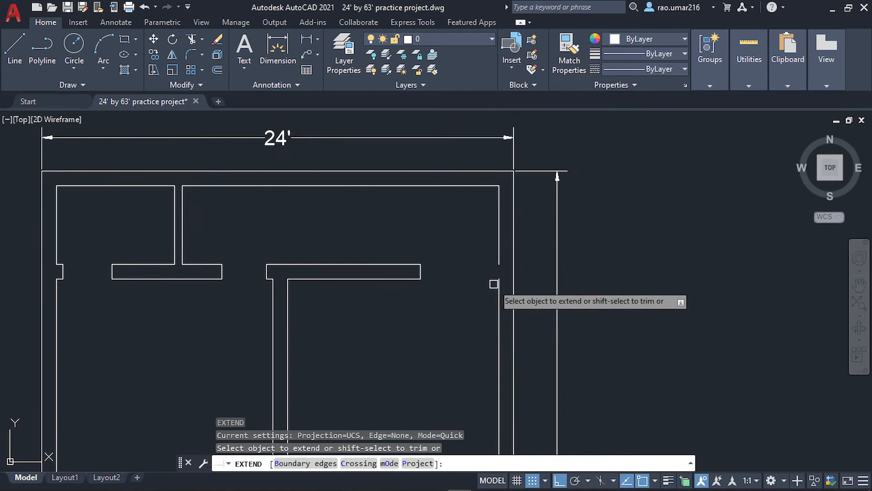
pyautogui.scroll(4, 494, 284)
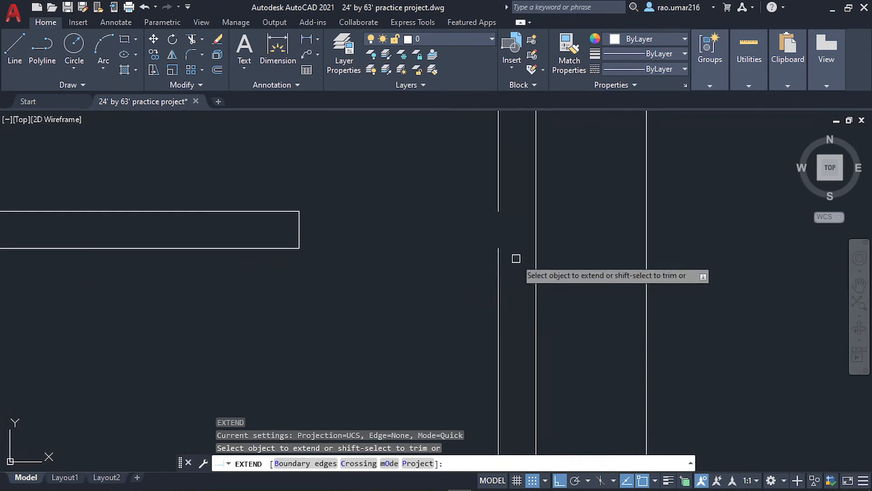
pyautogui.click(498, 253)
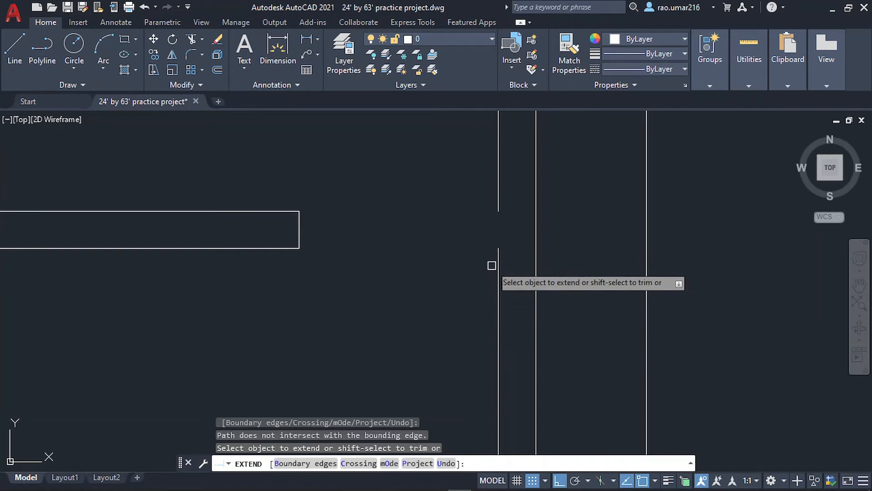
pyautogui.scroll(-4, 494, 263)
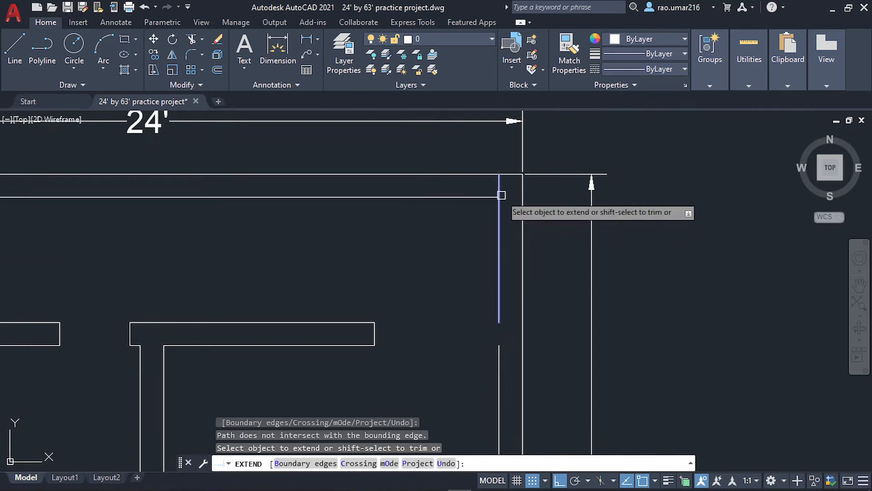
pyautogui.click(499, 363)
pyautogui.scroll(-5, 449, 343)
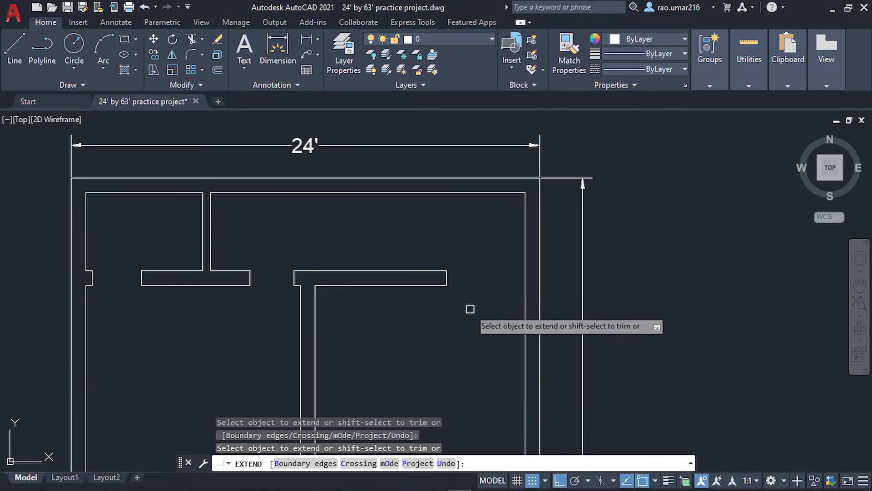
pyautogui.scroll(-4, 449, 330)
pyautogui.scroll(6, 425, 249)
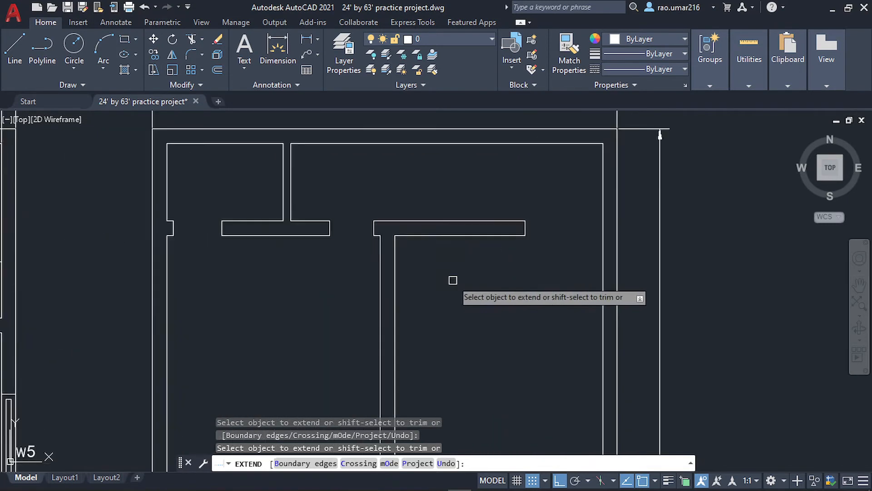
# Offset the vertical bed room wall's inner line 6' into the bath area, and offset that copy another 9" outward for the bath's side wall
pyautogui.scroll(-2, 488, 236)
pyautogui.press('Escape')
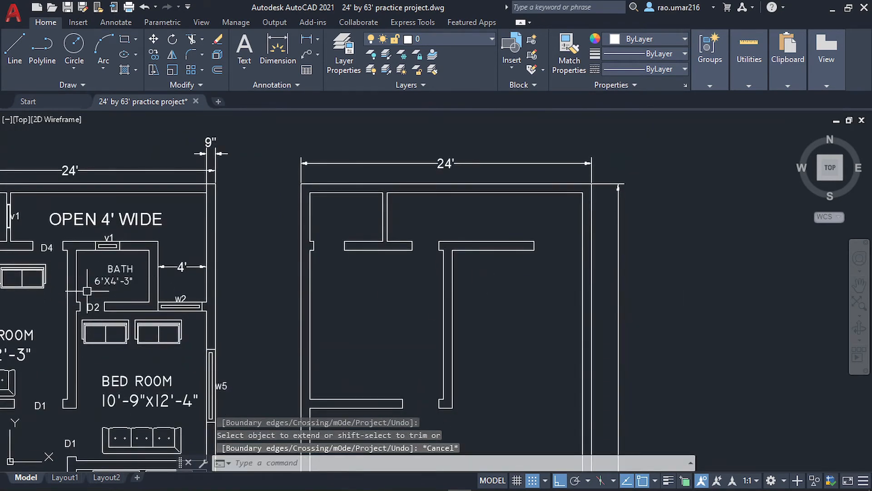
pyautogui.click(452, 276)
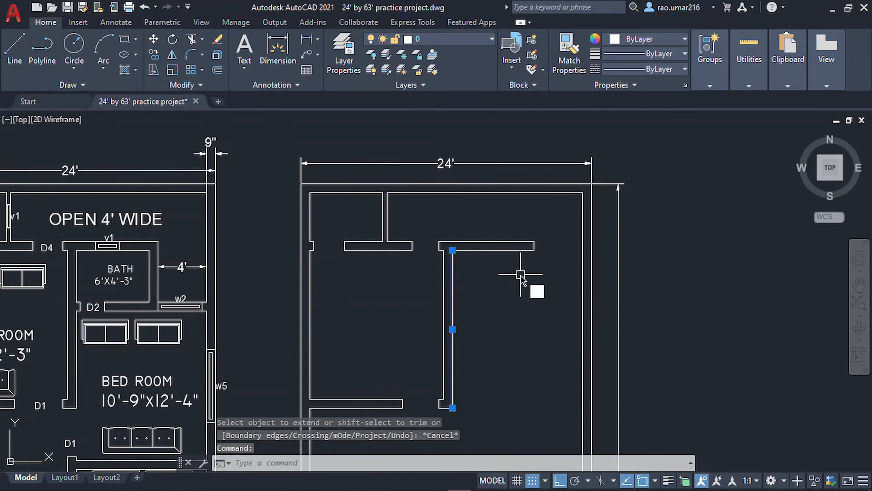
pyautogui.write('o')
pyautogui.press('Return')
pyautogui.press('Return')
pyautogui.click(523, 286)
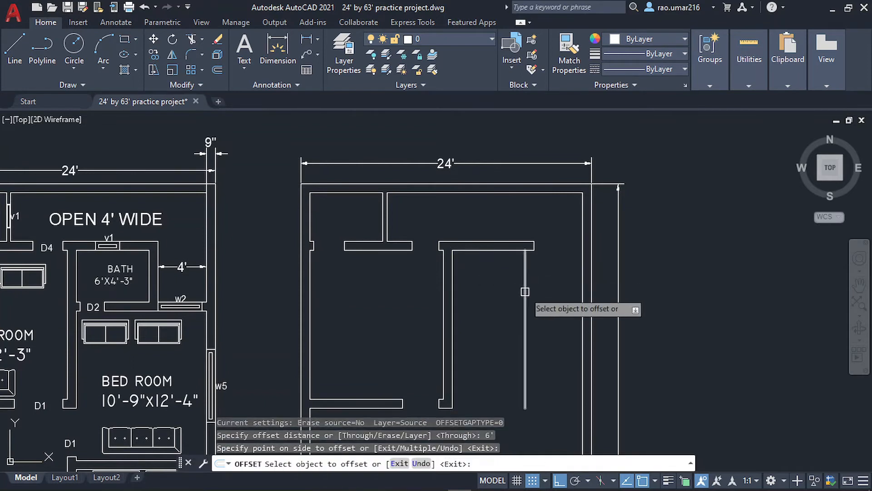
pyautogui.click(525, 291)
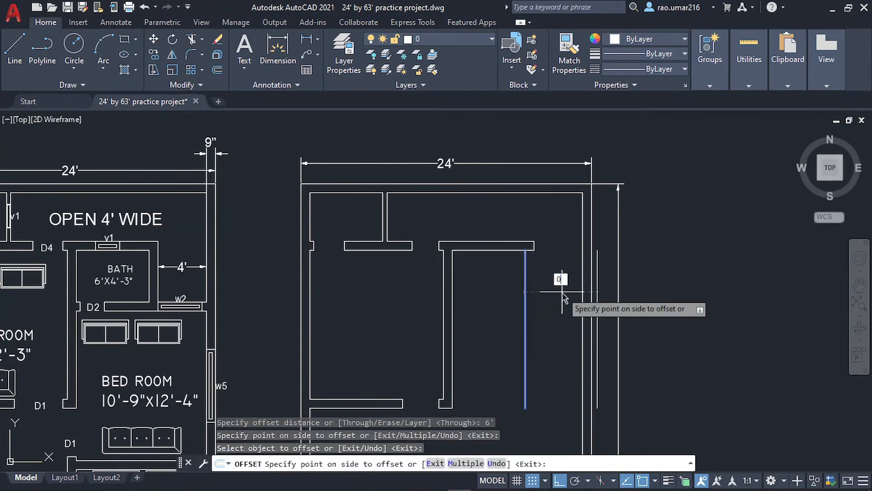
pyautogui.press('Return')
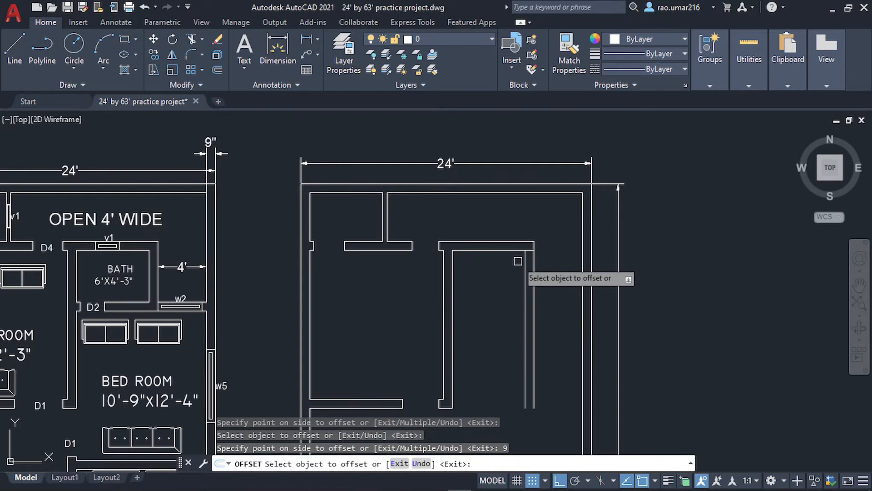
# Offset the bath's upper wall line 4'3" downward, and offset that copy another 9" for the lower bath wall
pyautogui.click(488, 250)
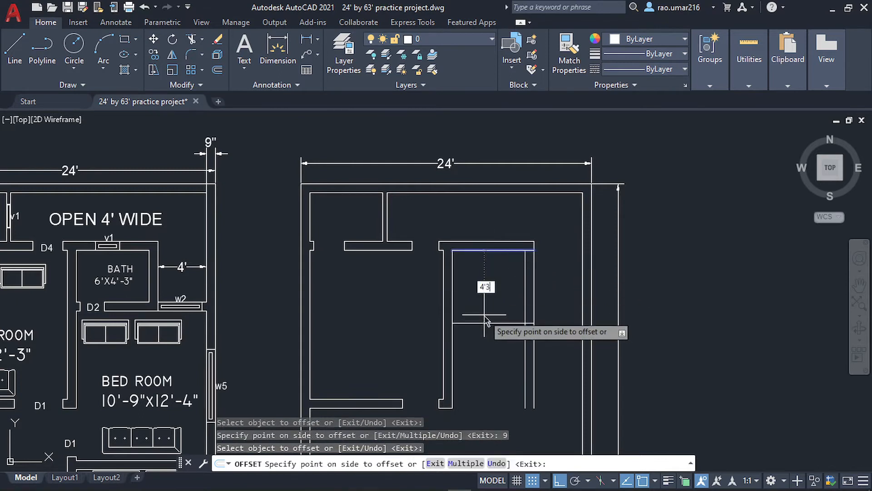
pyautogui.write("4'3")
pyautogui.press('Return')
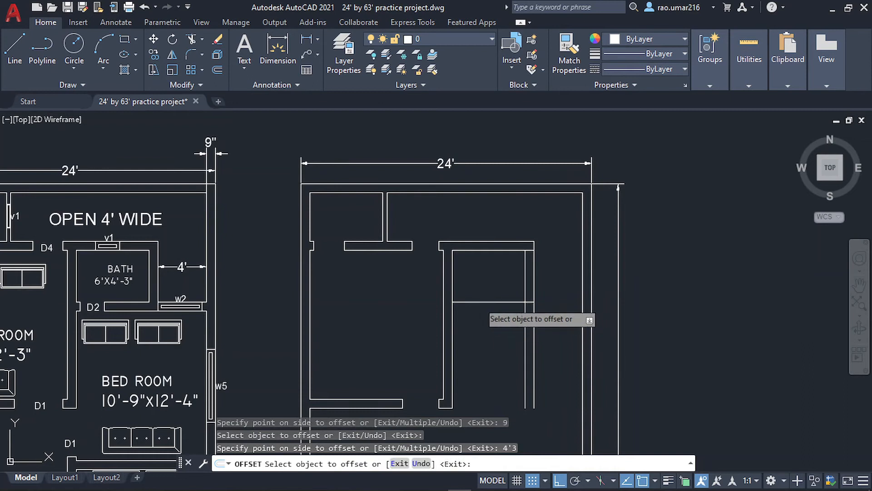
pyautogui.click(477, 301)
pyautogui.press('Return')
pyautogui.press('Escape')
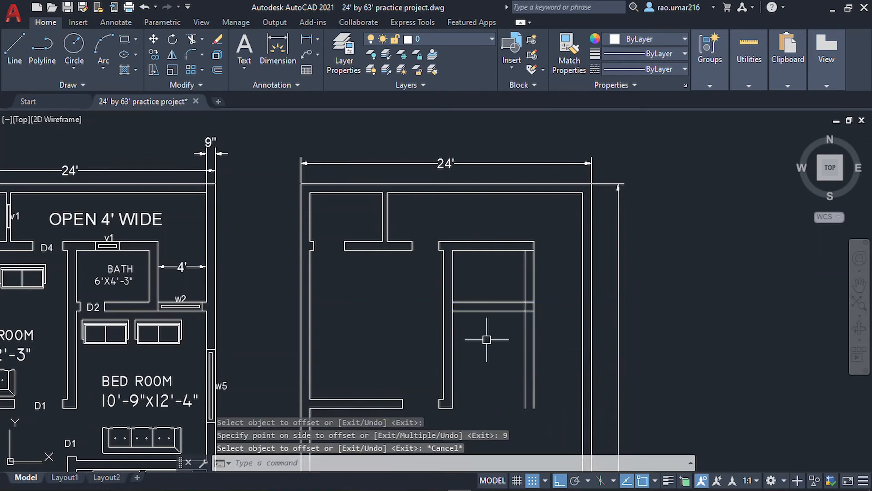
# Fillet the bath's inner corner with radius 0 where the inner side wall line meets the lower wall's upper line
pyautogui.write('f')
pyautogui.press('Return')
pyautogui.scroll(6, 486, 344)
pyautogui.click(506, 268)
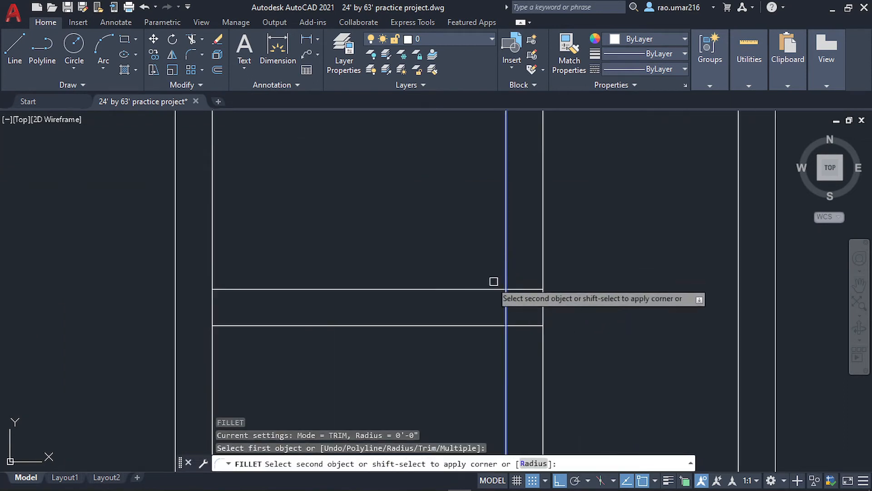
pyautogui.press('Return')
pyautogui.press('Escape')
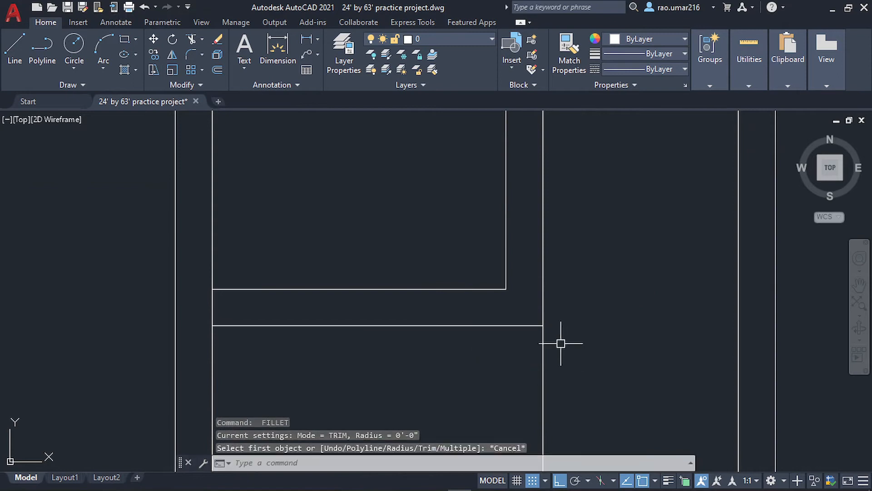
# Fillet the bath's outer corner with radius 0 where the outer side wall line meets the lower wall's bottom line
pyautogui.write('tr')
pyautogui.press('Return')
pyautogui.press('Escape')
pyautogui.write('f')
pyautogui.press('Return')
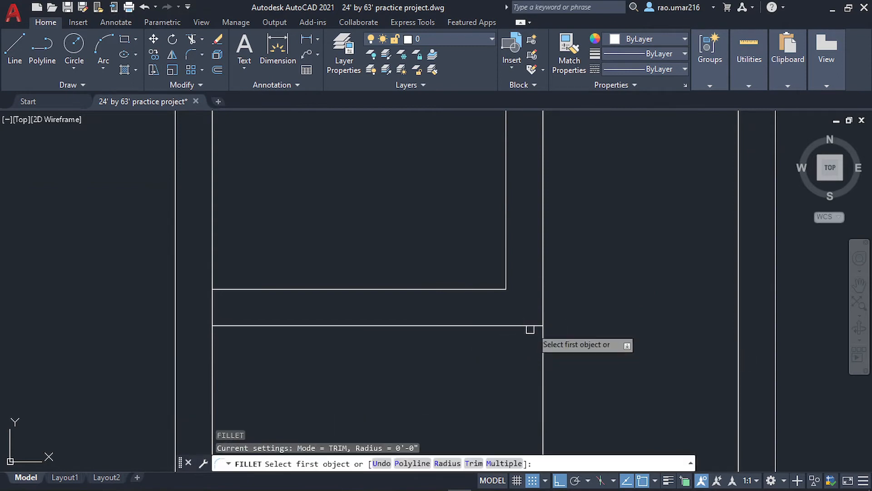
pyautogui.click(542, 298)
pyautogui.press('Escape')
pyautogui.scroll(-4, 563, 349)
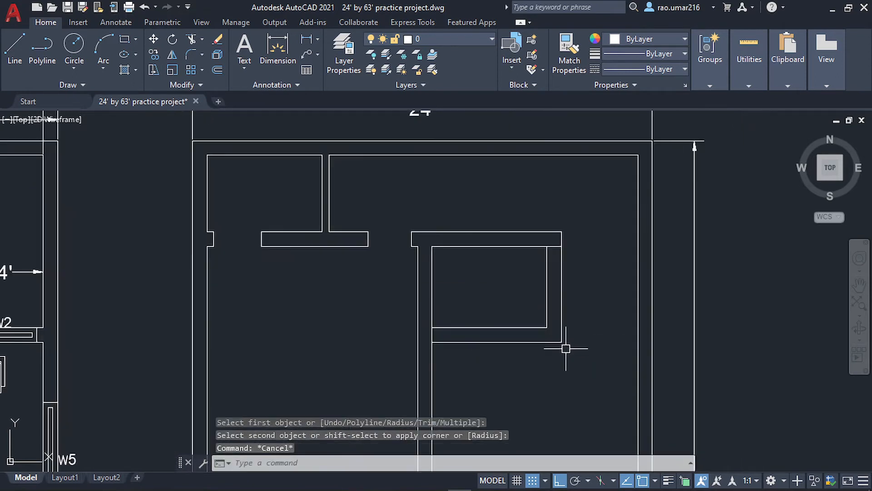
pyautogui.scroll(-3, 444, 328)
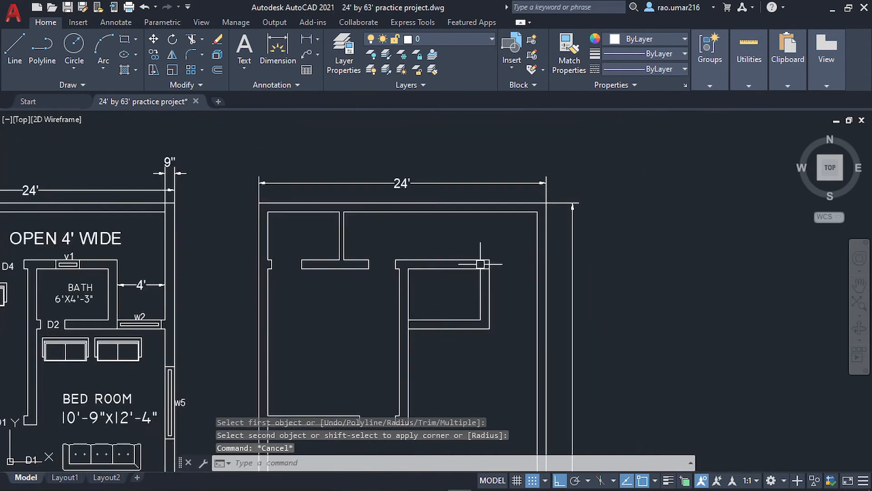
# Trim the leftover lines across the bath wall junctions at the upper outer corner and where the lower wall meets the bed room wall
pyautogui.write('tr')
pyautogui.press('Return')
pyautogui.scroll(5, 481, 265)
pyautogui.click(484, 273)
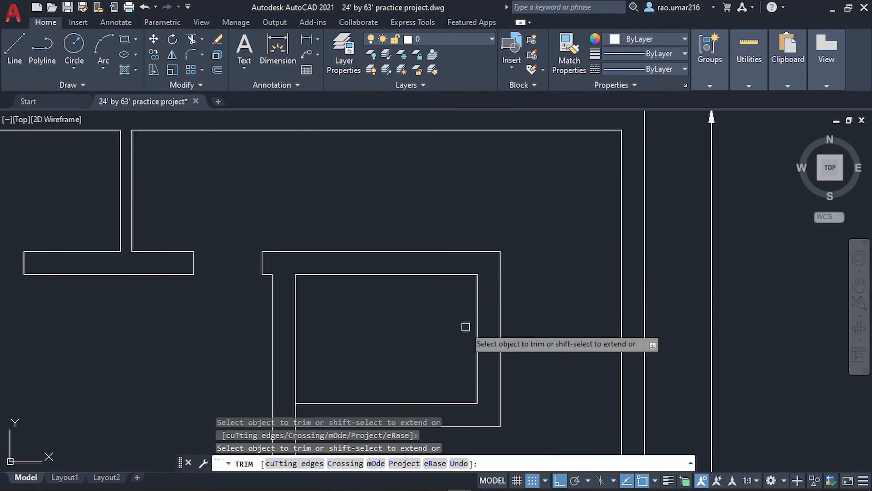
pyautogui.moveTo(291, 432); pyautogui.dragTo(382, 315, button='middle')
pyautogui.click(348, 349)
pyautogui.scroll(-4, 346, 349)
pyautogui.press('Escape')
# Draw a short vertical line across the lower bath wall's thickness where it meets the bed room wall
pyautogui.write('l')
pyautogui.press('Return')
pyautogui.scroll(4, 379, 319)
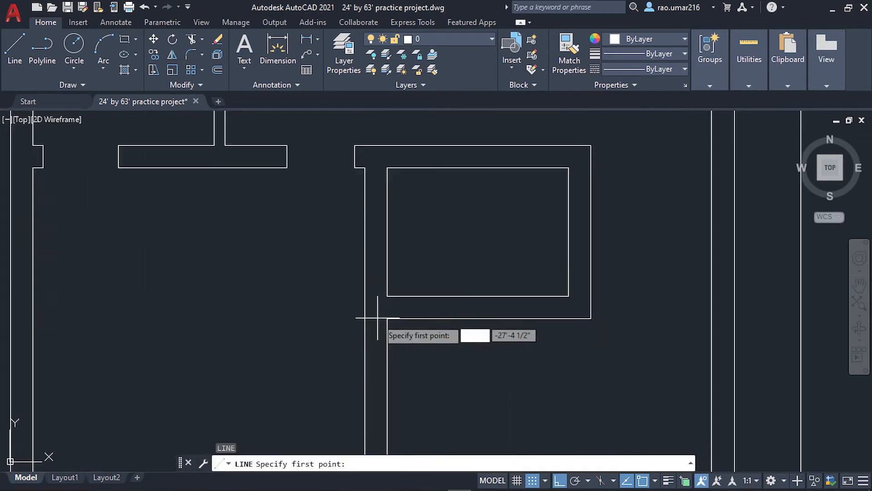
pyautogui.click(387, 296)
pyautogui.click(387, 318)
pyautogui.press('Escape')
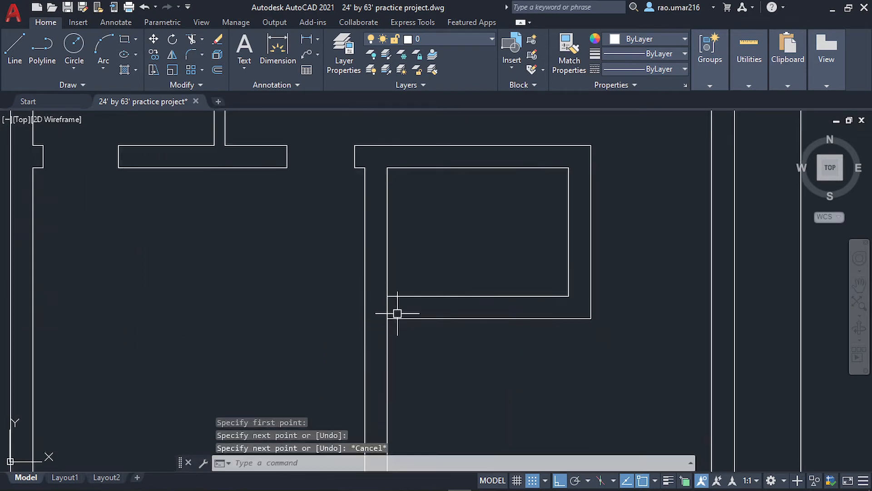
# Offset the short vertical line 4" into the lower bath wall as the first door jamb
pyautogui.moveTo(399, 308); pyautogui.dragTo(380, 310)
pyautogui.write('o')
pyautogui.press('Return')
pyautogui.write('4')
pyautogui.press('Return')
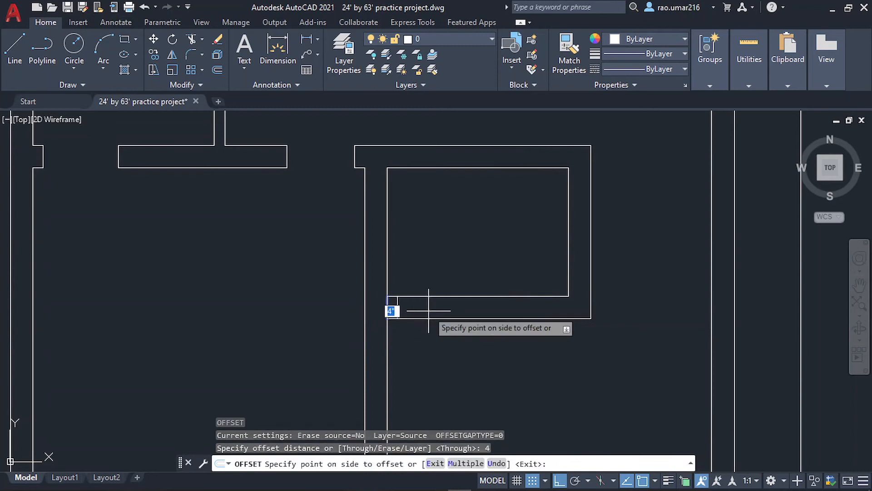
pyautogui.click(393, 306)
# Try a 2' door opening by offsetting the jamb line along the bath wall, and erase the new line
pyautogui.click(398, 308)
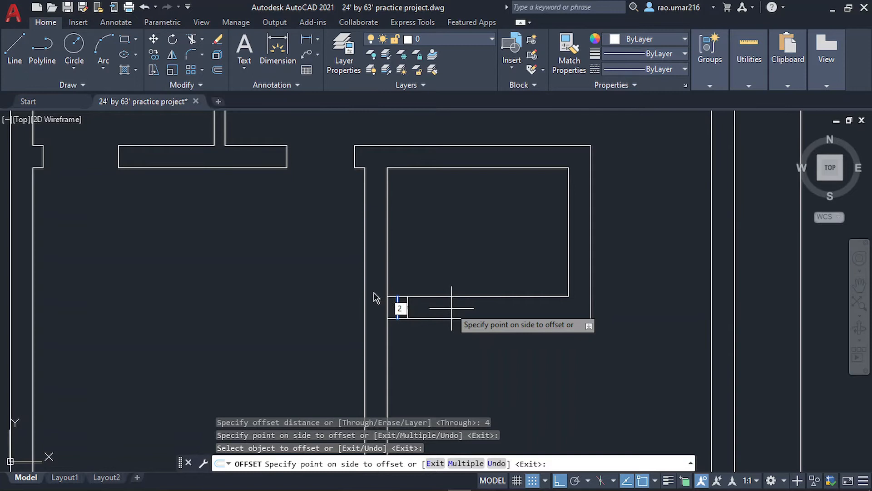
pyautogui.press('Return')
pyautogui.press('Escape')
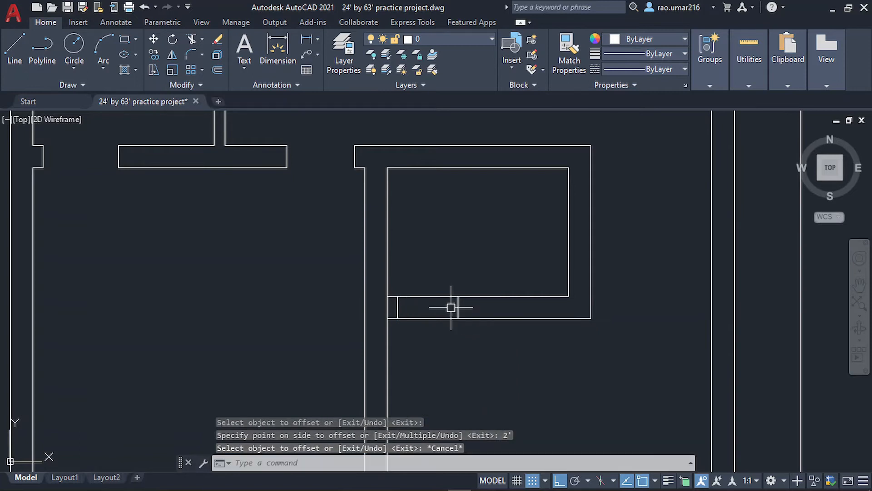
pyautogui.click(468, 302)
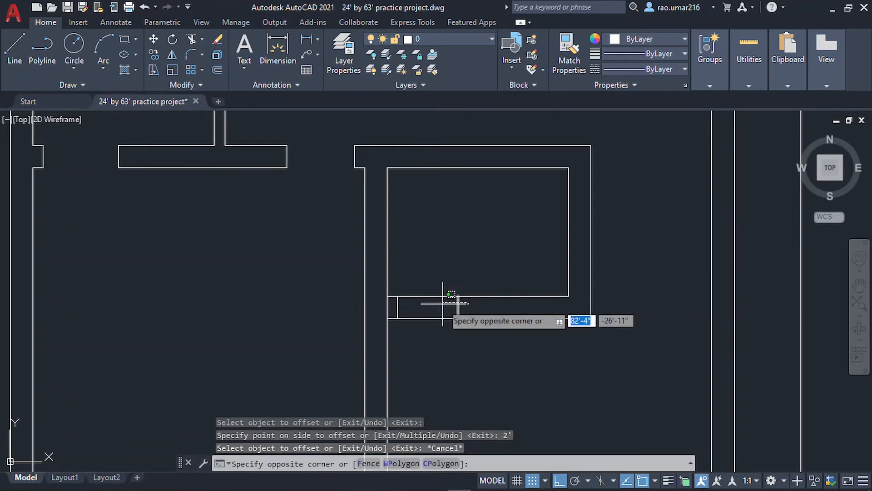
pyautogui.click(443, 304)
pyautogui.press('Delete')
# Offset the bath door's jamb line 2'4" along the lower wall to mark the other side of the opening
pyautogui.click(402, 302)
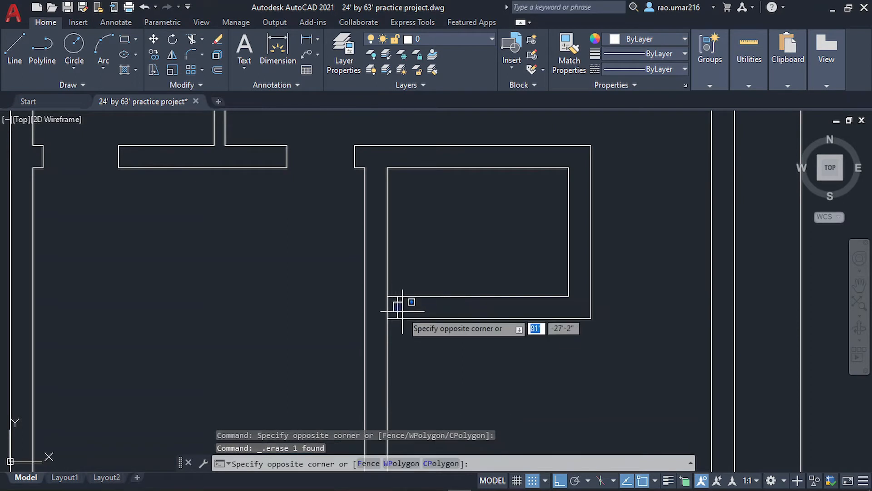
pyautogui.click(395, 312)
pyautogui.write('o')
pyautogui.press('Return')
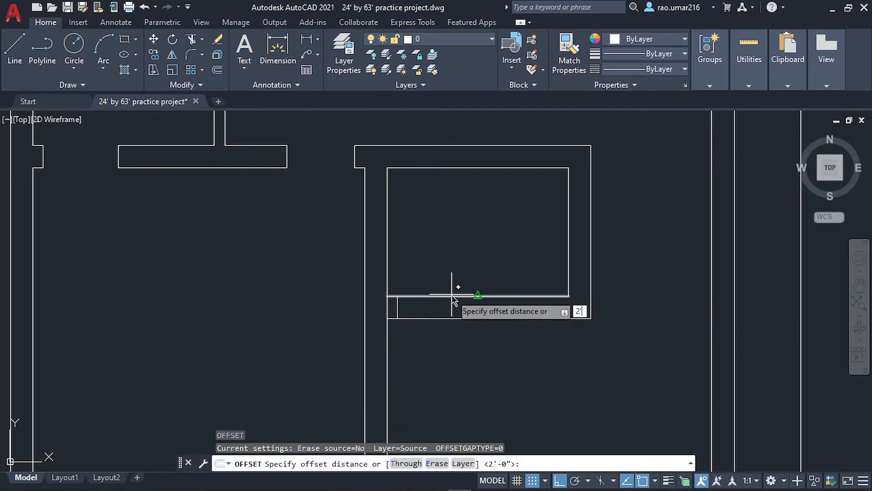
pyautogui.press('Return')
pyautogui.click(477, 308)
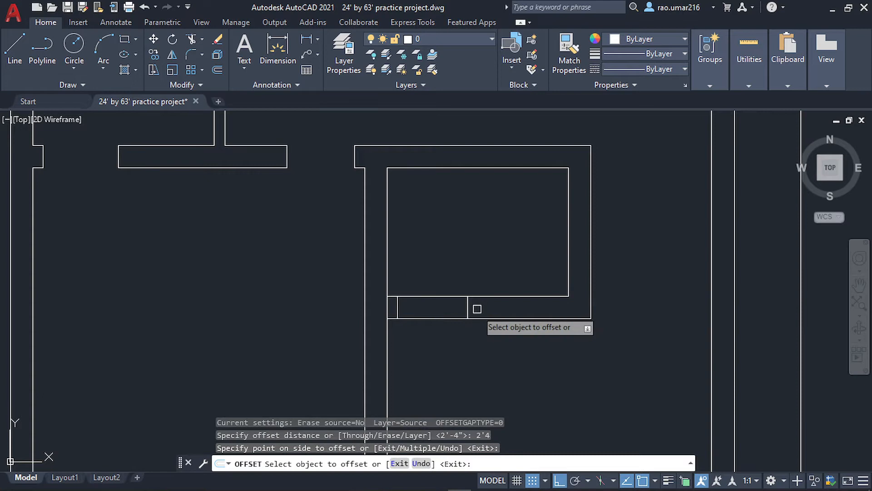
pyautogui.write('tr')
pyautogui.press('Return')
pyautogui.click(436, 275)
pyautogui.click(433, 358)
pyautogui.click(430, 276)
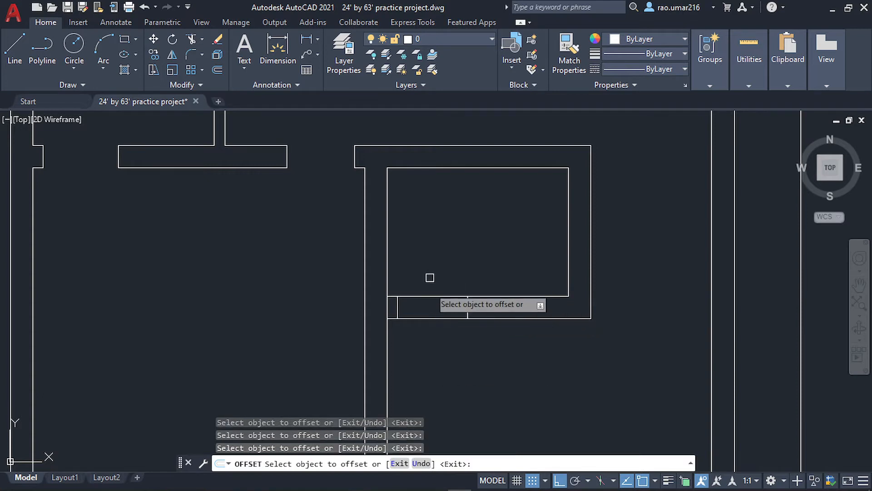
pyautogui.press('Escape')
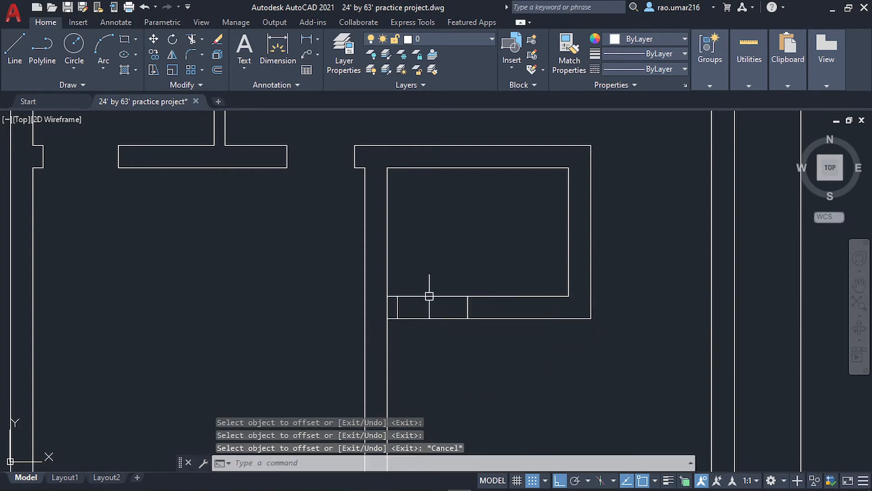
# Trim both lower bath wall lines across the door opening and the short line where the stub meets the bed room wall
pyautogui.write('tr')
pyautogui.press('Return')
pyautogui.moveTo(425, 287); pyautogui.dragTo(423, 347)
pyautogui.press('Return')
pyautogui.click(388, 303)
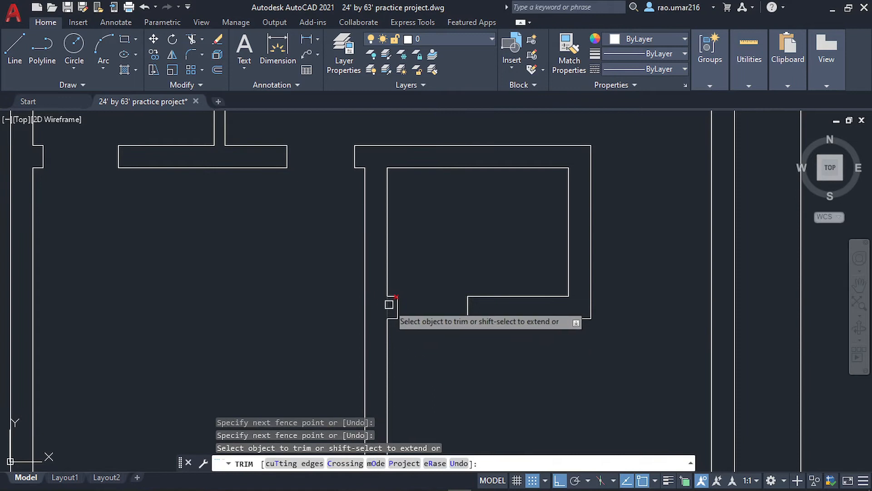
pyautogui.press('Escape')
# Save the drawing
pyautogui.scroll(-3, 465, 341)
pyautogui.hotkey('ctrl', 's')
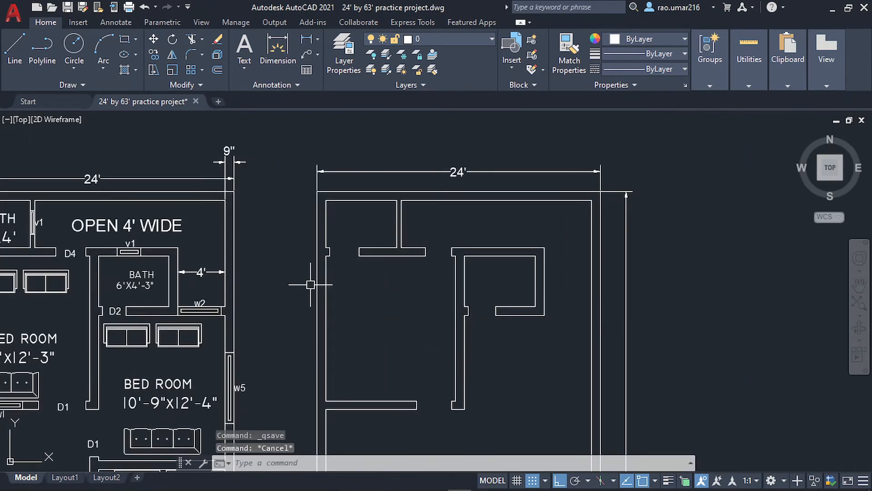
pyautogui.press('Escape')
pyautogui.press('Escape')
# Offset the lower bath wall's bottom line 12'4" downward to set the second bed room's length
pyautogui.scroll(4, 522, 269)
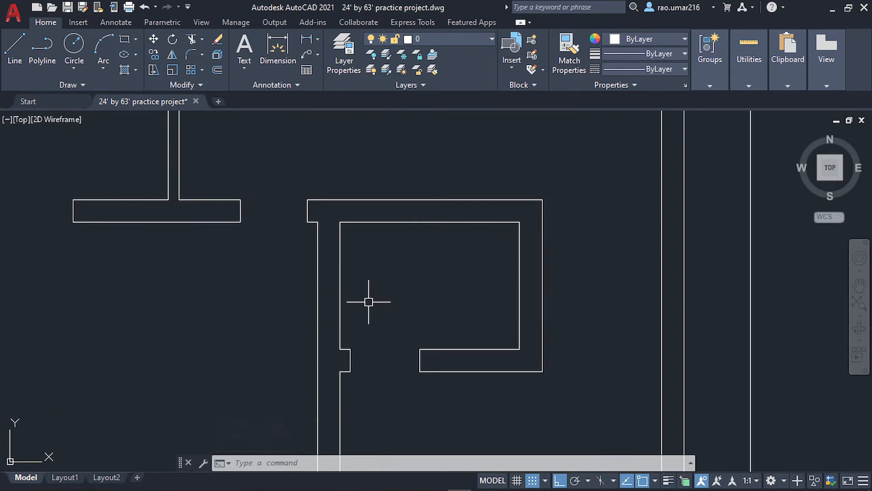
pyautogui.scroll(-4, 391, 288)
pyautogui.scroll(3, 473, 200)
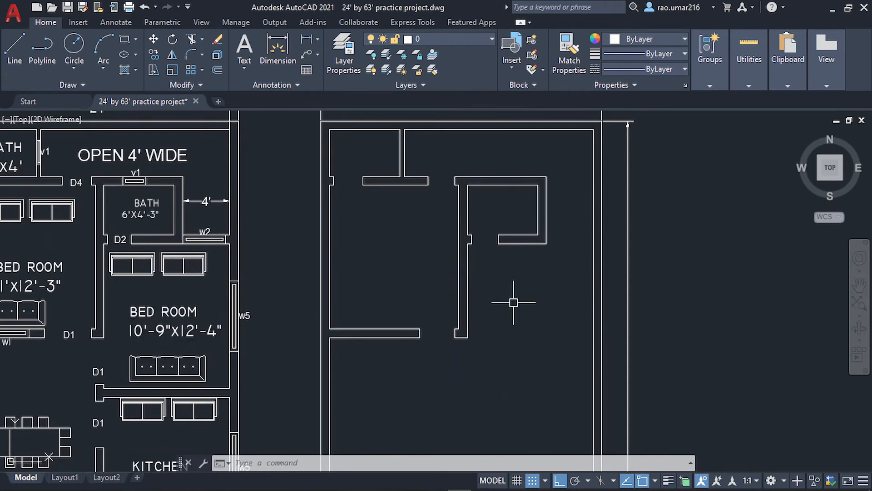
pyautogui.click(516, 241)
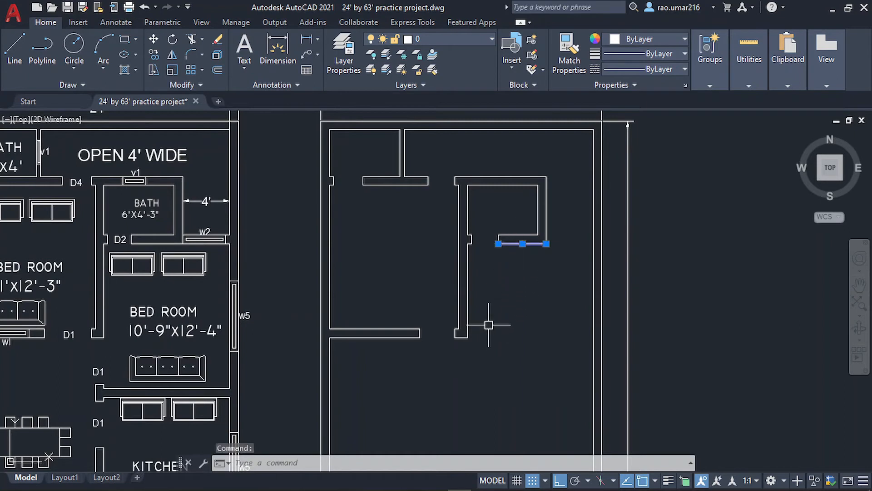
pyautogui.press('Return')
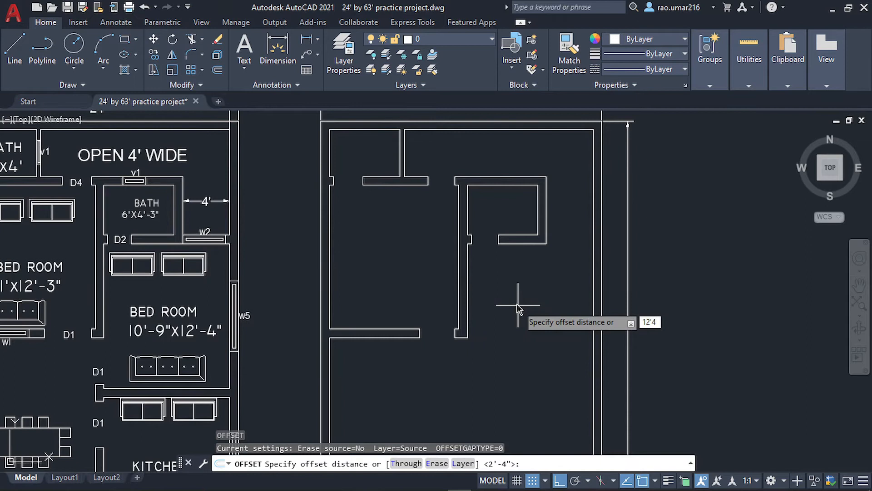
pyautogui.press('Return')
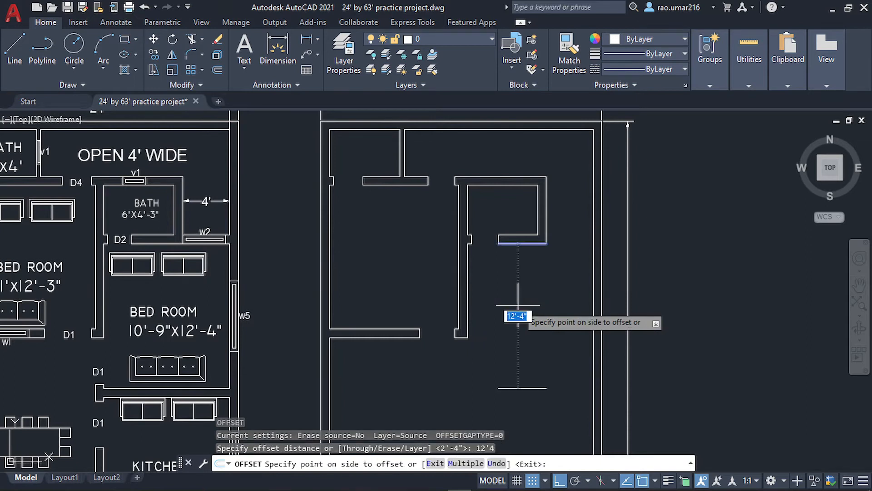
pyautogui.click(516, 337)
pyautogui.moveTo(511, 373); pyautogui.dragTo(476, 336, button='middle')
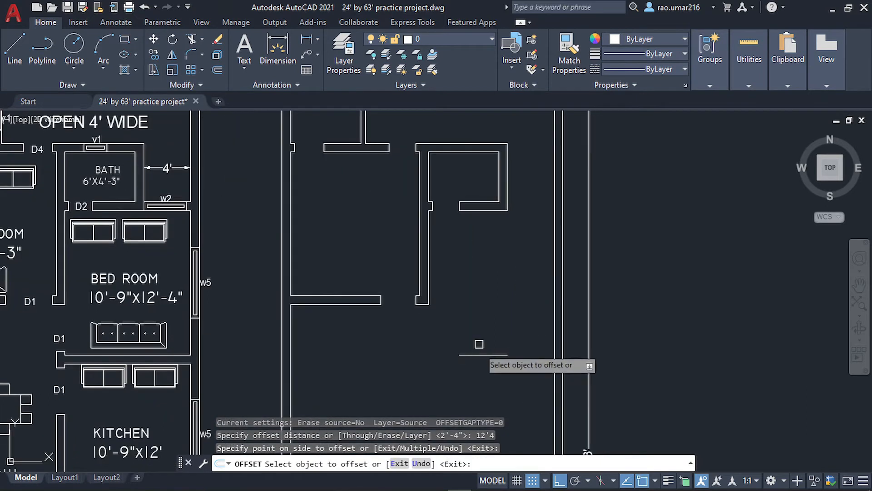
# Offset the new bed room end line 9" downward to form the wall's thickness
pyautogui.click(487, 354)
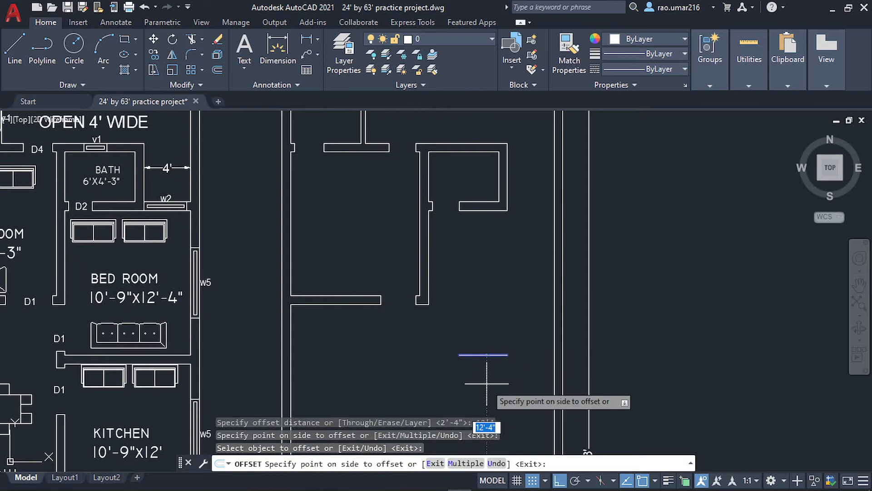
pyautogui.press('Return')
pyautogui.moveTo(487, 389); pyautogui.dragTo(466, 374, button='middle')
pyautogui.press('Escape')
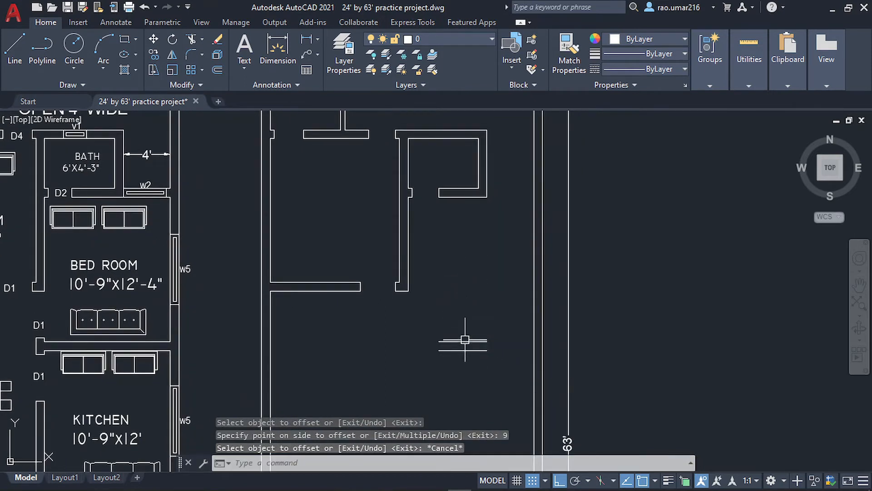
# Extend both lines of the second bed room's end wall to the outer wall's inner face
pyautogui.write('EX')
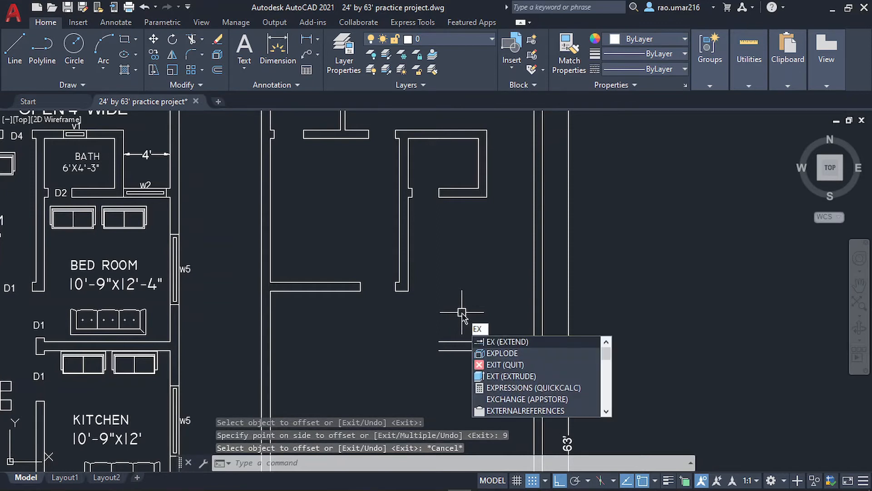
pyautogui.press('Return')
pyautogui.click(475, 302)
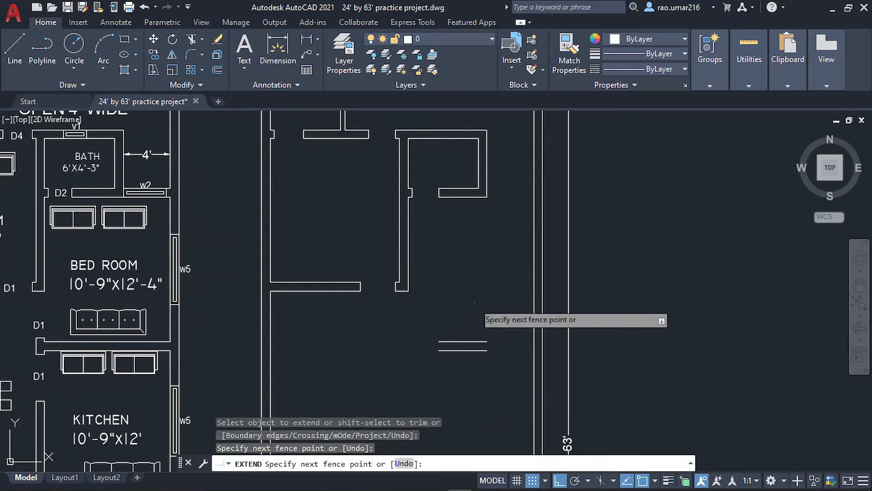
pyautogui.press('Return')
pyautogui.press('Escape')
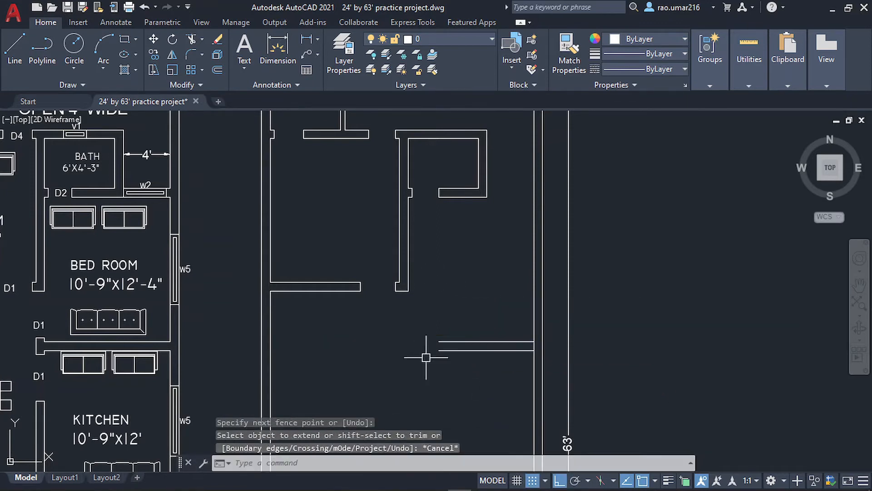
pyautogui.write('ex')
pyautogui.press('Return')
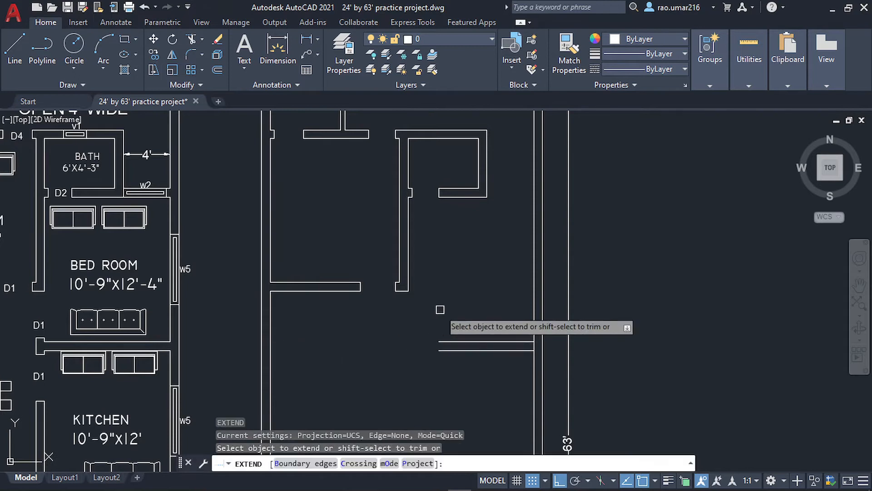
pyautogui.click(439, 311)
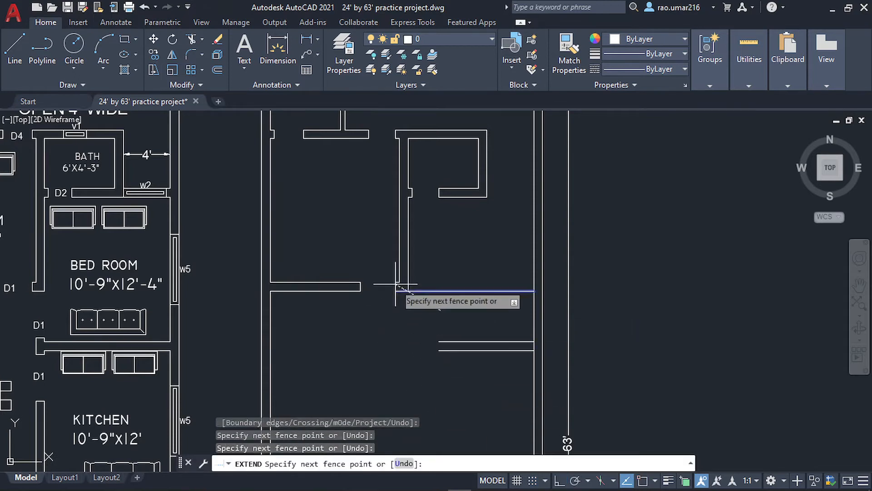
pyautogui.press('Escape')
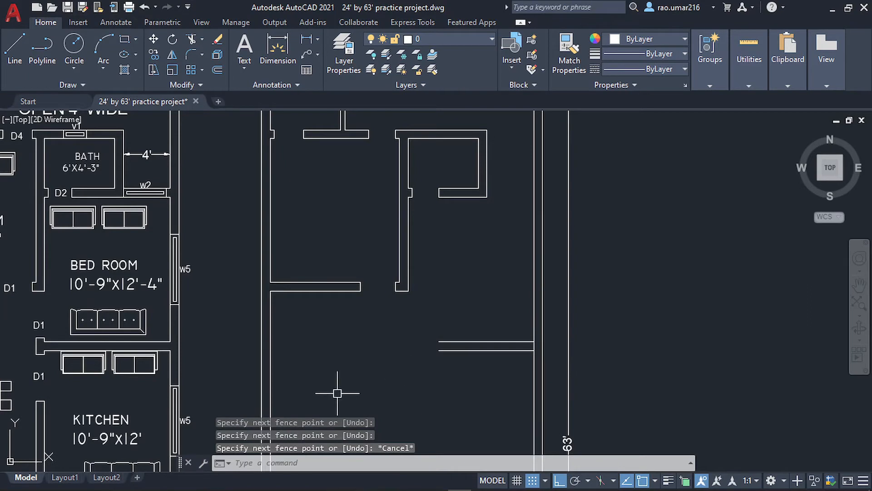
# Fillet the second bed room's two side wall lines with the matching end wall lines to close the corner, using the Multiple option
pyautogui.write('F')
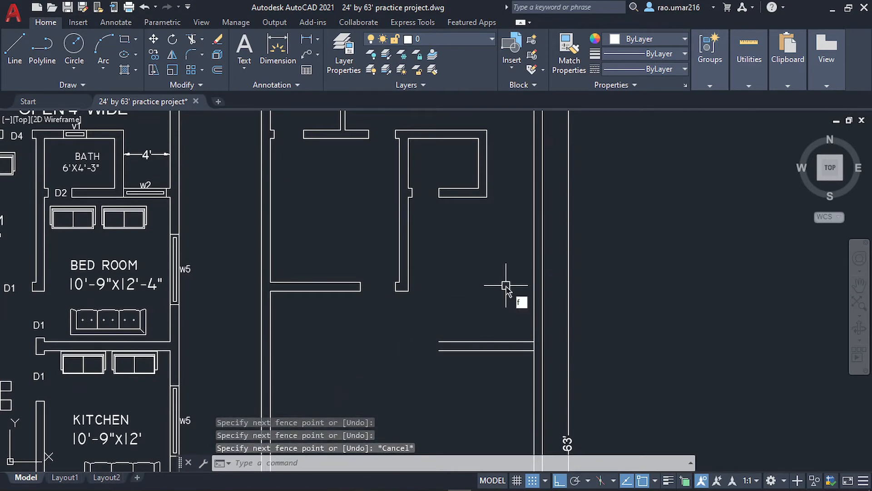
pyautogui.press('Return')
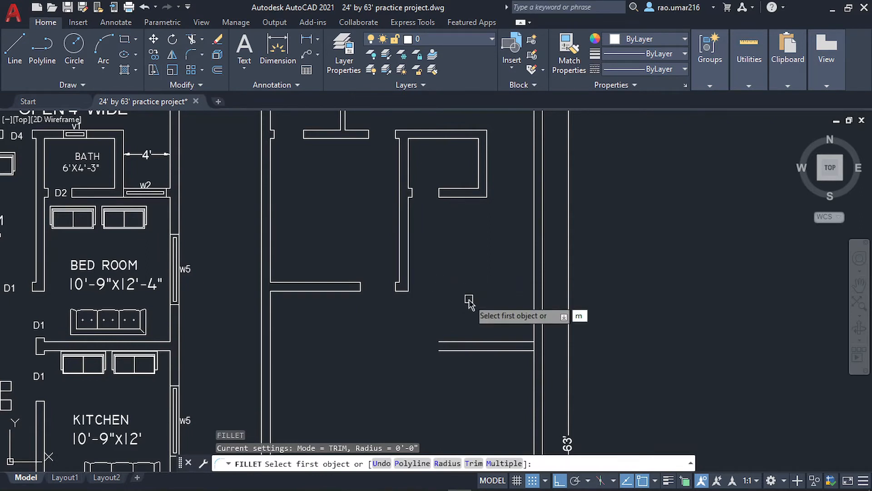
pyautogui.press('Return')
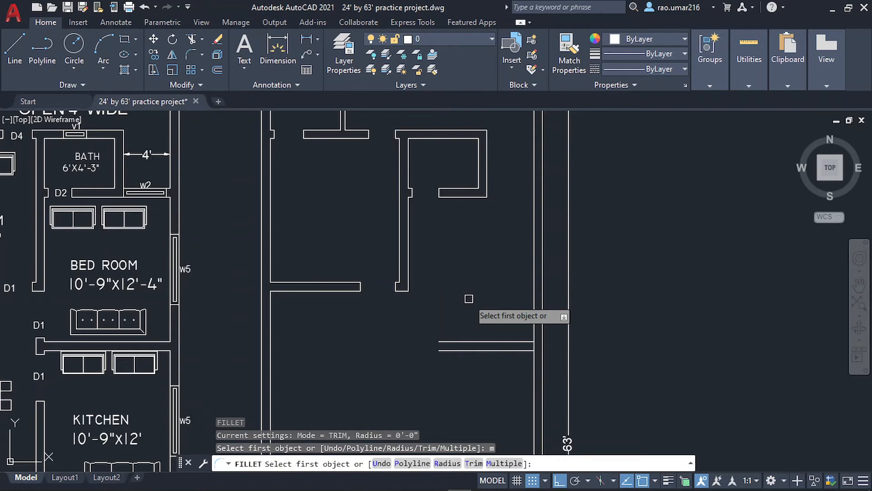
pyautogui.click(410, 273)
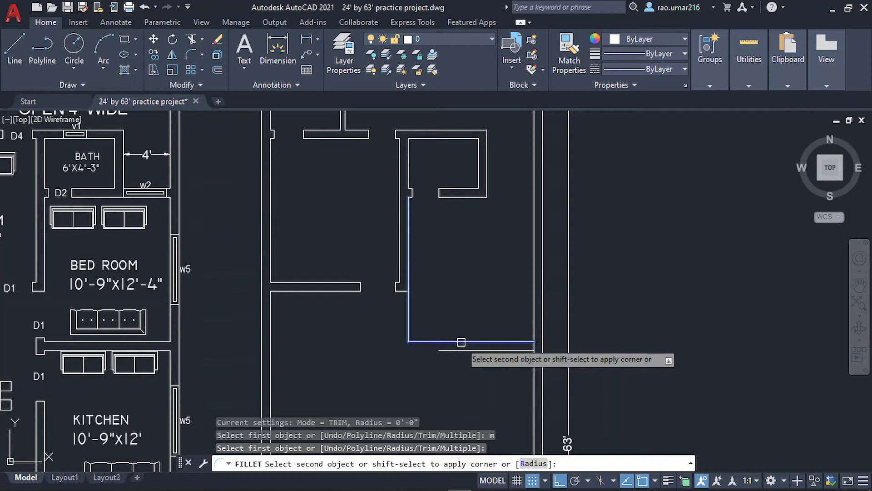
pyautogui.click(461, 342)
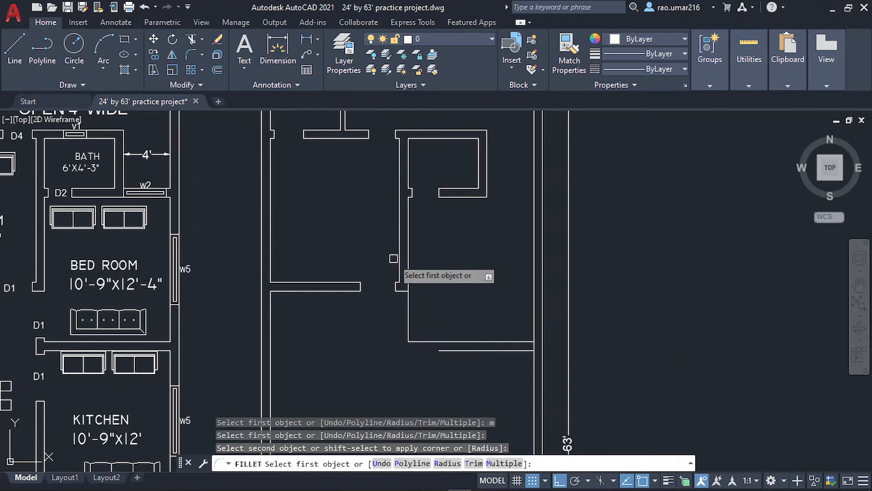
pyautogui.click(400, 269)
pyautogui.click(456, 350)
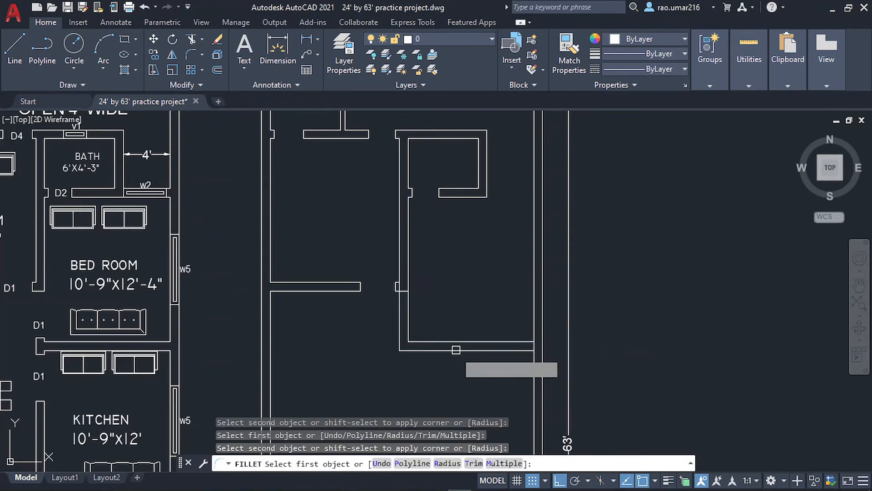
pyautogui.press('Escape')
# Trim the wall line crossing the door stub and the stub's lower line inside the bed room wall
pyautogui.scroll(6, 404, 290)
pyautogui.scroll(4, 403, 289)
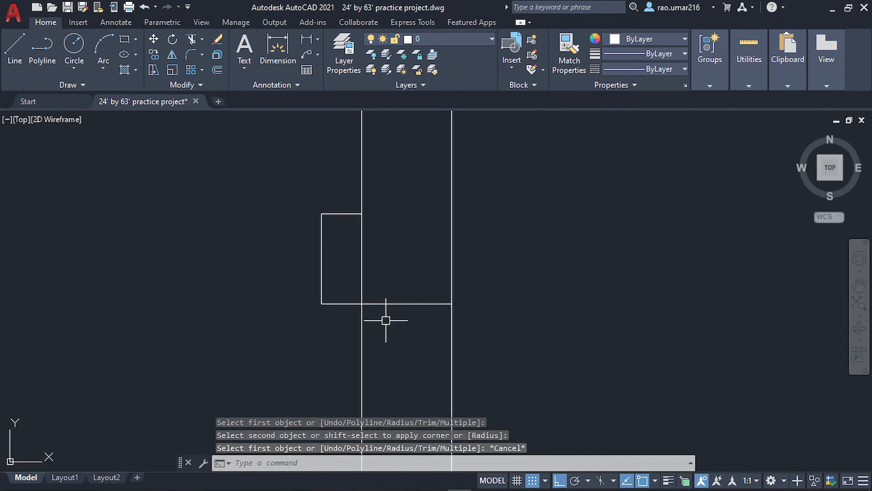
pyautogui.press('Return')
pyautogui.click(407, 321)
pyautogui.click(352, 255)
pyautogui.press('Escape')
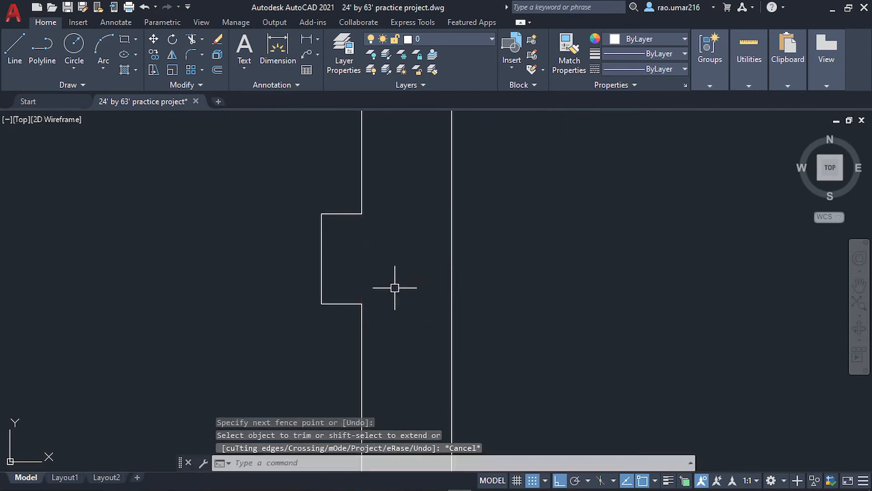
# Draw a short 9" line across the bed room side wall, level with the end wall's inner line
pyautogui.scroll(-10, 394, 287)
pyautogui.moveTo(450, 346)
pyautogui.mouseDown(button='middle')
pyautogui.moveTo(426, 322)
pyautogui.moveTo(460, 374)
pyautogui.mouseUp(button='middle')
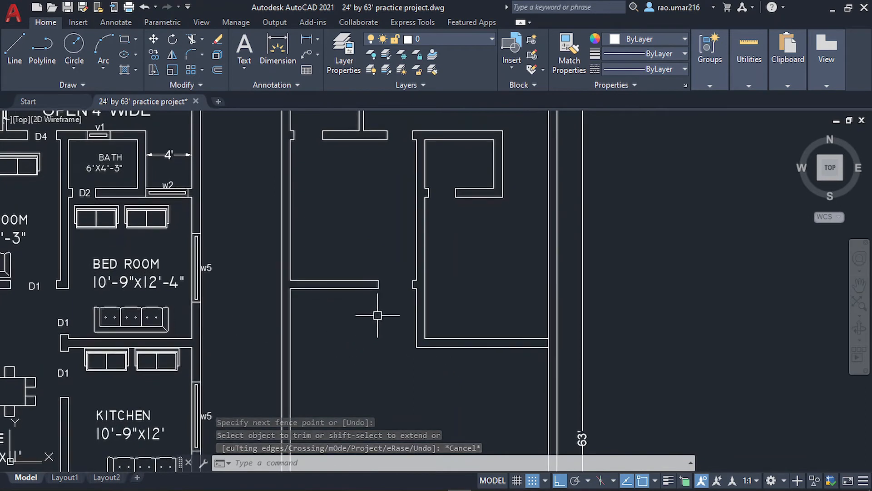
pyautogui.scroll(2, 411, 304)
pyautogui.moveTo(412, 305); pyautogui.dragTo(578, 284, button='middle')
pyautogui.moveTo(605, 341); pyautogui.dragTo(540, 315, button='middle')
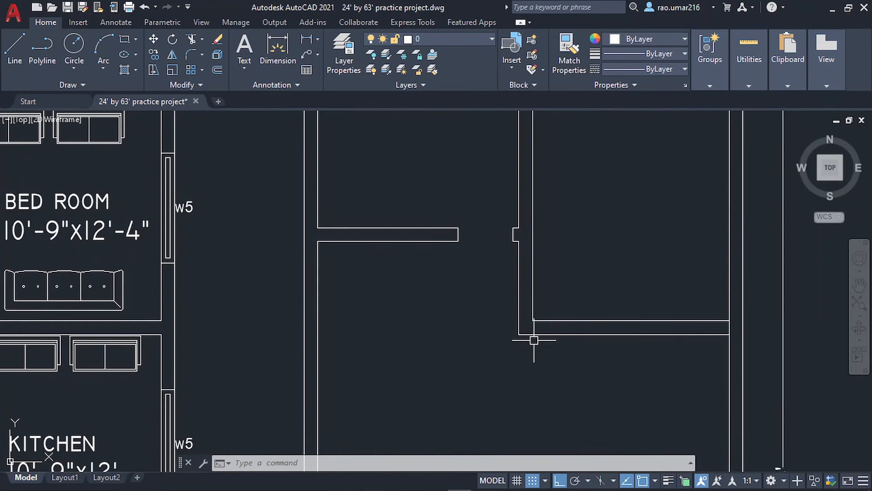
pyautogui.write('l')
pyautogui.press('Return')
pyautogui.scroll(2, 553, 321)
pyautogui.click(520, 319)
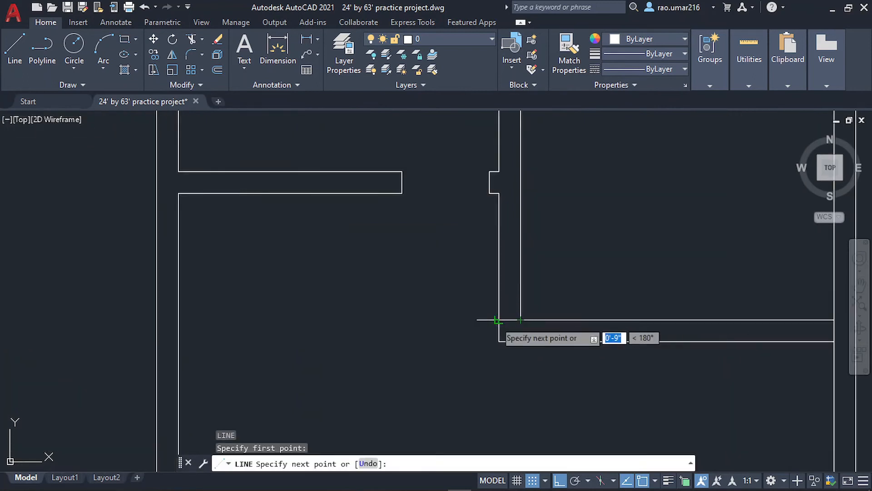
pyautogui.press('Escape')
# Offset the short cross line 4" upward, then offset the new line 3' further up to mark the bed room door opening
pyautogui.click(510, 320)
pyautogui.write('o')
pyautogui.press('Return')
pyautogui.write('4')
pyautogui.press('Return')
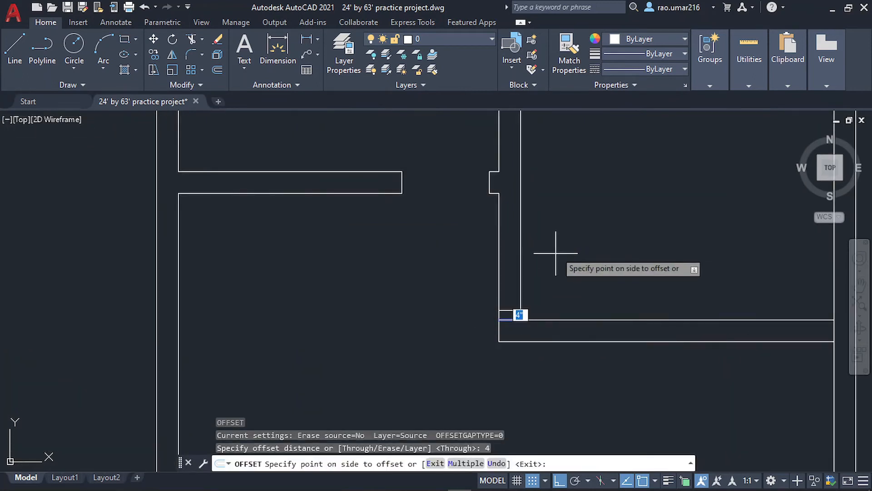
pyautogui.click(555, 253)
pyautogui.click(520, 224)
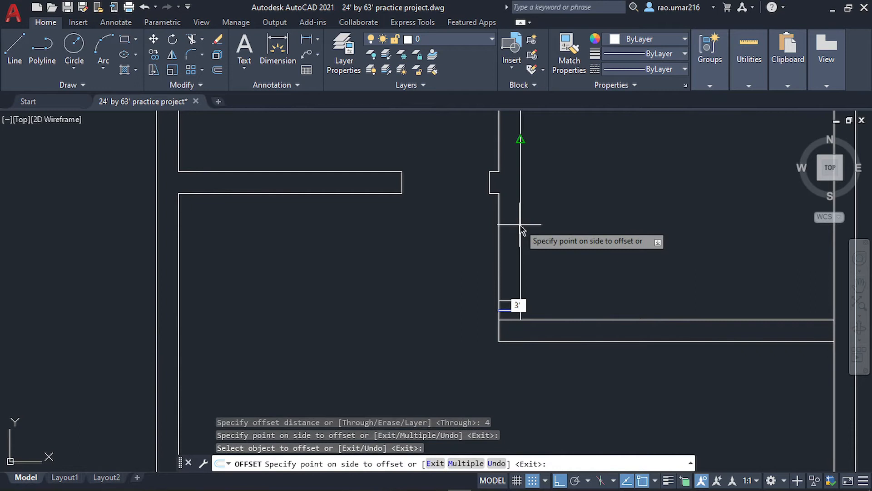
pyautogui.click(521, 229)
pyautogui.click(520, 228)
pyautogui.press('Escape')
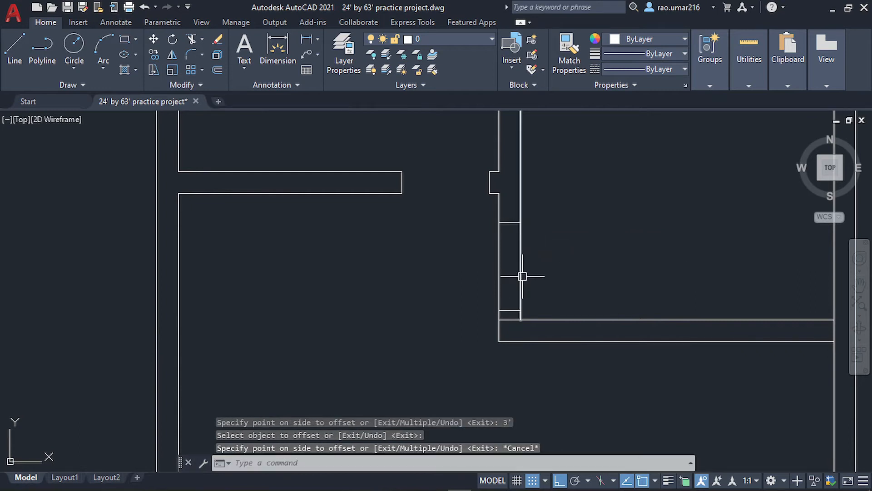
# Trim both side wall lines across the door opening and delete the original cross line at the corner
pyautogui.write('tr')
pyautogui.press('Return')
pyautogui.moveTo(539, 267); pyautogui.dragTo(430, 270)
pyautogui.press('Escape')
pyautogui.click(510, 319)
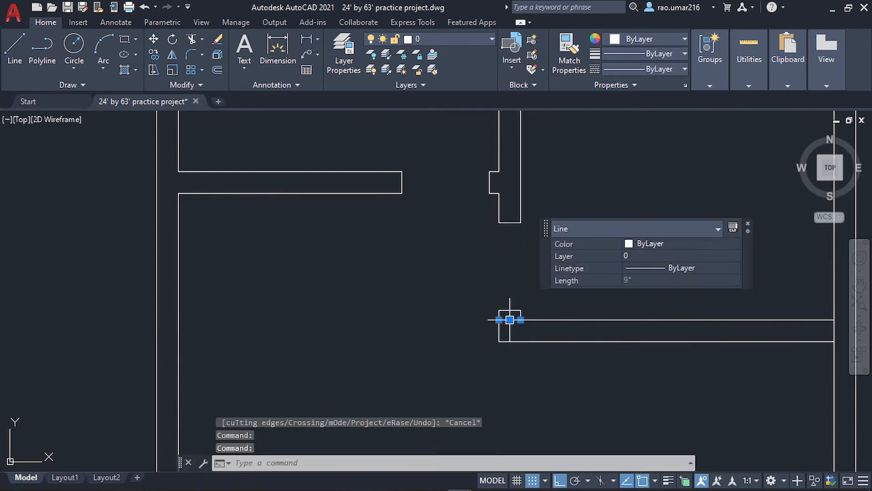
pyautogui.press('Delete')
# Offset the bed room end wall's lower line 12' downward for the kitchen length, and that line 9" further for wall thickness
pyautogui.scroll(-4, 507, 316)
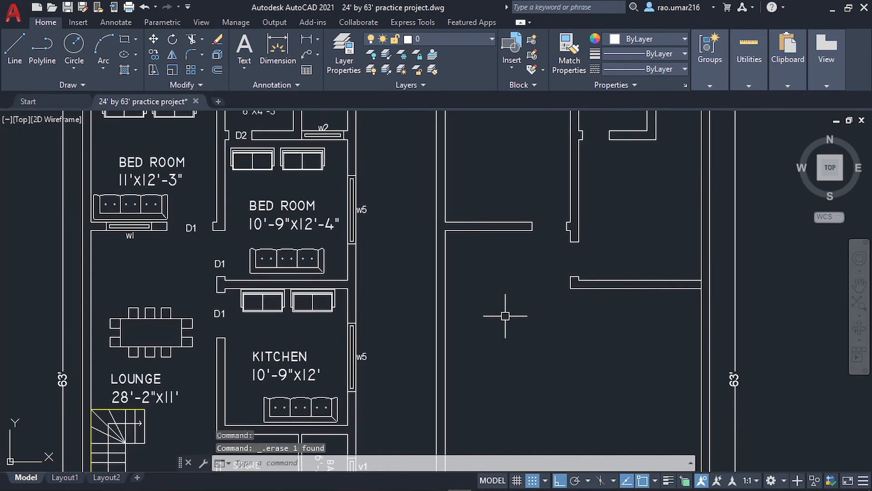
pyautogui.moveTo(505, 316); pyautogui.dragTo(452, 277, button='middle')
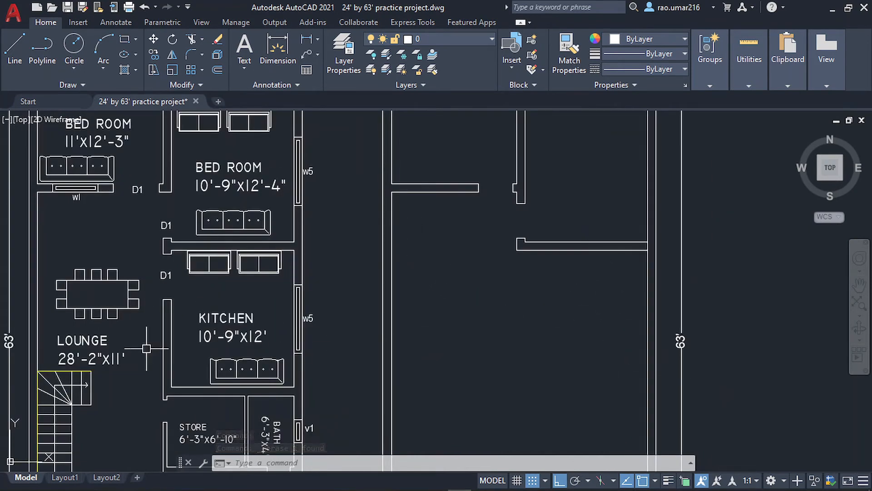
pyautogui.moveTo(633, 356); pyautogui.dragTo(604, 318, button='middle')
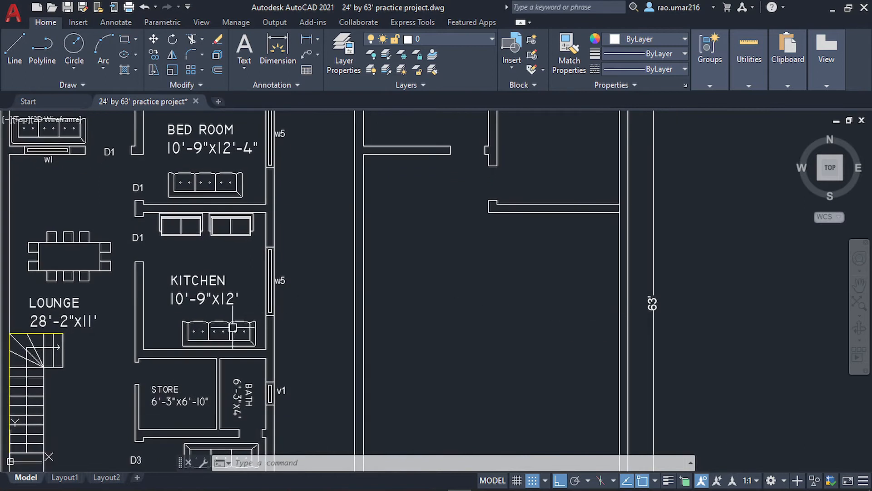
pyautogui.click(518, 214)
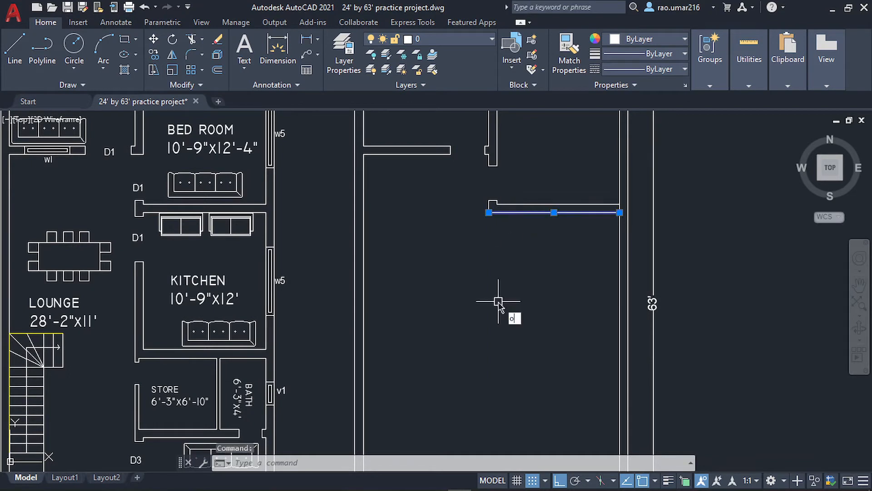
pyautogui.press('Return')
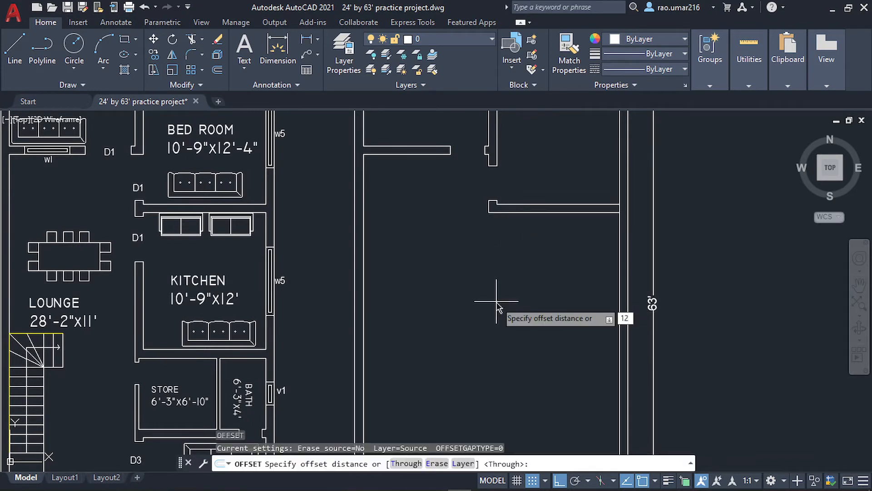
pyautogui.press('Return')
pyautogui.click(500, 209)
pyautogui.click(541, 359)
pyautogui.click(535, 349)
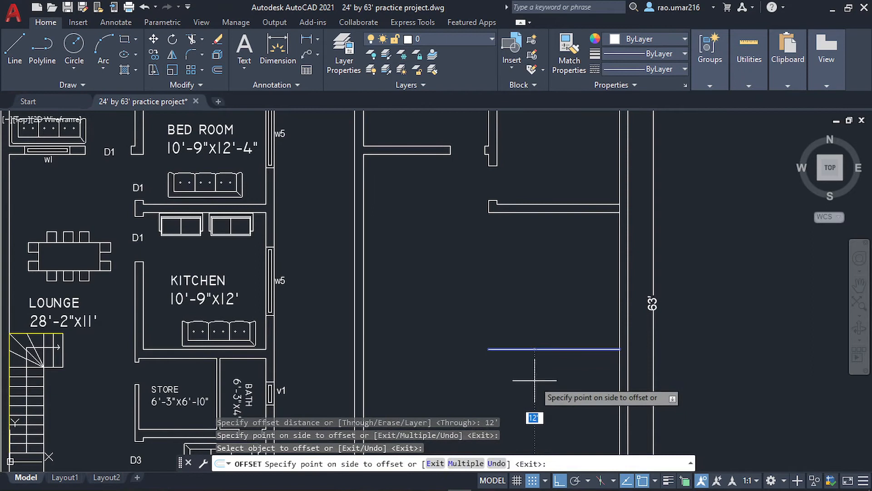
pyautogui.write('9')
pyautogui.press('Return')
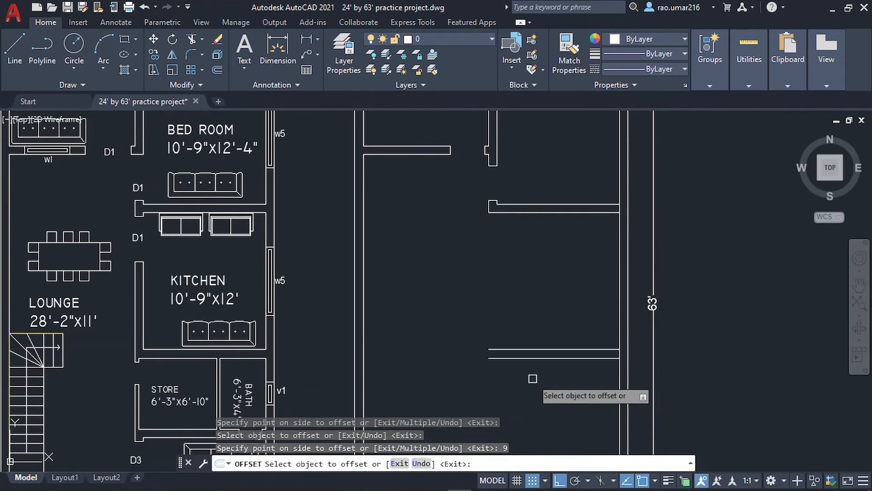
# Offset the outer wall's inner line 10'9" inward for the kitchen width, and that line 9" further for the side wall's thickness
pyautogui.click(621, 281)
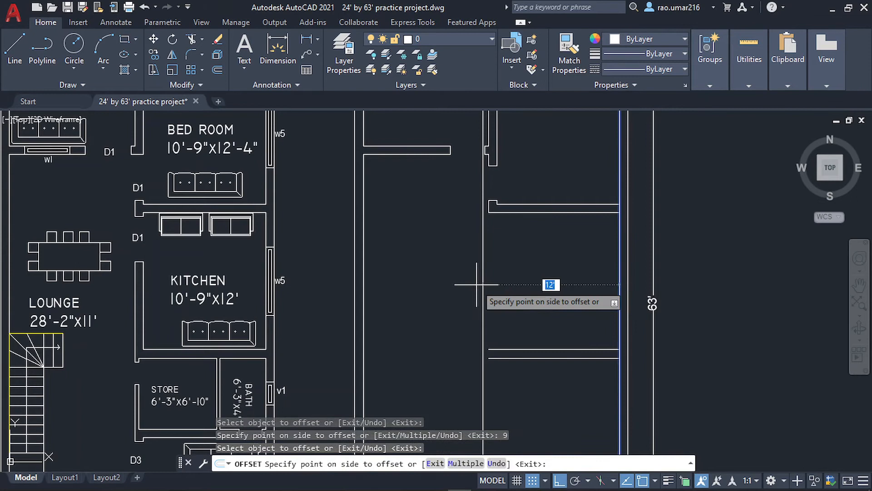
pyautogui.write("10'9")
pyautogui.press('Return')
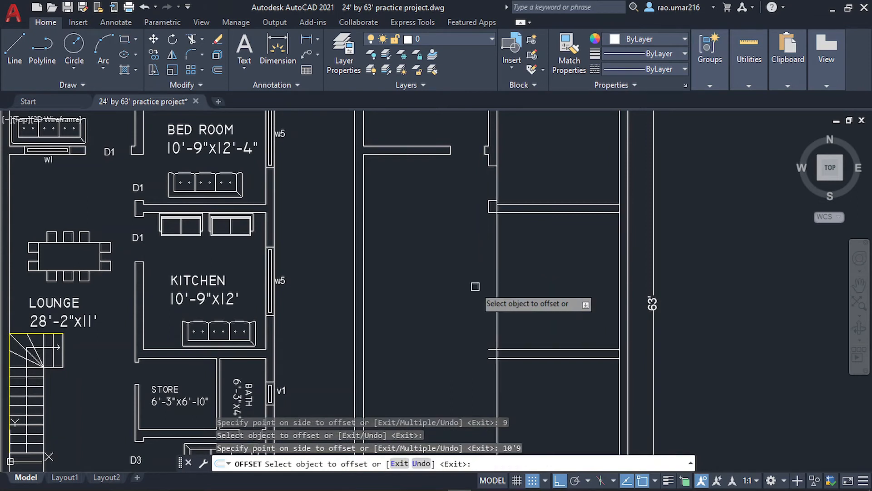
pyautogui.click(497, 296)
pyautogui.write('9')
pyautogui.press('Return')
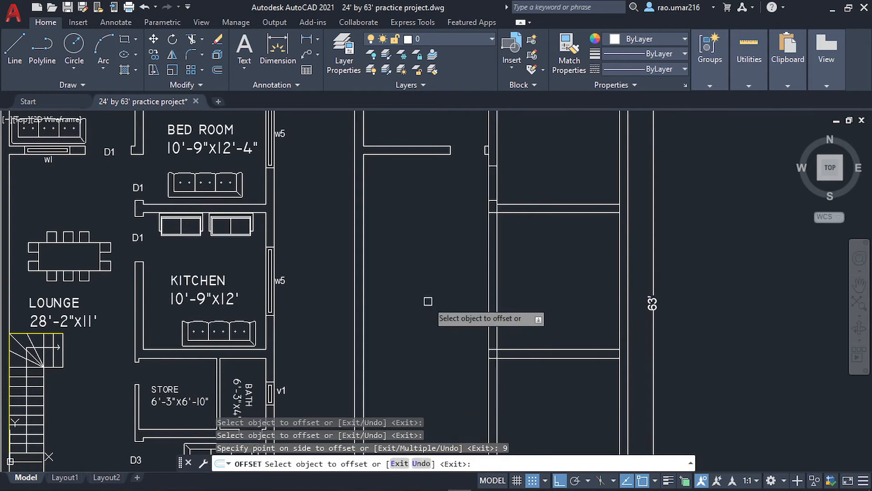
pyautogui.press('Escape')
# Fillet the kitchen's lower corner with zero radius, joining the inner wall lines and then the outer wall lines
pyautogui.write('f')
pyautogui.press('Return')
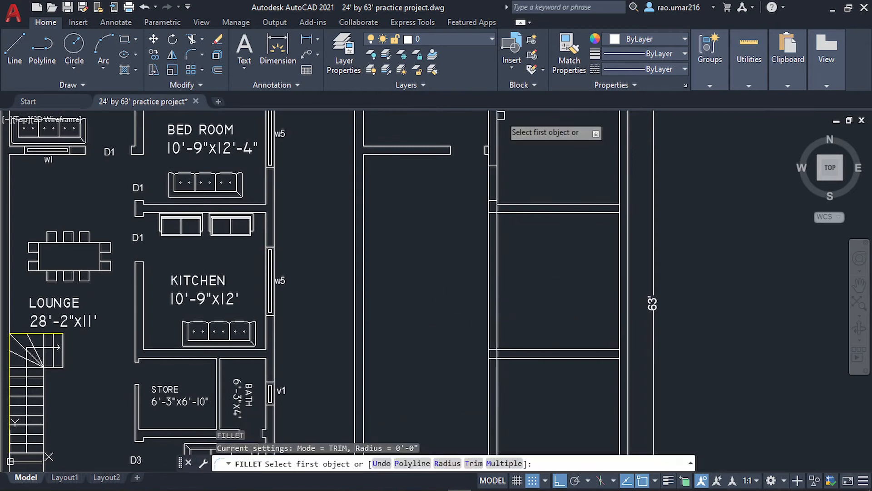
pyautogui.scroll(-5, 455, 295)
pyautogui.scroll(2, 449, 294)
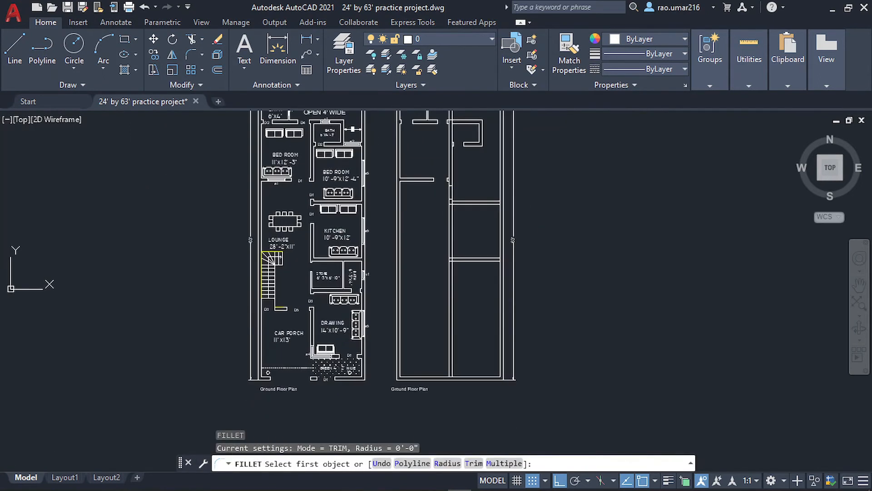
pyautogui.scroll(5, 431, 323)
pyautogui.scroll(4, 431, 323)
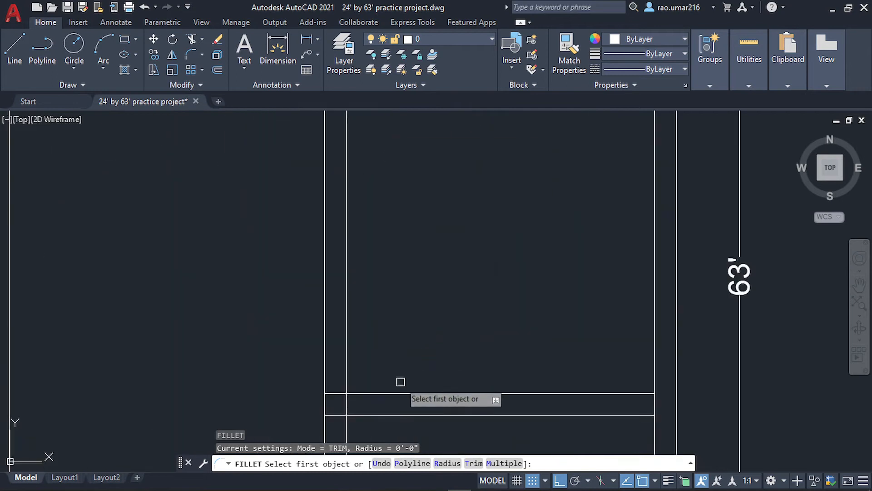
pyautogui.click(393, 393)
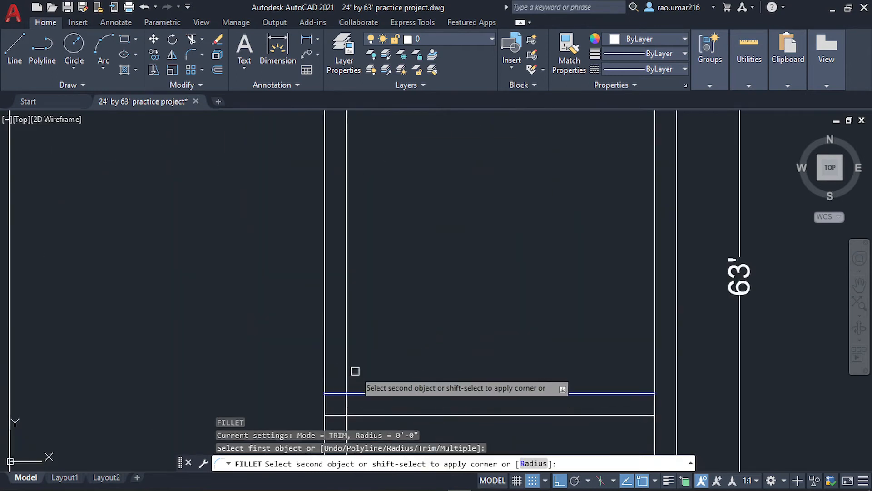
pyautogui.click(347, 371)
pyautogui.moveTo(404, 356); pyautogui.dragTo(442, 275, button='middle')
pyautogui.press('space')
pyautogui.click(447, 301)
pyautogui.click(414, 275)
pyautogui.scroll(-5, 454, 255)
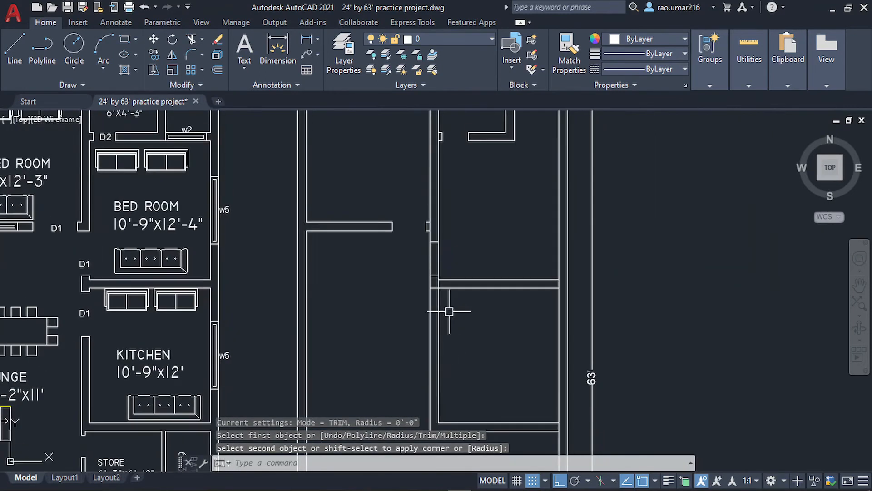
pyautogui.scroll(4, 443, 279)
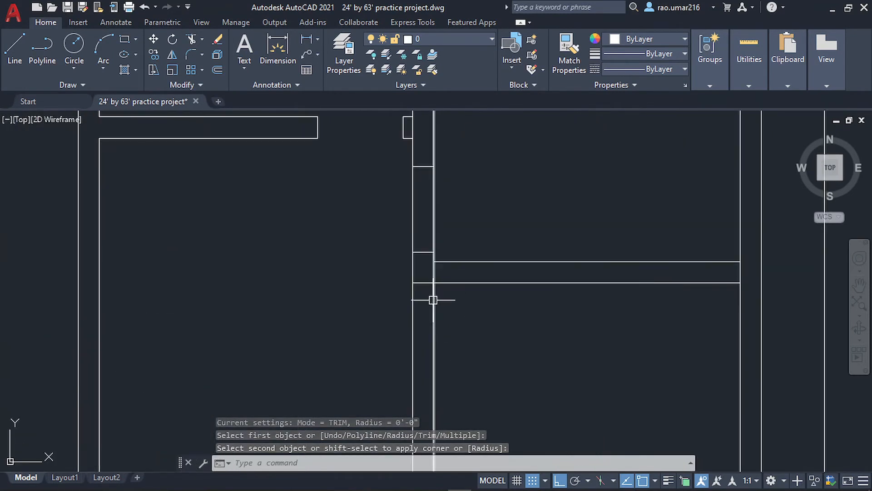
pyautogui.click(432, 299)
pyautogui.press('space')
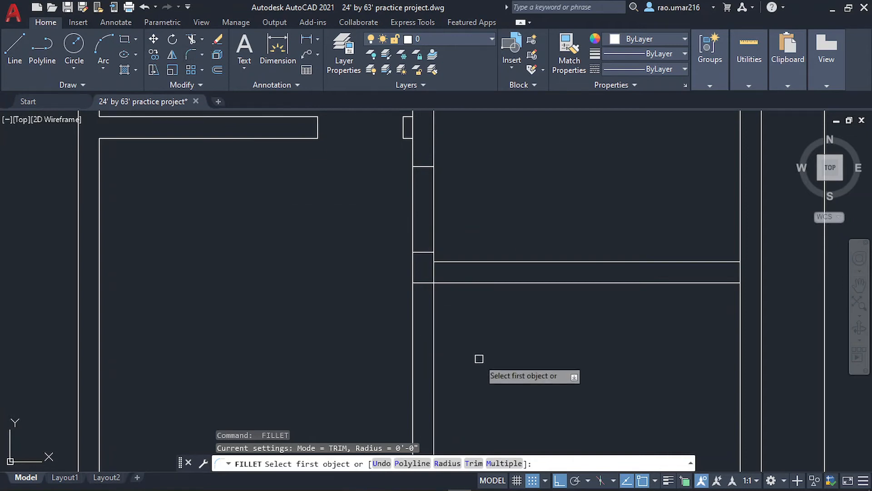
pyautogui.press('Escape')
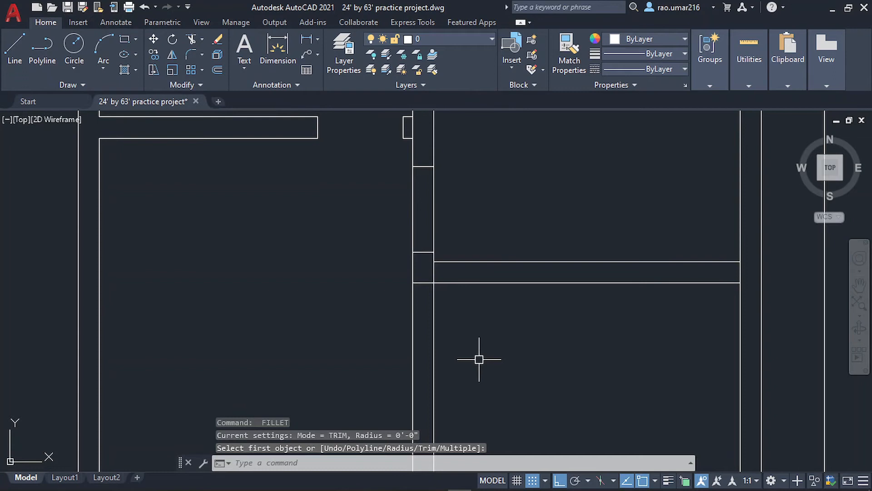
# Using Fillet's Multiple option, join the kitchen's upper inner corner and the side wall's outer line to the bed room door jamb
pyautogui.press('Return')
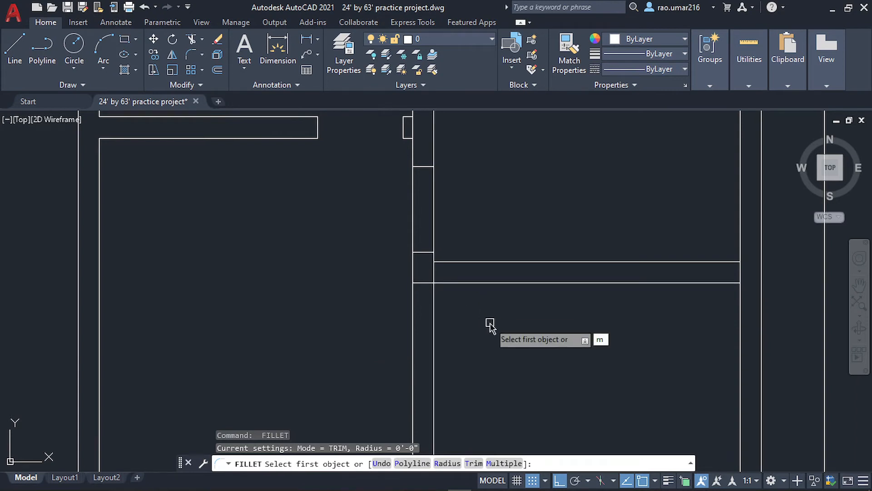
pyautogui.press('Return')
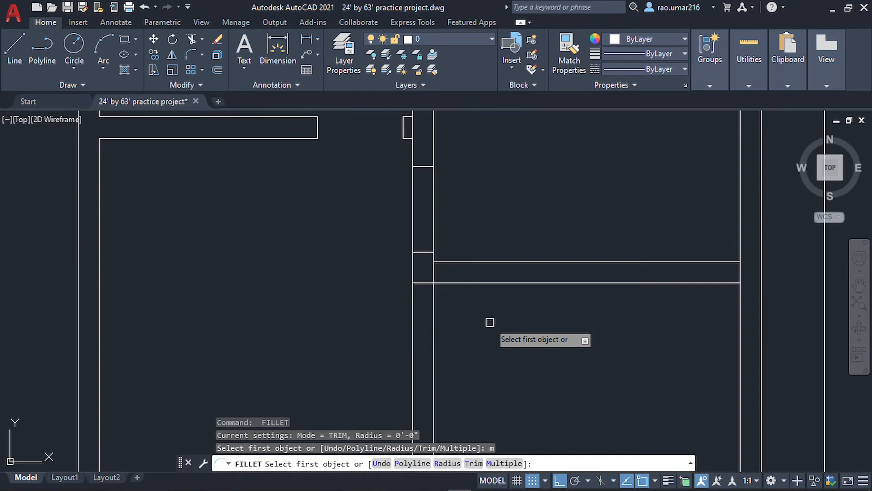
pyautogui.click(467, 284)
pyautogui.click(433, 331)
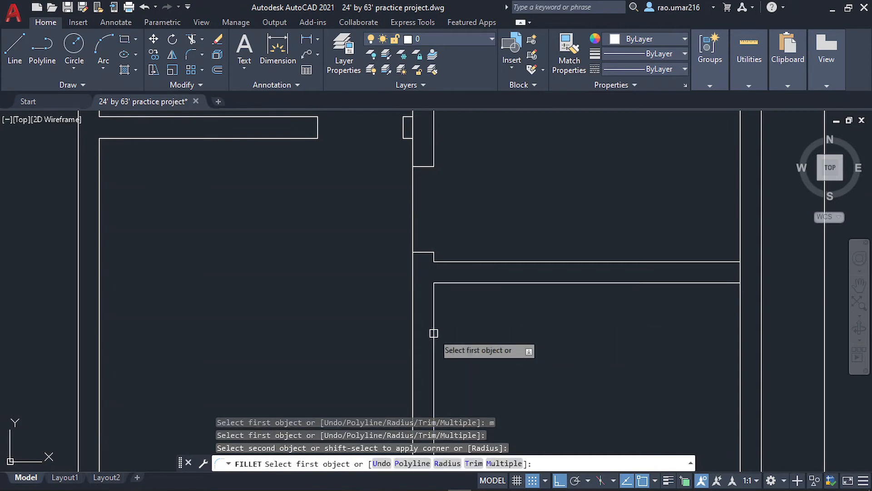
pyautogui.click(414, 294)
pyautogui.click(420, 252)
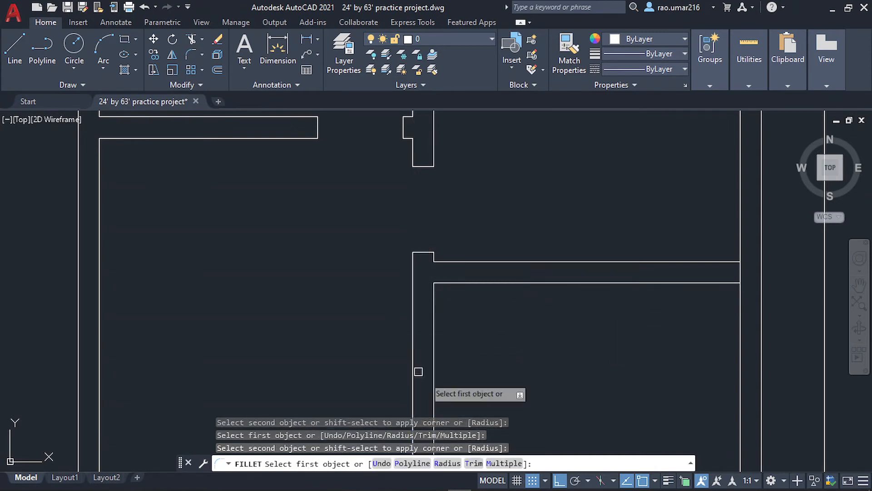
pyautogui.press('Escape')
# Draw a 9" line across the side wall from the kitchen's upper inner corner to the wall's outer line
pyautogui.scroll(-5, 471, 322)
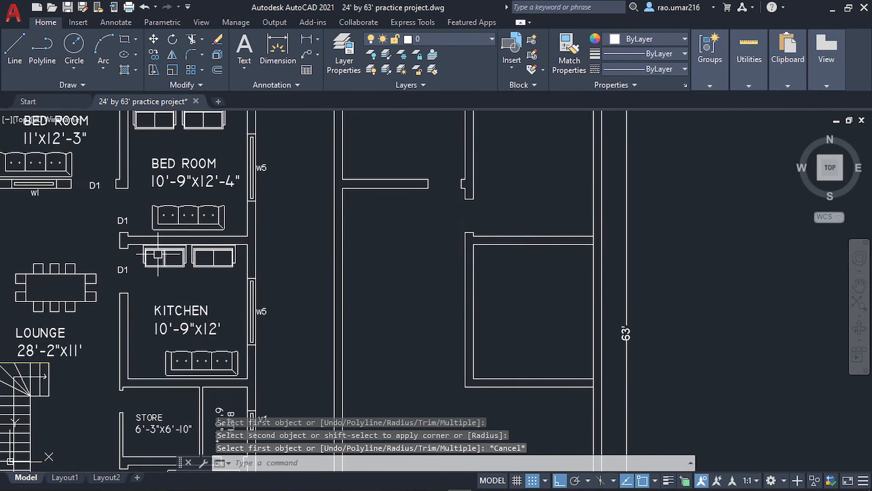
pyautogui.scroll(4, 463, 255)
pyautogui.write('l')
pyautogui.press('Return')
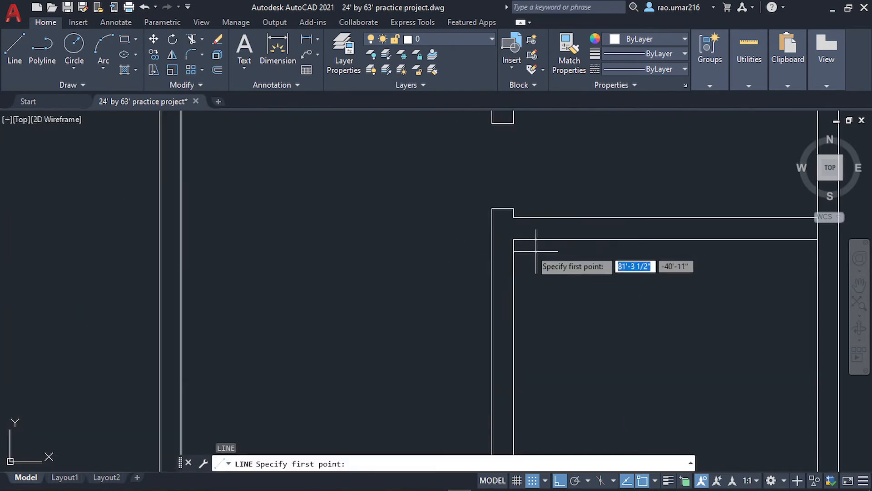
pyautogui.click(512, 238)
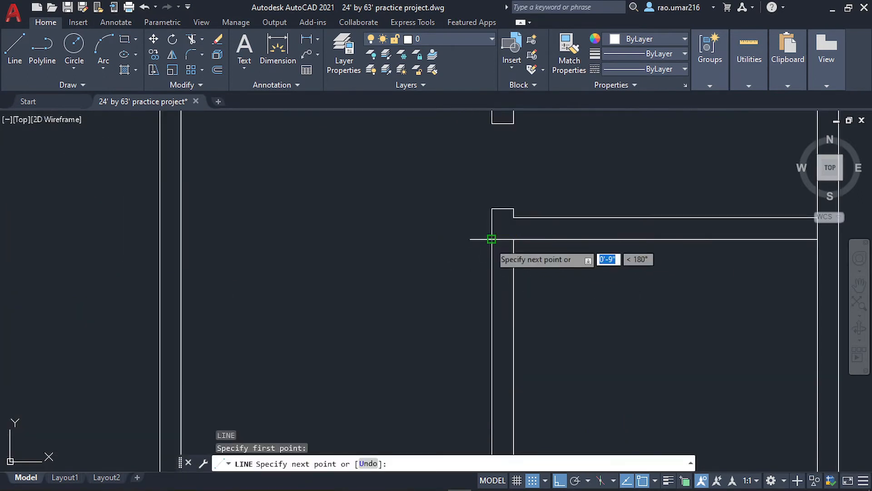
pyautogui.click(492, 239)
pyautogui.scroll(3, 495, 239)
pyautogui.press('Escape')
# Offset the short cross line 4" downward, then offset the new line 3' further down to mark the kitchen door opening
pyautogui.click(503, 230)
pyautogui.click(504, 275)
pyautogui.write('o')
pyautogui.press('Return')
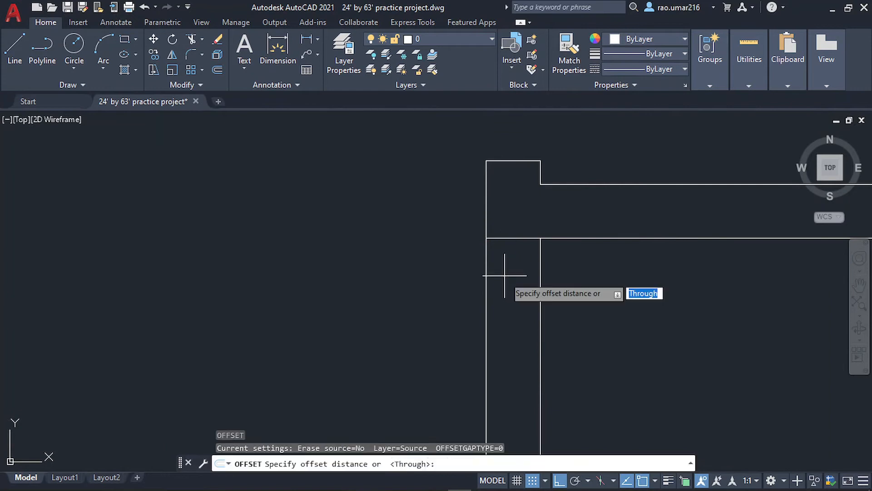
pyautogui.write('4')
pyautogui.press('Return')
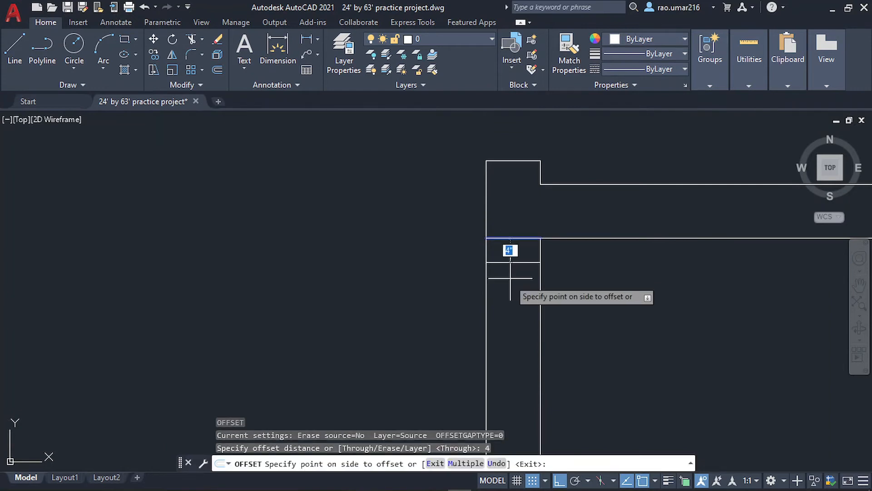
pyautogui.click(509, 250)
pyautogui.click(508, 256)
pyautogui.scroll(-4, 473, 288)
pyautogui.write('3')
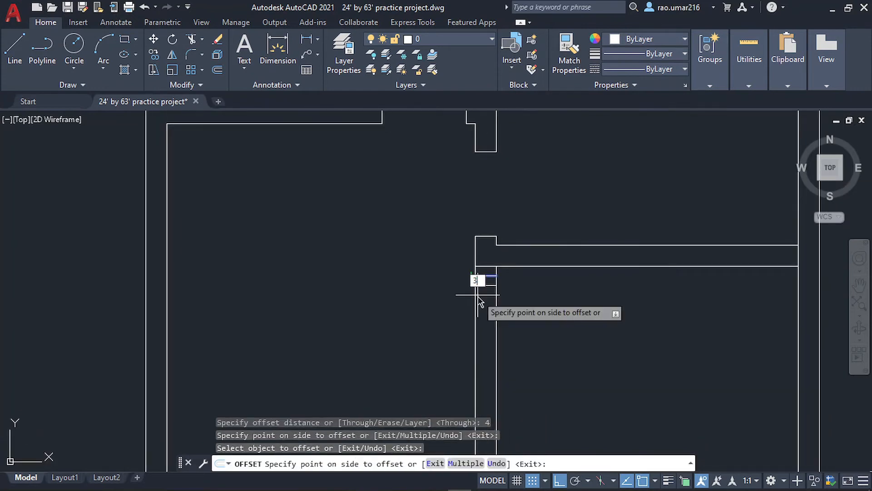
pyautogui.write("'")
pyautogui.press('Return')
pyautogui.press('Escape')
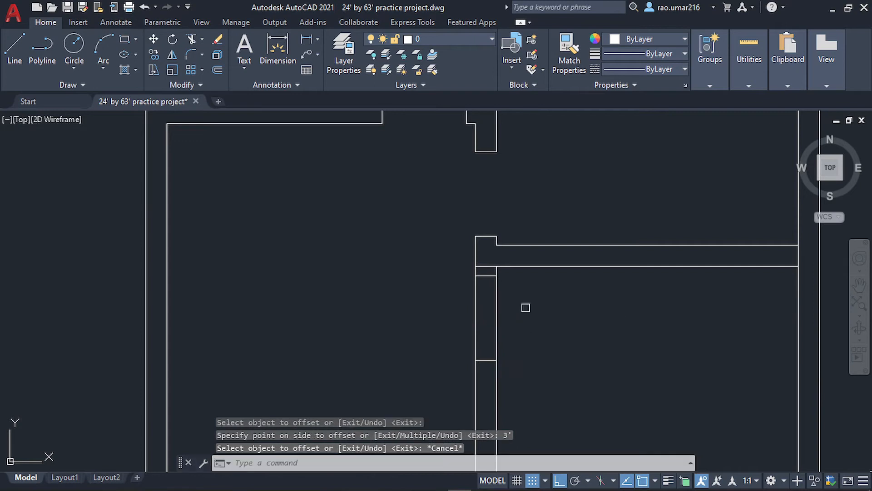
# Trim both side wall lines across the kitchen door opening, remove the original cross line at the corner, and save the drawing
pyautogui.write('tr')
pyautogui.press('Return')
pyautogui.click(440, 306)
pyautogui.click(592, 299)
pyautogui.click(483, 263)
pyautogui.press('Escape')
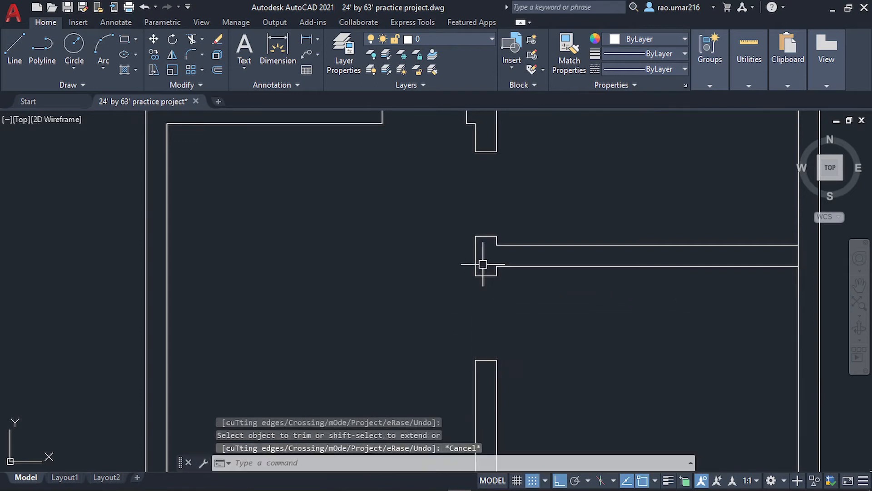
pyautogui.hotkey('ctrl', 's')
# Examine the store and bath below the kitchen in the existing plan for their room sizes and wall layout
pyautogui.scroll(-4, 482, 264)
pyautogui.moveTo(482, 263); pyautogui.dragTo(451, 179, button='middle')
pyautogui.moveTo(358, 323); pyautogui.dragTo(447, 278, button='middle')
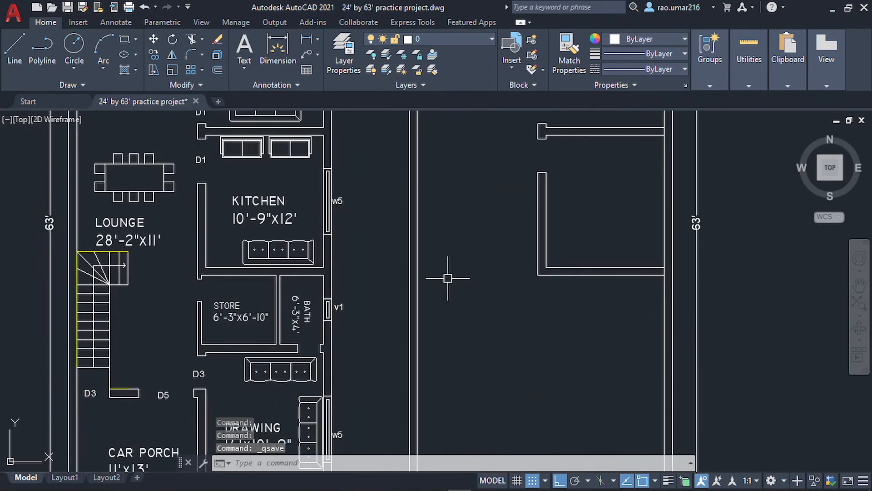
pyautogui.moveTo(285, 287); pyautogui.dragTo(287, 276, button='middle')
pyautogui.scroll(2, 183, 268)
pyautogui.moveTo(246, 305); pyautogui.dragTo(210, 264, button='middle')
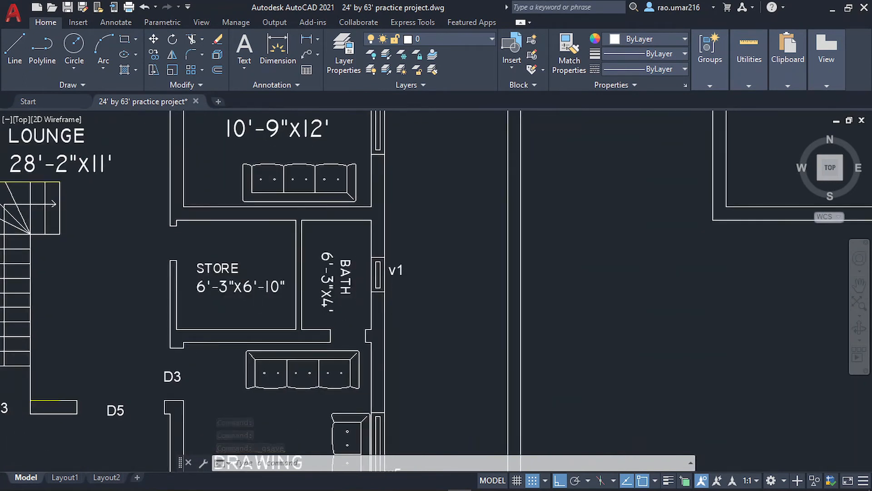
pyautogui.scroll(-2, 252, 316)
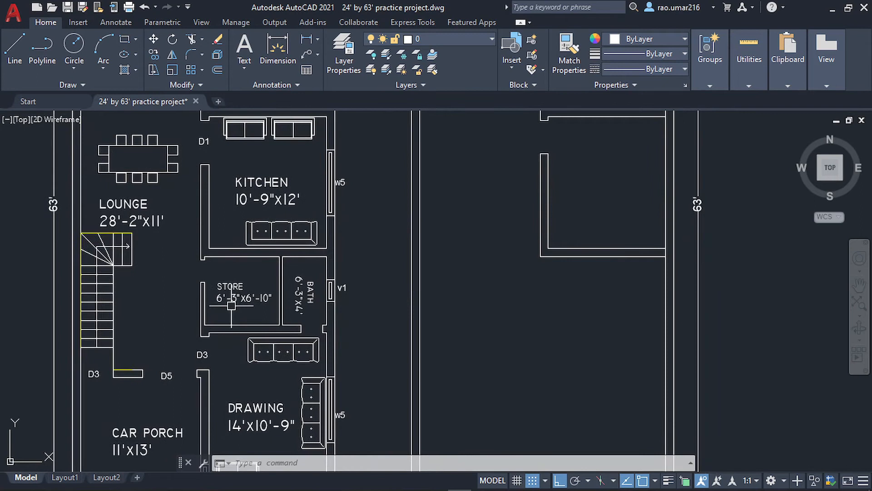
pyautogui.scroll(2, 220, 310)
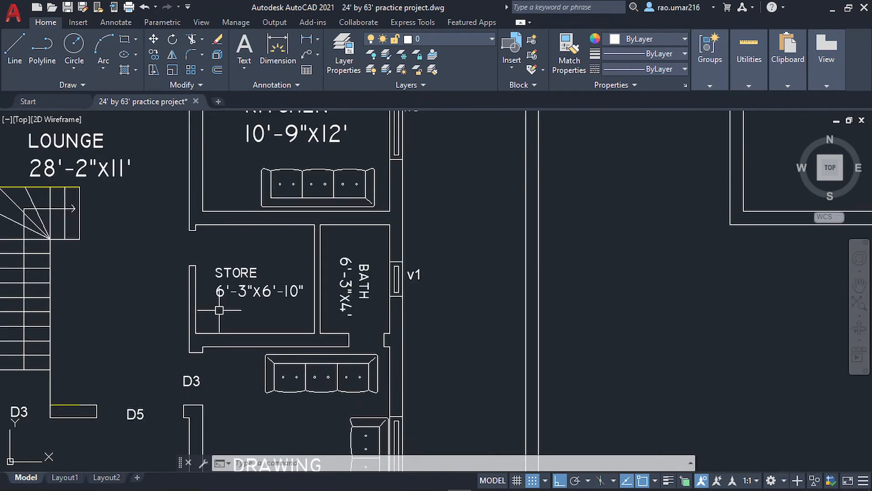
pyautogui.scroll(-2, 220, 310)
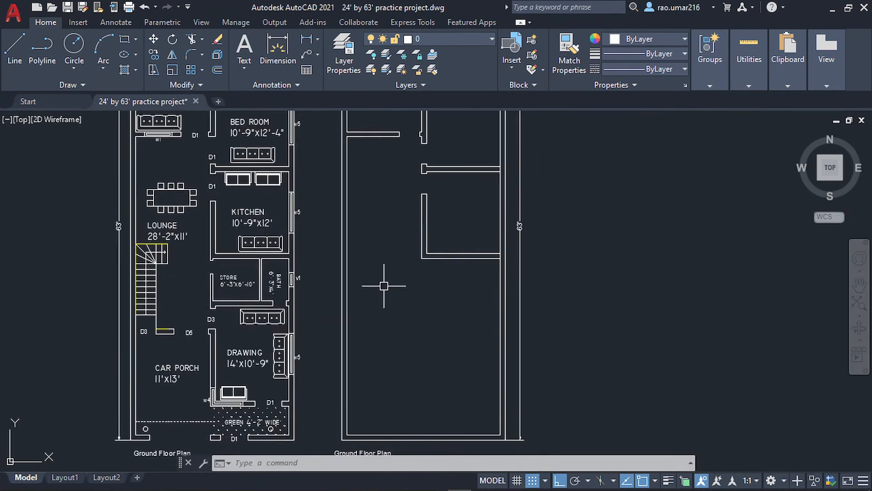
pyautogui.write('r')
pyautogui.press('Return')
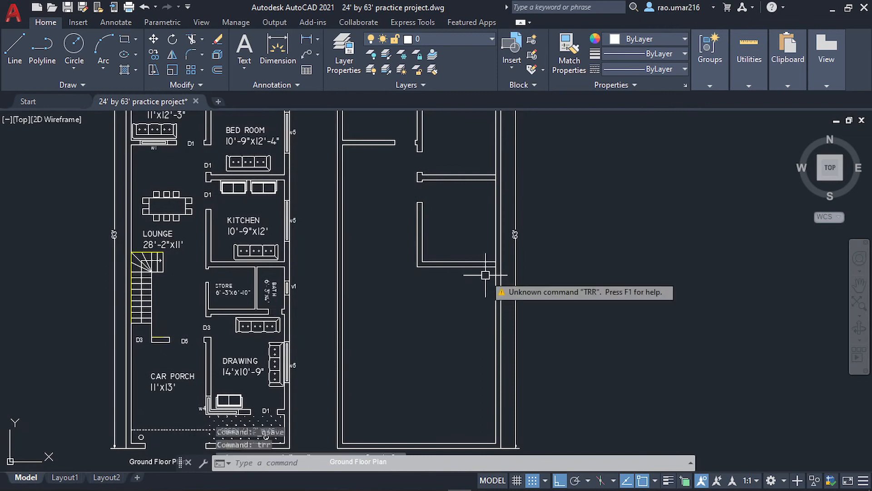
pyautogui.press('Escape')
# Trim the outer wall's inner line between the two lines of the kitchen's lower wall to open the junction
pyautogui.scroll(2, 488, 272)
pyautogui.write('tr')
pyautogui.press('Return')
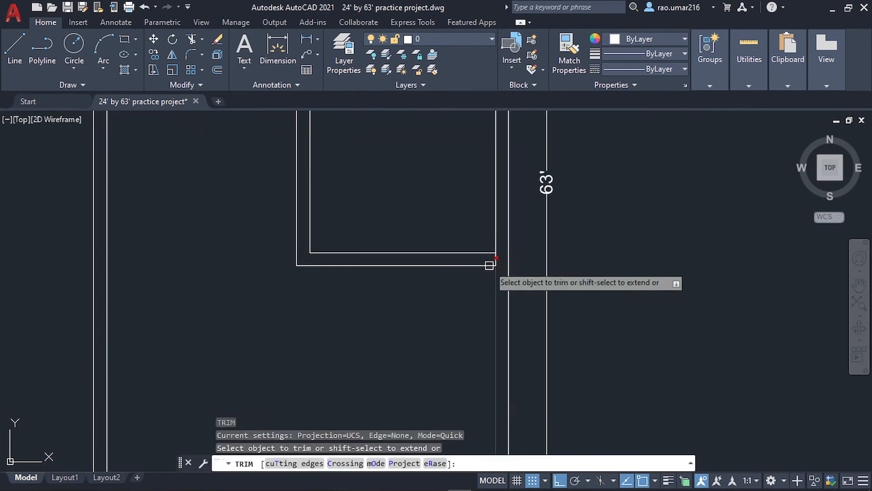
pyautogui.scroll(2, 490, 267)
pyautogui.moveTo(520, 239); pyautogui.dragTo(472, 256)
pyautogui.click(468, 257)
pyautogui.scroll(-1, 455, 242)
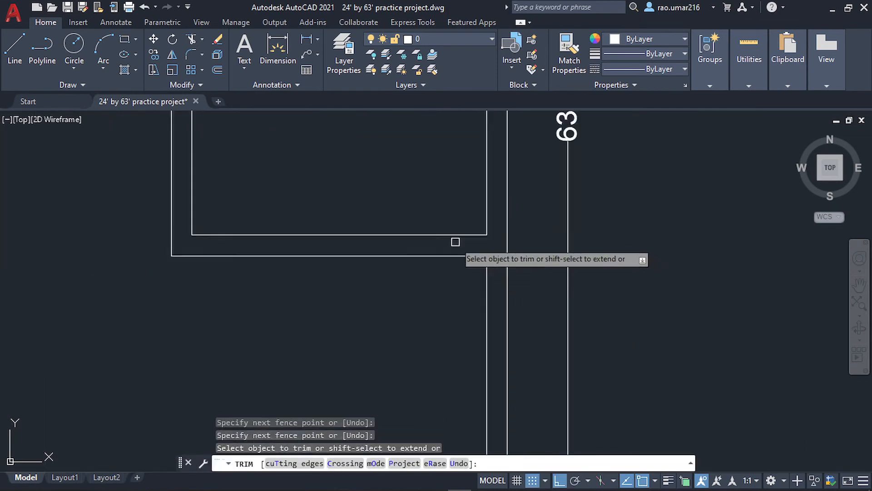
# Trim the outer wall's inner line where the wall between the bed room and kitchen meets it
pyautogui.moveTo(454, 244); pyautogui.dragTo(449, 364, button='middle')
pyautogui.scroll(-1, 448, 350)
pyautogui.moveTo(448, 200); pyautogui.dragTo(445, 295, button='middle')
pyautogui.scroll(2, 453, 233)
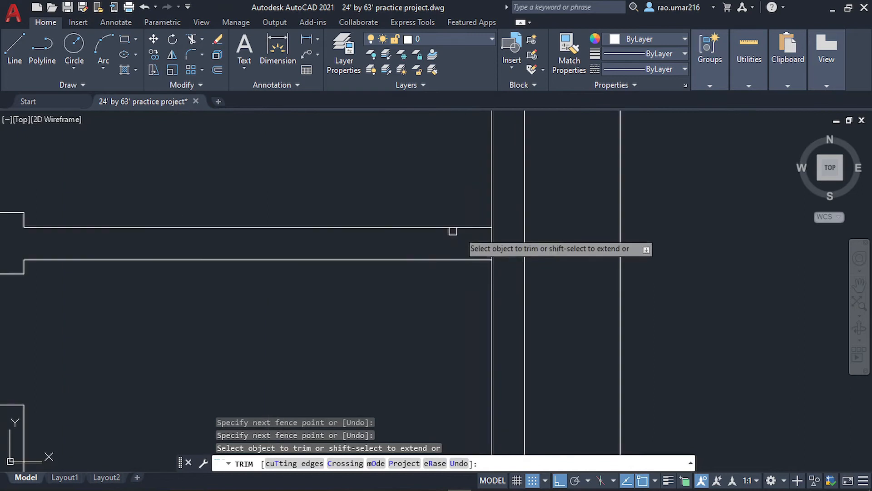
pyautogui.click(504, 241)
pyautogui.click(447, 241)
pyautogui.scroll(-2, 439, 251)
pyautogui.scroll(-1, 340, 324)
pyautogui.moveTo(349, 321); pyautogui.dragTo(408, 304, button='middle')
pyautogui.scroll(-2, 411, 362)
pyautogui.moveTo(405, 349); pyautogui.dragTo(403, 327, button='middle')
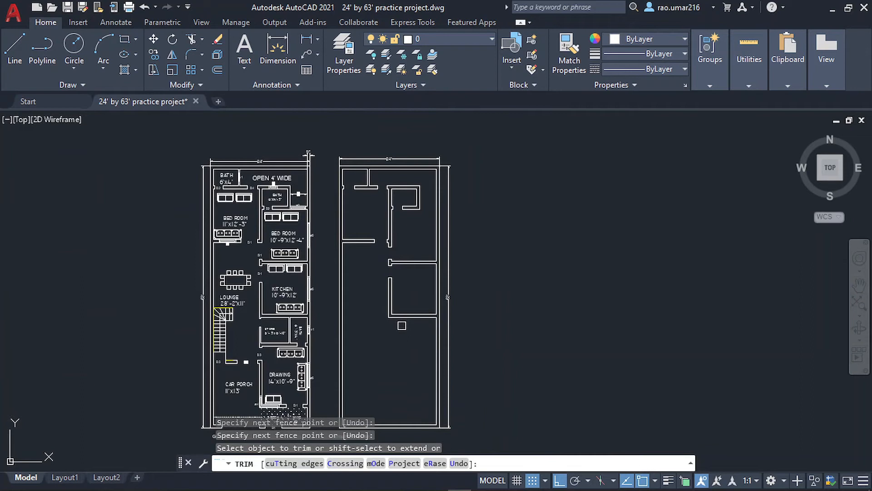
pyautogui.scroll(2, 404, 326)
pyautogui.press('Escape')
# Offset the kitchen lower wall's bottom line 6'10" downward to set the store's length
pyautogui.scroll(-1, 401, 326)
pyautogui.moveTo(398, 325); pyautogui.dragTo(445, 280, button='middle')
pyautogui.scroll(1, 412, 287)
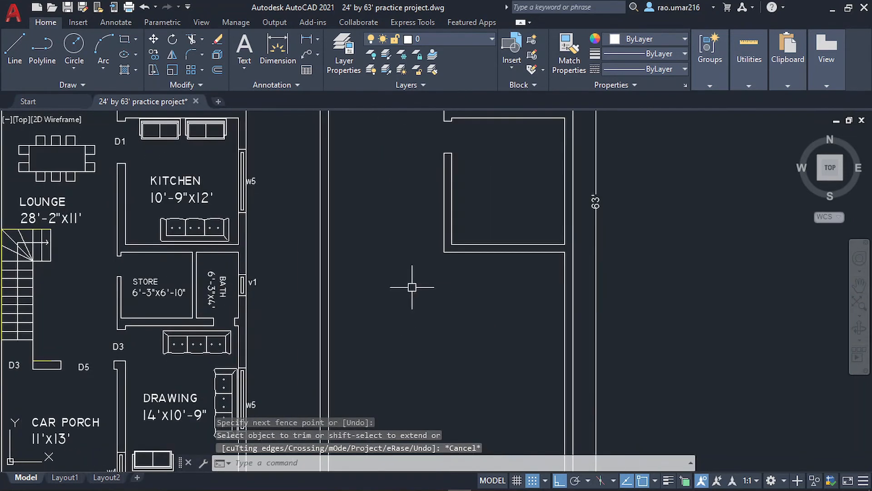
pyautogui.write('o')
pyautogui.press('Return')
pyautogui.write("6'10")
pyautogui.press('Return')
pyautogui.click(471, 253)
pyautogui.click(470, 348)
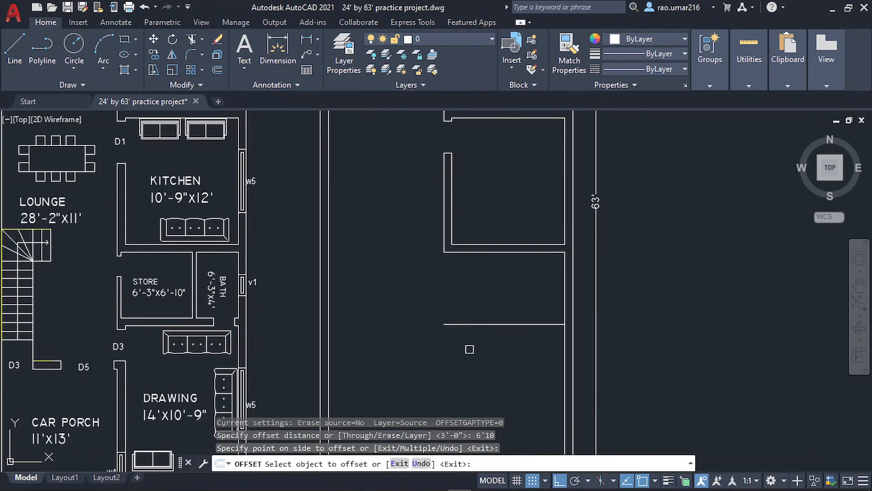
# Offset the store's end line 9" downward for the wall thickness
pyautogui.click(469, 324)
pyautogui.write('9')
pyautogui.press('Return')
pyautogui.click(477, 324)
pyautogui.press('Escape')
pyautogui.press('Escape')
pyautogui.press('Return')
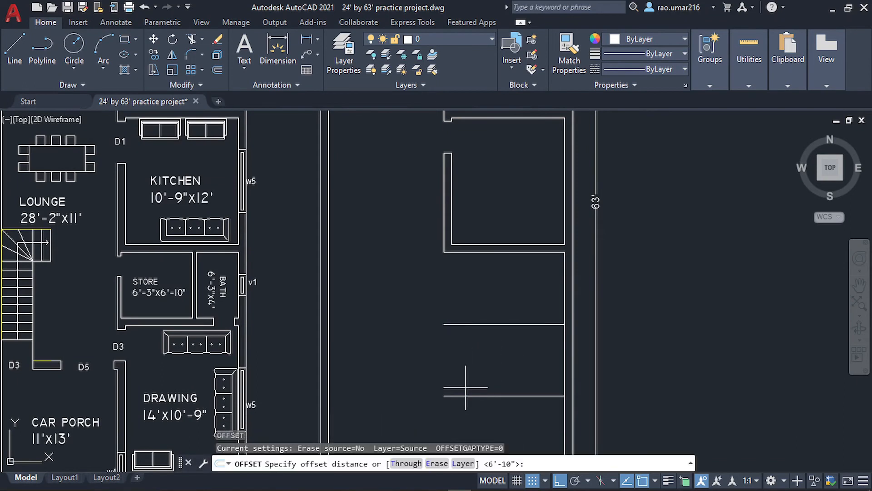
pyautogui.write('T')
pyautogui.press('Return')
pyautogui.click(476, 323)
pyautogui.press('Escape')
pyautogui.press('Return')
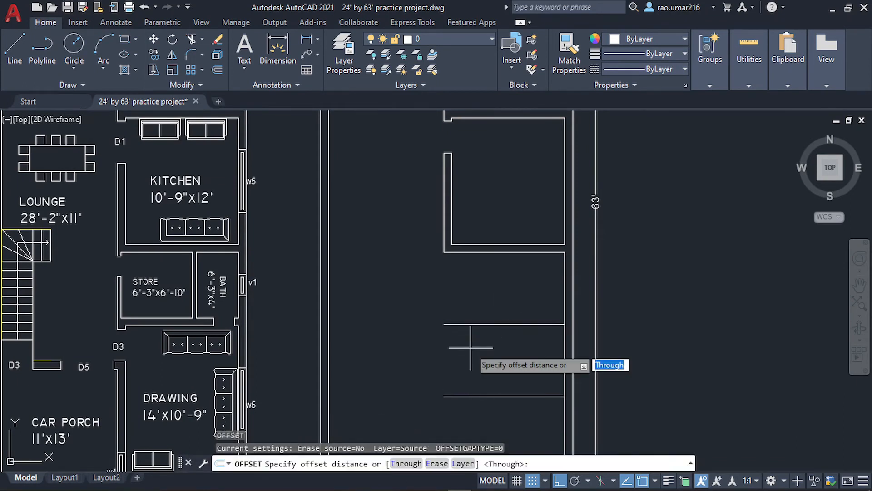
# Delete the stray horizontal line offset too far below the store's end wall
pyautogui.press('Escape')
pyautogui.click(495, 408)
pyautogui.click(474, 383)
pyautogui.press('Delete')
pyautogui.moveTo(462, 352)
pyautogui.mouseDown(button='middle')
pyautogui.moveTo(444, 364)
pyautogui.moveTo(491, 363)
pyautogui.mouseUp(button='middle')
pyautogui.moveTo(469, 309); pyautogui.dragTo(518, 313, button='middle')
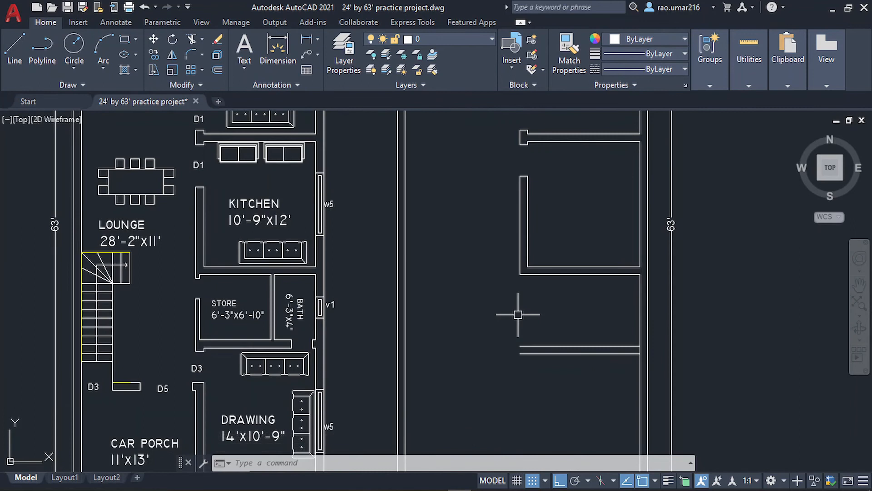
# Draw the store's side wall from the kitchen wall to the end wall, offset it 4.5" inward, and trim the overlapping ends
pyautogui.scroll(2, 509, 332)
pyautogui.write('l')
pyautogui.press('Return')
pyautogui.click(472, 241)
pyautogui.click(472, 368)
pyautogui.press('Escape')
pyautogui.write('o')
pyautogui.press('Return')
pyautogui.write('4.5')
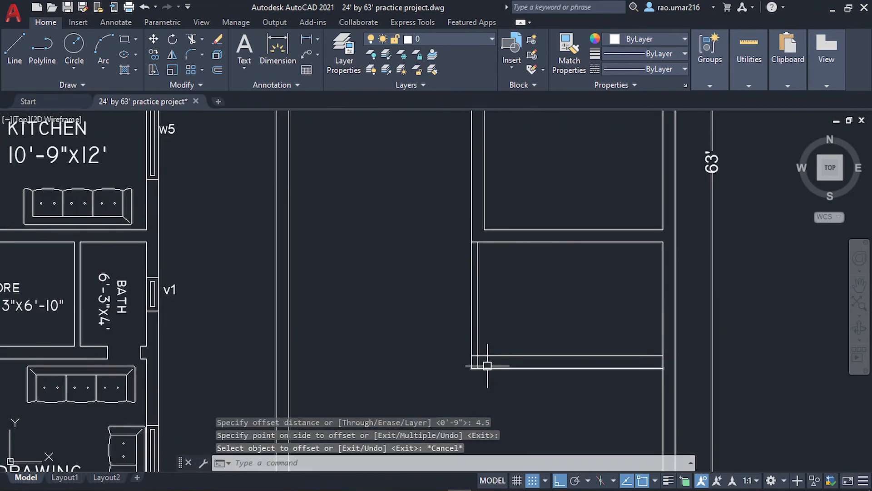
pyautogui.moveTo(485, 368); pyautogui.dragTo(514, 298, button='middle')
pyautogui.press('Escape')
# Draw a line across the store's side wall below the kitchen wall and offset it 4" and another 3' downward for the door
pyautogui.scroll(6, 442, 246)
pyautogui.write('l')
pyautogui.press('Return')
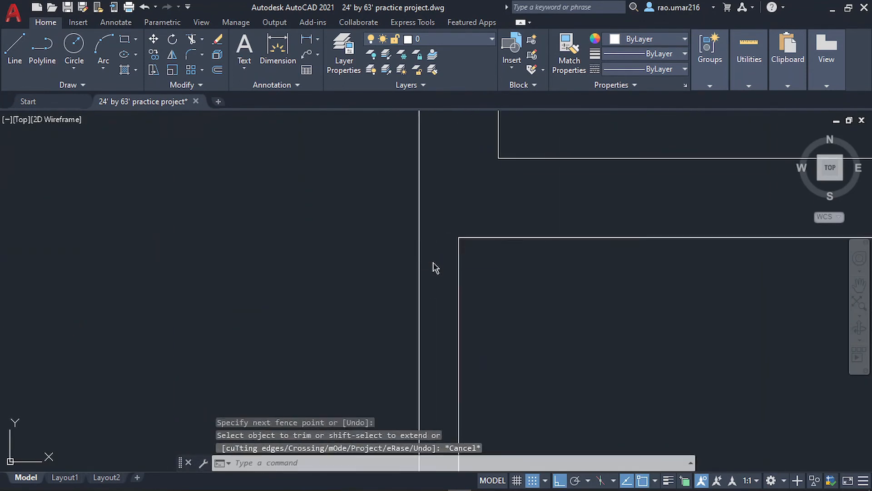
pyautogui.click(460, 237)
pyautogui.click(420, 236)
pyautogui.press('Escape')
pyautogui.write('o')
pyautogui.press('Return')
pyautogui.write('4')
pyautogui.press('Return')
pyautogui.click(428, 237)
pyautogui.click(430, 272)
pyautogui.click(431, 273)
pyautogui.write("3'")
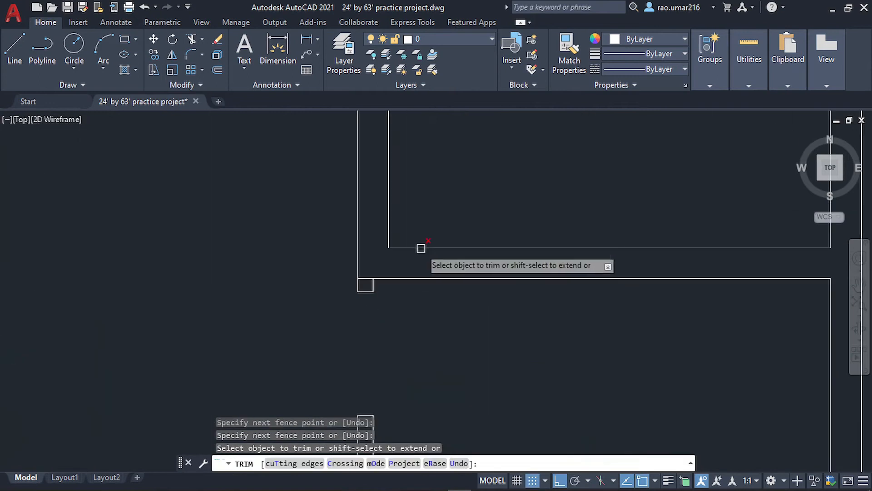
# Trim the wall lines and leftover guide line at the store's door opening
pyautogui.scroll(5, 499, 339)
pyautogui.write('tr')
pyautogui.press('Return')
pyautogui.click(516, 371)
pyautogui.press('Escape')
pyautogui.scroll(-6, 465, 368)
# Try to offset the outer wall's inner line 6'3" inward to place the partition between store and bath
pyautogui.write('o')
pyautogui.press('Return')
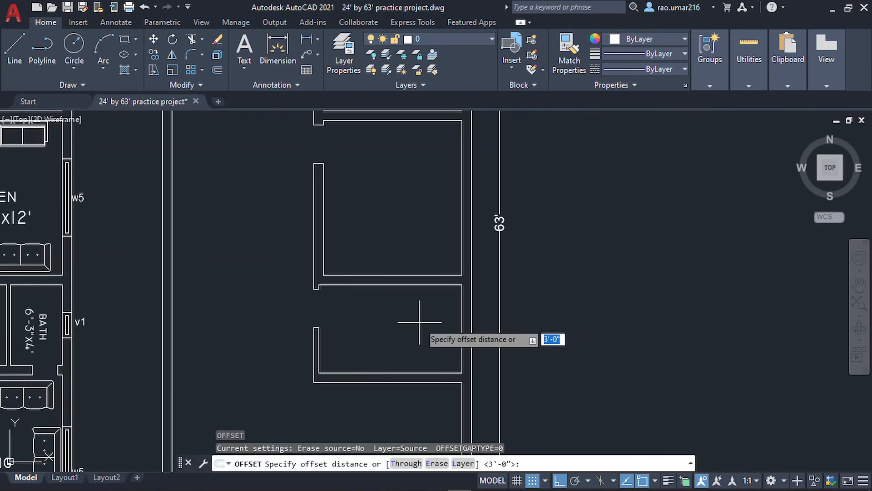
pyautogui.write("6'3")
pyautogui.press('Return')
pyautogui.click(517, 322)
pyautogui.click(450, 324)
pyautogui.moveTo(447, 324); pyautogui.dragTo(549, 322, button='middle')
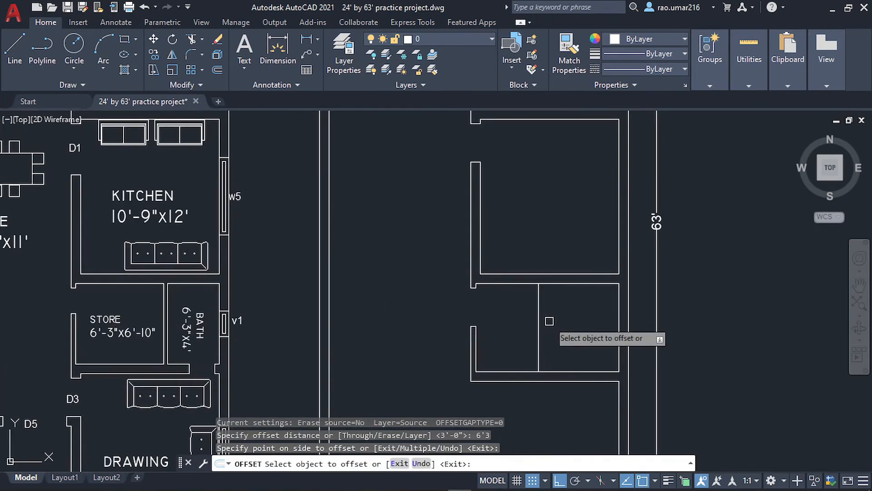
pyautogui.press('Escape')
pyautogui.click(549, 322)
pyautogui.click(531, 331)
# Offset the outer wall's inner line 4' inward for the bath width and that line another 4.45" for the store partition
pyautogui.write("4'")
pyautogui.press('Return')
pyautogui.click(619, 334)
pyautogui.click(565, 336)
pyautogui.click(567, 336)
pyautogui.write('4.5')
pyautogui.press('Return')
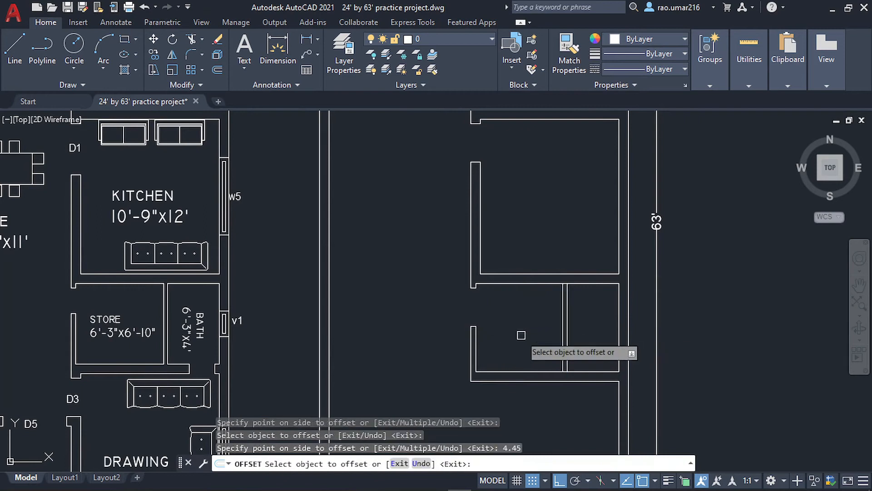
pyautogui.scroll(4, 636, 361)
pyautogui.press('Escape')
# Draw a line across the bath's lower wall at the outer wall's inner face
pyautogui.scroll(-5, 438, 302)
pyautogui.write('l')
pyautogui.press('Return')
pyautogui.scroll(5, 499, 336)
pyautogui.click(499, 336)
pyautogui.click(499, 361)
pyautogui.press('Escape')
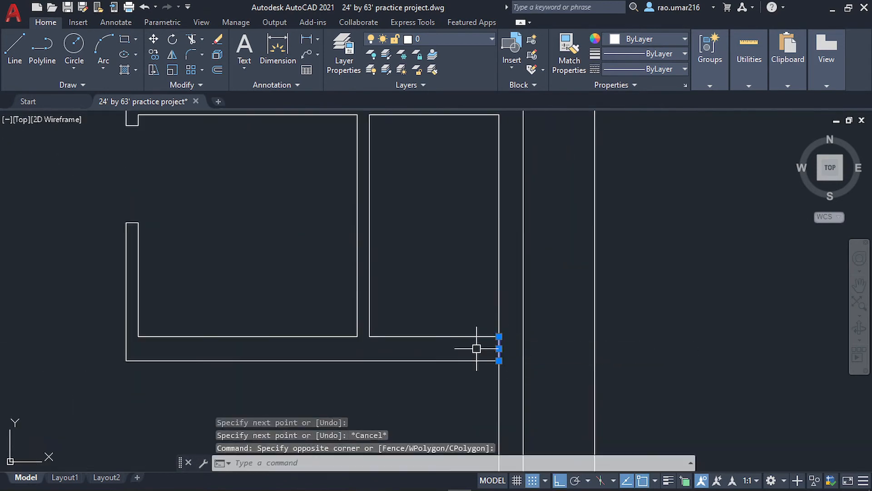
# Open the bath doorway in the lower wall, leaving a short stub at the outer wall, and delete the guide line
pyautogui.press('Return')
pyautogui.write('tr')
pyautogui.press('Escape')
pyautogui.click(498, 349)
pyautogui.press('Delete')
pyautogui.scroll(-6, 498, 347)
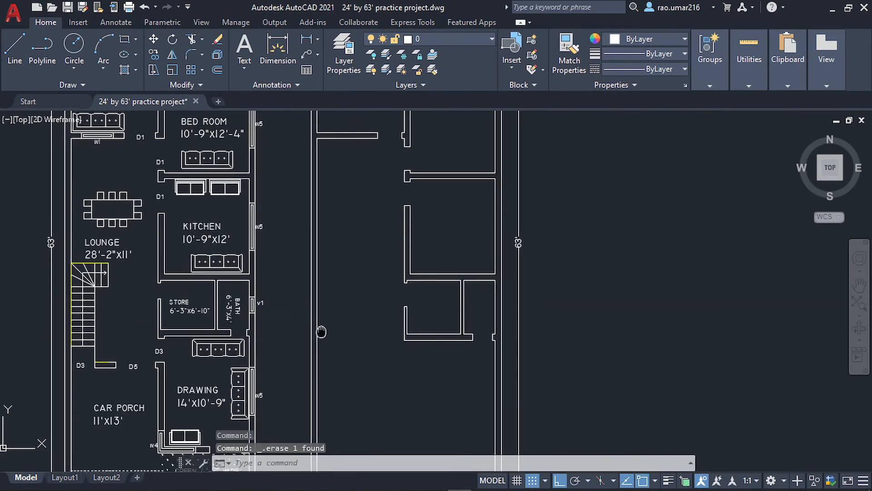
pyautogui.scroll(2, 375, 362)
pyautogui.click(555, 201)
pyautogui.write('o')
pyautogui.press('Return')
pyautogui.write("10'")
pyautogui.press('Return')
pyautogui.click(561, 193)
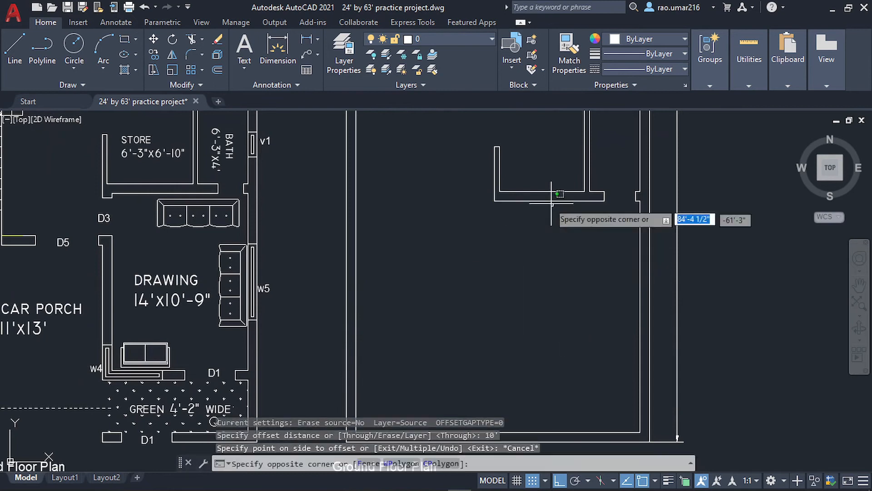
# Try to offset the store's lower wall line 10'9" downward and another 9" for the drawing room's end wall
pyautogui.click(548, 203)
pyautogui.write("10'9")
pyautogui.click(542, 337)
pyautogui.write('9')
pyautogui.press('Return')
# Extend both end wall lines to the outer wall and trim the outer wall's inner line between them
pyautogui.scroll(-3, 512, 300)
pyautogui.write('ex')
pyautogui.moveTo(508, 315); pyautogui.dragTo(516, 368)
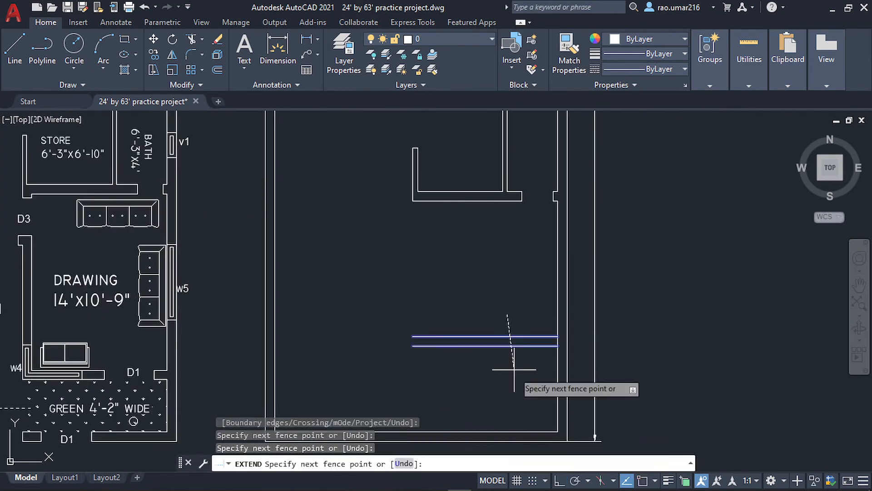
pyautogui.write('tr')
pyautogui.press('Escape')
pyautogui.scroll(-5, 504, 347)
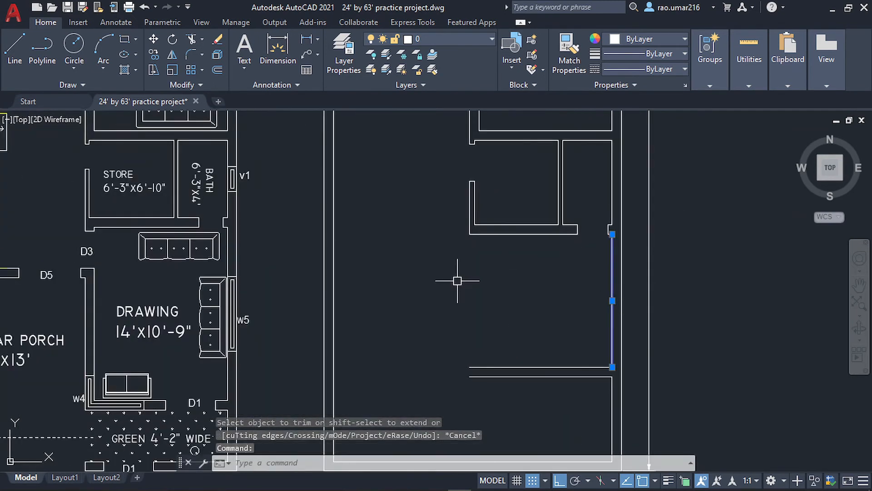
pyautogui.write('o')
pyautogui.press('Return')
pyautogui.write("14'")
pyautogui.press('Return')
pyautogui.press('Escape')
pyautogui.press('Escape')
pyautogui.click(567, 401)
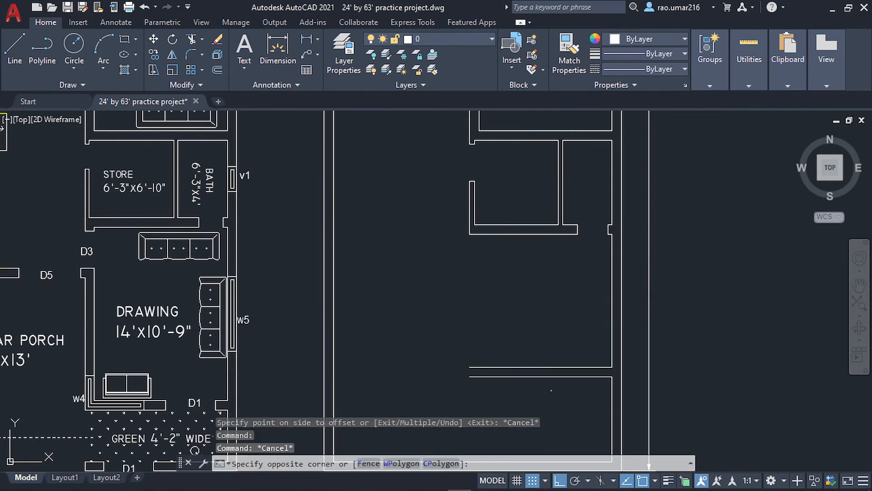
pyautogui.click(516, 347)
pyautogui.scroll(-2, 500, 291)
# Undo the offsets, extension and trim made for the drawing room's end wall
pyautogui.hotkey('ctrl', 'z')
pyautogui.hotkey('ctrl', 'z')
pyautogui.hotkey('ctrl', 'z')
pyautogui.hotkey('ctrl', 'z')
# Offset the store's lower wall line 14' downward and another 9" for the drawing room's end wall, joining both to the outer wall
pyautogui.write('o')
pyautogui.press('Return')
pyautogui.write("14'")
pyautogui.press('Return')
pyautogui.click(440, 301)
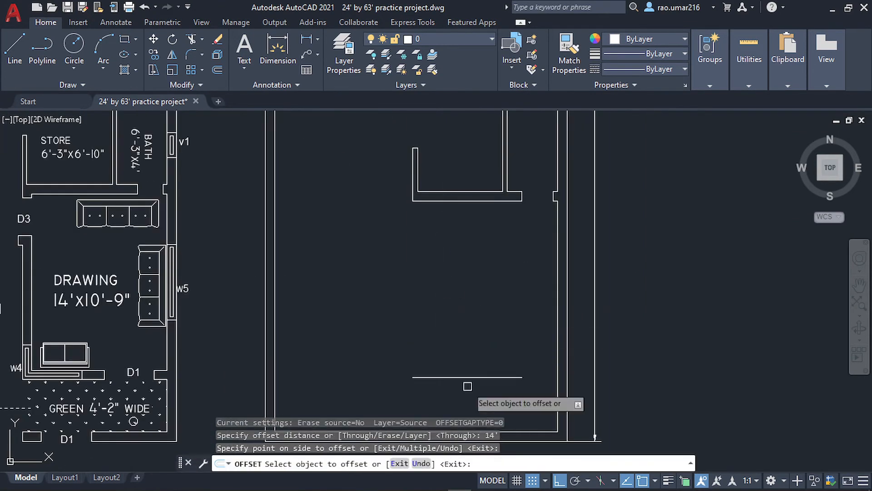
pyautogui.click(467, 376)
pyautogui.write('9')
pyautogui.press('Return')
pyautogui.click(475, 399)
pyautogui.click(458, 386)
pyautogui.scroll(-2, 605, 271)
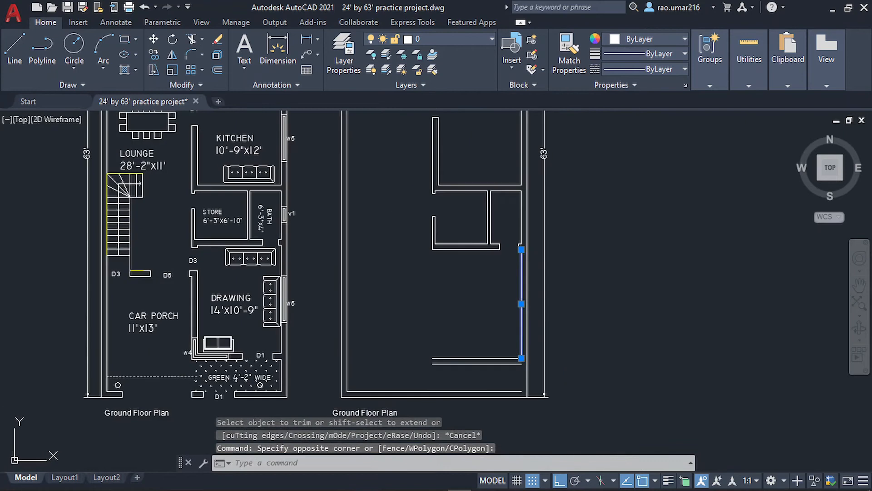
# Offset the outer wall's inner line 10'9" inward for the drawing room's side wall and fillet its corners with the end wall
pyautogui.write('o')
pyautogui.press('Return')
pyautogui.write("10'9")
pyautogui.press('Return')
pyautogui.click(446, 335)
pyautogui.write('f')
pyautogui.press('Return')
pyautogui.click(401, 336)
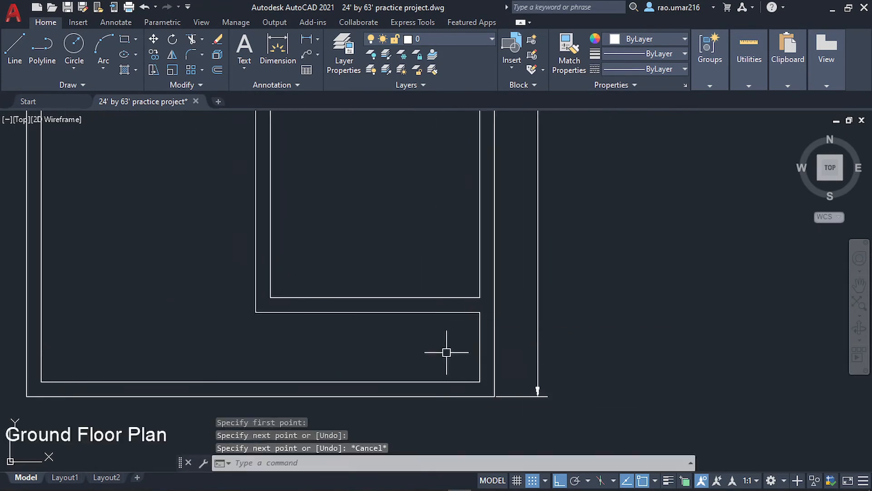
# Draw a line across the drawing room's side wall where it meets the store's lower wall
pyautogui.scroll(-2, 447, 352)
pyautogui.moveTo(253, 235); pyautogui.dragTo(510, 318, button='middle')
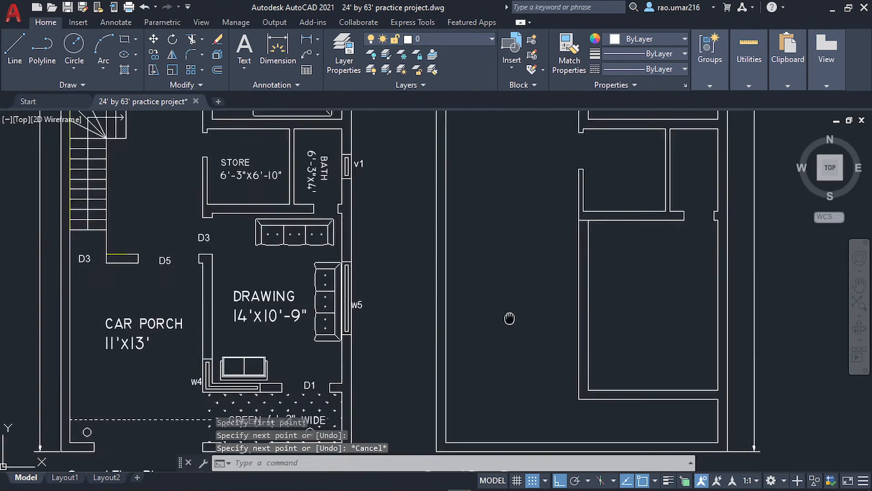
pyautogui.scroll(2, 590, 235)
pyautogui.scroll(4, 500, 231)
pyautogui.write('l')
pyautogui.press('Return')
pyautogui.click(478, 246)
pyautogui.click(441, 246)
pyautogui.write('o')
pyautogui.press('Return')
pyautogui.press('Escape')
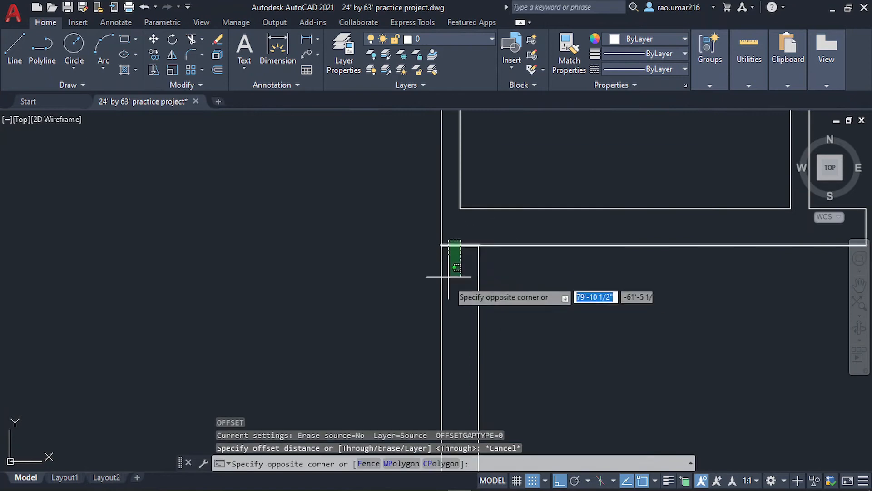
# Offset the line across the drawing room's side wall 4" downward and another 4' to mark the door opening
pyautogui.click(461, 245)
pyautogui.write('o')
pyautogui.press('Return')
pyautogui.write('4')
pyautogui.press('Return')
pyautogui.click(367, 319)
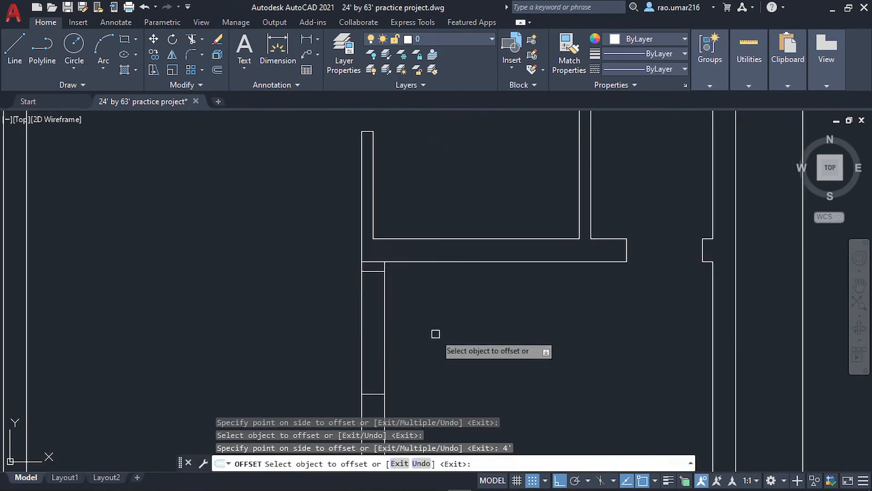
# Trim the side wall lines between the two marks to open the drawing room's doorway
pyautogui.press('Escape')
pyautogui.write('tr')
pyautogui.press('Return')
pyautogui.scroll(-5, 359, 281)
pyautogui.press('Escape')
# Compare the redrawn walls with the original plan, from the drawing room and stairs up to the bed rooms and baths
pyautogui.moveTo(356, 334)
pyautogui.mouseDown(button='middle')
pyautogui.moveTo(392, 301)
pyautogui.moveTo(391, 393)
pyautogui.mouseUp(button='middle')
pyautogui.moveTo(371, 309); pyautogui.dragTo(451, 338, button='middle')
pyautogui.moveTo(410, 300)
pyautogui.mouseDown(button='middle')
pyautogui.moveTo(418, 300)
pyautogui.moveTo(370, 313)
pyautogui.mouseUp(button='middle')
pyautogui.scroll(-3, 370, 312)
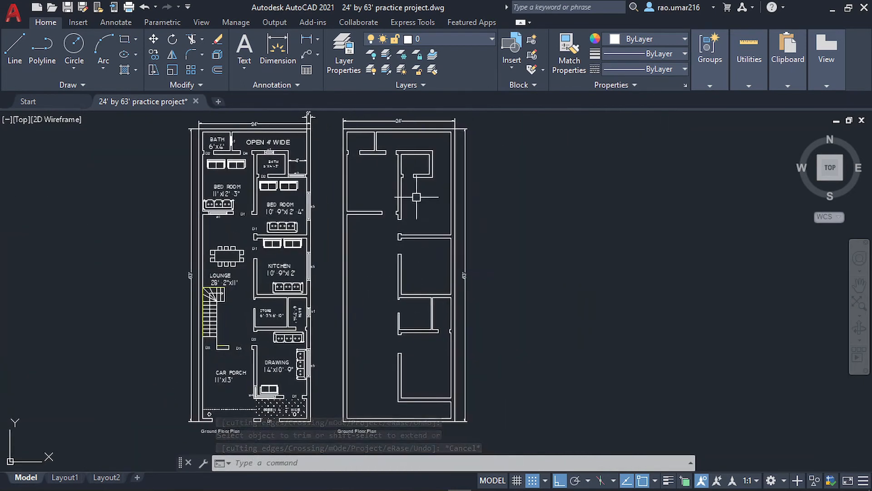
pyautogui.moveTo(352, 267); pyautogui.dragTo(373, 260, button='middle')
pyautogui.scroll(4, 426, 412)
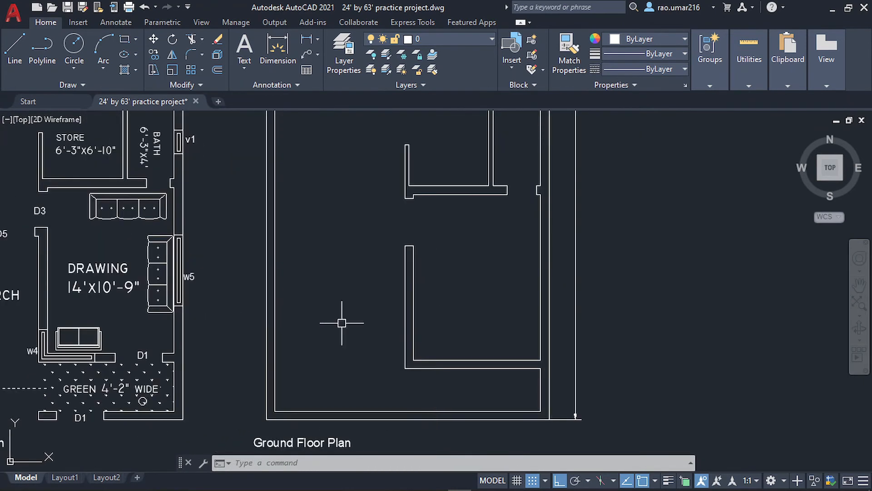
pyautogui.moveTo(269, 299)
pyautogui.mouseDown(button='middle')
pyautogui.moveTo(452, 309)
pyautogui.moveTo(474, 338)
pyautogui.mouseUp(button='middle')
pyautogui.moveTo(320, 293); pyautogui.dragTo(401, 377, button='middle')
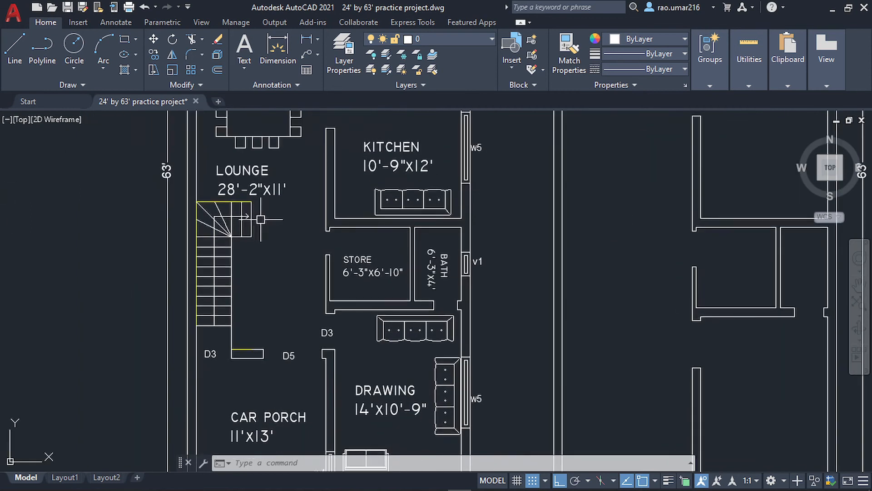
pyautogui.moveTo(300, 123); pyautogui.dragTo(299, 259, button='middle')
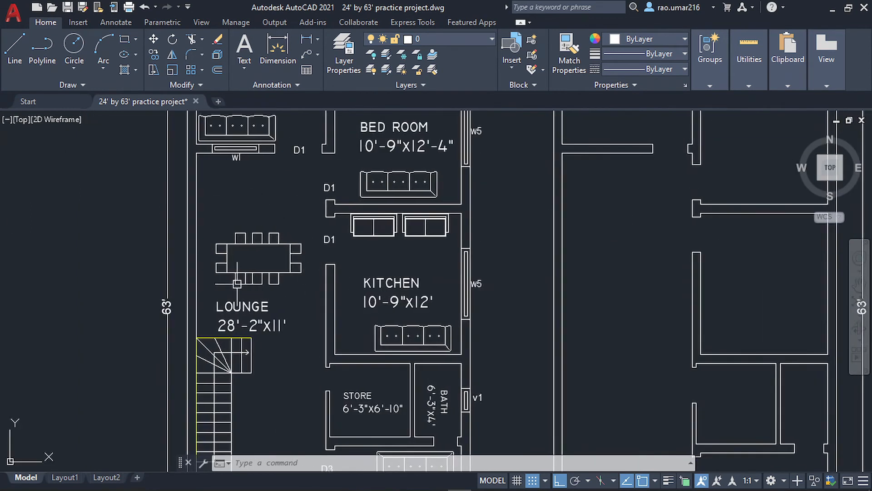
pyautogui.moveTo(321, 140)
pyautogui.mouseDown(button='middle')
pyautogui.moveTo(295, 234)
pyautogui.moveTo(312, 375)
pyautogui.mouseUp(button='middle')
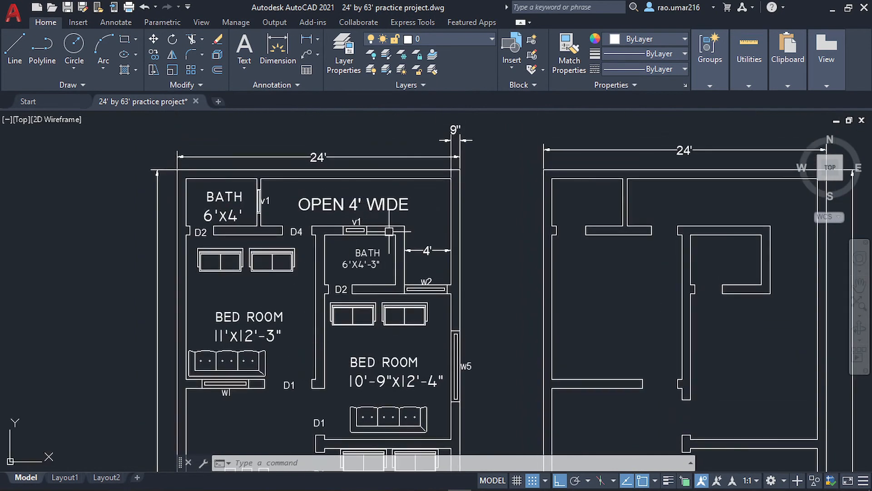
# Examine the car porch, green area, doors and windows at the front of the original plan
pyautogui.moveTo(264, 311); pyautogui.dragTo(258, 132, button='middle')
pyautogui.moveTo(261, 345)
pyautogui.mouseDown(button='middle')
pyautogui.moveTo(265, 181)
pyautogui.moveTo(274, 227)
pyautogui.mouseUp(button='middle')
pyautogui.moveTo(274, 386); pyautogui.dragTo(273, 278, button='middle')
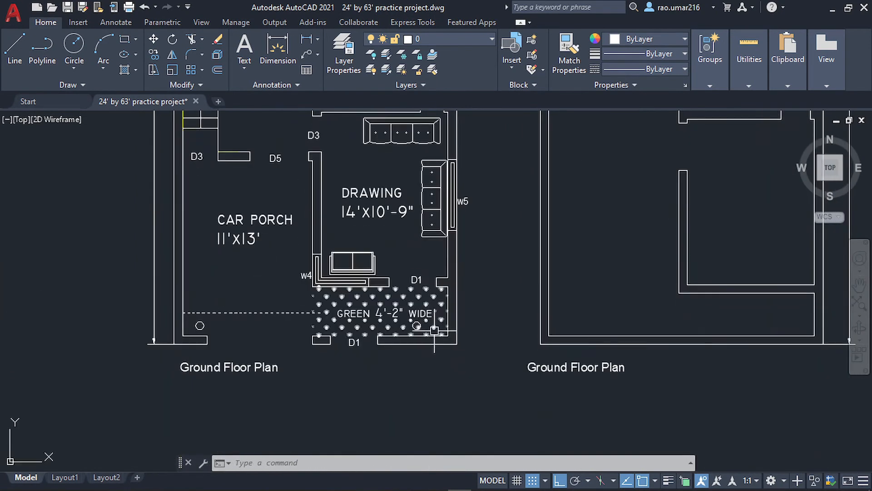
pyautogui.scroll(4, 432, 309)
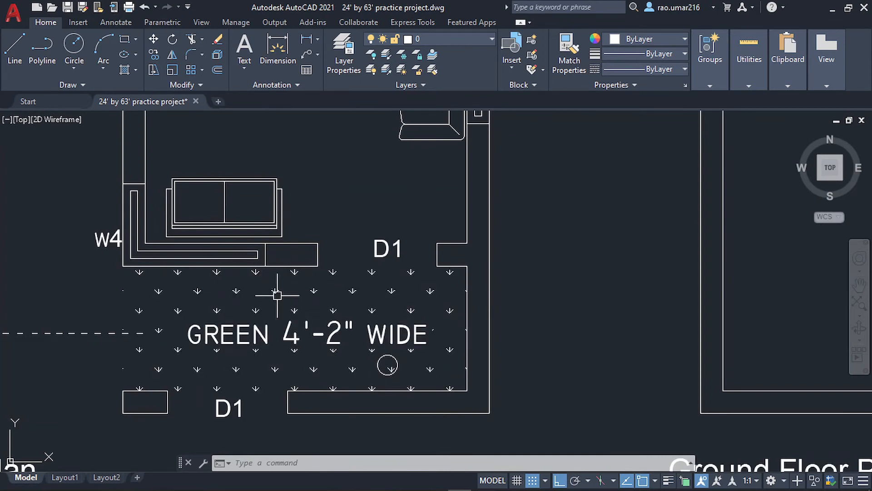
pyautogui.scroll(-4, 382, 308)
pyautogui.moveTo(382, 308); pyautogui.dragTo(406, 344, button='middle')
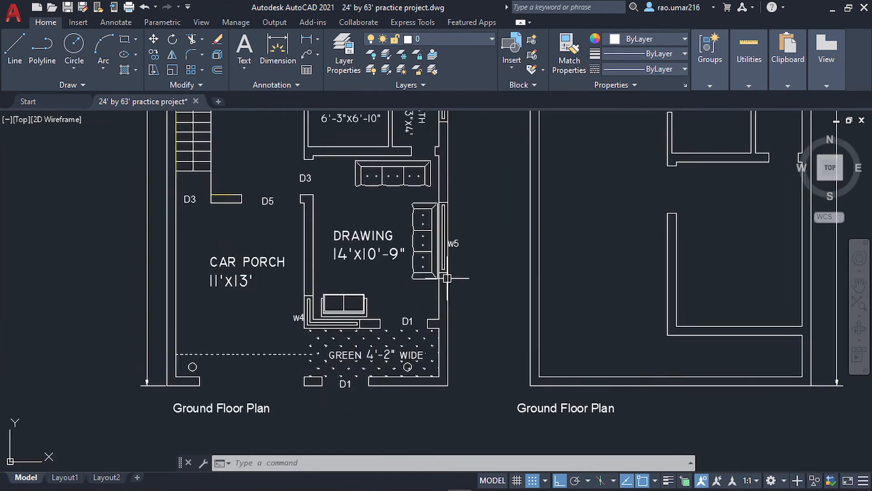
pyautogui.moveTo(448, 249); pyautogui.dragTo(446, 249, button='middle')
pyautogui.scroll(2, 447, 252)
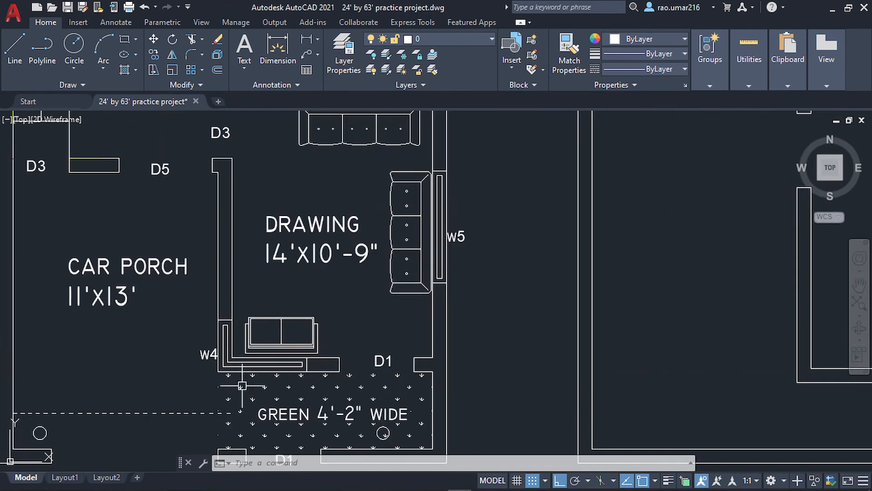
# Inspect the circle and dashed line in the original plan's car porch and the drawing room and store beside the redrawn walls
pyautogui.moveTo(247, 383); pyautogui.dragTo(331, 332, button='middle')
pyautogui.click(248, 335)
pyautogui.click(201, 398)
pyautogui.press('Escape')
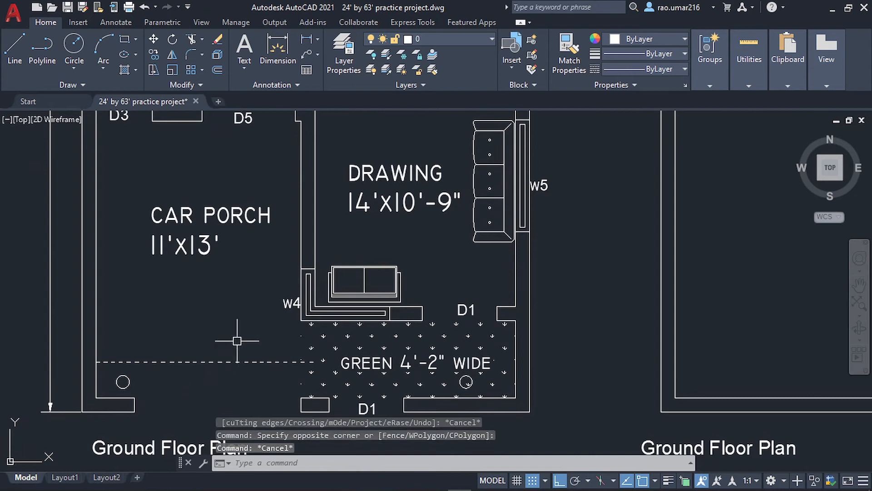
pyautogui.scroll(4, 114, 387)
pyautogui.click(168, 386)
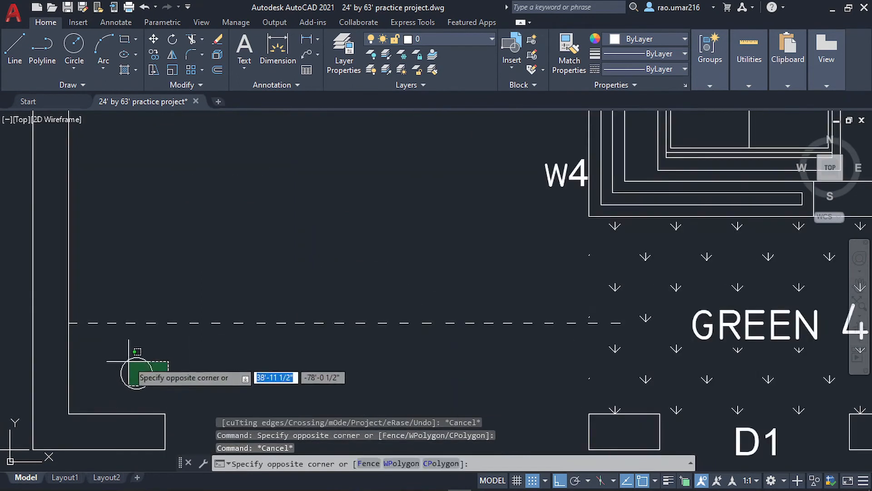
pyautogui.click(129, 360)
pyautogui.press('Escape')
pyautogui.scroll(-4, 290, 353)
pyautogui.moveTo(334, 287); pyautogui.dragTo(281, 354, button='middle')
pyautogui.moveTo(285, 291)
pyautogui.mouseDown(button='middle')
pyautogui.moveTo(282, 298)
pyautogui.moveTo(280, 259)
pyautogui.moveTo(246, 325)
pyautogui.mouseUp(button='middle')
pyautogui.scroll(-2, 330, 248)
pyautogui.moveTo(327, 249); pyautogui.dragTo(268, 298, button='middle')
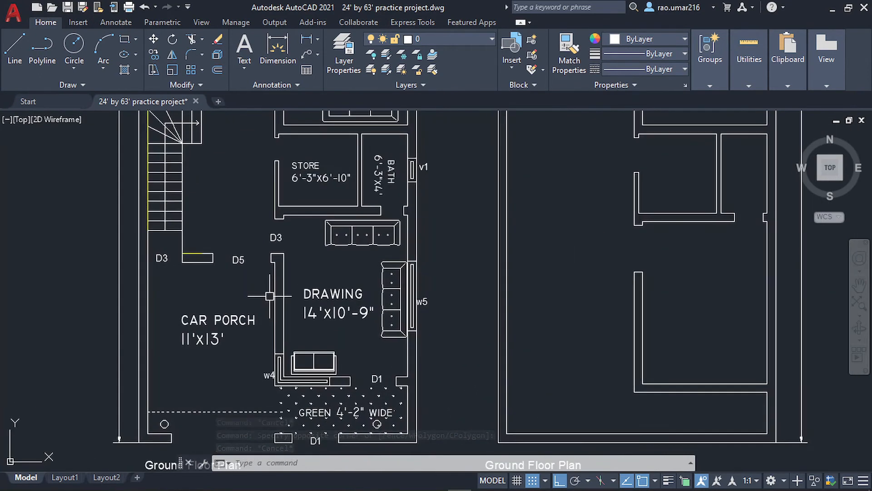
pyautogui.moveTo(312, 273); pyautogui.dragTo(238, 342, button='middle')
pyautogui.moveTo(404, 214); pyautogui.dragTo(240, 325, button='middle')
# Make a window selection and a crossing selection over the empty area beside the redrawn kitchen wall
pyautogui.click(297, 200)
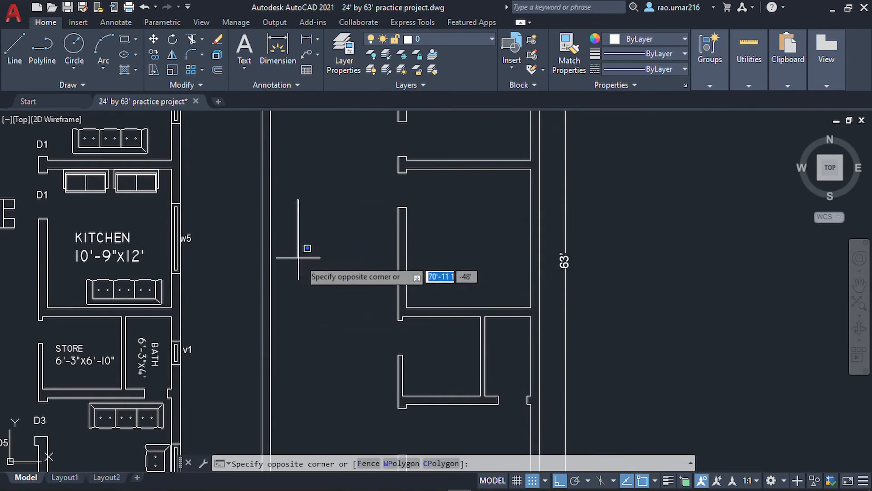
pyautogui.click(375, 322)
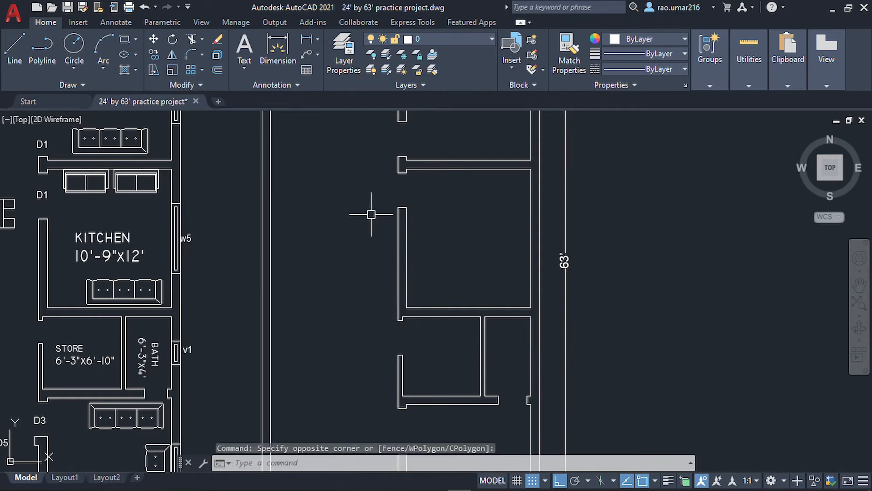
pyautogui.click(382, 200)
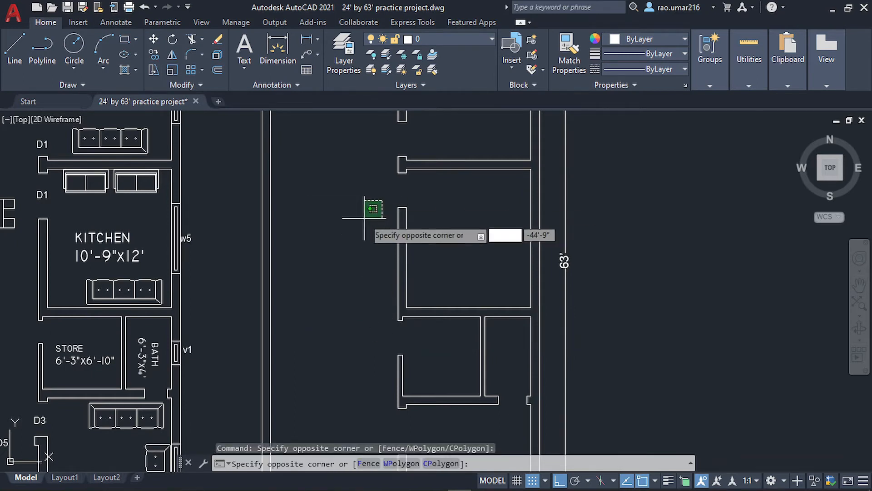
pyautogui.click(296, 300)
# Select the end line of the redrawn kitchen's side wall, crossing-select the wall lines below it, and clear both selections
pyautogui.moveTo(382, 214); pyautogui.dragTo(315, 221, button='middle')
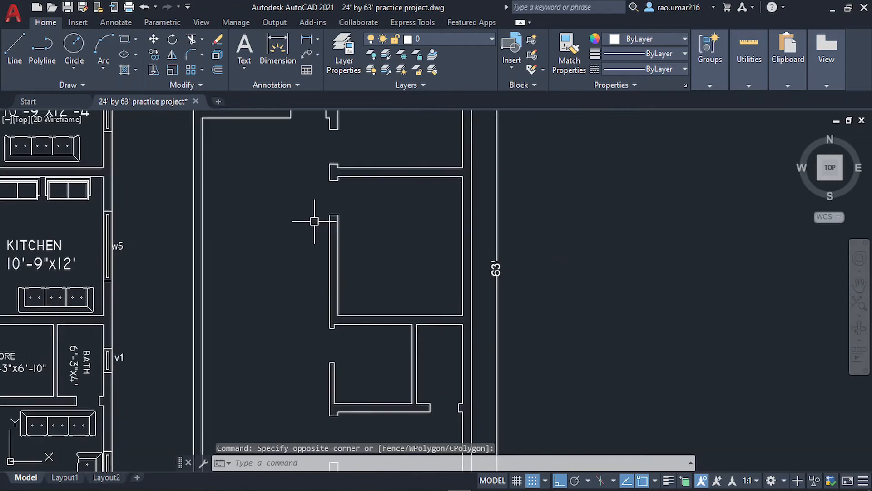
pyautogui.scroll(4, 307, 186)
pyautogui.click(360, 229)
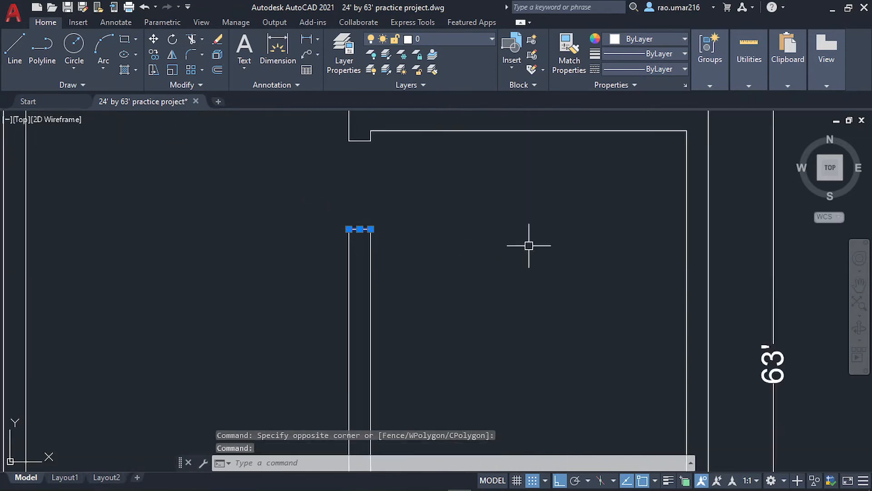
pyautogui.press('Escape')
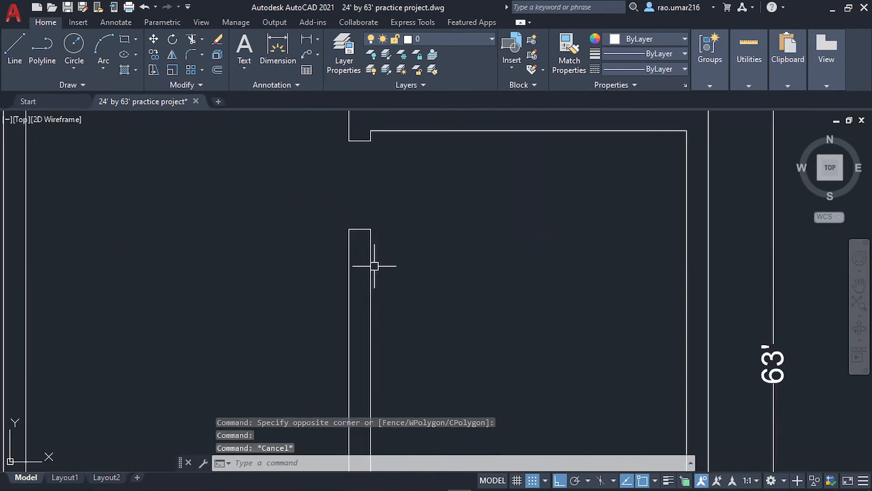
pyautogui.click(400, 279)
pyautogui.click(316, 284)
pyautogui.press('Escape')
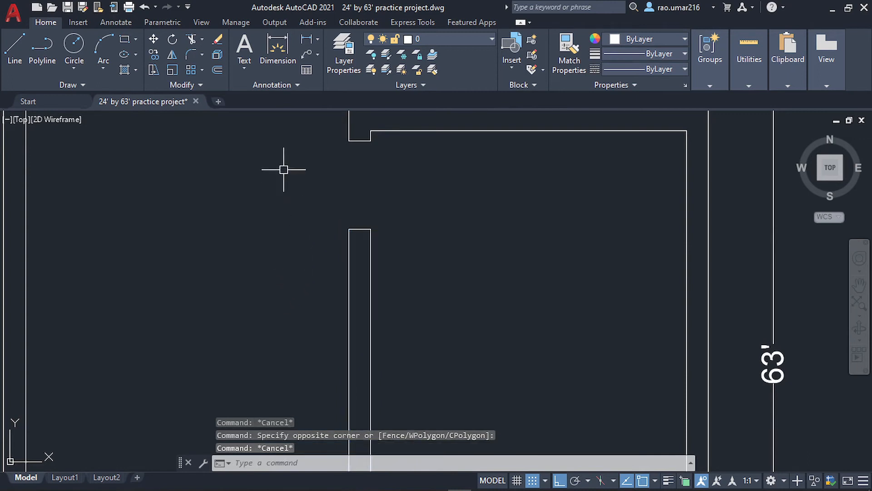
# Window-select only the kitchen side wall's end line, crossing-select its two long lines, and clear both selections
pyautogui.click(287, 192)
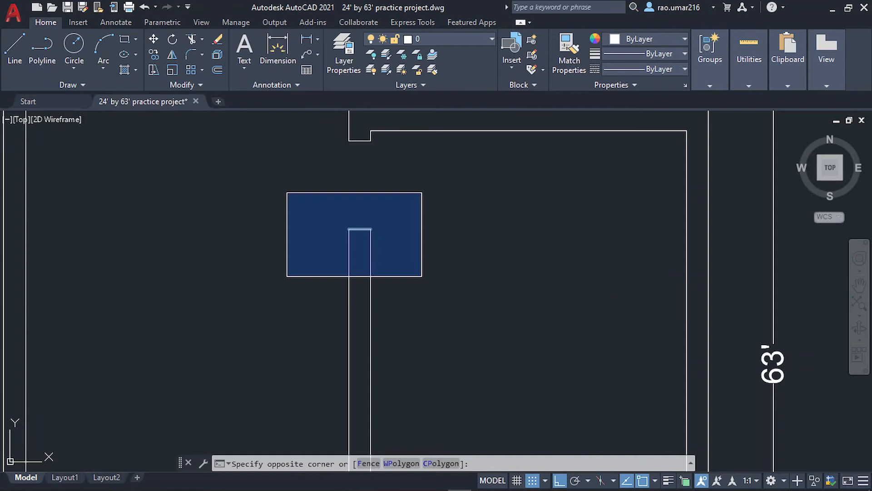
pyautogui.click(422, 276)
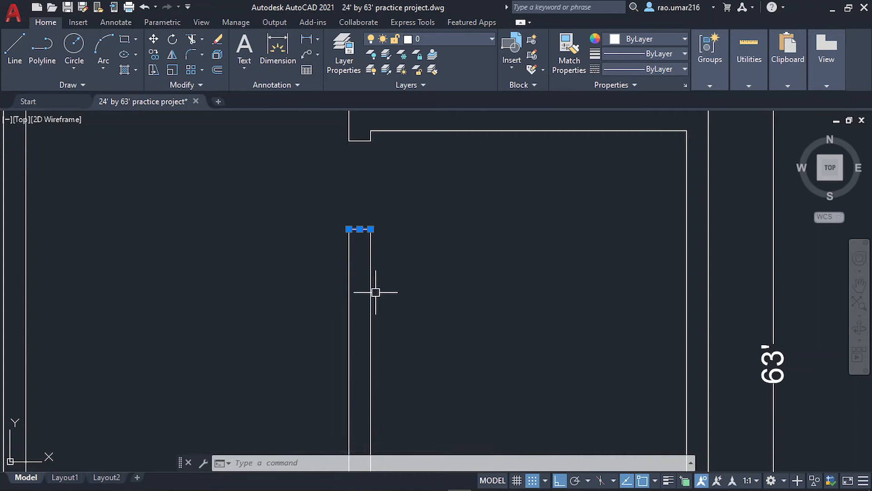
pyautogui.moveTo(375, 292); pyautogui.dragTo(338, 236, button='middle')
pyautogui.press('Escape')
pyautogui.scroll(-2, 353, 249)
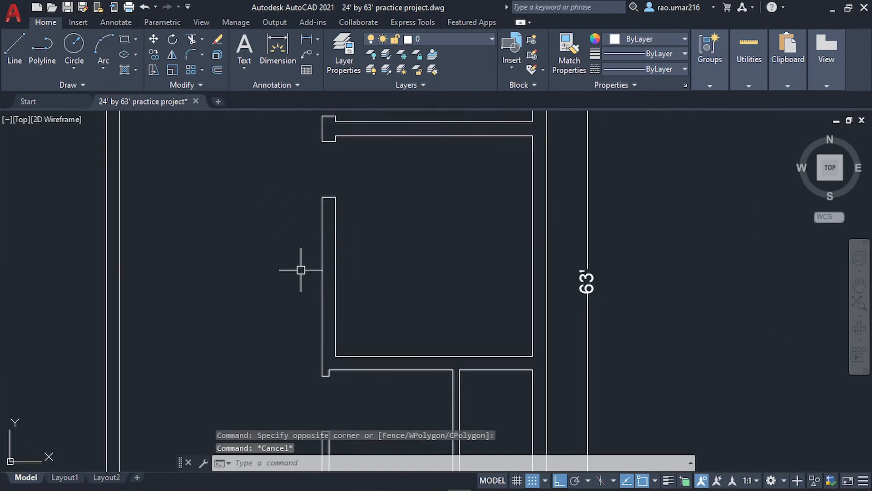
pyautogui.click(366, 247)
pyautogui.click(253, 248)
pyautogui.press('Escape')
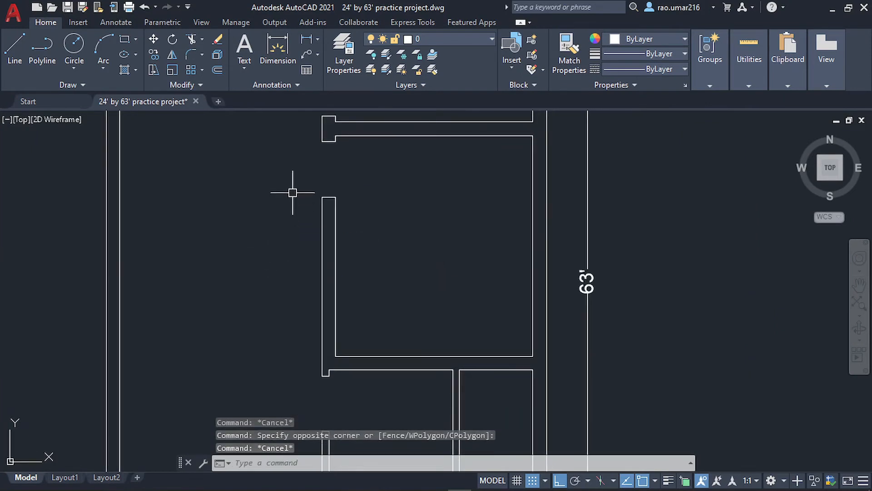
# Window-select the kitchen side wall's end line together with both long lines, and clear the selection
pyautogui.click(292, 176)
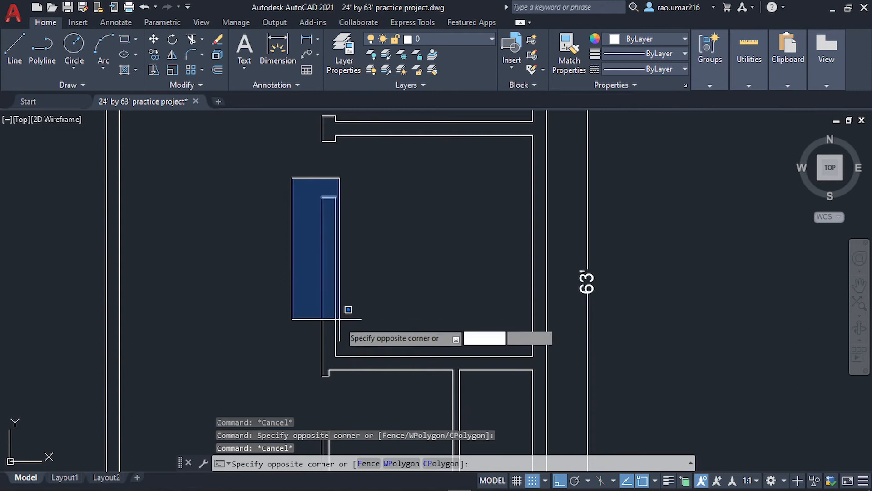
pyautogui.click(352, 377)
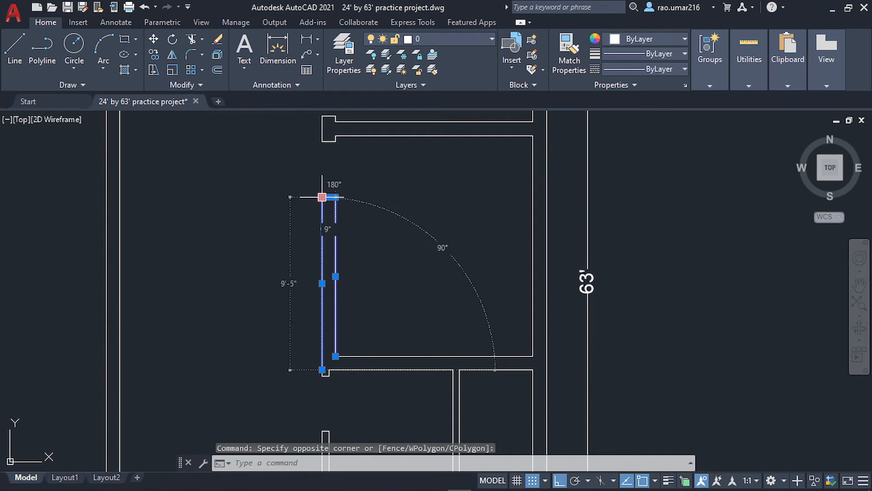
pyautogui.scroll(3, 331, 195)
pyautogui.press('Escape')
pyautogui.scroll(-2, 303, 259)
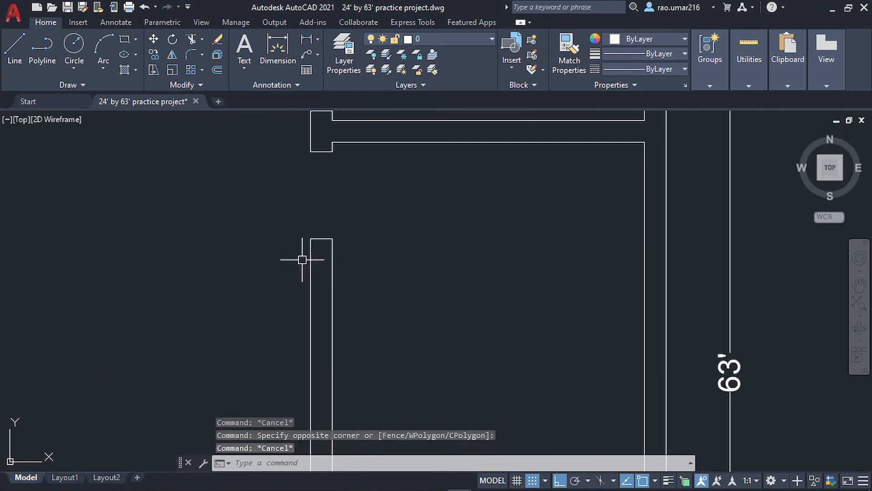
pyautogui.moveTo(302, 259); pyautogui.dragTo(272, 196, button='middle')
pyautogui.moveTo(286, 294); pyautogui.dragTo(286, 200, button='middle')
pyautogui.scroll(2, 279, 340)
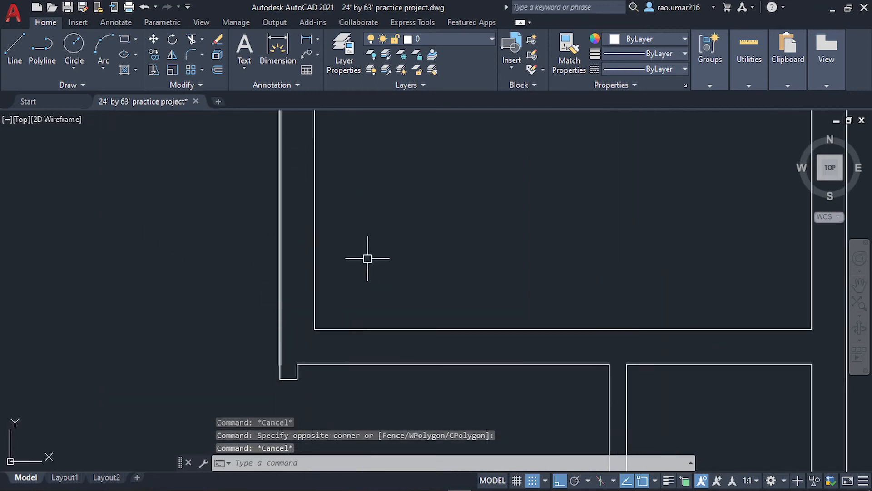
pyautogui.scroll(-2, 367, 258)
pyautogui.scroll(5, 340, 305)
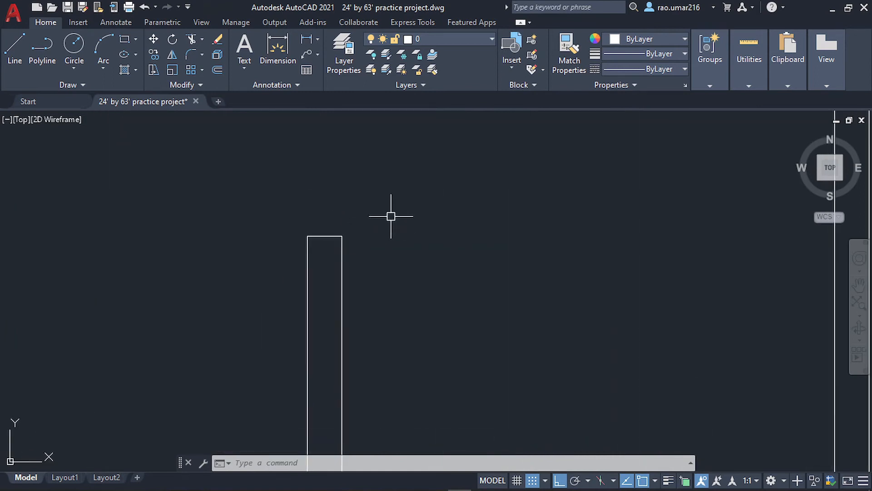
# Contrast crossing and window selections around the door end of the kitchen side wall, clearing each selection
pyautogui.click(246, 189)
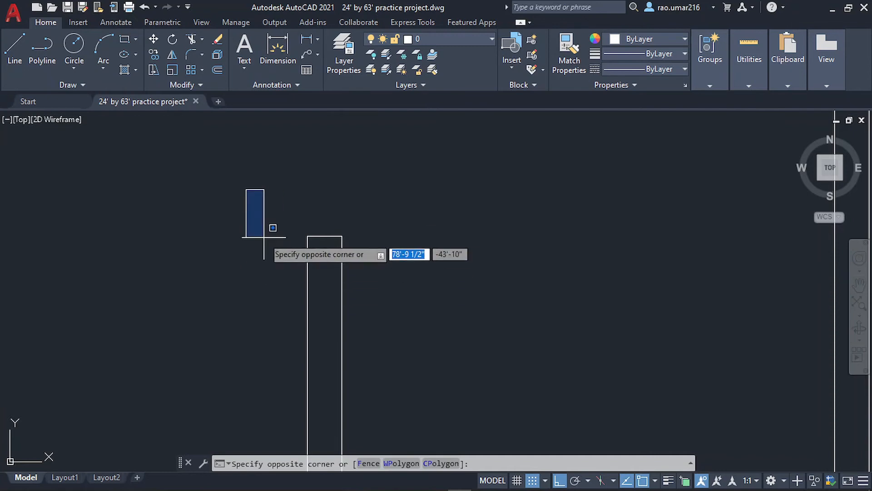
pyautogui.press('Escape')
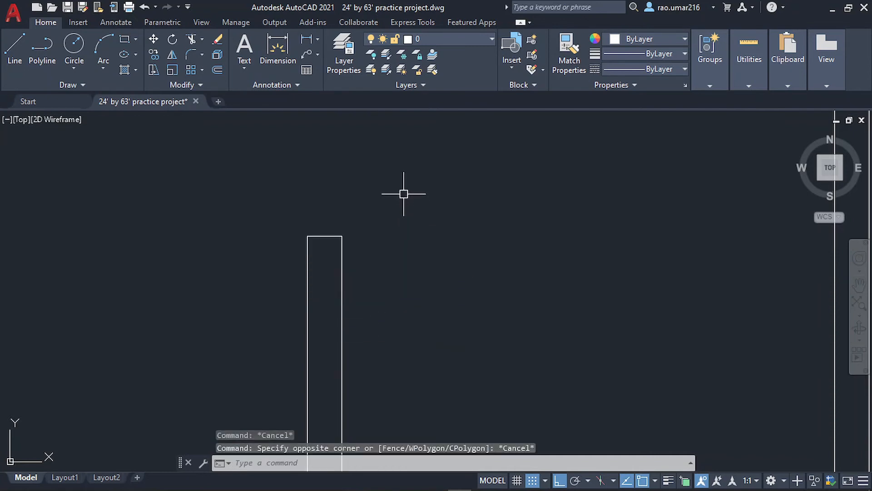
pyautogui.click(411, 187)
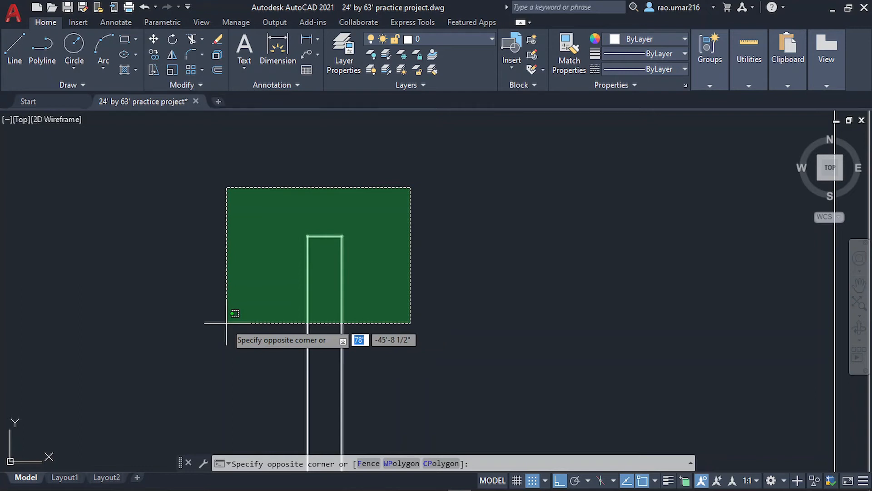
pyautogui.click(228, 323)
pyautogui.press('Escape')
pyautogui.click(243, 198)
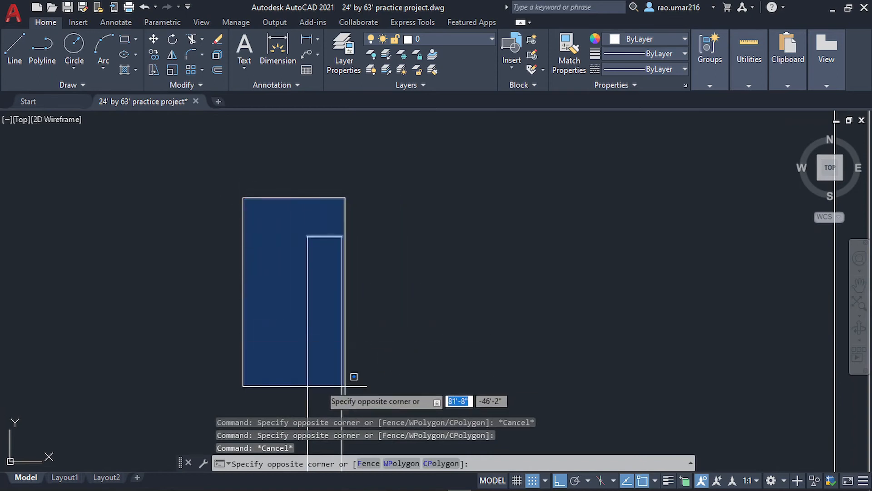
pyautogui.click(404, 322)
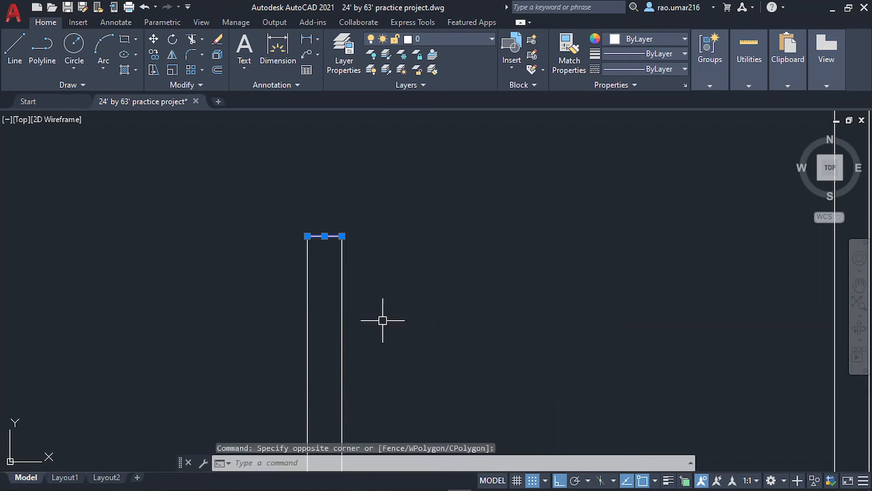
pyautogui.press('Escape')
pyautogui.click(387, 212)
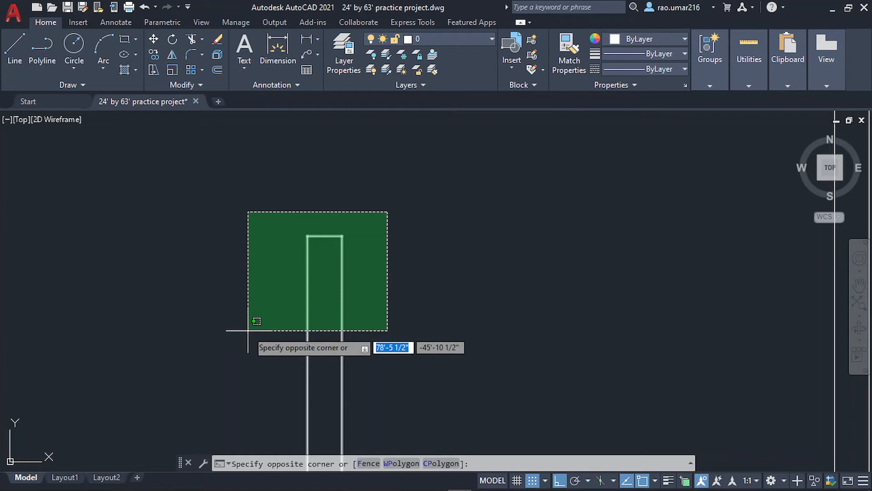
pyautogui.press('Escape')
# Examine the V1 ventilator in the 6'x4' bath's side wall in the original plan
pyautogui.scroll(-5, 342, 237)
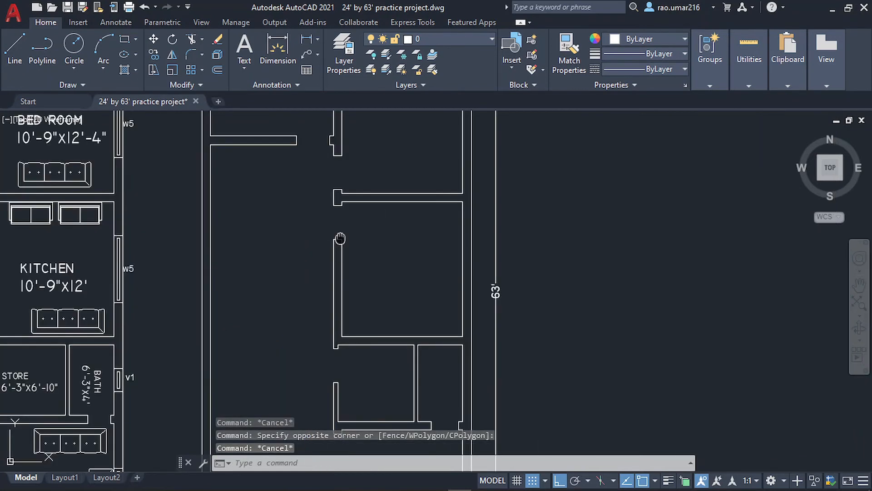
pyautogui.moveTo(341, 329); pyautogui.dragTo(318, 297, button='middle')
pyautogui.scroll(-2, 319, 298)
pyautogui.scroll(5, 91, 249)
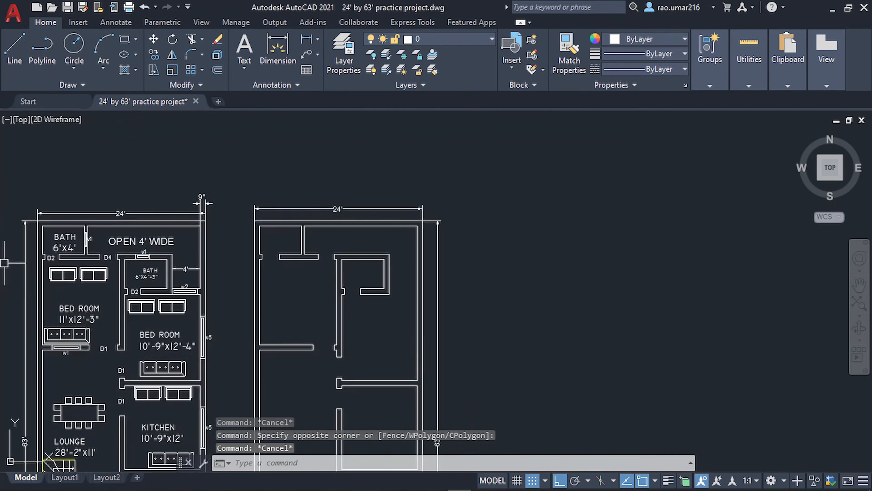
pyautogui.scroll(4, 112, 252)
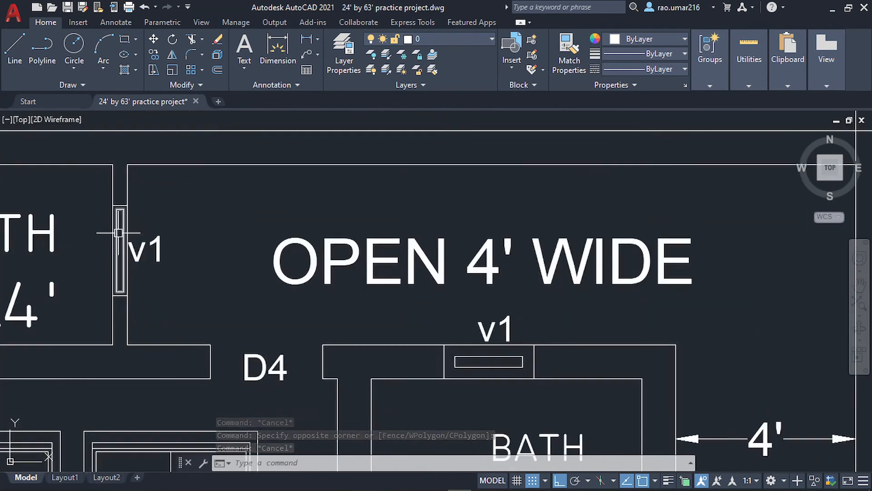
pyautogui.click(118, 232)
pyautogui.press('Escape')
# Draw a short line across the redrawn 6'x4' bath's side wall, joining the midpoints of its two faces
pyautogui.scroll(-2, 319, 260)
pyautogui.moveTo(319, 260); pyautogui.dragTo(158, 266, button='middle')
pyautogui.moveTo(439, 267); pyautogui.dragTo(425, 271, button='middle')
pyautogui.scroll(-2, 318, 270)
pyautogui.scroll(6, 446, 259)
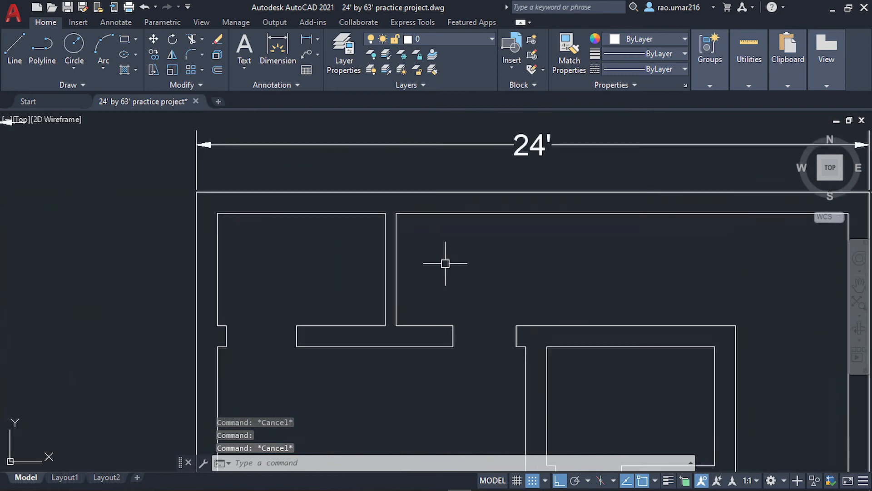
pyautogui.write('l')
pyautogui.press('Return')
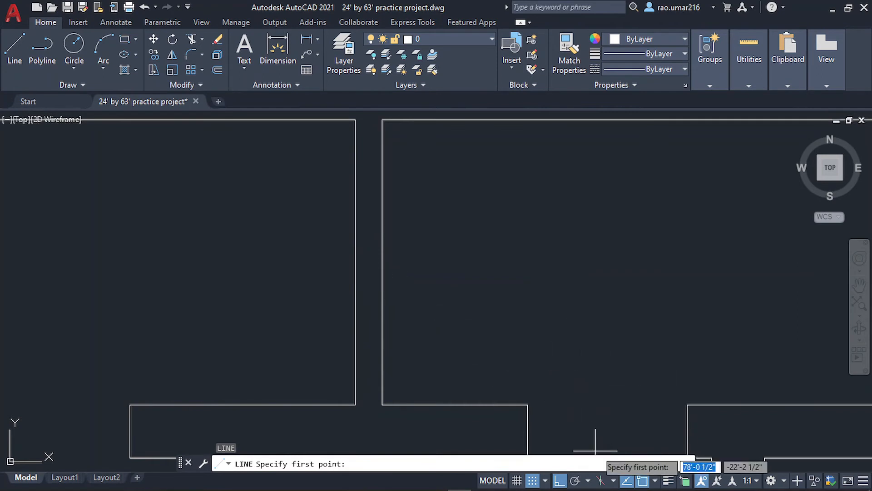
pyautogui.click(649, 480)
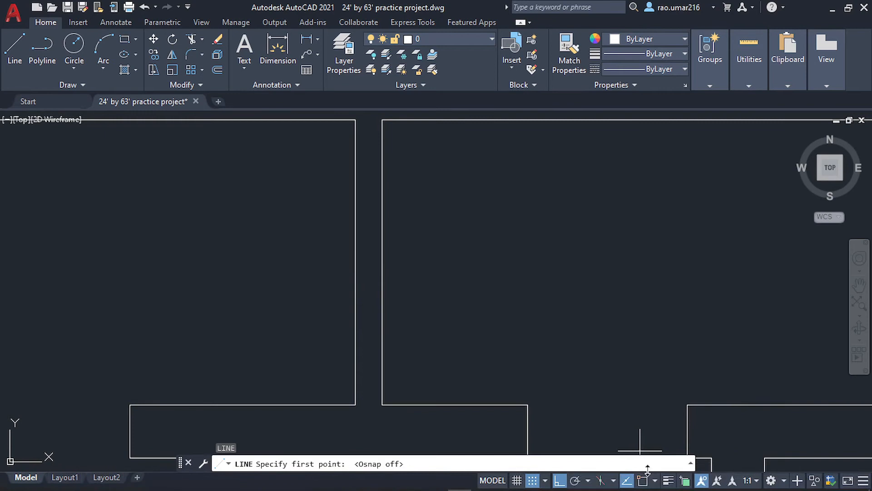
pyautogui.click(647, 482)
pyautogui.click(656, 480)
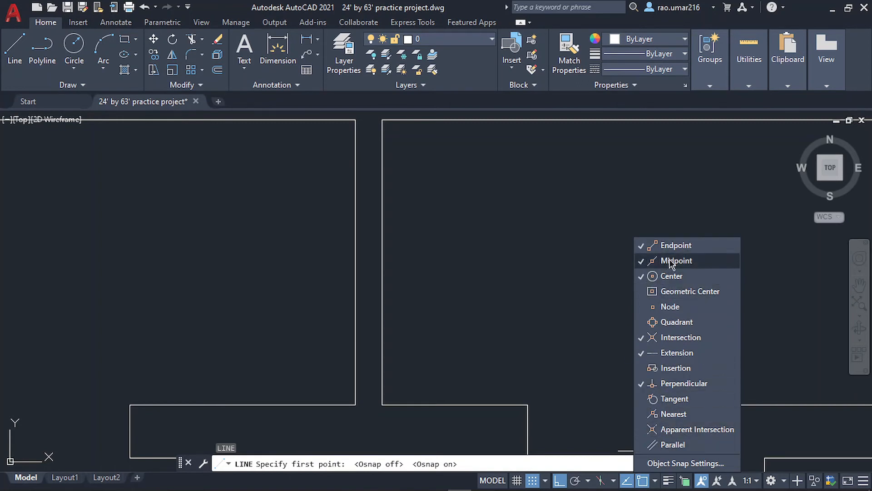
pyautogui.click(559, 301)
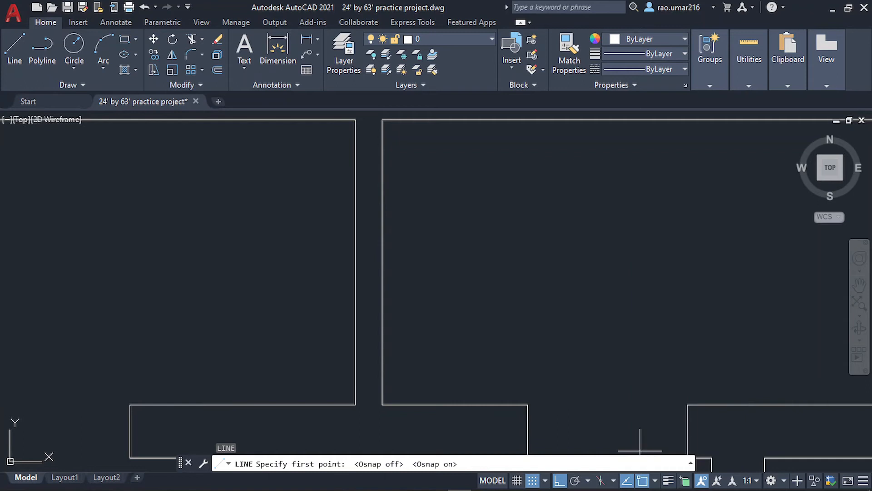
pyautogui.click(381, 262)
pyautogui.click(356, 262)
pyautogui.press('Escape')
pyautogui.press('Escape')
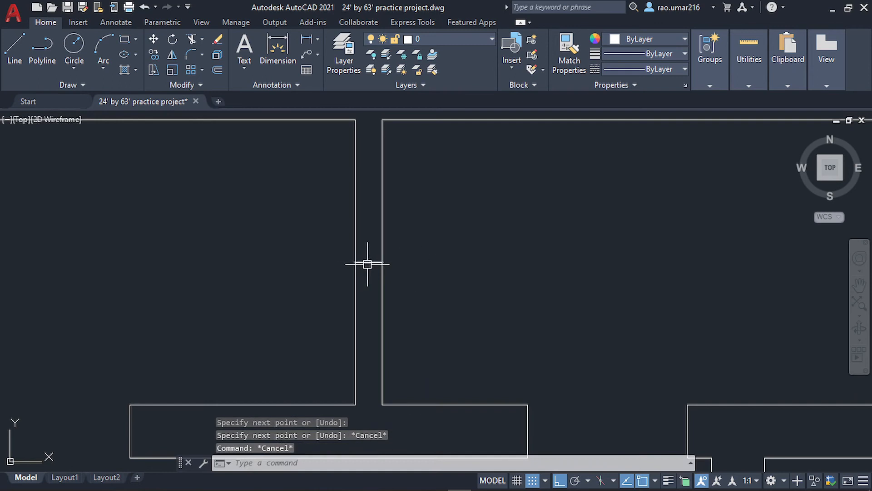
# Offset the short line across the redrawn 6'x4' bath's side wall 1' to both sides, and delete the original middle line
pyautogui.click(367, 262)
pyautogui.write('o')
pyautogui.press('Return')
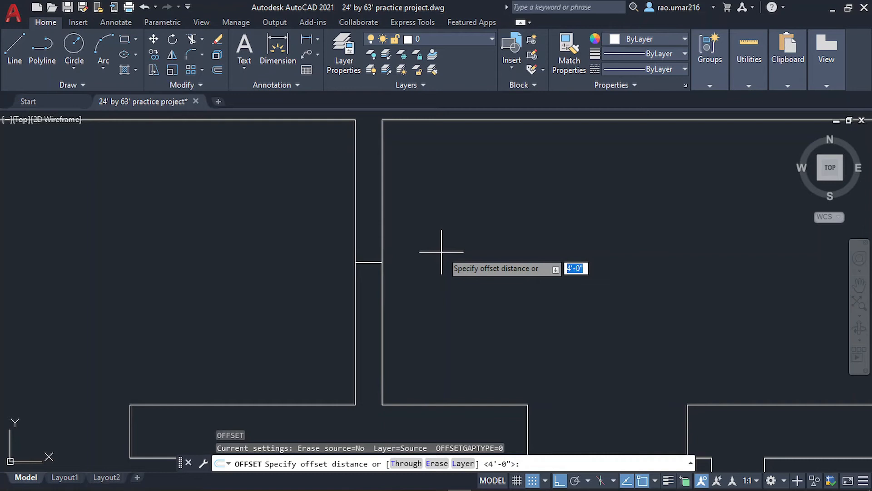
pyautogui.press('Return')
pyautogui.click(444, 211)
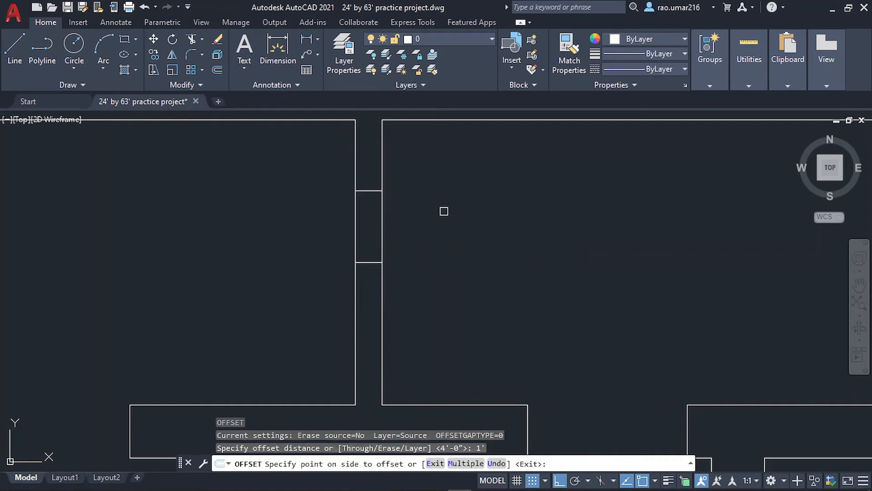
pyautogui.click(366, 262)
pyautogui.click(364, 361)
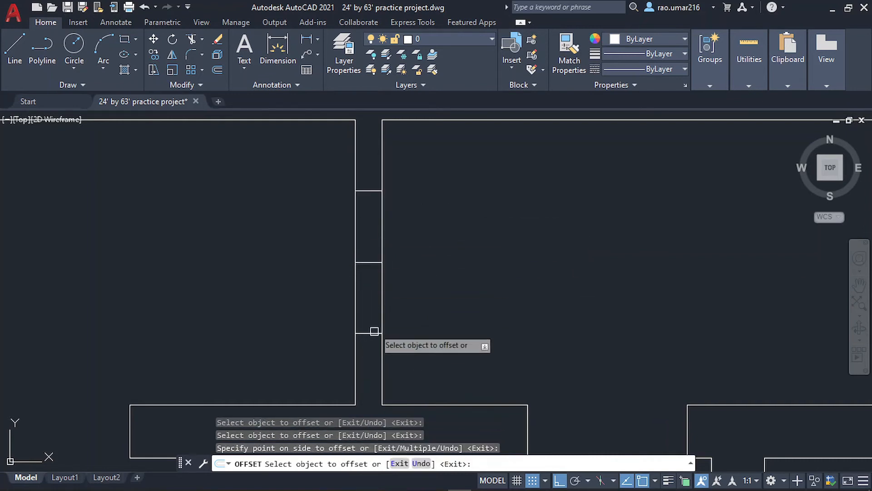
pyautogui.press('Escape')
pyautogui.click(370, 261)
pyautogui.press('Delete')
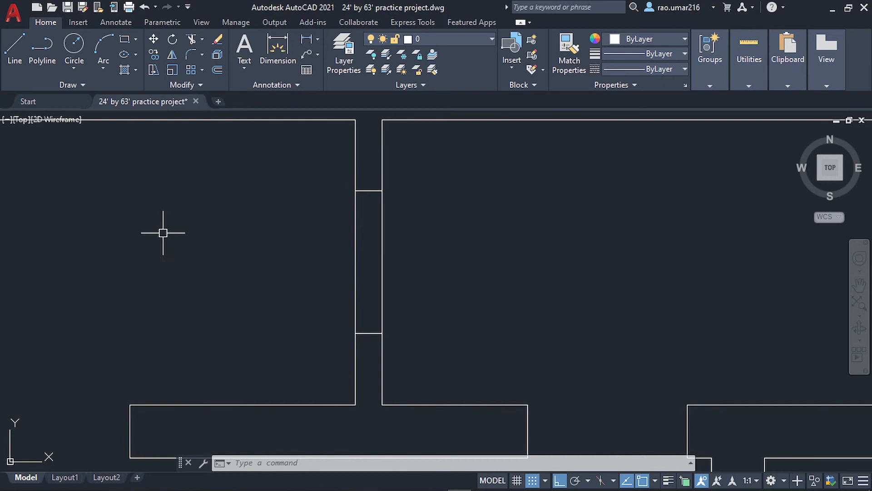
# Draw a rectangle over the ventilator opening in the 6'x4' bath's side wall, between opposite ends of the two cross lines
pyautogui.write('ec')
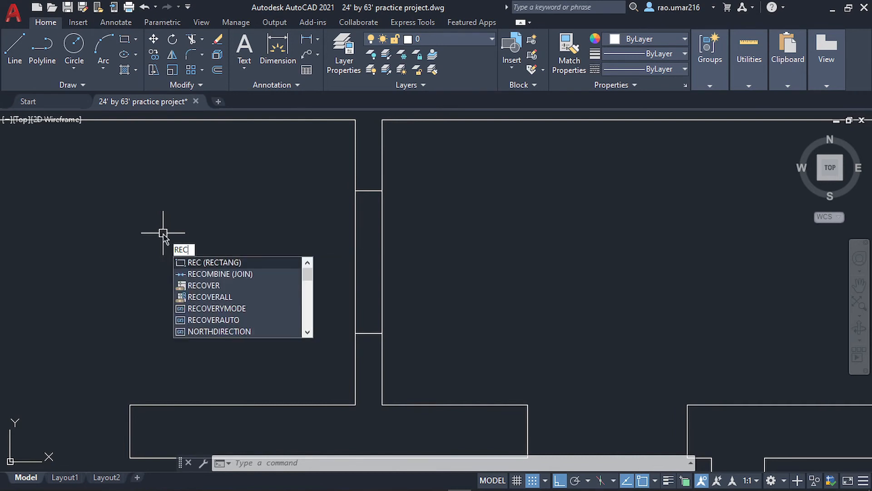
pyautogui.press('Return')
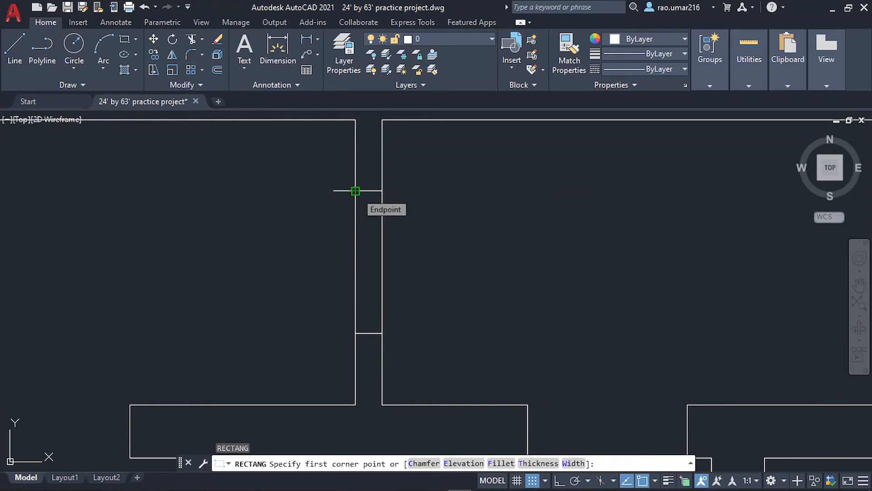
pyautogui.click(355, 191)
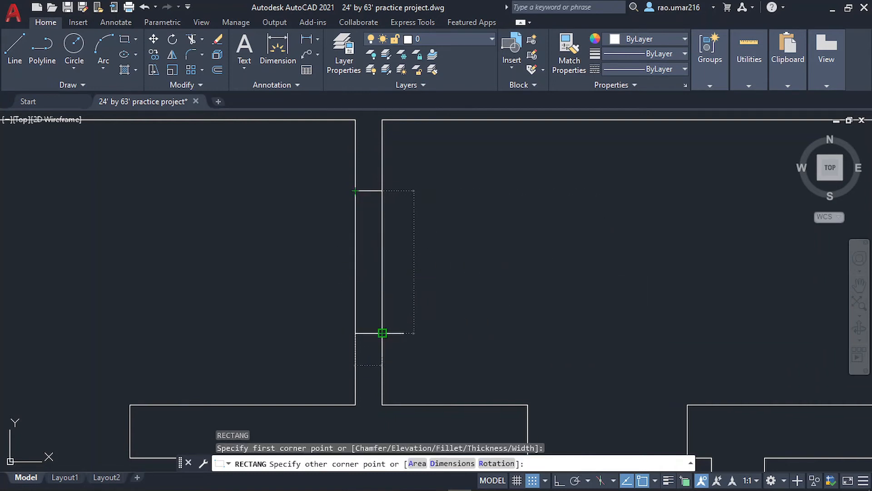
pyautogui.click(383, 333)
pyautogui.press('Escape')
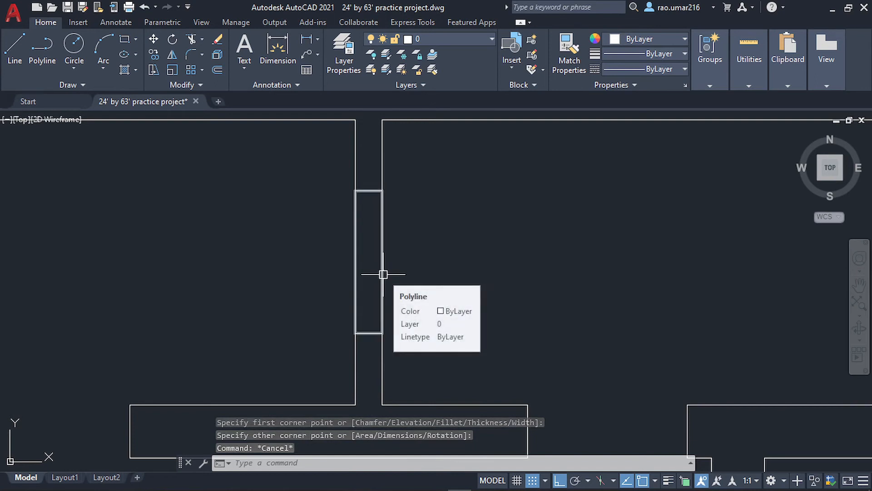
# Offset the ventilator rectangle in the 6'x4' bath's side wall 1" inward
pyautogui.click(383, 275)
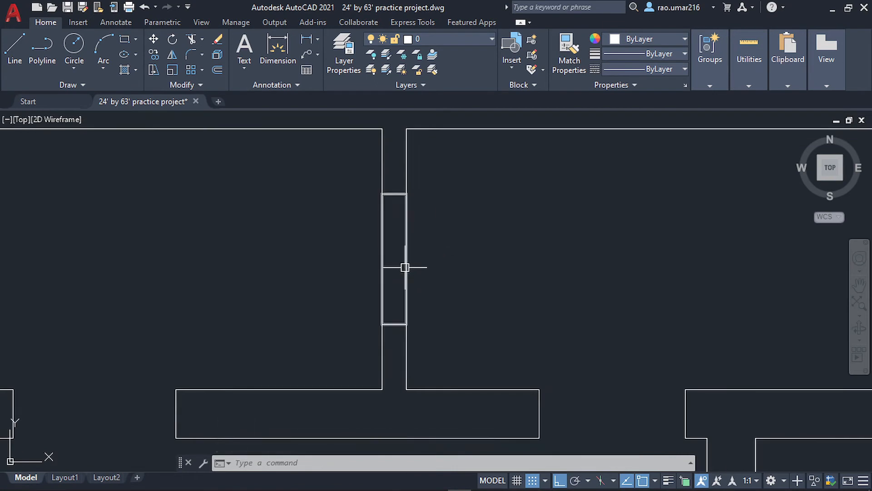
pyautogui.click(405, 268)
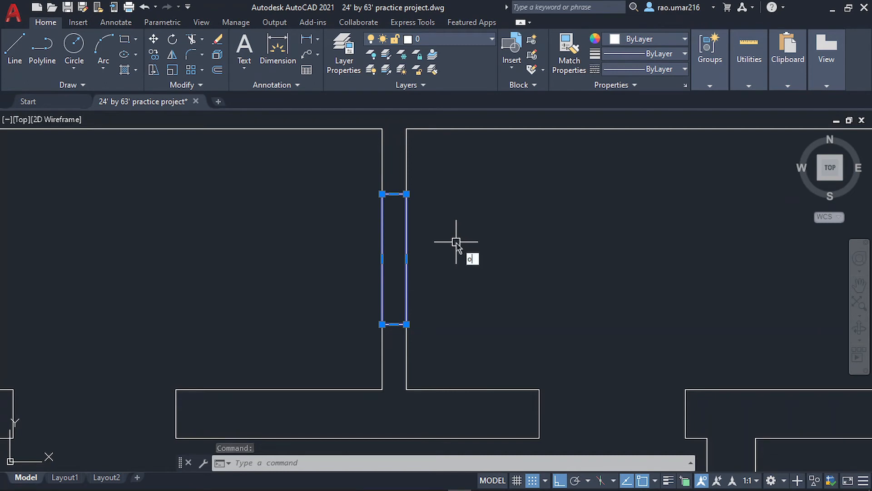
pyautogui.write('o')
pyautogui.press('Return')
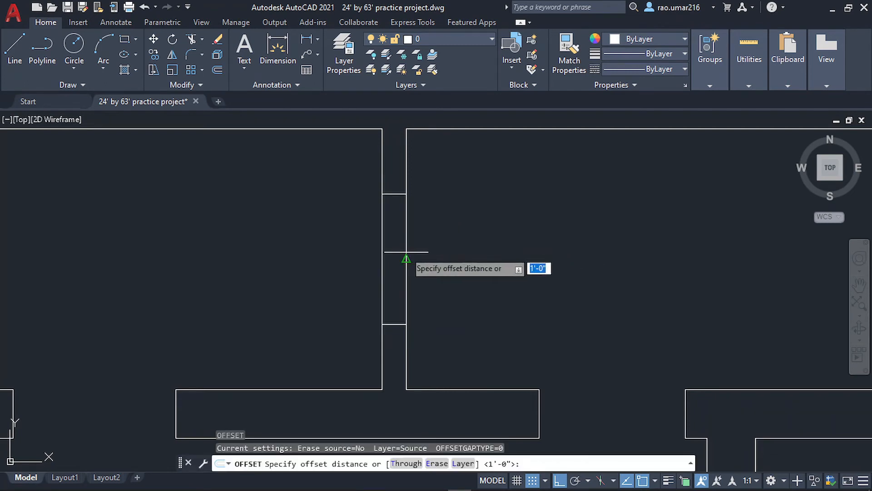
pyautogui.write('1')
pyautogui.press('Return')
pyautogui.click(406, 258)
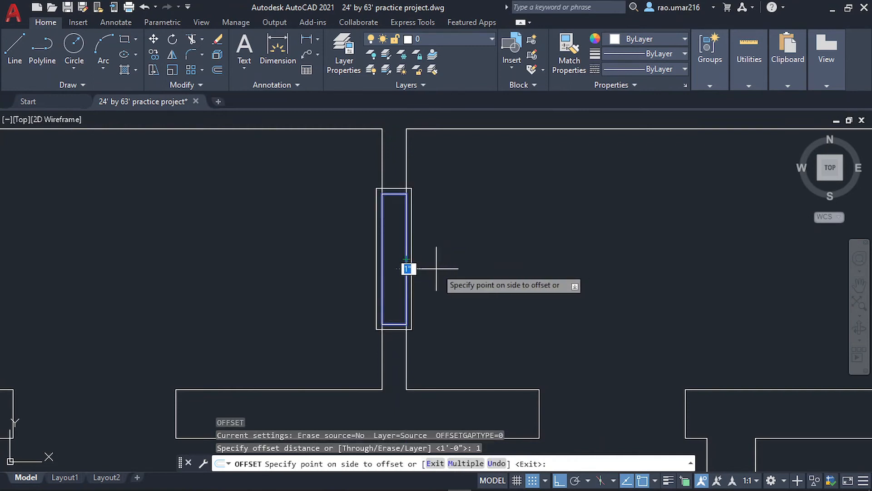
pyautogui.click(398, 268)
pyautogui.press('Escape')
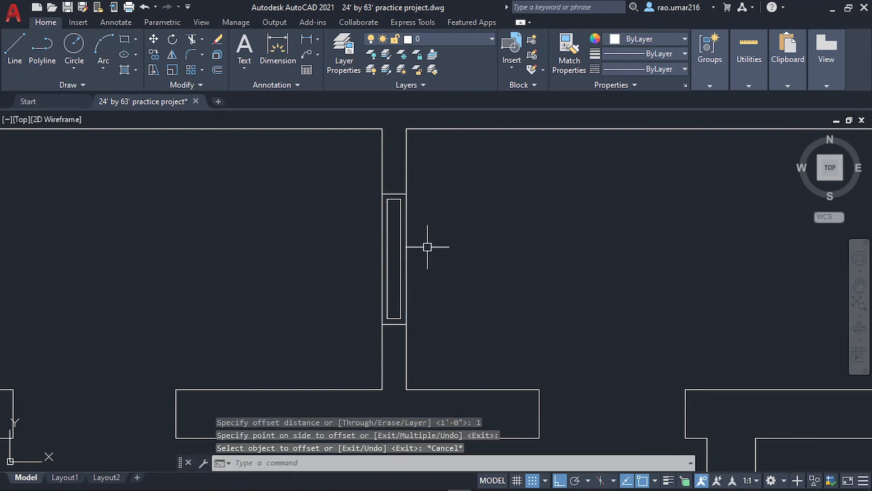
# Examine the V1 ventilators of the 6'x4' and 6'X4'-3" baths in the original plan
pyautogui.scroll(-3, 424, 247)
pyautogui.moveTo(389, 263); pyautogui.dragTo(617, 291, button='middle')
pyautogui.moveTo(228, 280); pyautogui.dragTo(715, 279, button='middle')
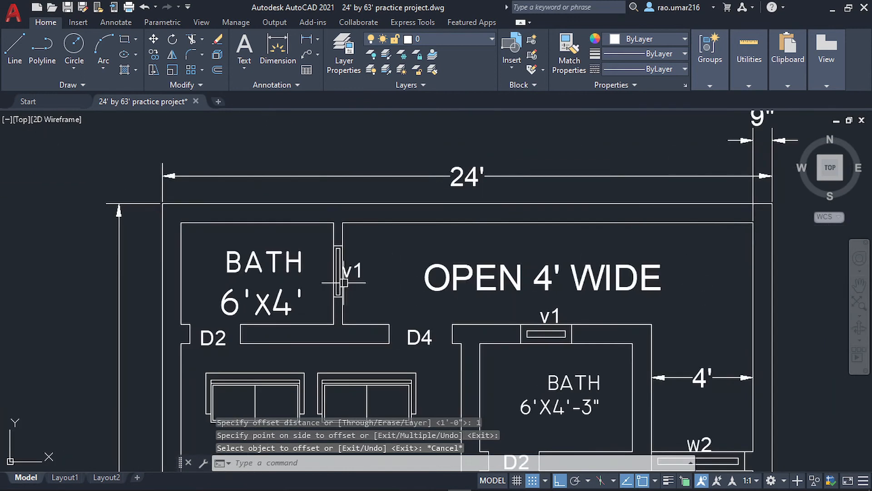
pyautogui.scroll(4, 340, 274)
pyautogui.scroll(-5, 388, 284)
pyautogui.scroll(2, 379, 267)
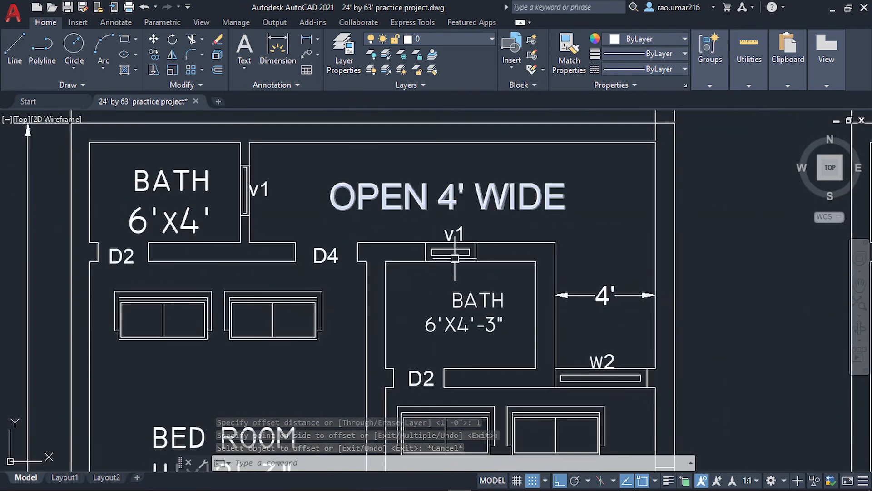
pyautogui.moveTo(387, 276); pyautogui.dragTo(182, 252, button='middle')
pyautogui.scroll(2, 381, 257)
pyautogui.scroll(-2, 433, 258)
pyautogui.moveTo(657, 259); pyautogui.dragTo(522, 255, button='middle')
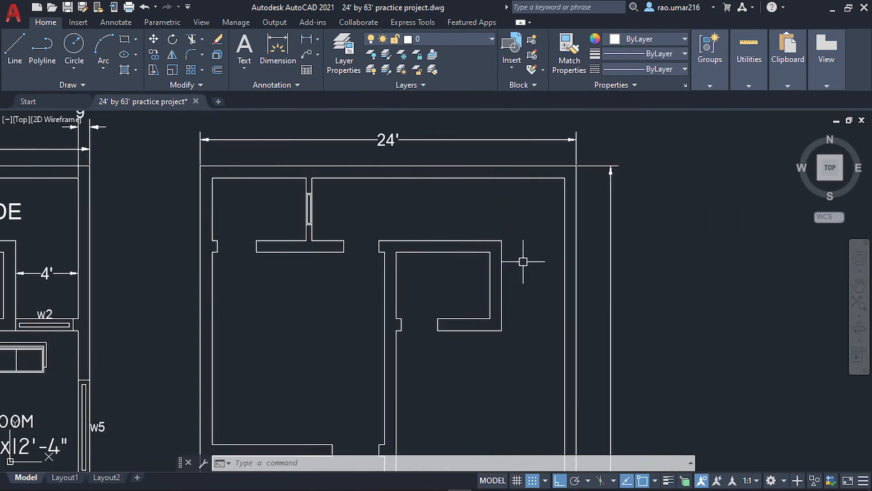
# Draw a short line across the redrawn 6'X4'-3" bath's upper wall, starting at the midpoint of its inner face
pyautogui.scroll(5, 449, 260)
pyautogui.write('l')
pyautogui.press('Return')
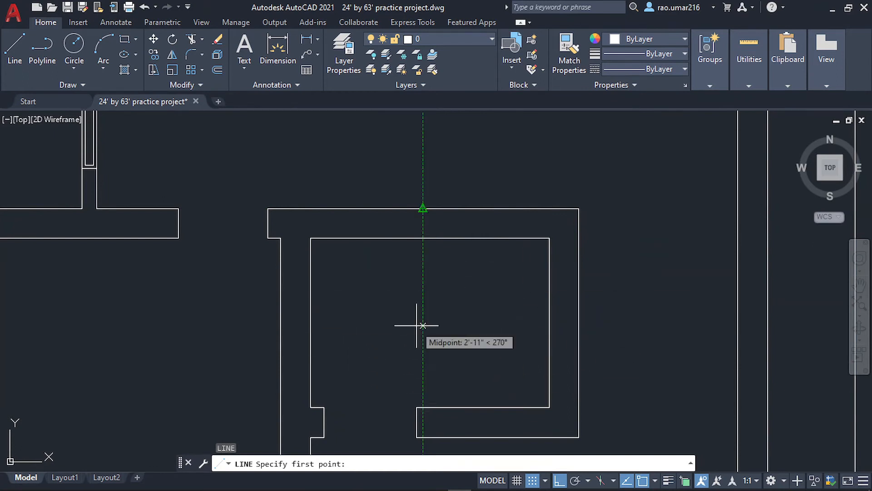
pyautogui.scroll(-4, 366, 364)
pyautogui.moveTo(366, 364)
pyautogui.mouseDown(button='middle')
pyautogui.moveTo(387, 350)
pyautogui.moveTo(374, 316)
pyautogui.mouseUp(button='middle')
pyautogui.scroll(4, 370, 312)
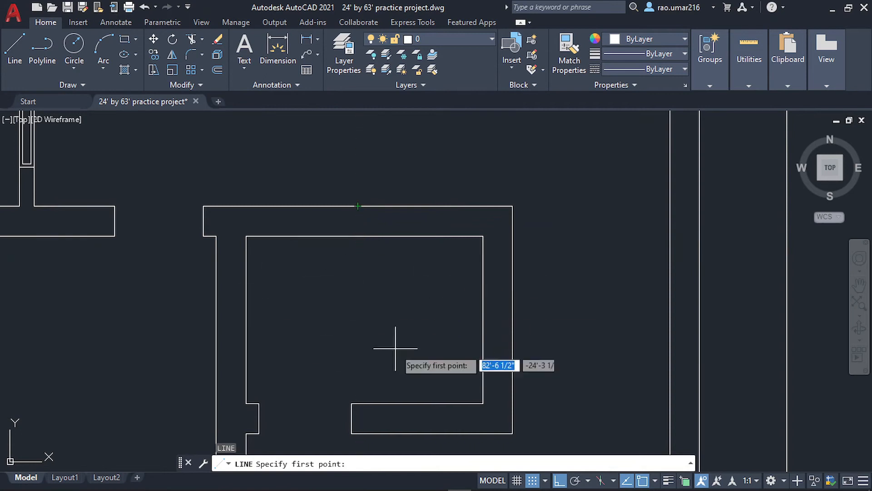
pyautogui.click(362, 236)
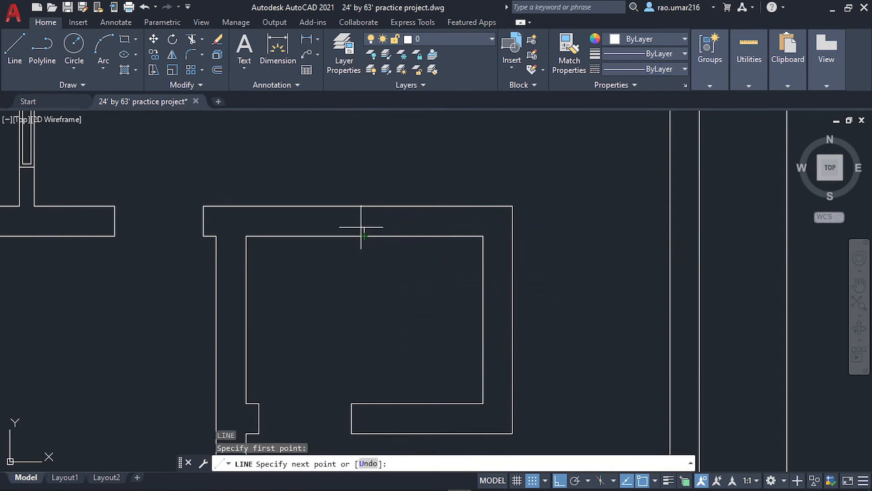
pyautogui.press('Escape')
# Offset the short line in the 6'X4'-3" bath's upper wall 1' to both sides, and delete the original middle line
pyautogui.click(388, 222)
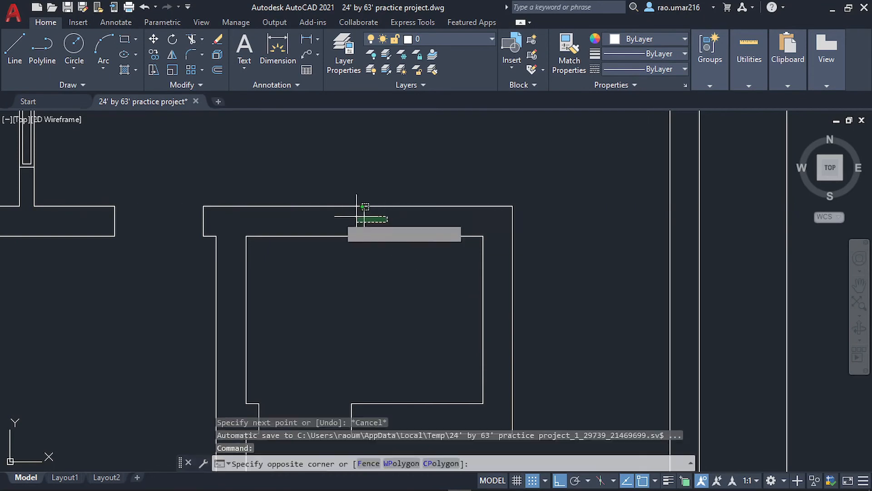
pyautogui.click(357, 216)
pyautogui.write('o')
pyautogui.press('Return')
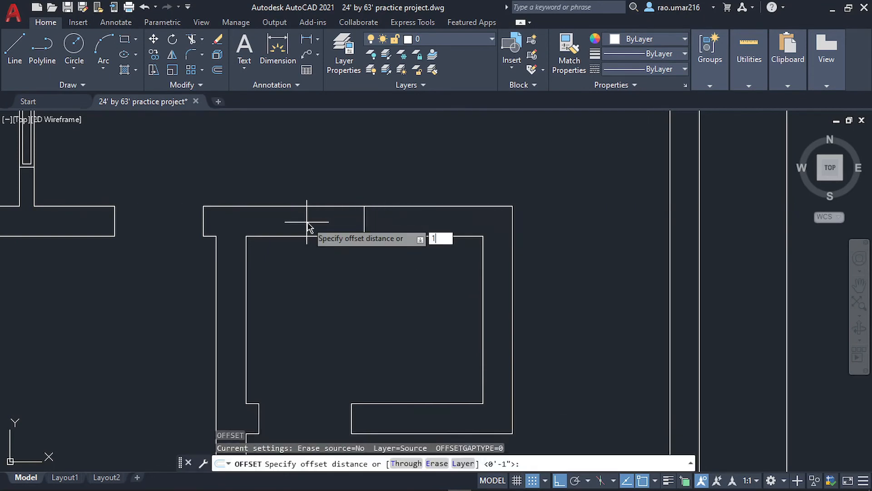
pyautogui.press('Return')
pyautogui.click(308, 226)
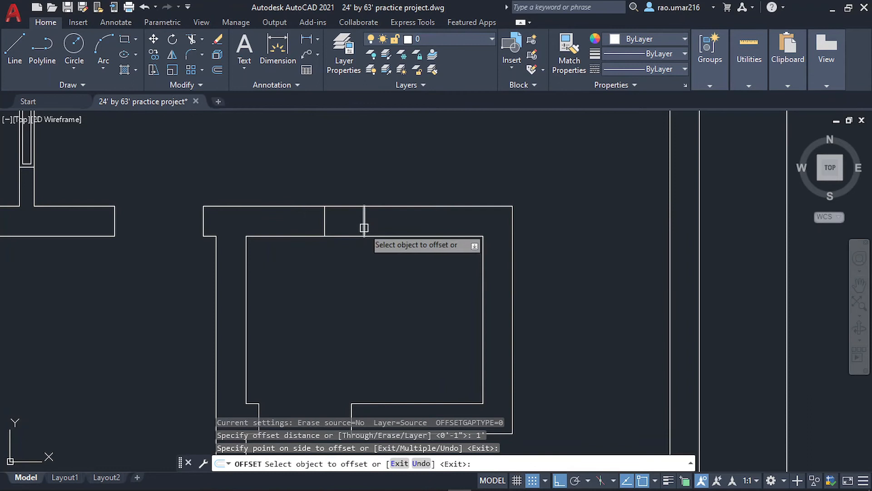
pyautogui.click(364, 228)
pyautogui.click(457, 232)
pyautogui.press('Escape')
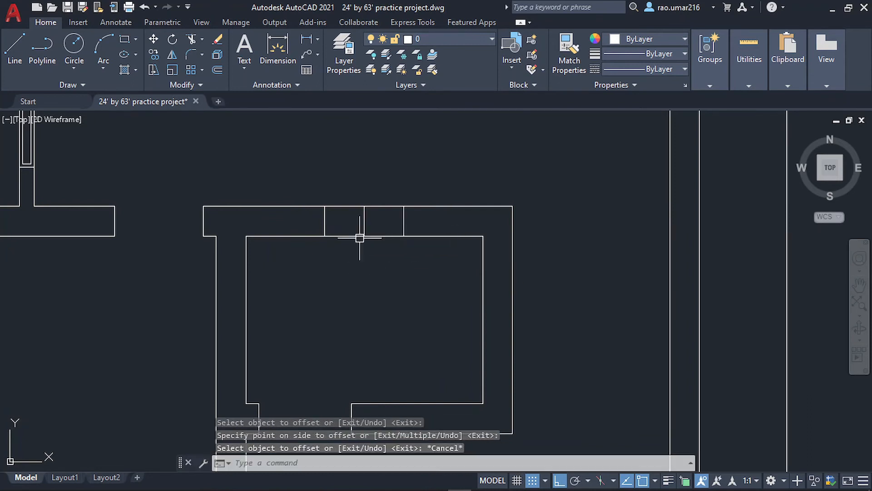
pyautogui.click(360, 238)
pyautogui.click(371, 203)
pyautogui.press('Delete')
# Draw a rectangle over the ventilator opening in the 6'X4'-3" bath's upper wall, from corner to opposite corner of the two cross lines
pyautogui.scroll(-4, 362, 232)
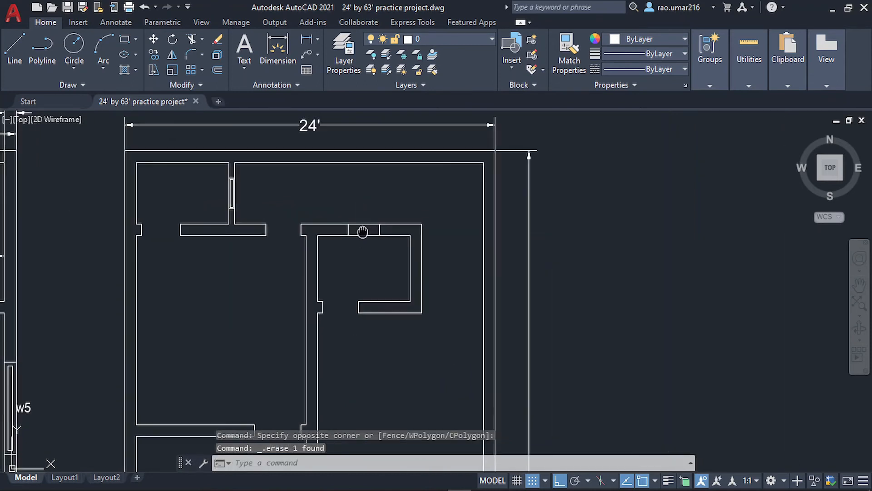
pyautogui.scroll(6, 362, 232)
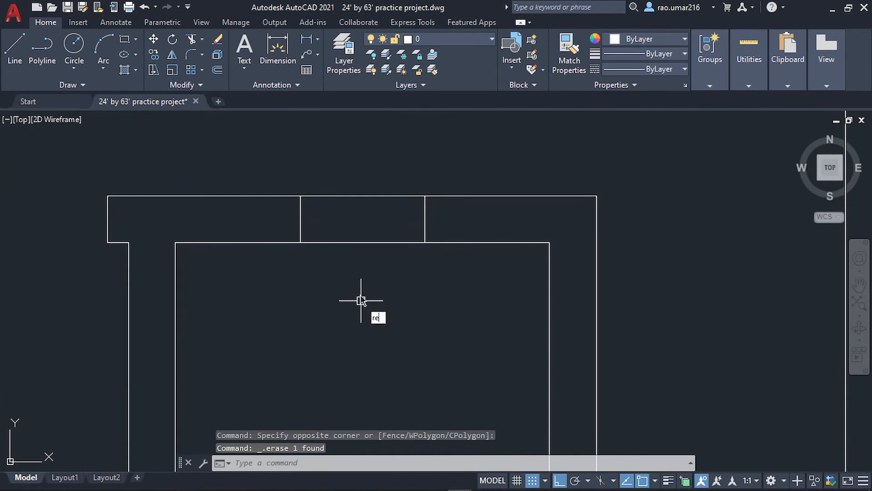
pyautogui.write('rec')
pyautogui.press('Return')
pyautogui.click(300, 196)
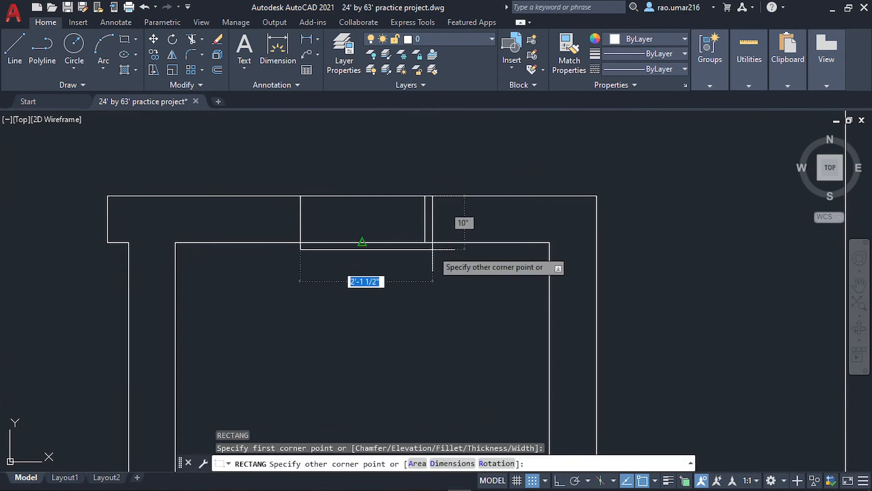
pyautogui.click(425, 243)
pyautogui.press('Escape')
# Offset the ventilator rectangle in the 6'X4'-3" bath's upper wall to form its inner outline
pyautogui.click(391, 242)
pyautogui.write('o')
pyautogui.press('Return')
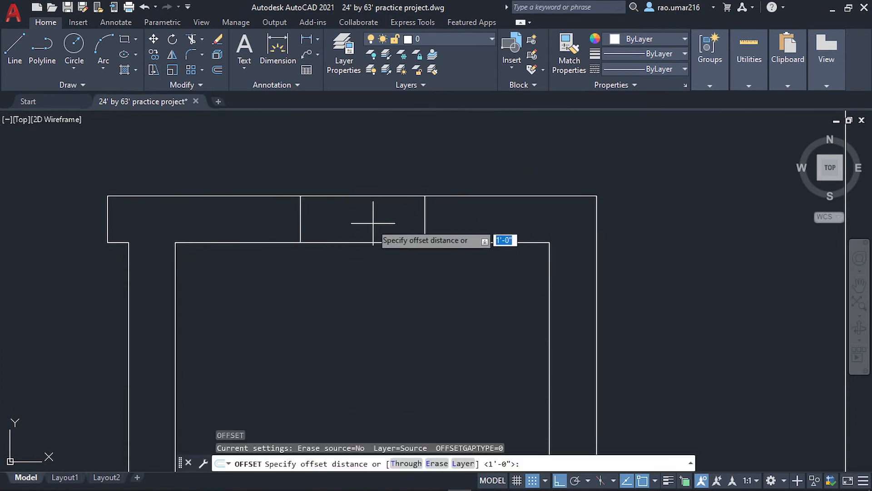
pyautogui.scroll(-2, 364, 224)
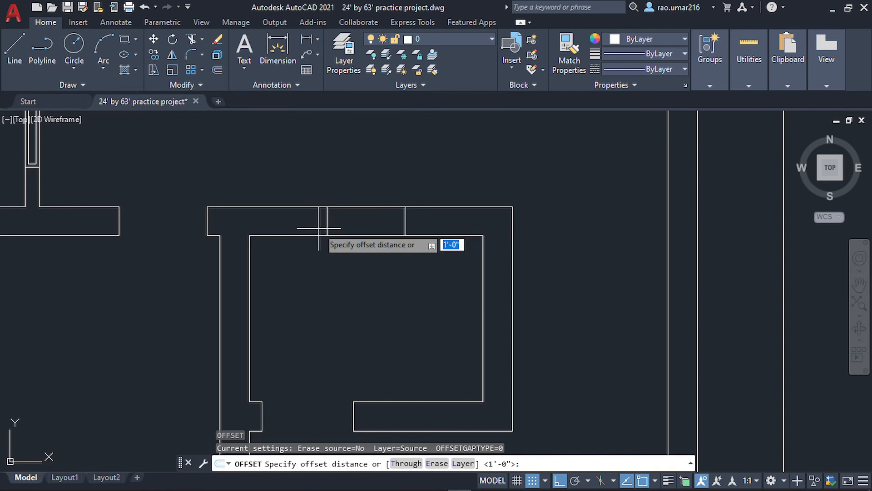
pyautogui.scroll(-2, 332, 226)
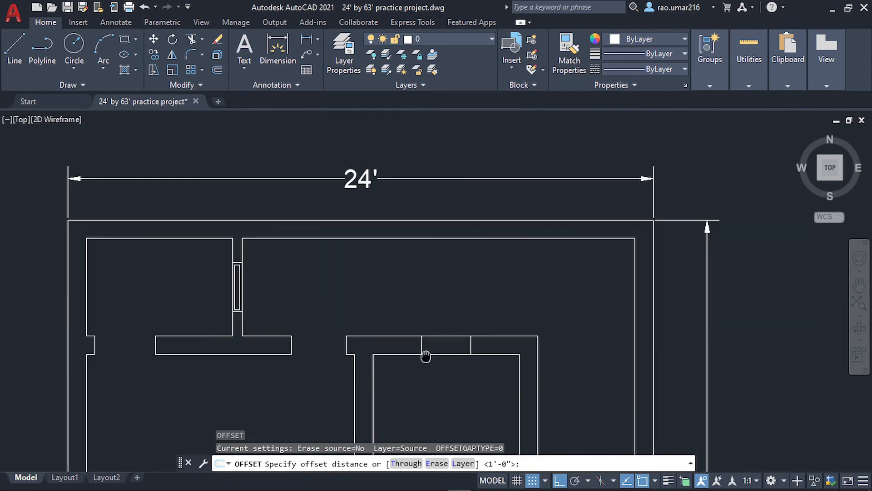
pyautogui.scroll(4, 204, 286)
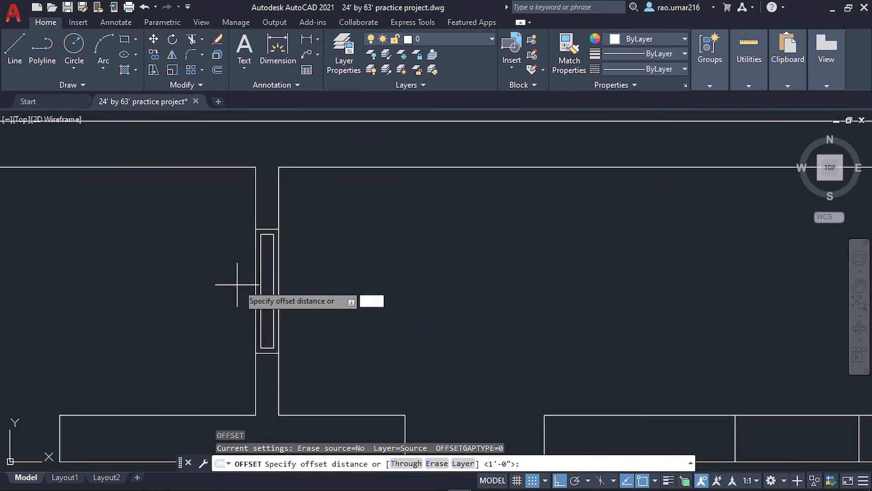
pyautogui.scroll(-3, 273, 273)
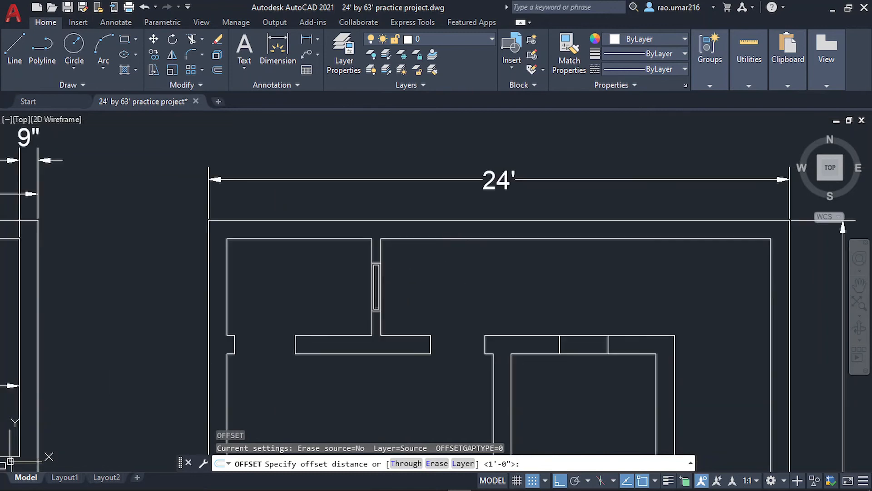
pyautogui.scroll(3, 432, 313)
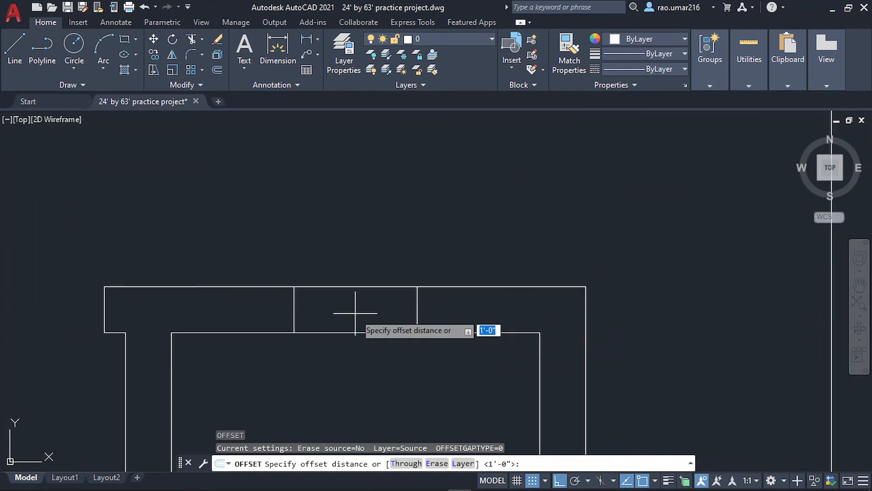
# Offset the opening rectangle in the small bath's upper wall inward by 3"
pyautogui.press('Return')
pyautogui.click(356, 332)
pyautogui.click(359, 314)
pyautogui.press('Escape')
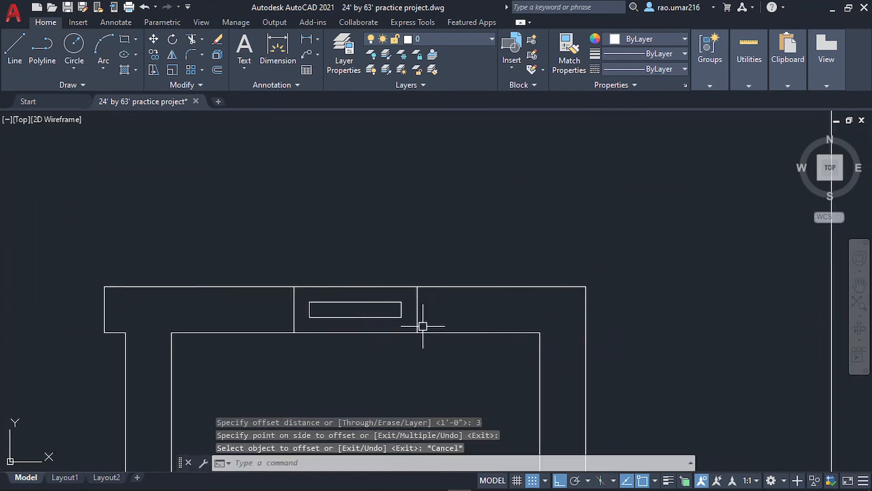
# Extend both lines of the small bath's lower wall to the inner face of the right outer wall
pyautogui.scroll(-3, 419, 327)
pyautogui.scroll(-3, 513, 288)
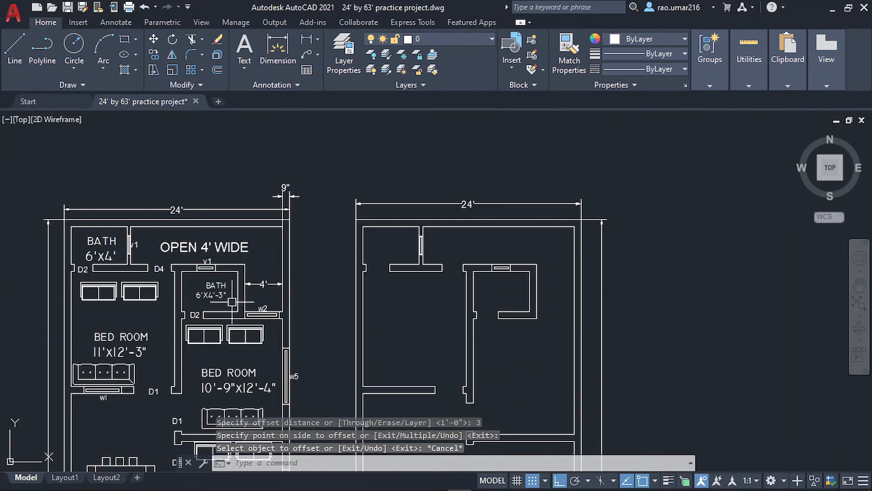
pyautogui.scroll(5, 232, 302)
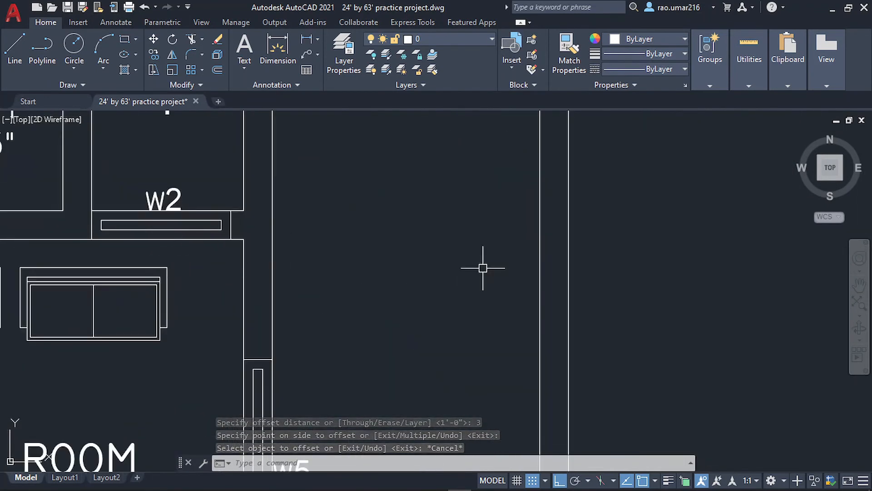
pyautogui.moveTo(471, 268); pyautogui.dragTo(355, 271, button='middle')
pyautogui.scroll(-4, 557, 275)
pyautogui.moveTo(547, 276); pyautogui.dragTo(212, 286, button='middle')
pyautogui.scroll(4, 440, 282)
pyautogui.moveTo(402, 283); pyautogui.dragTo(253, 286, button='middle')
pyautogui.write('ex')
pyautogui.press('Return')
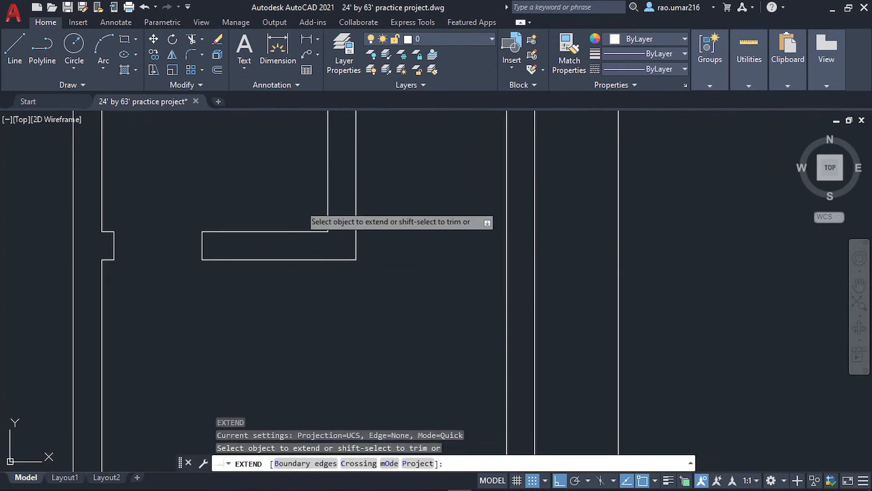
pyautogui.moveTo(300, 199); pyautogui.dragTo(332, 288)
pyautogui.moveTo(299, 209); pyautogui.dragTo(298, 240)
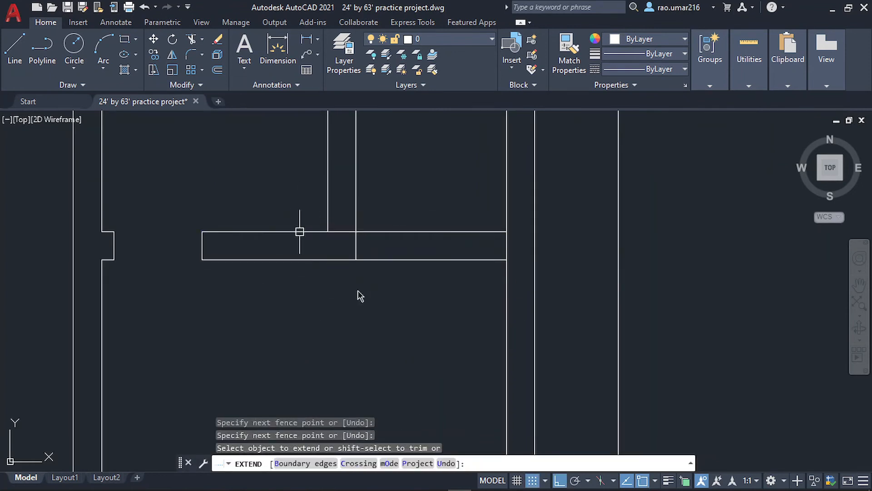
pyautogui.press('Escape')
# Trim the upper line of the extended wall between the two lines of the bath's vertical wall
pyautogui.write('tr')
pyautogui.press('Return')
pyautogui.click(341, 231)
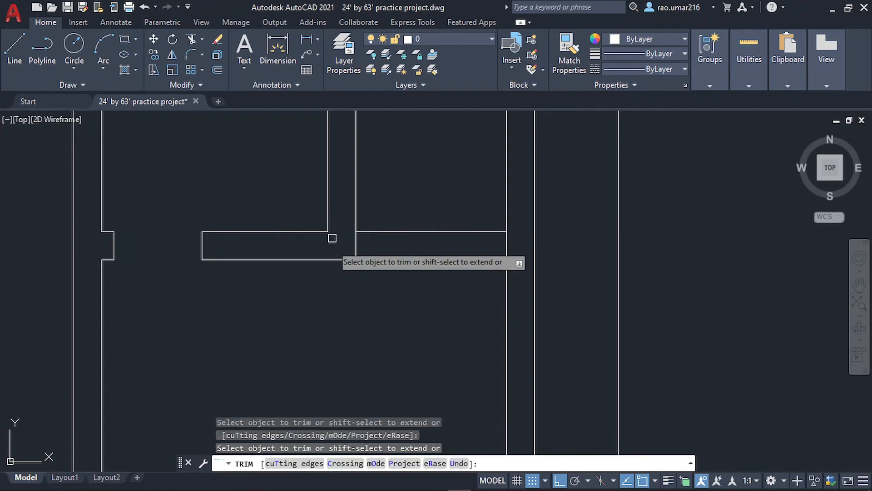
pyautogui.press('Escape')
# Draw a vertical line across the extended wall segment, from the midpoint of its upper line to its lower line
pyautogui.moveTo(407, 261); pyautogui.dragTo(285, 278, button='middle')
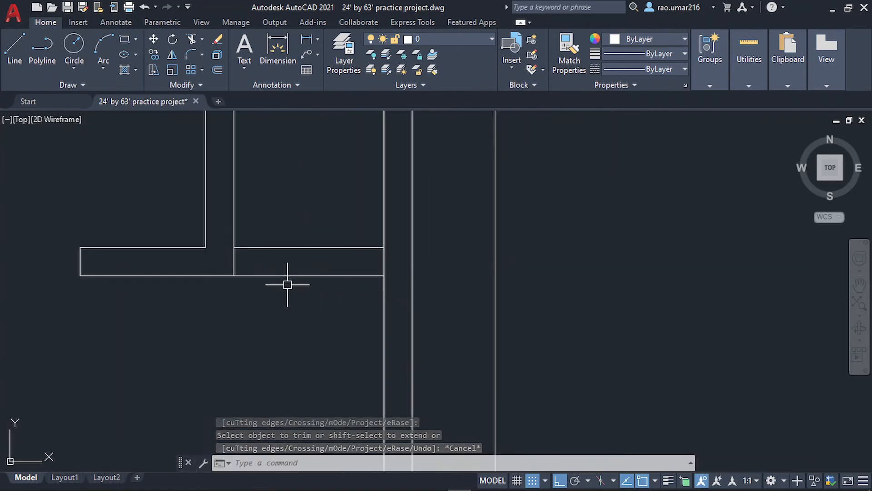
pyautogui.write('l')
pyautogui.press('Return')
pyautogui.click(308, 248)
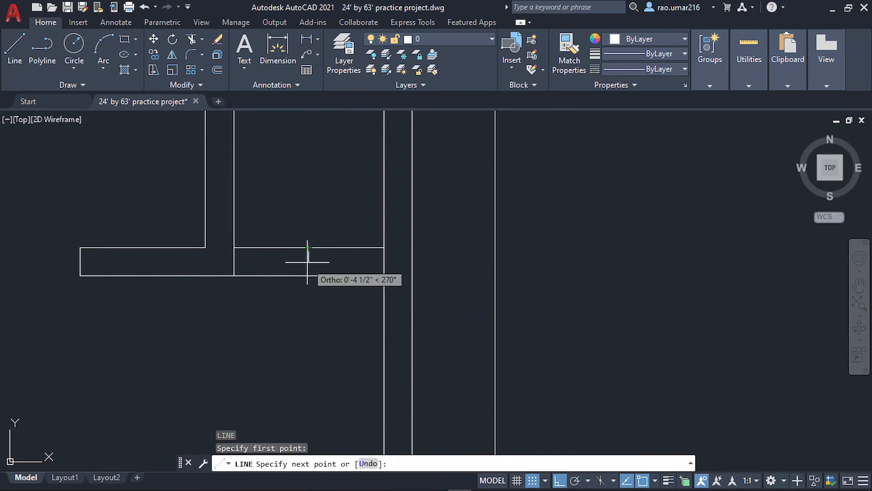
pyautogui.click(309, 276)
pyautogui.press('Escape')
# Offset the vertical centre line by 1' to both sides within the wall segment
pyautogui.click(308, 263)
pyautogui.click(267, 268)
pyautogui.write('o')
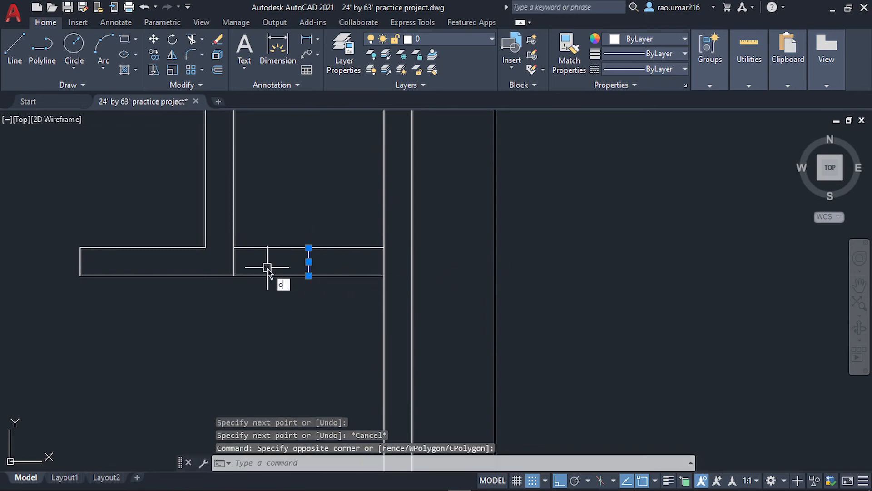
pyautogui.press('Return')
pyautogui.write("1'")
pyautogui.press('Return')
pyautogui.click(308, 266)
pyautogui.click(267, 266)
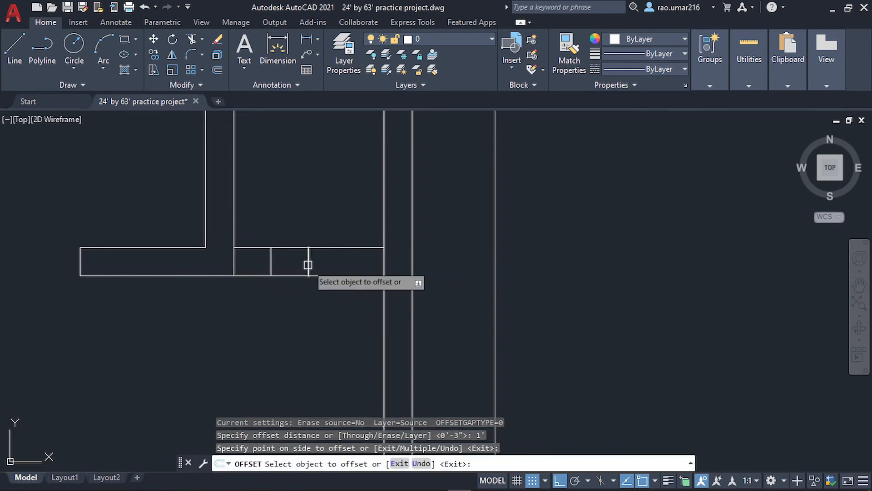
pyautogui.click(308, 265)
pyautogui.click(372, 268)
pyautogui.press('Escape')
# Delete the centre line and draw a rectangle filling the wall between the two offset lines
pyautogui.click(309, 263)
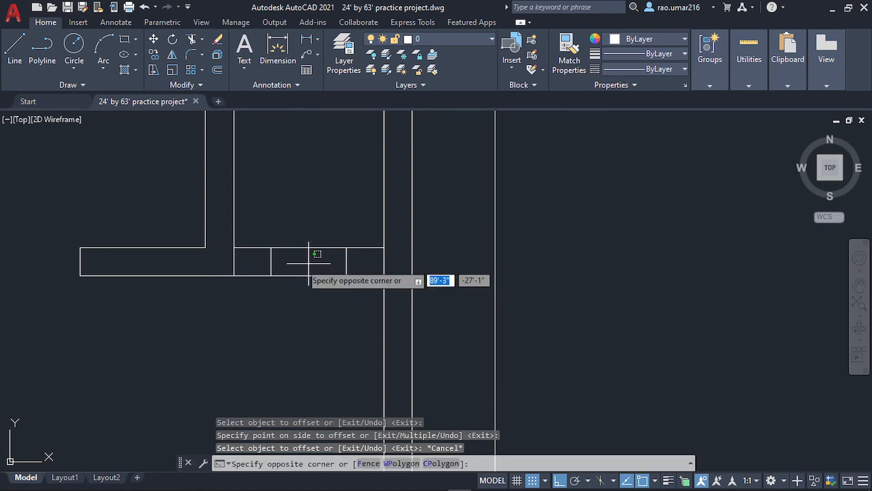
pyautogui.click(302, 263)
pyautogui.press('Delete')
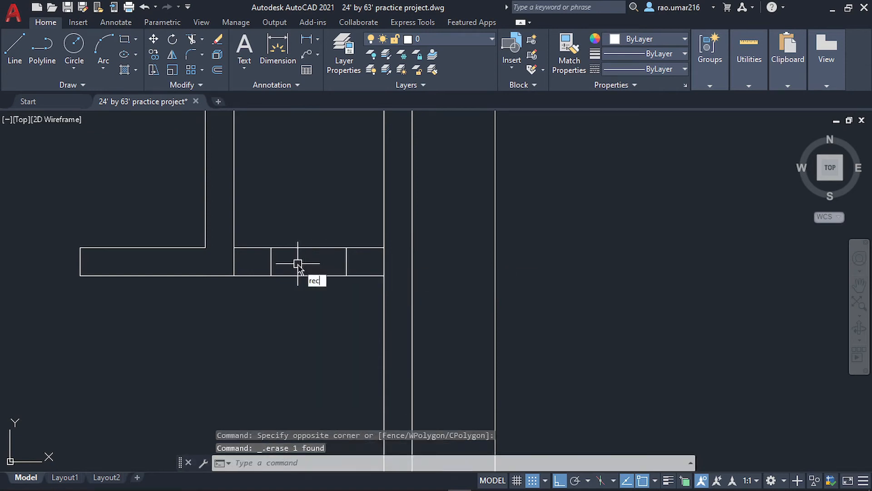
pyautogui.write('rec')
pyautogui.press('Return')
pyautogui.click(270, 248)
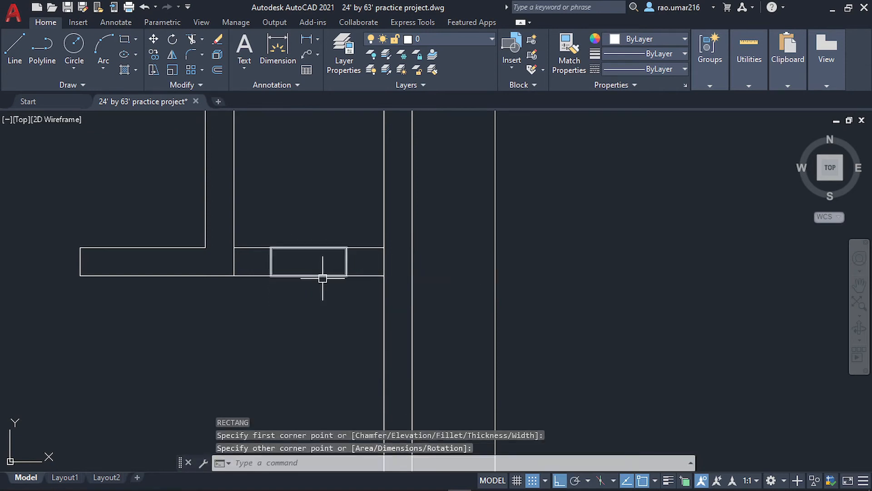
# Offset the window rectangle beside the small bath inward by 3"
pyautogui.click(323, 278)
pyautogui.press('Return')
pyautogui.write('3')
pyautogui.press('Return')
pyautogui.click(296, 275)
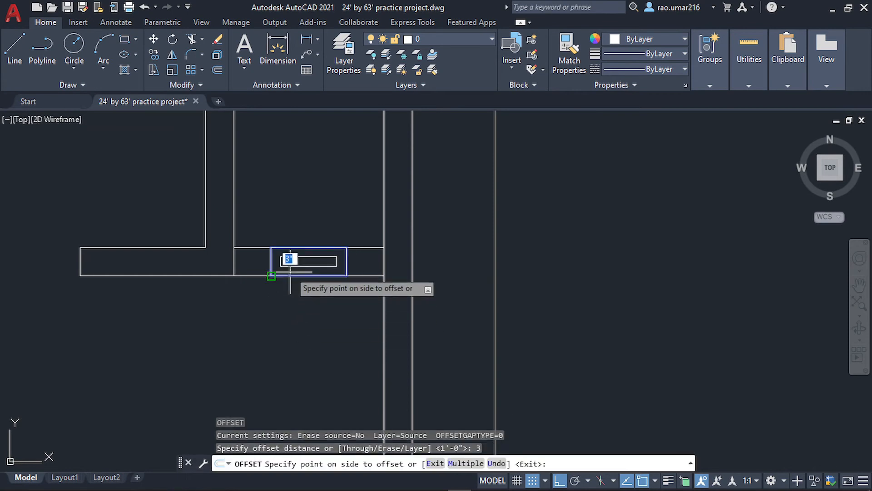
pyautogui.click(290, 258)
pyautogui.press('Escape')
# Delete the inner rectangle of the window beside the small bath
pyautogui.scroll(-4, 292, 302)
pyautogui.moveTo(292, 302); pyautogui.dragTo(369, 276, button='middle')
pyautogui.scroll(-2, 378, 250)
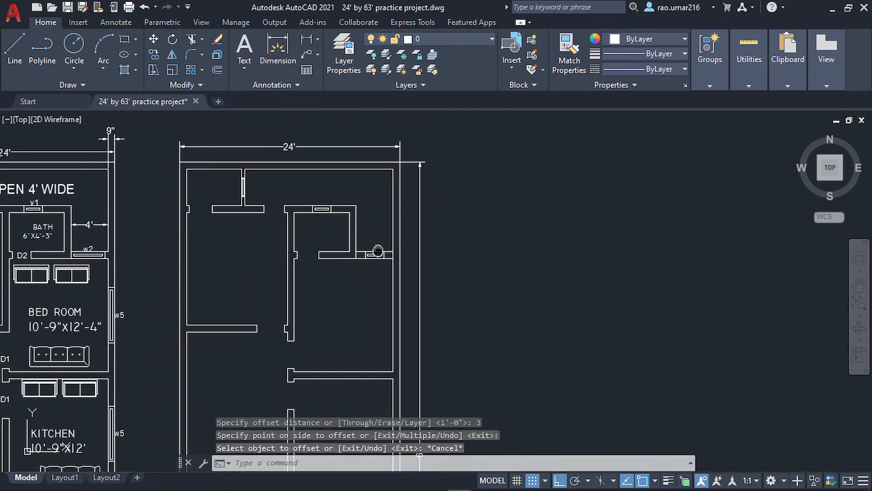
pyautogui.scroll(8, 375, 253)
pyautogui.scroll(-6, 366, 265)
pyautogui.moveTo(252, 304); pyautogui.dragTo(185, 323, button='middle')
pyautogui.scroll(5, 266, 302)
pyautogui.scroll(2, 282, 266)
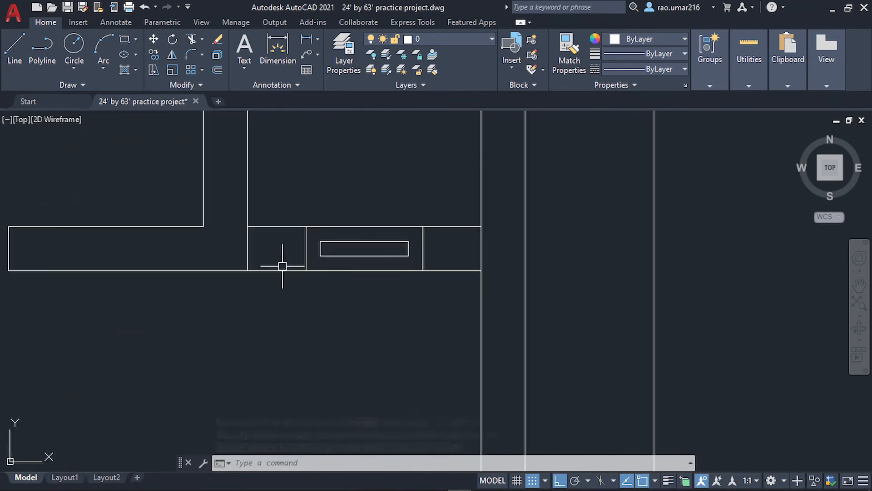
pyautogui.press('Delete')
# Stretch both short ends of the window rectangle outward by about 6 1/2" each
pyautogui.click(309, 254)
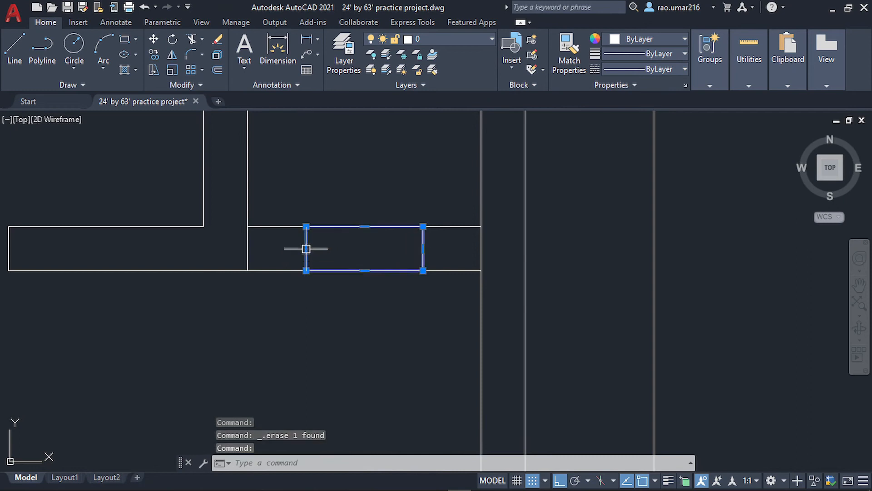
pyautogui.click(306, 248)
pyautogui.click(274, 249)
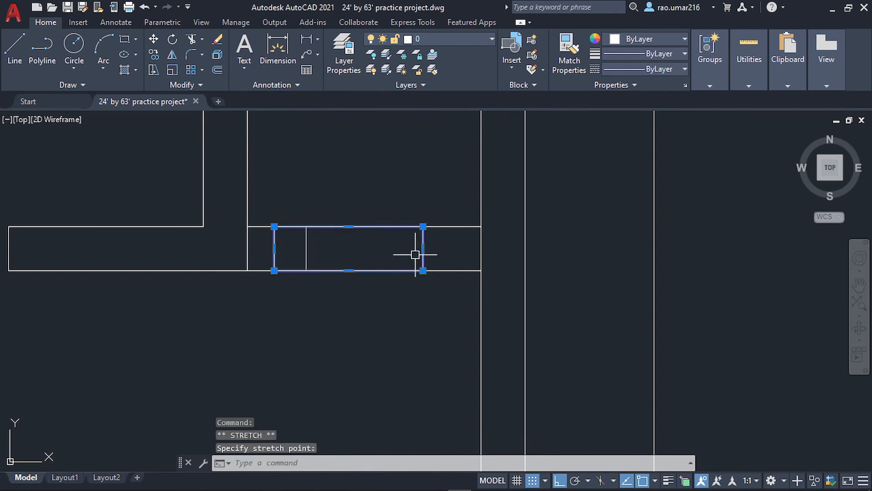
pyautogui.click(423, 249)
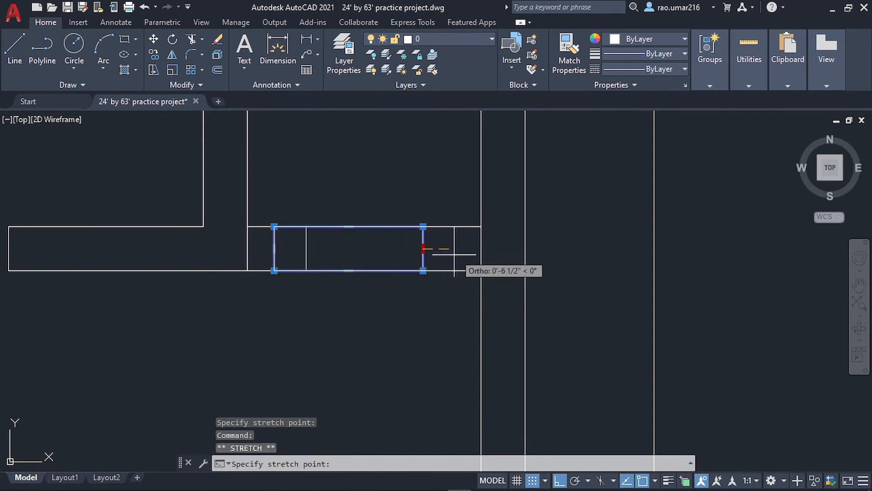
pyautogui.press('Escape')
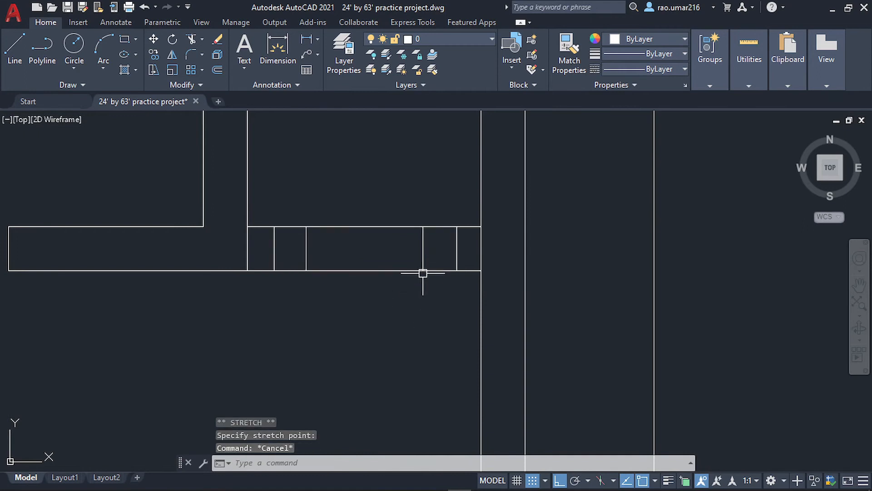
# Delete the two leftover vertical lines inside the widened window rectangle
pyautogui.click(430, 247)
pyautogui.click(296, 255)
pyautogui.press('Delete')
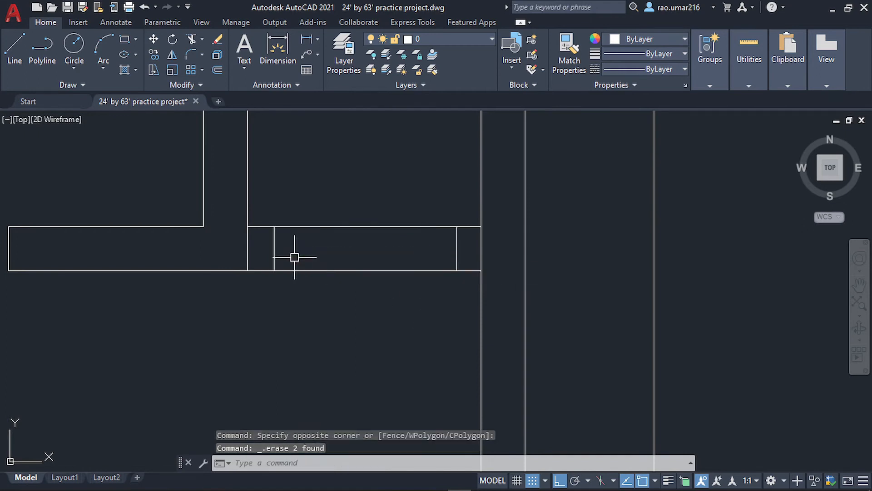
# Offset the widened window rectangle inward by 3"
pyautogui.click(363, 270)
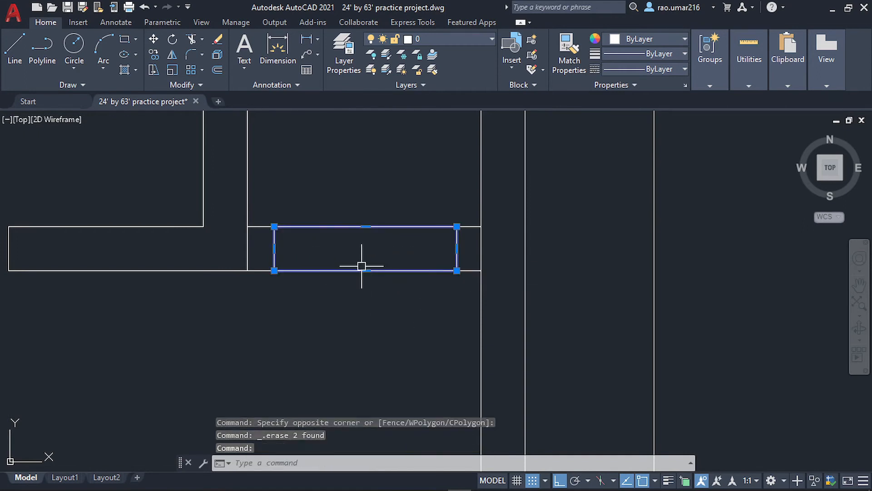
pyautogui.write('o')
pyautogui.press('Return')
pyautogui.write('3')
pyautogui.press('Return')
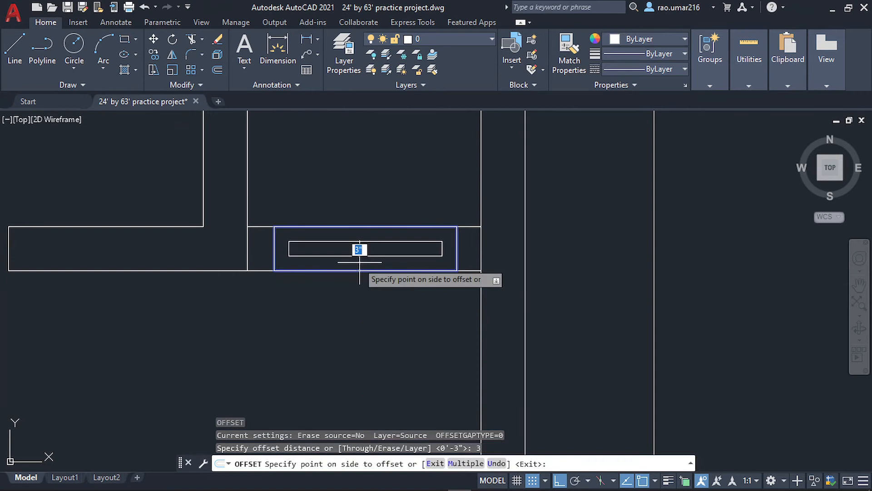
pyautogui.click(359, 253)
pyautogui.press('Escape')
# Trim the leftover vertical line where the bath's vertical wall meets the window wall
pyautogui.scroll(-4, 353, 261)
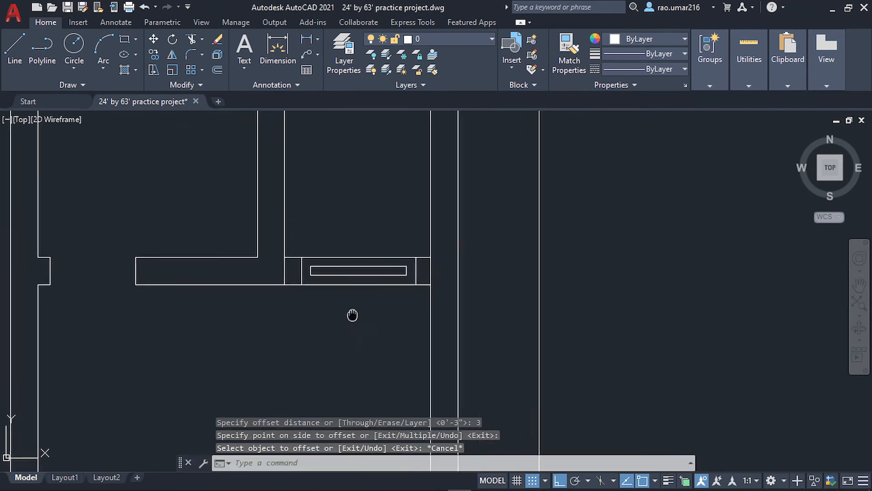
pyautogui.moveTo(343, 280); pyautogui.dragTo(375, 262, button='middle')
pyautogui.scroll(-5, 342, 253)
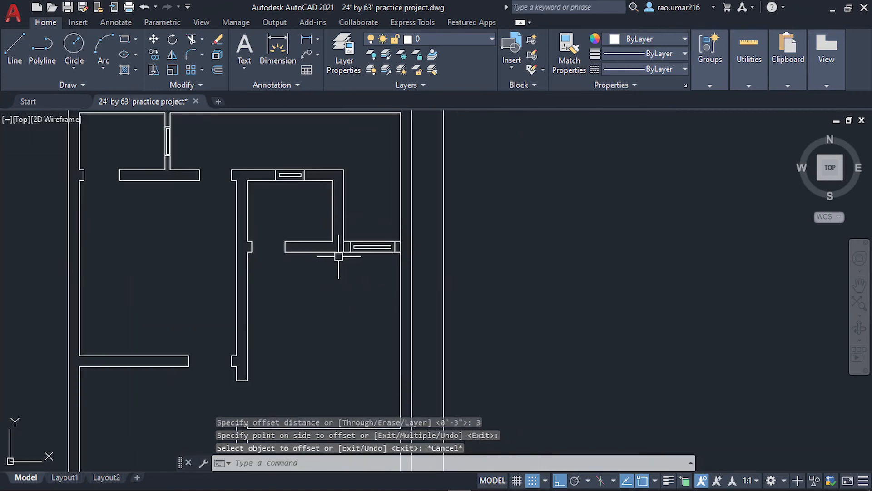
pyautogui.scroll(7, 318, 257)
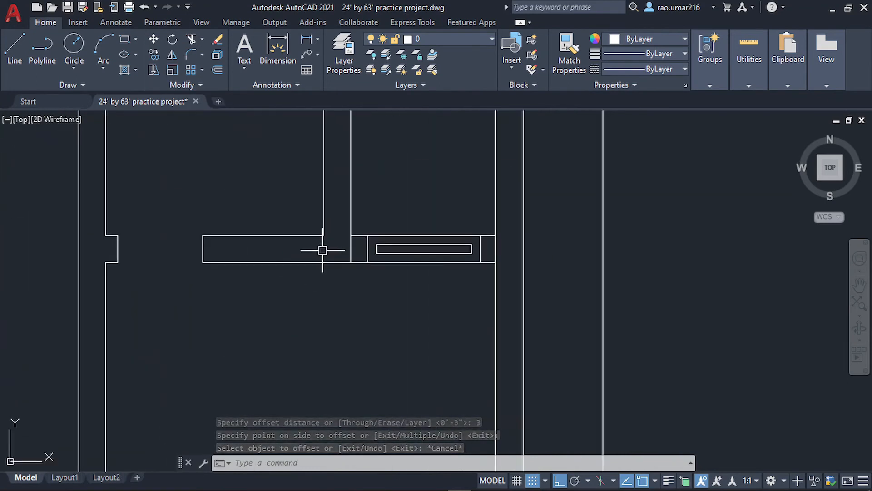
pyautogui.write('tr')
pyautogui.press('Return')
pyautogui.moveTo(346, 247); pyautogui.dragTo(356, 255)
pyautogui.press('Escape')
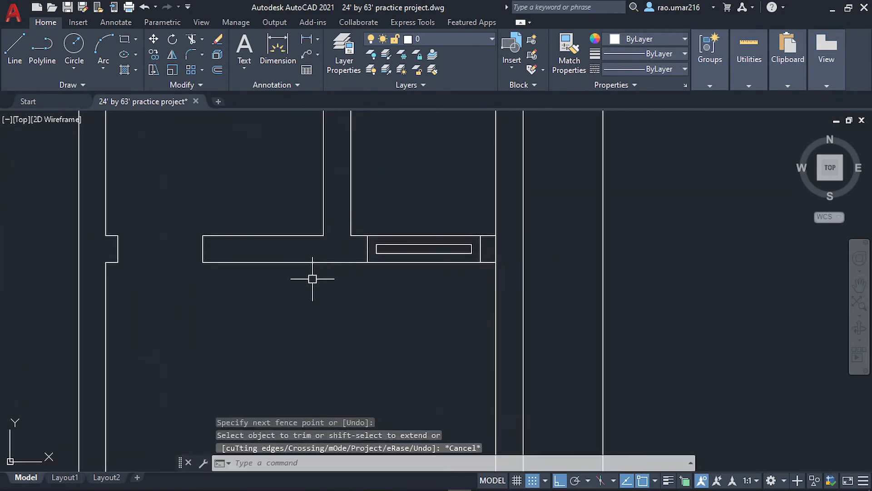
# Trim the outer wall's inner line across its junction with the window wall and save the drawing
pyautogui.scroll(-5, 312, 279)
pyautogui.scroll(7, 328, 255)
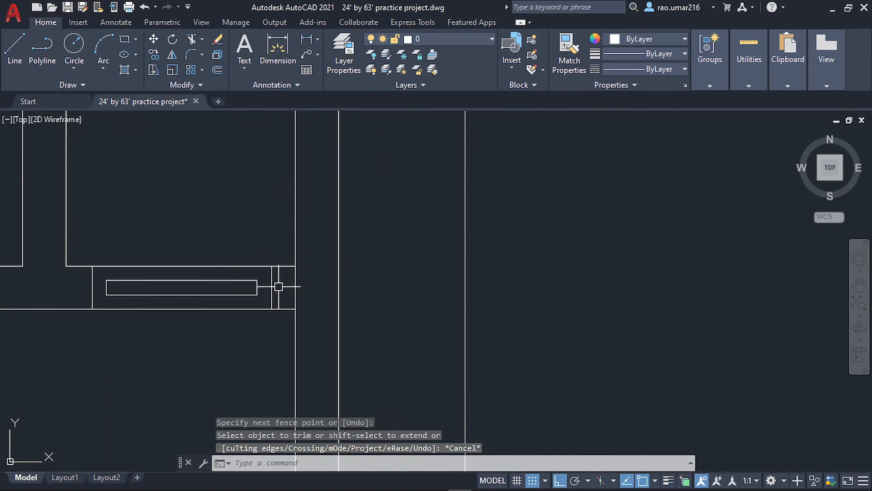
pyautogui.press('Return')
pyautogui.click(296, 282)
pyautogui.press('Escape')
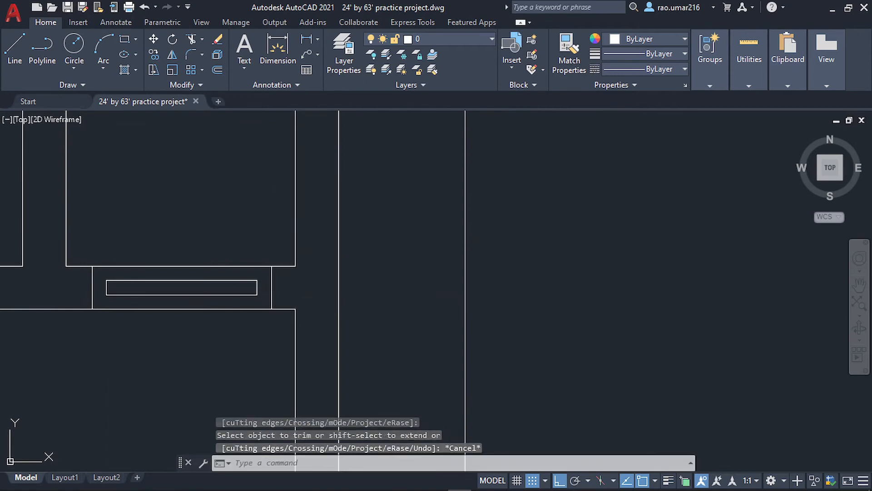
pyautogui.hotkey('ctrl', 's')
# Draw a vertical line across the left bedroom's lower wall in the new plan, from the midpoint of its upper line
pyautogui.scroll(-6, 325, 299)
pyautogui.moveTo(356, 295); pyautogui.dragTo(418, 246, button='middle')
pyautogui.moveTo(322, 309)
pyautogui.mouseDown(button='middle')
pyautogui.moveTo(378, 241)
pyautogui.moveTo(304, 300)
pyautogui.moveTo(348, 272)
pyautogui.mouseUp(button='middle')
pyautogui.scroll(-2, 305, 302)
pyautogui.moveTo(68, 279); pyautogui.dragTo(347, 286, button='middle')
pyautogui.scroll(2, 372, 296)
pyautogui.moveTo(568, 290); pyautogui.dragTo(372, 285, button='middle')
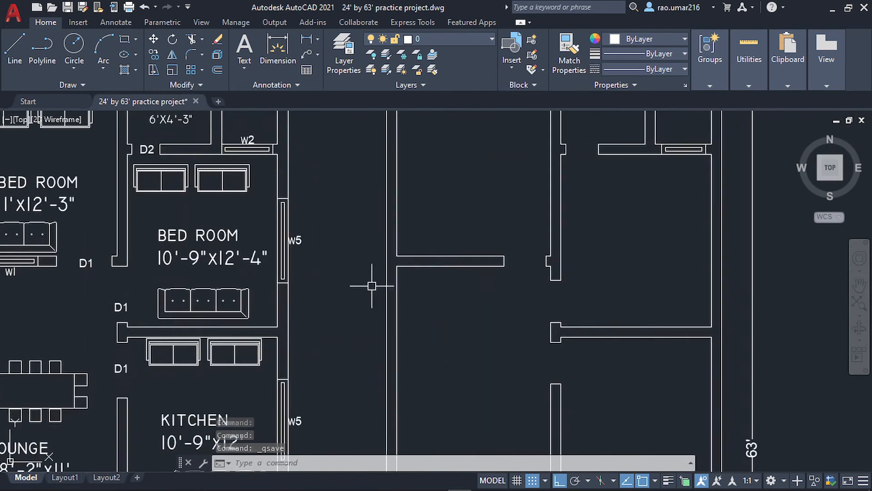
pyautogui.scroll(4, 448, 283)
pyautogui.write('l')
pyautogui.press('Return')
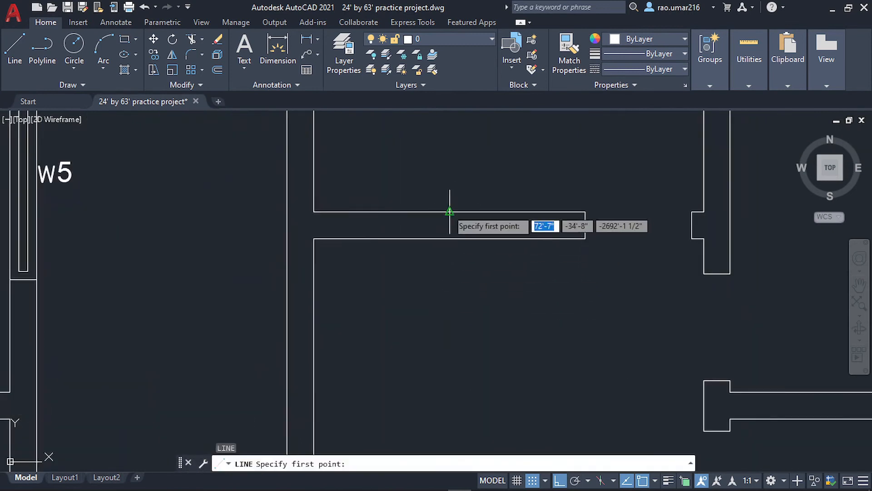
pyautogui.moveTo(447, 253); pyautogui.dragTo(340, 372, button='middle')
pyautogui.scroll(-7, 341, 331)
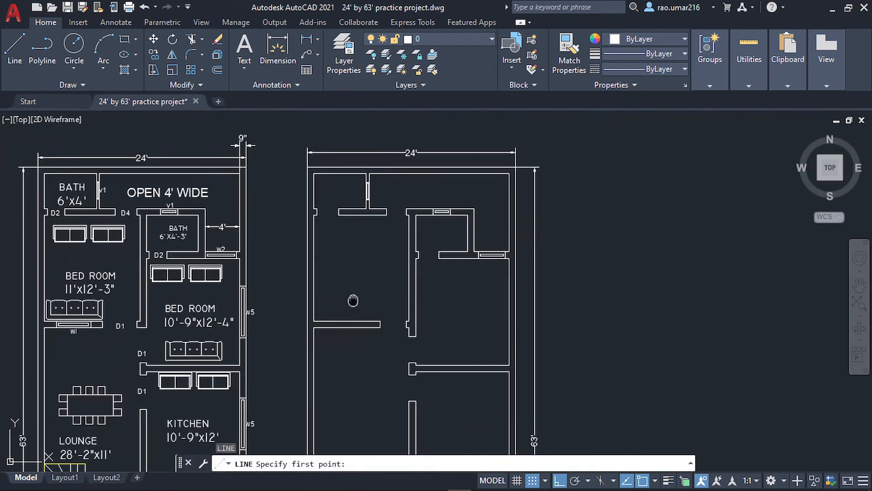
pyautogui.moveTo(349, 233); pyautogui.dragTo(343, 250, button='middle')
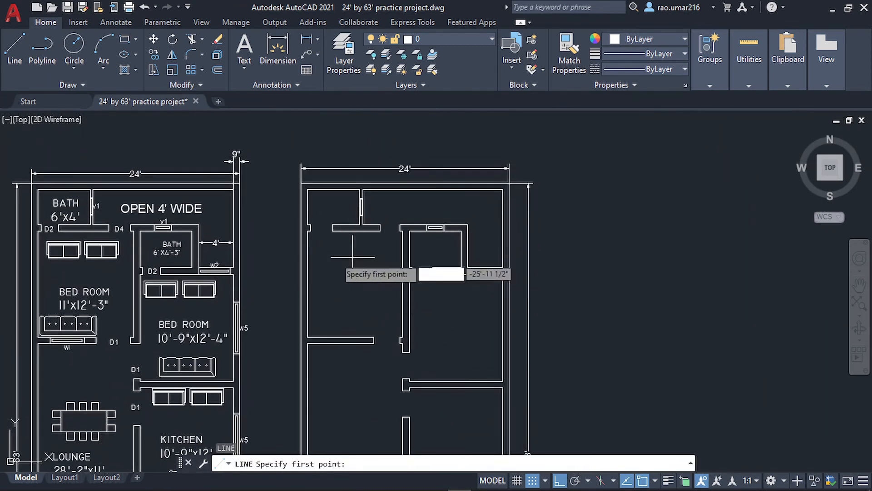
pyautogui.click(341, 337)
pyautogui.scroll(2, 341, 345)
pyautogui.click(341, 335)
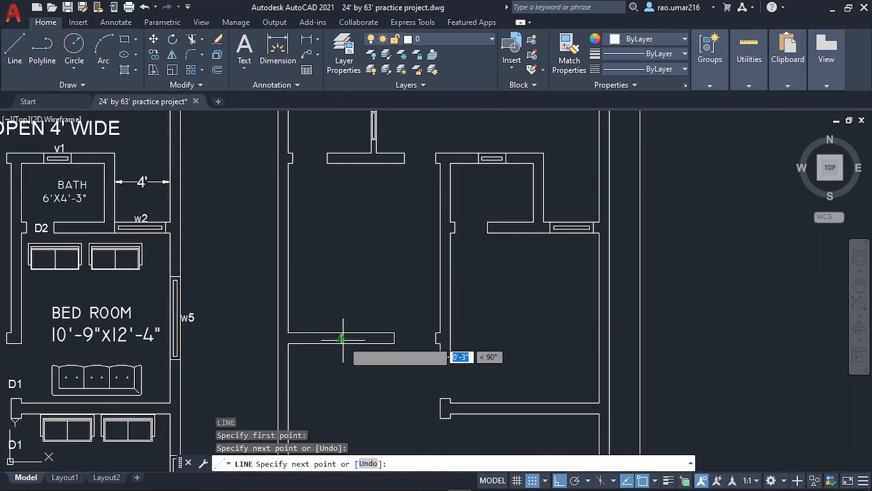
pyautogui.scroll(4, 341, 335)
pyautogui.press('Escape')
# Offset the vertical line across the left bedroom's lower wall by 2.5' to both sides
pyautogui.click(349, 344)
pyautogui.click(316, 346)
pyautogui.write('o')
pyautogui.press('Return')
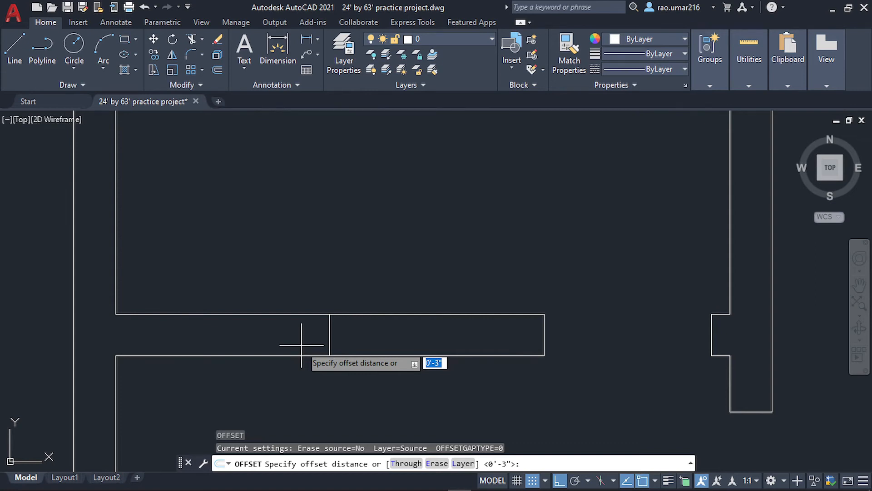
pyautogui.write('2.5')
pyautogui.press('Return')
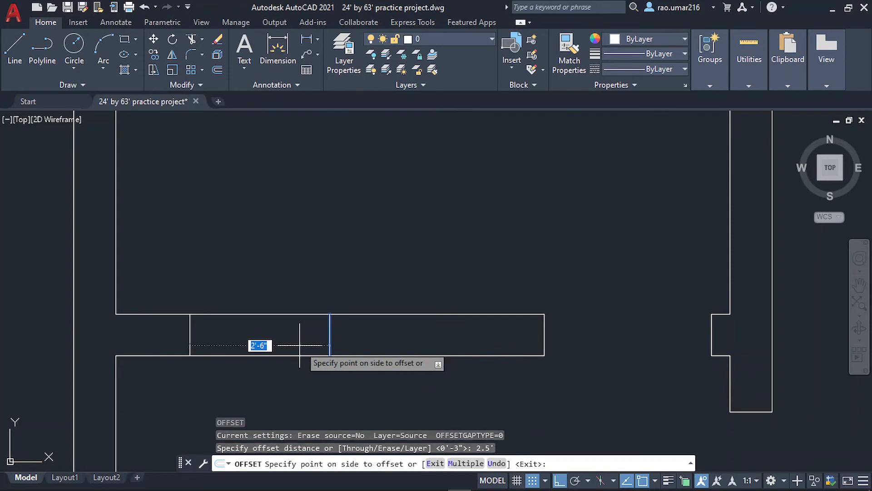
pyautogui.click(302, 351)
pyautogui.click(330, 344)
pyautogui.press('Escape')
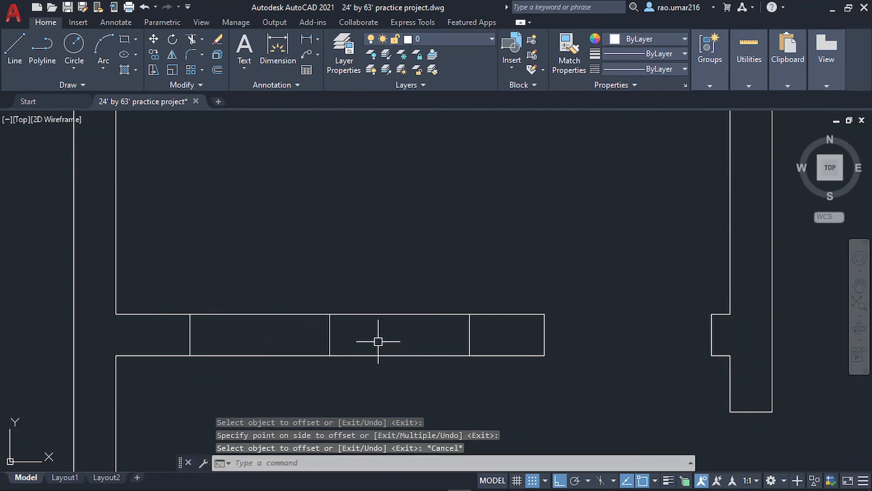
# Erase the middle line in the left bedroom's lower wall and draw a window rectangle between the two offset lines
pyautogui.click(366, 341)
pyautogui.click(295, 341)
pyautogui.press('Delete')
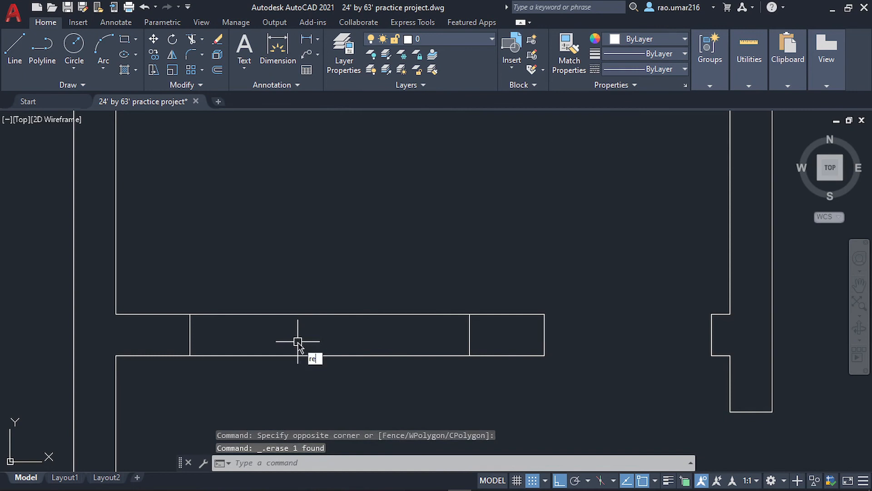
pyautogui.write('c')
pyautogui.press('Return')
pyautogui.click(190, 314)
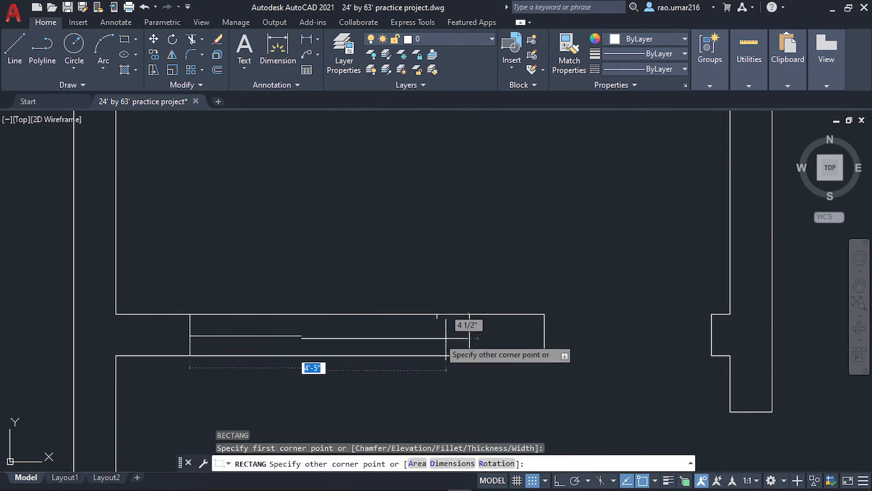
pyautogui.press('Escape')
pyautogui.click(455, 355)
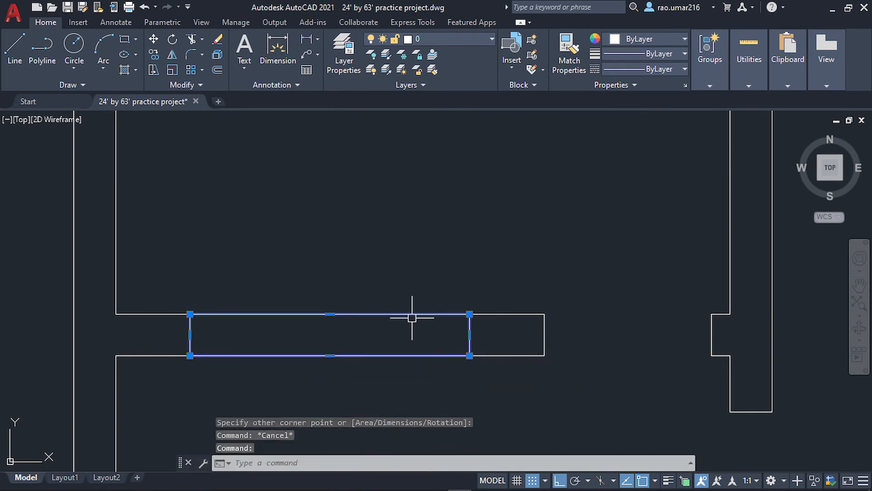
# Offset the window rectangle in the left bedroom's lower wall inward by 3"
pyautogui.write('o')
pyautogui.press('Return')
pyautogui.write('3')
pyautogui.press('Return')
pyautogui.click(360, 333)
pyautogui.press('Escape')
pyautogui.scroll(-6, 360, 333)
pyautogui.scroll(4, 526, 418)
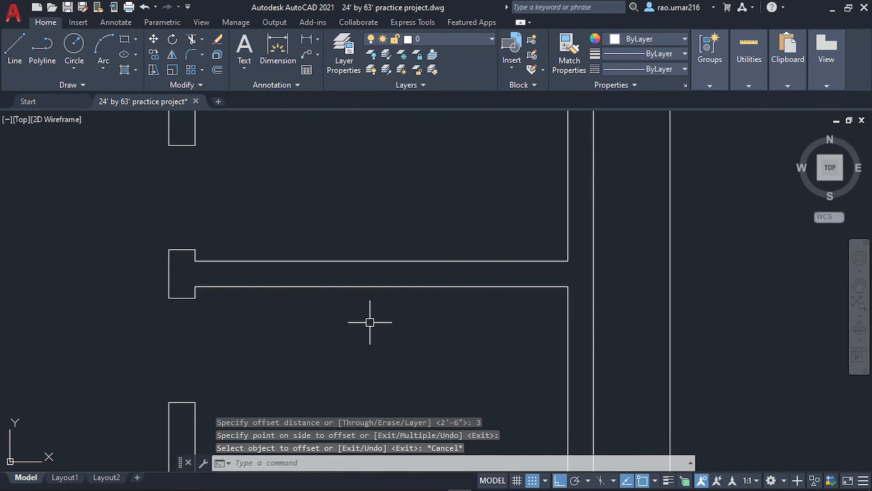
pyautogui.press('l')
pyautogui.press('Return')
pyautogui.click(382, 286)
pyautogui.click(382, 261)
pyautogui.press('Escape')
pyautogui.press('o')
pyautogui.press('Return')
pyautogui.press('3')
pyautogui.press('Return')
pyautogui.click(381, 275)
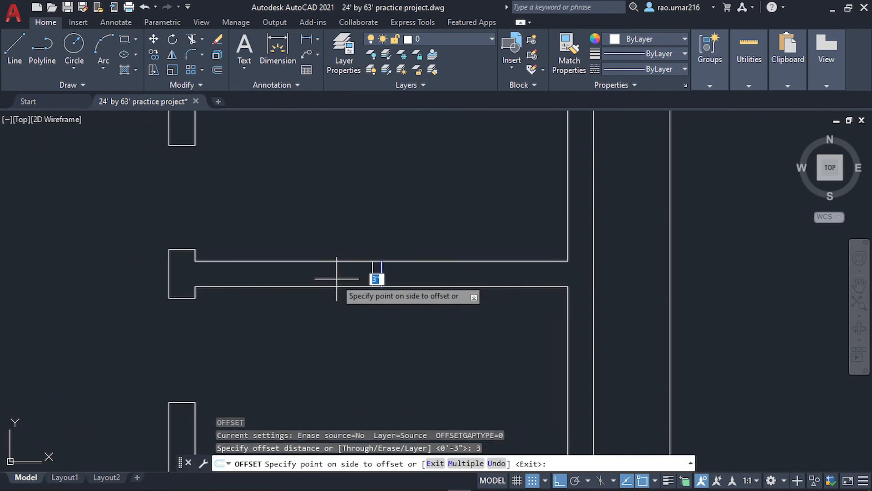
pyautogui.press('Escape')
pyautogui.moveTo(400, 278); pyautogui.dragTo(366, 272)
pyautogui.press('Delete')
# Draw a horizontal line across the open-ended vertical wall of the room below, at its inner line's midpoint, and trim the overshoot
pyautogui.scroll(-6, 467, 317)
pyautogui.scroll(4, 448, 408)
pyautogui.press('l')
pyautogui.press('Return')
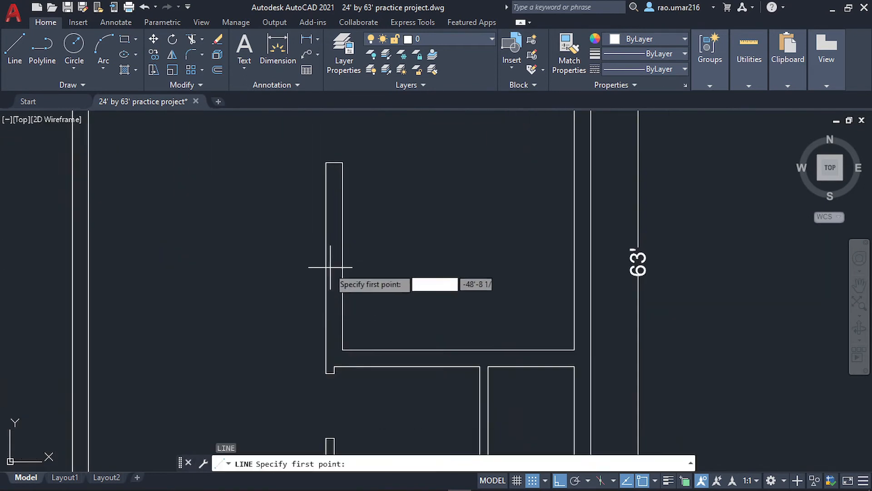
pyautogui.click(326, 267)
pyautogui.press('Escape')
pyautogui.press('l')
pyautogui.press('Return')
pyautogui.click(342, 256)
pyautogui.click(318, 256)
pyautogui.scroll(6, 319, 259)
pyautogui.press('Escape')
pyautogui.press('t')
pyautogui.press('r')
pyautogui.press('Return')
pyautogui.press('Escape')
pyautogui.scroll(-4, 360, 261)
# Offset the horizontal line in the open-ended vertical wall by 2'-6" upward and downward
pyautogui.press('o')
pyautogui.press('Return')
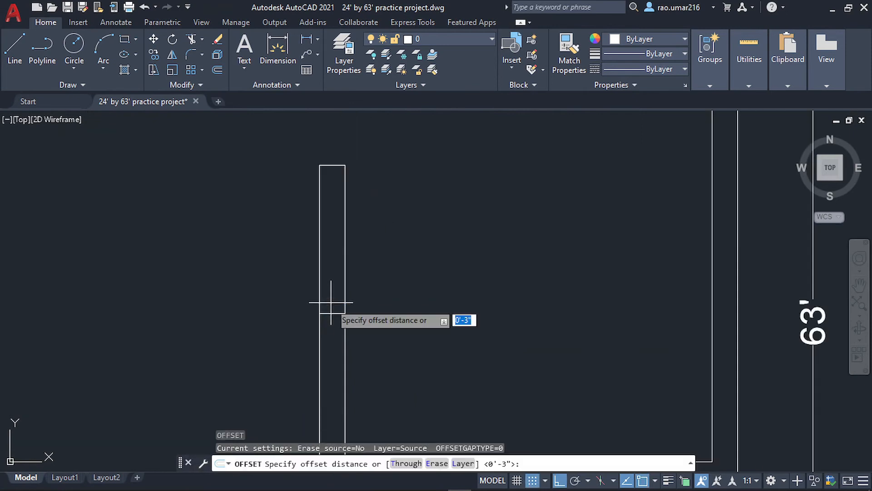
pyautogui.press('Return')
pyautogui.click(331, 314)
pyautogui.click(331, 286)
pyautogui.click(332, 313)
pyautogui.click(329, 354)
pyautogui.press('Escape')
# Draw a window rectangle between the two offset lines in the open-ended vertical wall
pyautogui.press('r')
pyautogui.press('e')
pyautogui.press('c')
pyautogui.press('Return')
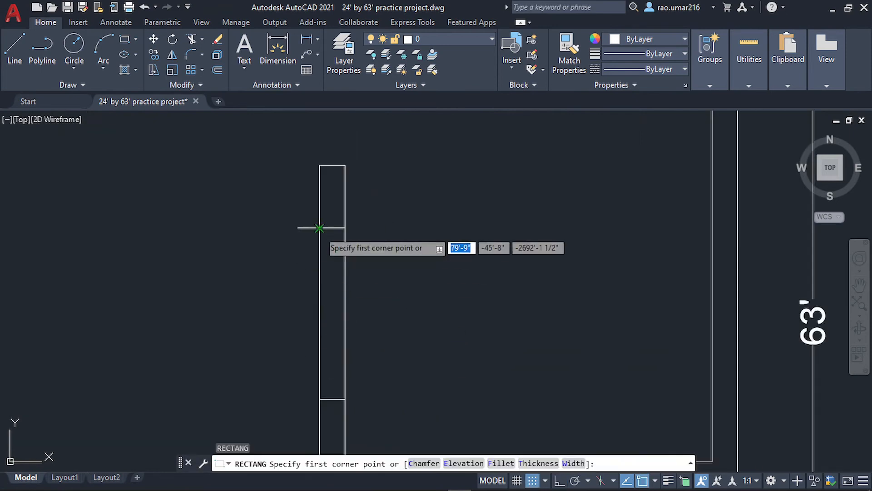
pyautogui.click(319, 228)
pyautogui.click(345, 399)
pyautogui.press('Escape')
# Offset the window rectangle in the open-ended vertical wall inward by 3"
pyautogui.press('o')
pyautogui.press('Return')
pyautogui.press('3')
pyautogui.press('Return')
pyautogui.click(346, 337)
pyautogui.click(335, 341)
pyautogui.press('Escape')
# Draw a horizontal line across the right outer wall of the same room, from the midpoint of its inner line
pyautogui.scroll(-5, 409, 341)
pyautogui.moveTo(381, 333); pyautogui.dragTo(337, 325, button='middle')
pyautogui.scroll(3, 358, 281)
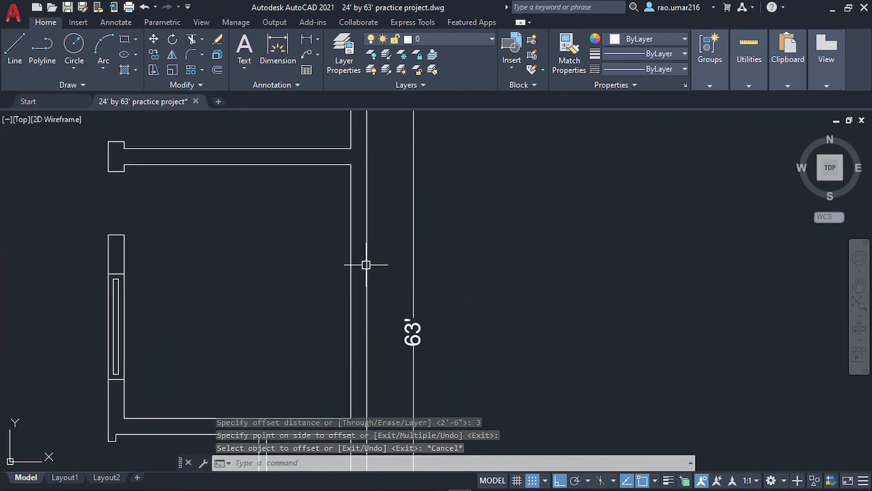
pyautogui.press('l')
pyautogui.press('Return')
pyautogui.click(351, 292)
pyautogui.click(366, 291)
pyautogui.press('Escape')
# Offset the horizontal line in this room's outer wall by 3' upward and downward
pyautogui.press('o')
pyautogui.press('Return')
pyautogui.write("3'")
pyautogui.press('Return')
pyautogui.click(359, 292)
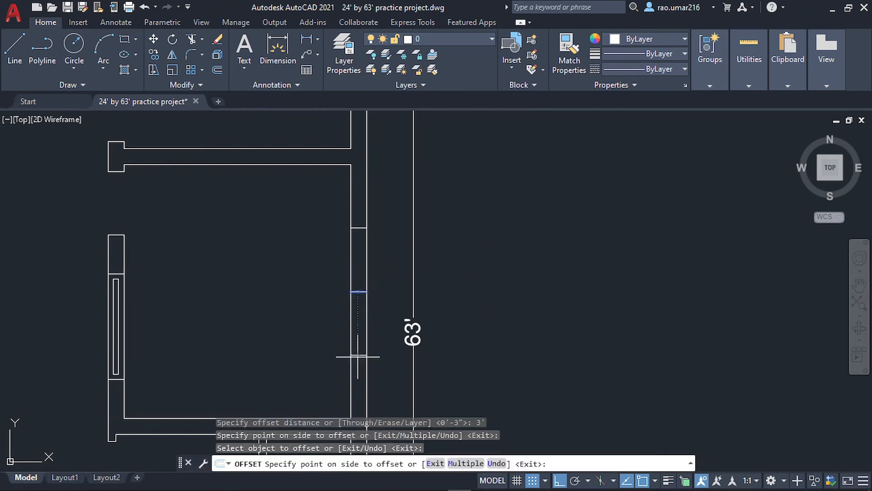
pyautogui.click(358, 356)
# Replace the middle line with a window rectangle spanning the two offset lines, and offset the rectangle inward by 3"
pyautogui.press('Delete')
pyautogui.click(351, 228)
pyautogui.click(366, 355)
pyautogui.write('3')
pyautogui.press('Return')
pyautogui.click(359, 355)
pyautogui.click(359, 336)
pyautogui.press('Escape')
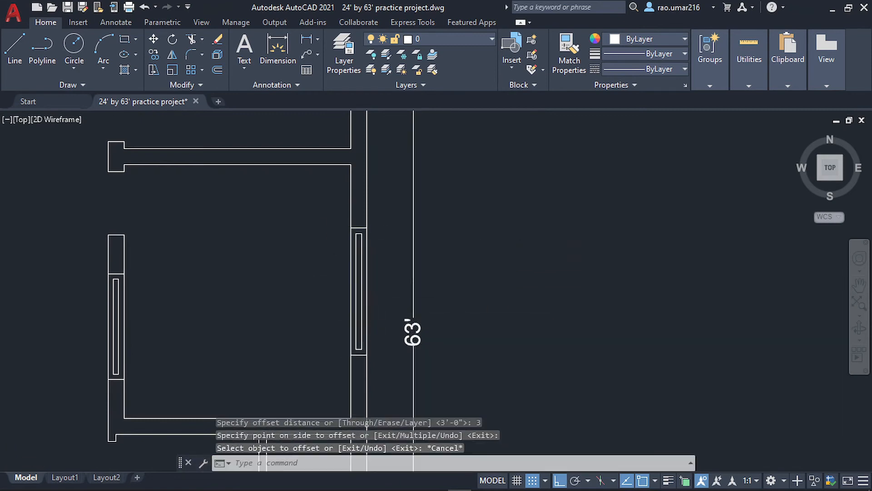
# Draw a horizontal line across the outer wall of the narrow room below, from the midpoint of its inner line
pyautogui.moveTo(373, 404); pyautogui.dragTo(524, 150, button='middle')
pyautogui.press('l')
pyautogui.press('Return')
pyautogui.click(425, 290)
pyautogui.click(449, 290)
# Offset the horizontal line in the narrow room's outer wall by 1' upward and downward
pyautogui.press('o')
pyautogui.press('Return')
pyautogui.write("1'")
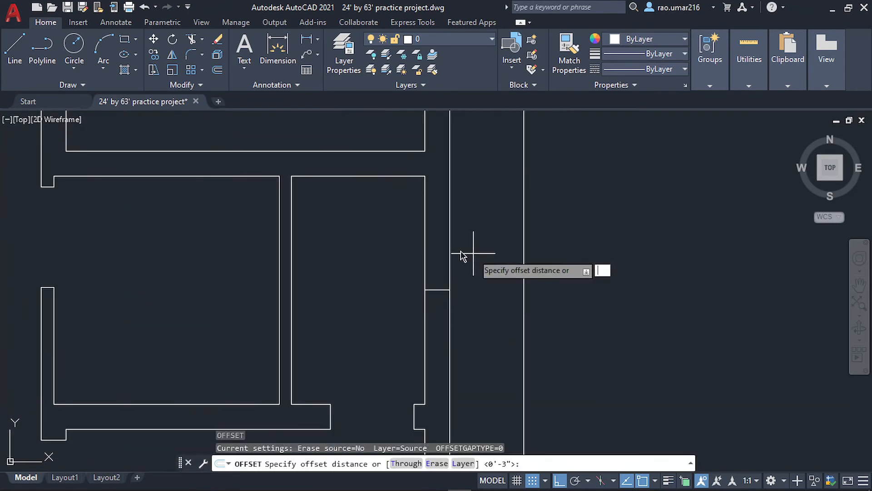
pyautogui.press('Return')
pyautogui.click(438, 289)
pyautogui.click(450, 272)
# Erase the middle line and draw a ventilator rectangle between the two offset lines in the narrow room's outer wall
pyautogui.click(430, 333)
pyautogui.press('Delete')
pyautogui.click(425, 257)
pyautogui.click(450, 323)
# Offset the ventilator rectangle in the narrow room's outer wall inward by 3"
pyautogui.press('o')
pyautogui.press('Return')
pyautogui.write('3')
pyautogui.press('Return')
pyautogui.click(450, 291)
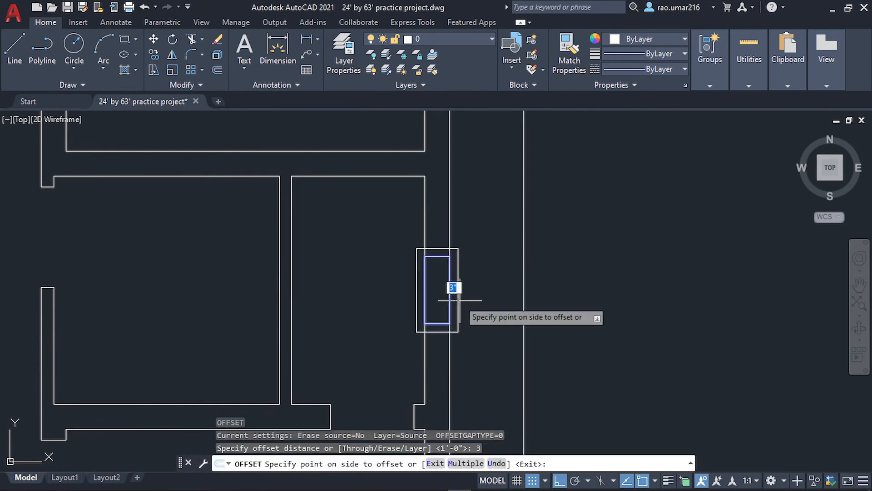
pyautogui.click(439, 297)
pyautogui.press('Escape')
# Draw a horizontal line across the drawing room's right outer wall, from the midpoint of its inner line
pyautogui.press('l')
pyautogui.press('Return')
pyautogui.click(408, 303)
pyautogui.click(423, 303)
pyautogui.press('Escape')
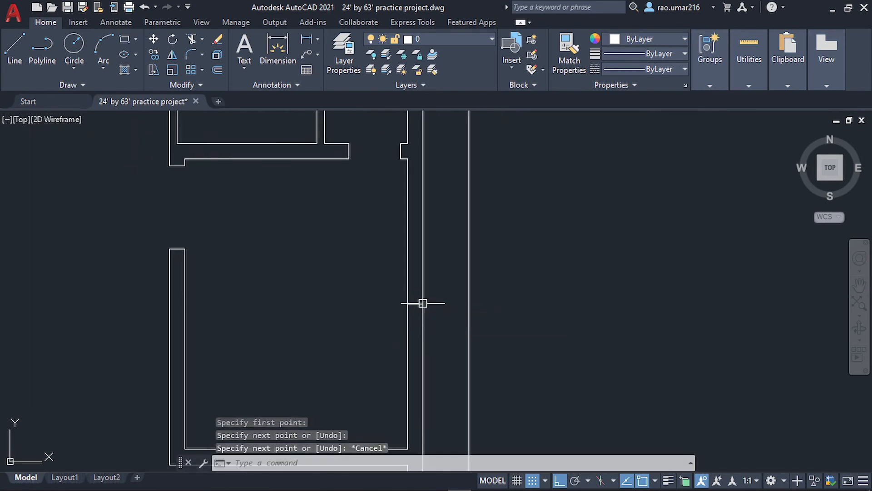
# Offset the line in the drawing room's outer wall by 3' upward and downward, and erase the middle line
pyautogui.press('o')
pyautogui.press('Return')
pyautogui.write("3'")
pyautogui.press('Return')
pyautogui.click(415, 304)
pyautogui.click(415, 278)
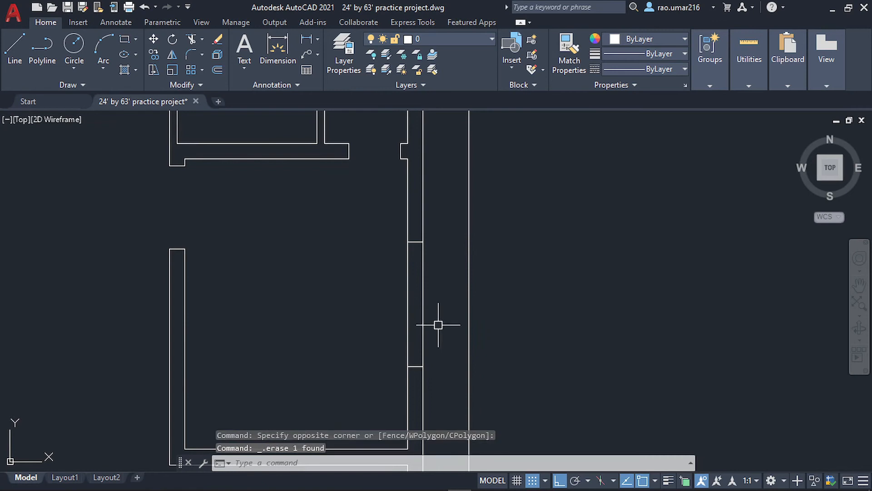
# Draw a window rectangle between the two offset lines in the drawing room's outer wall
pyautogui.press('r')
pyautogui.press('e')
pyautogui.press('c')
pyautogui.press('Return')
pyautogui.click(423, 241)
pyautogui.click(408, 366)
pyautogui.press('Escape')
# Offset the window rectangle in the drawing room's outer wall inward by 3"
pyautogui.click(423, 326)
pyautogui.press('o')
pyautogui.press('Return')
pyautogui.press('3')
pyautogui.press('Return')
pyautogui.click(415, 320)
pyautogui.press('Escape')
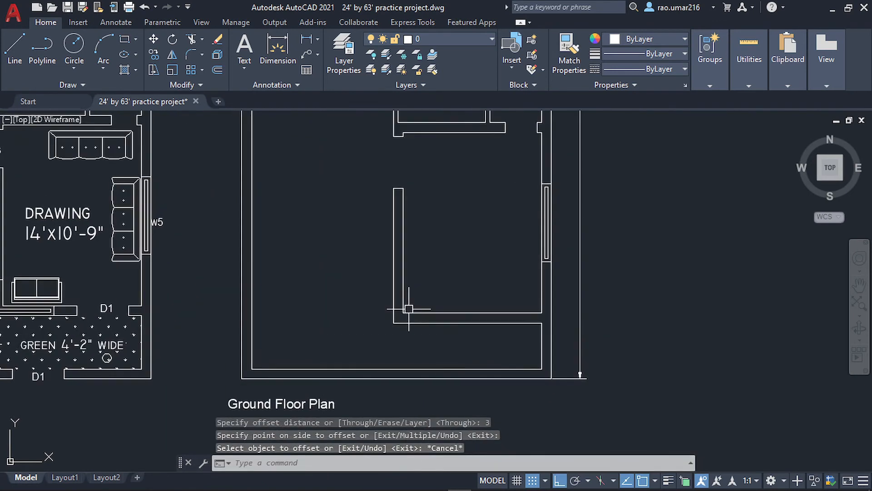
# Examine the L-shaped corner window w4 between the car porch and the drawing room in the reference plan
pyautogui.press('l')
pyautogui.press('Return')
pyautogui.press('Escape')
pyautogui.scroll(-5, 402, 355)
pyautogui.scroll(7, 209, 350)
pyautogui.scroll(3, 315, 311)
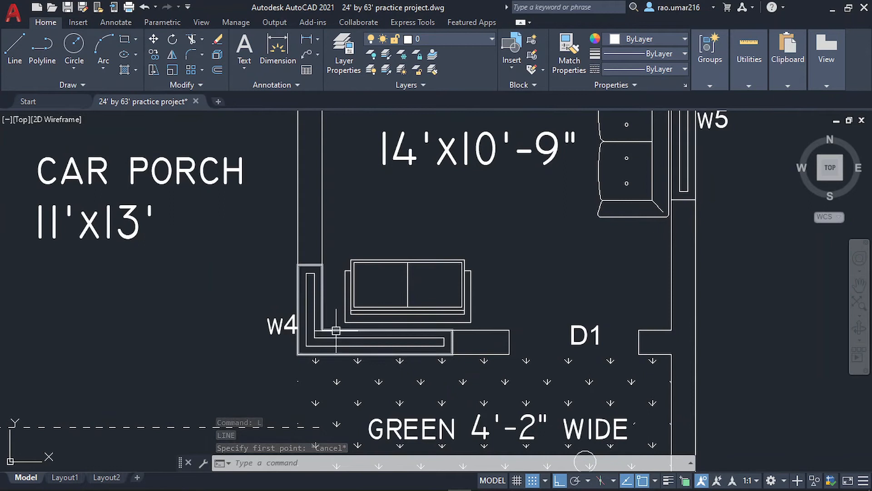
# Draw two lines across the wall thicknesses from the inner corner of the drawing room beside the car porch in the redrawn plan
pyautogui.scroll(-2, 383, 323)
pyautogui.moveTo(382, 323); pyautogui.dragTo(257, 323, button='middle')
pyautogui.moveTo(424, 333); pyautogui.dragTo(244, 333, button='middle')
pyautogui.moveTo(515, 333); pyautogui.dragTo(259, 333, button='middle')
pyautogui.scroll(2, 407, 325)
pyautogui.scroll(2, 403, 352)
pyautogui.moveTo(391, 349); pyautogui.dragTo(316, 342, button='middle')
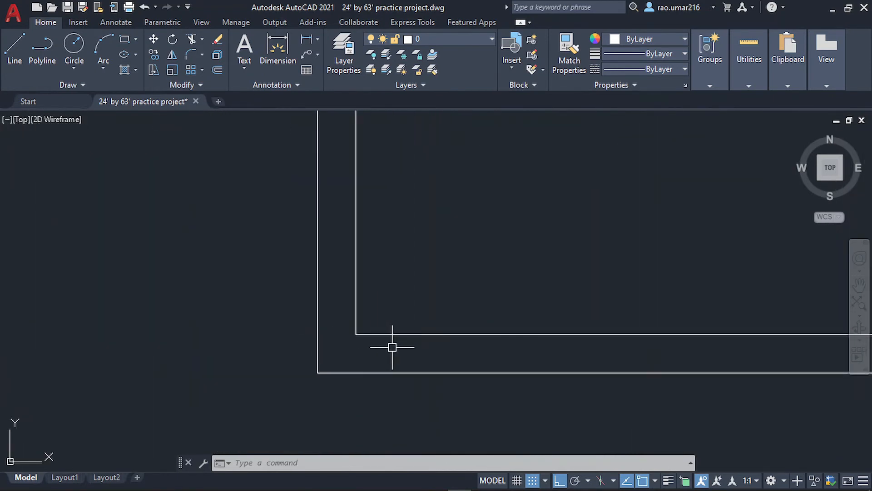
pyautogui.press('l')
pyautogui.press('Return')
pyautogui.click(356, 334)
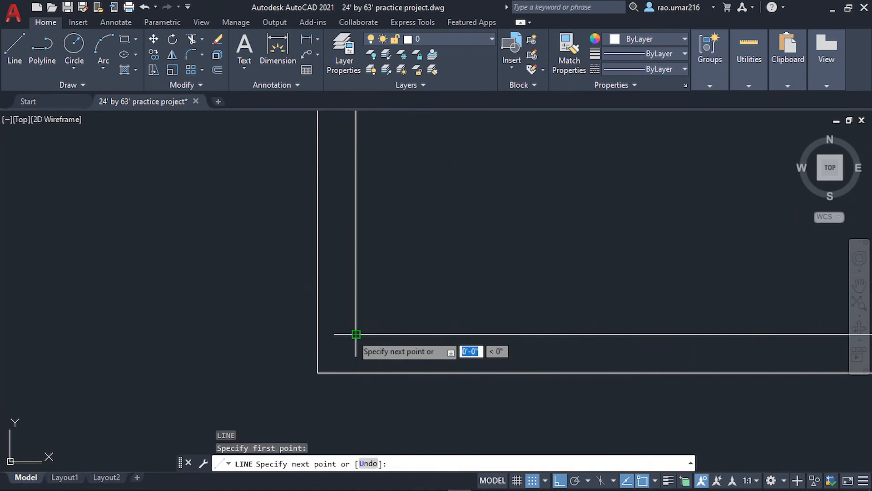
pyautogui.click(320, 337)
pyautogui.click(356, 336)
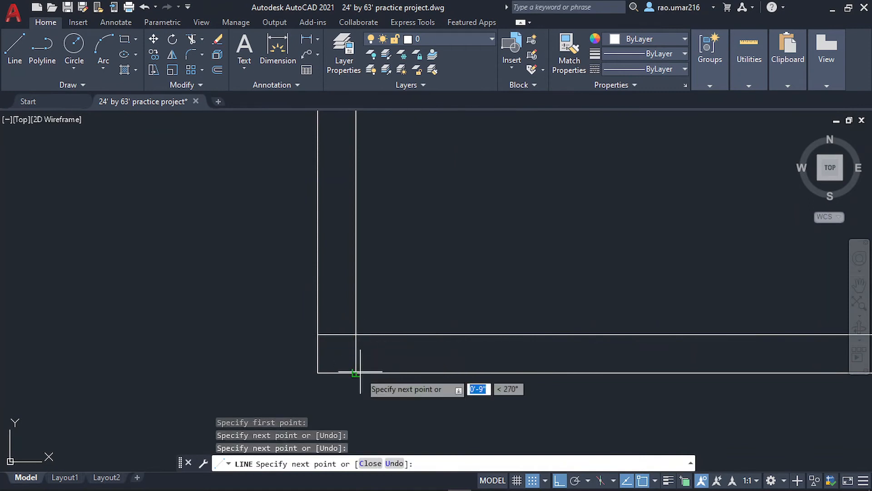
pyautogui.click(358, 372)
pyautogui.press('Escape')
# Offset the vertical corner line 3' into the drawing room's front wall and the horizontal one 3' up the car porch wall
pyautogui.click(390, 347)
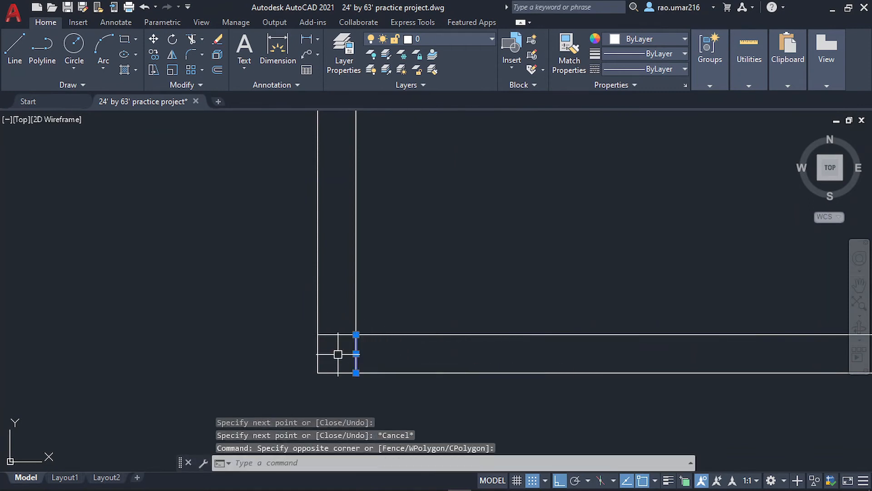
pyautogui.scroll(-3, 424, 346)
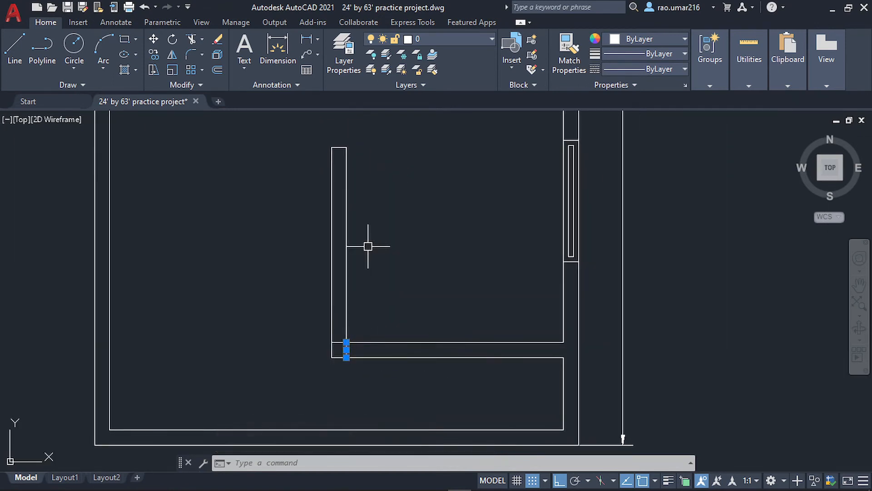
pyautogui.write('o')
pyautogui.press('Return')
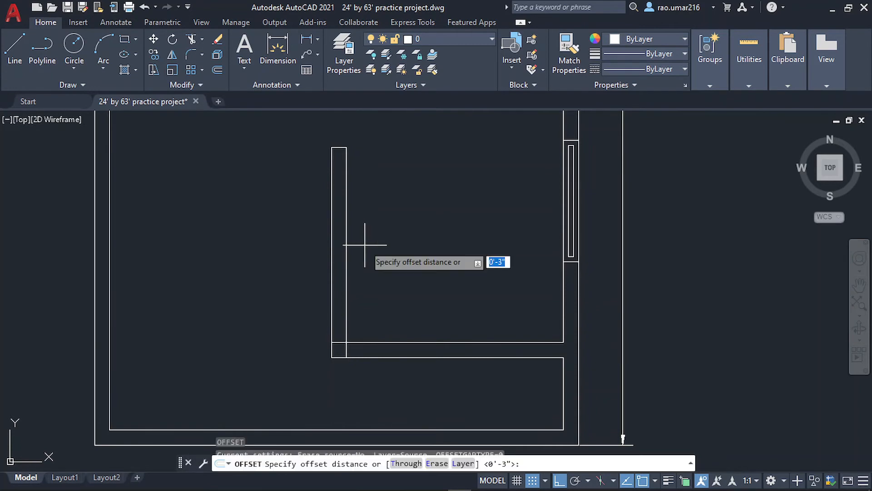
pyautogui.write("3'")
pyautogui.press('Return')
pyautogui.click(361, 248)
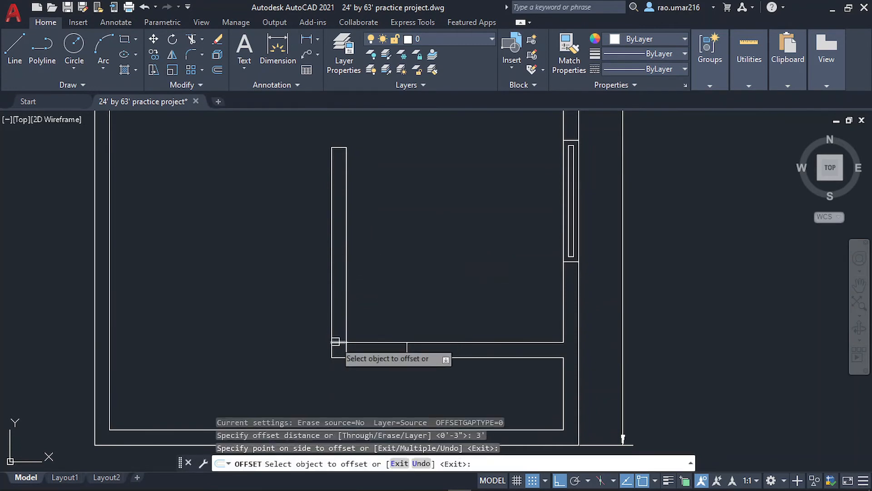
pyautogui.click(339, 342)
pyautogui.click(343, 286)
pyautogui.press('Escape')
# Trim away the short construction lines crossing the wall corner of the drawing room
pyautogui.scroll(2, 340, 356)
pyautogui.scroll(2, 341, 357)
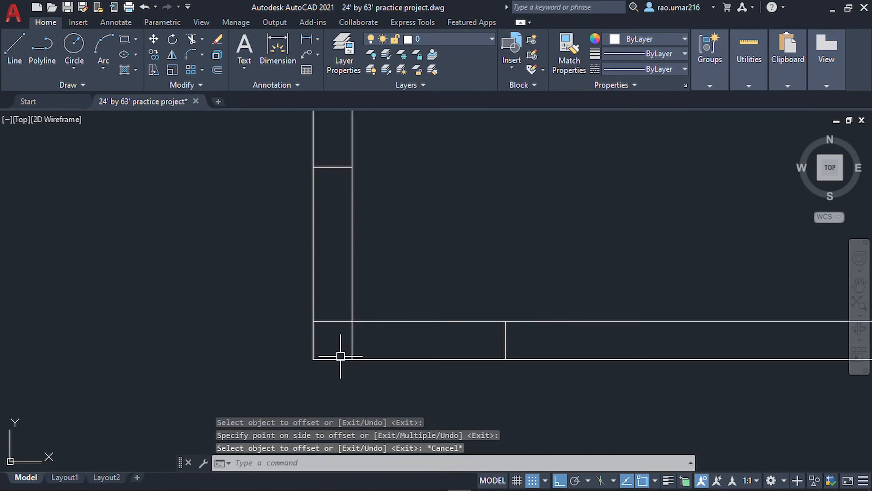
pyautogui.write('tr')
pyautogui.press('Return')
pyautogui.moveTo(368, 351)
pyautogui.mouseDown()
pyautogui.moveTo(341, 339)
pyautogui.moveTo(332, 317)
pyautogui.mouseUp()
pyautogui.press('Escape')
pyautogui.scroll(-3, 352, 311)
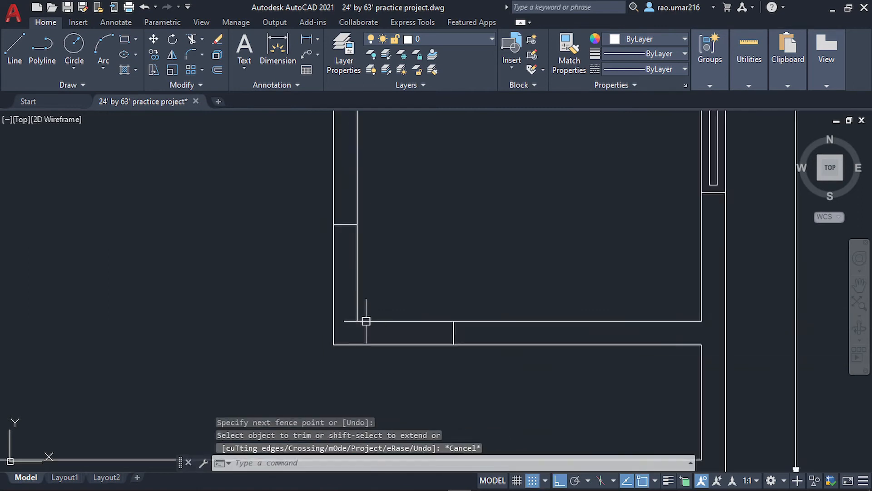
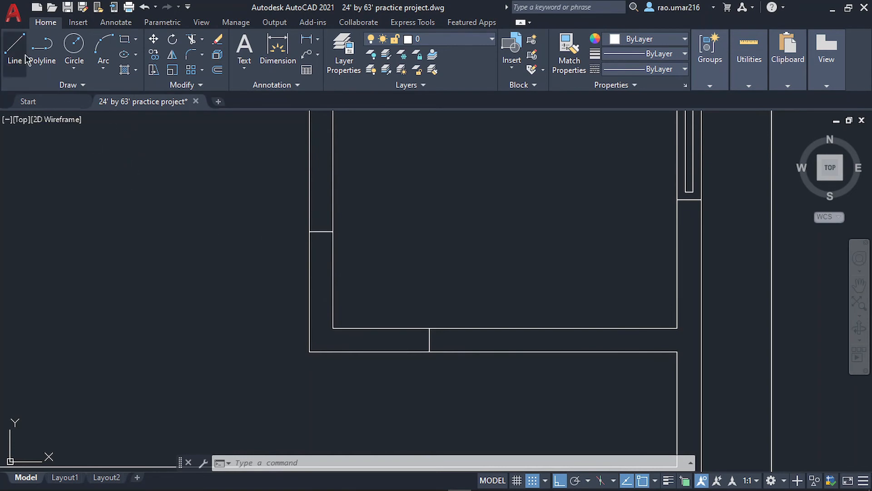
# Trace the L-shaped corner window outline with a polyline between the two offset lines, following the wall faces
pyautogui.click(42, 46)
pyautogui.click(333, 232)
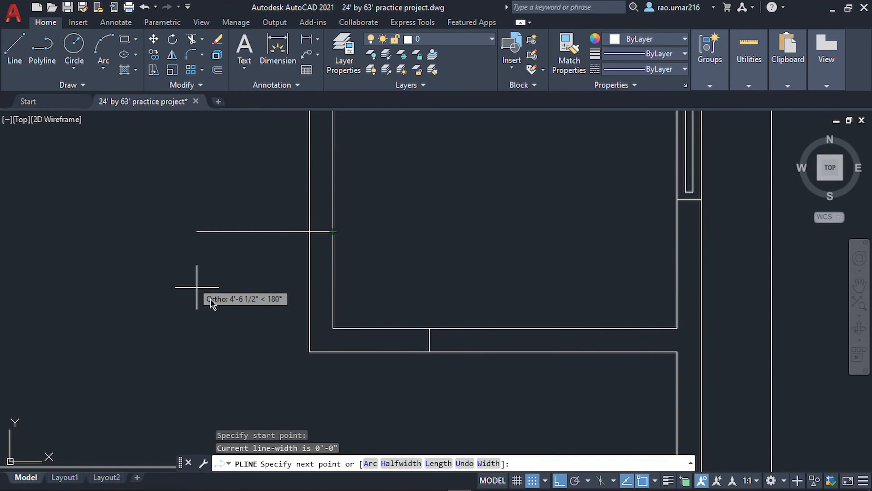
pyautogui.click(309, 233)
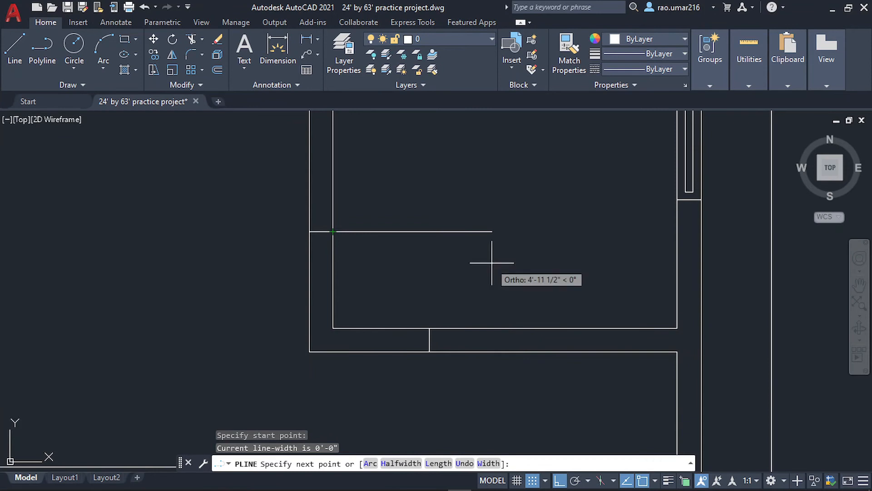
pyautogui.click(558, 481)
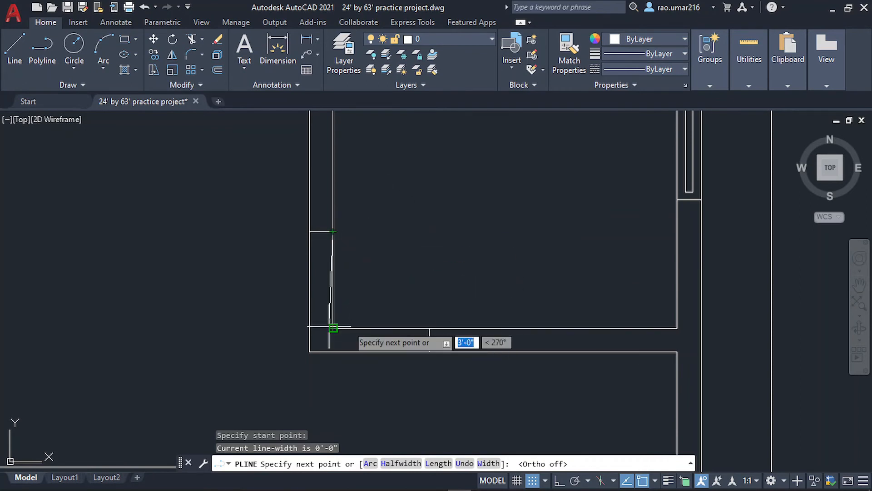
pyautogui.click(559, 480)
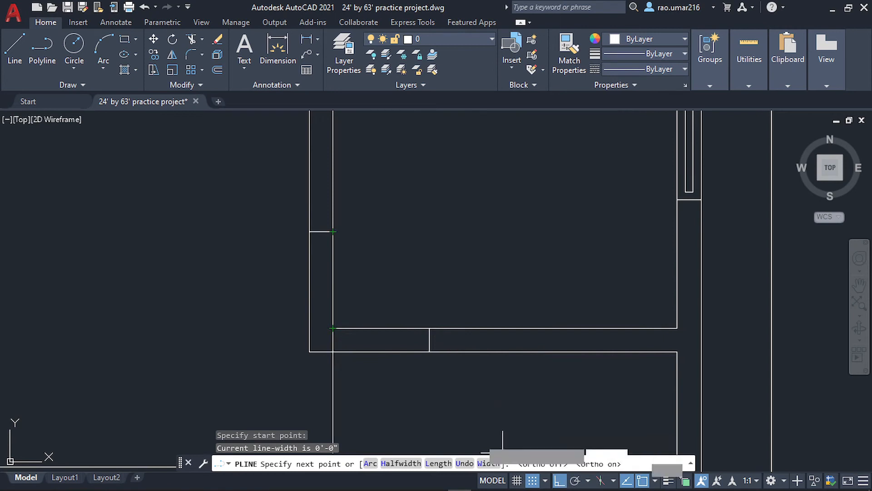
pyautogui.click(429, 328)
pyautogui.click(418, 356)
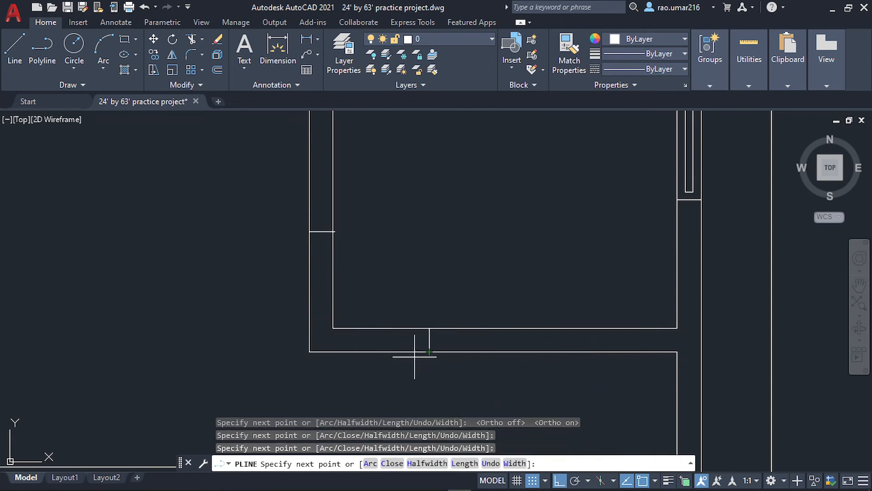
pyautogui.click(309, 352)
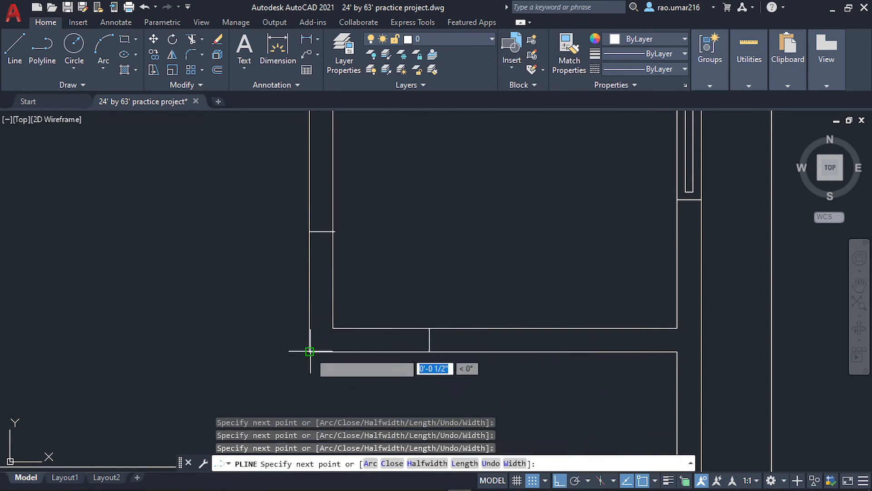
pyautogui.click(309, 232)
pyautogui.press('Escape')
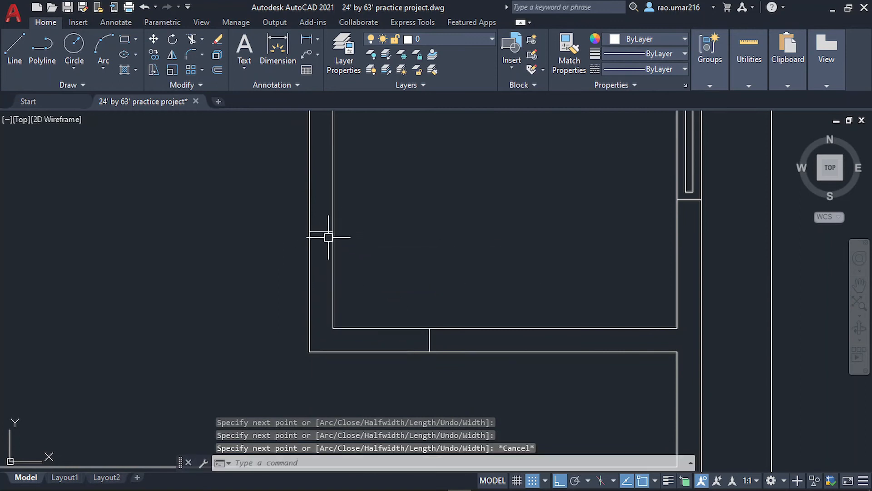
# Offset the L-shaped corner window outline inward by 3"
pyautogui.click(328, 232)
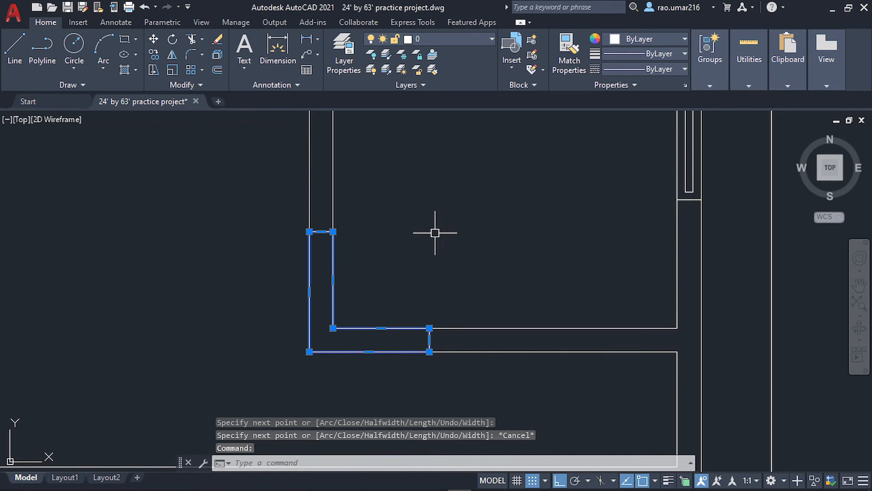
pyautogui.write('o')
pyautogui.press('Return')
pyautogui.write('3')
pyautogui.press('Return')
pyautogui.click(323, 296)
pyautogui.press('Escape')
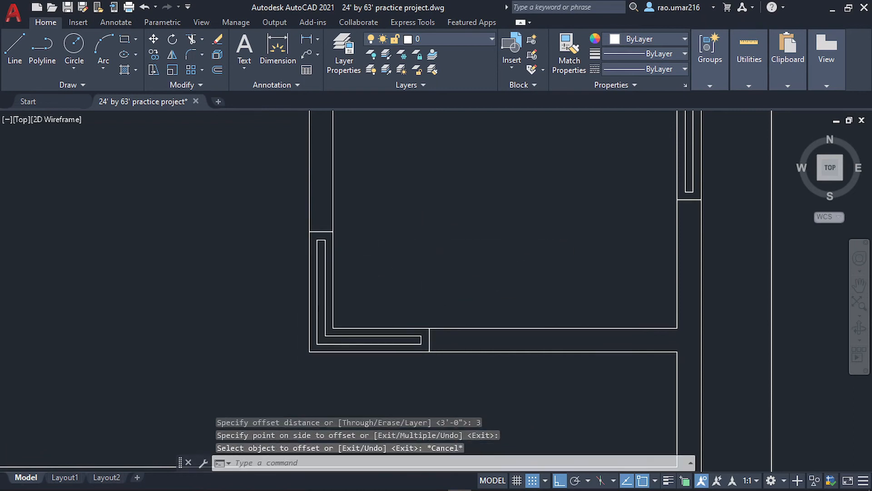
# Check the green strip in the reference plan and start a hatch with the CROSS pattern for the redrawn plan
pyautogui.scroll(-4, 401, 283)
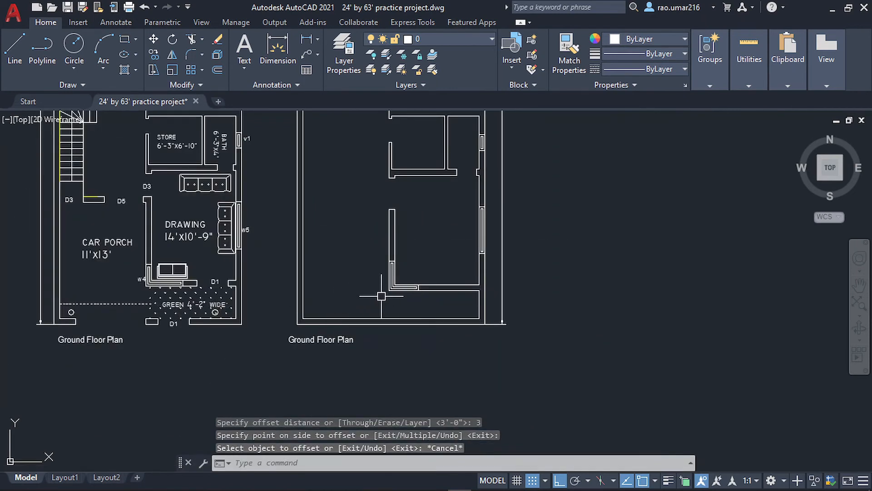
pyautogui.scroll(4, 190, 303)
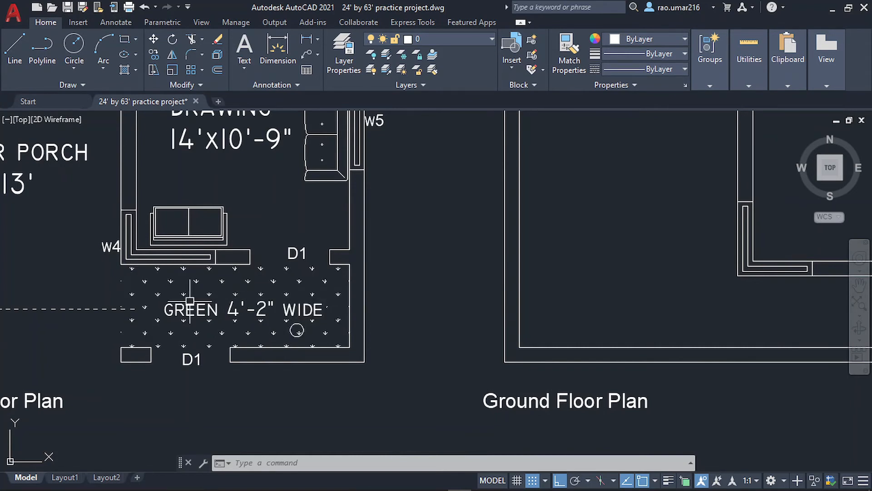
pyautogui.scroll(-2, 412, 304)
pyautogui.moveTo(412, 303); pyautogui.dragTo(128, 303, button='middle')
pyautogui.scroll(2, 347, 298)
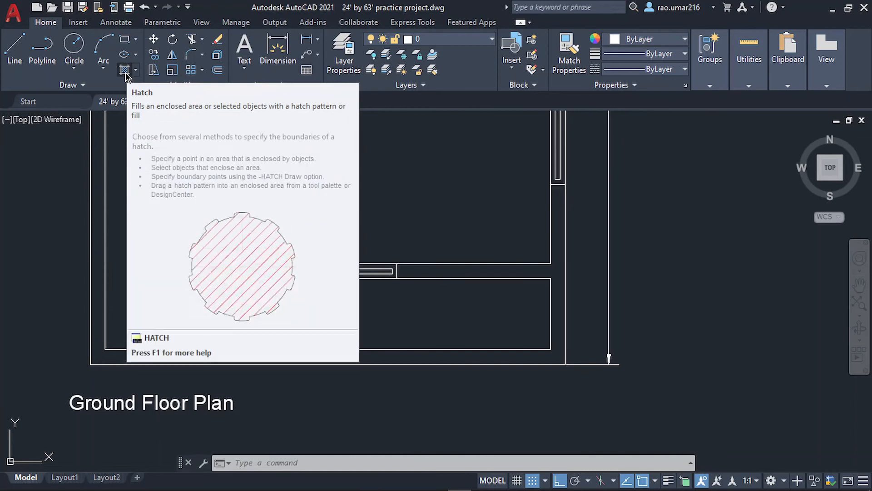
pyautogui.click(124, 70)
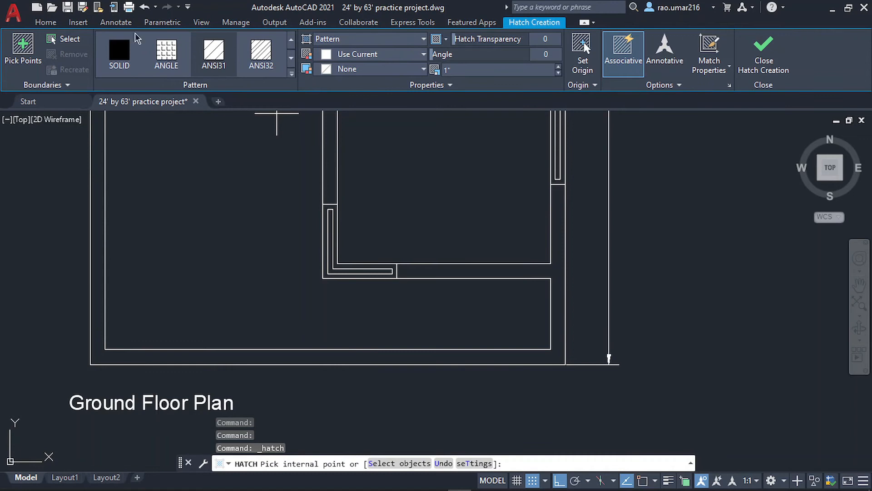
pyautogui.click(291, 73)
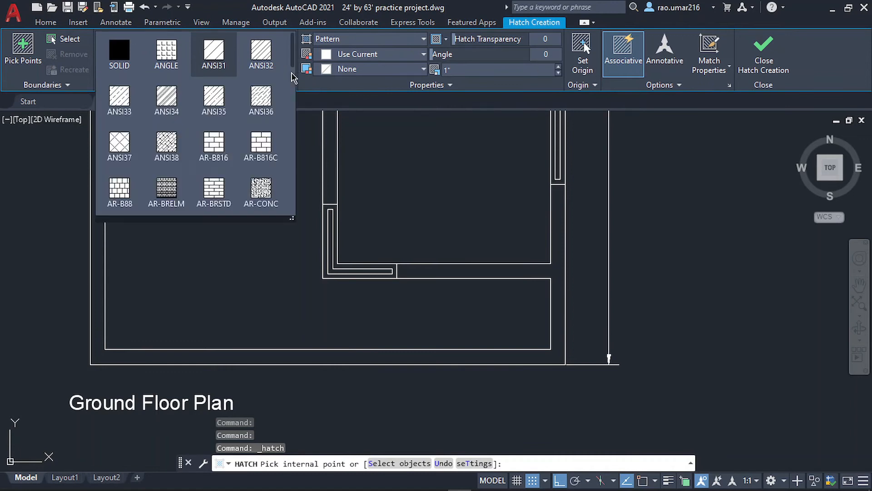
pyautogui.moveTo(291, 221); pyautogui.dragTo(527, 421)
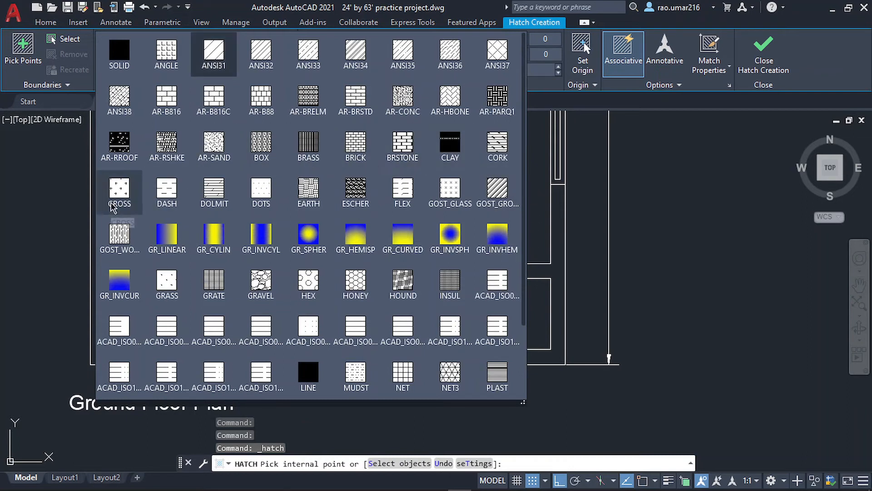
pyautogui.click(116, 191)
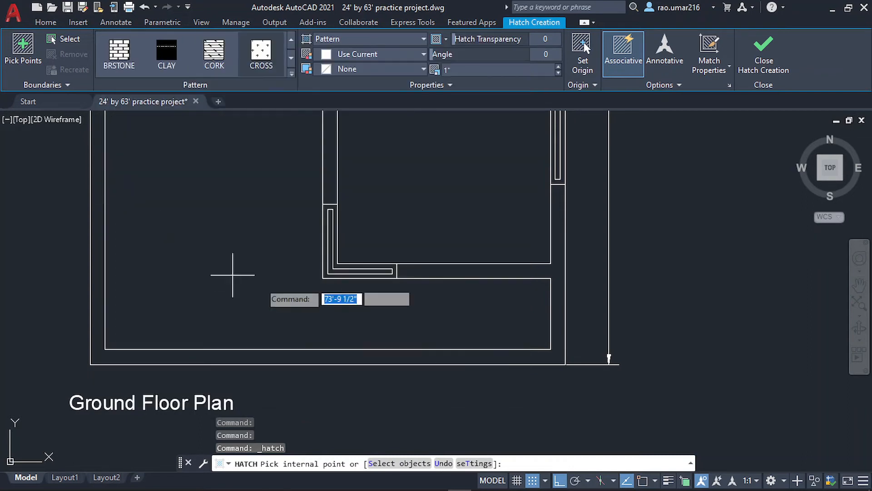
# Try to hatch the open area in front of the drawing room, and cancel the hatch command
pyautogui.click(473, 325)
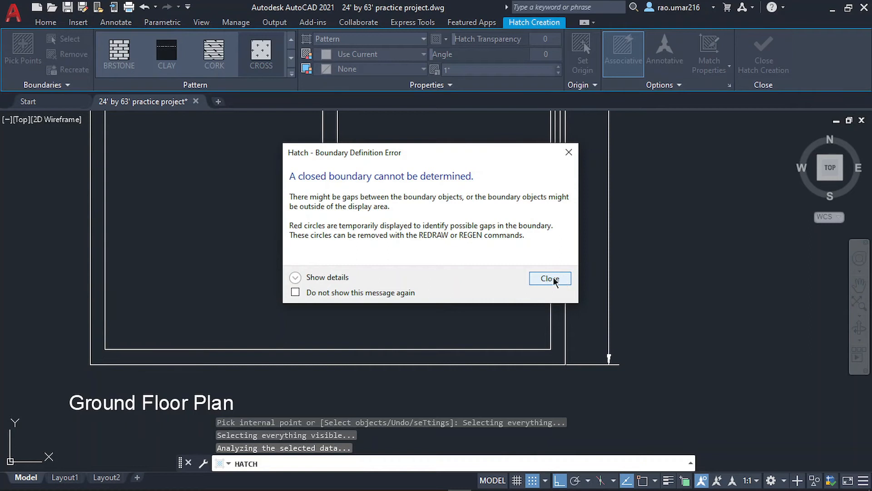
pyautogui.click(547, 279)
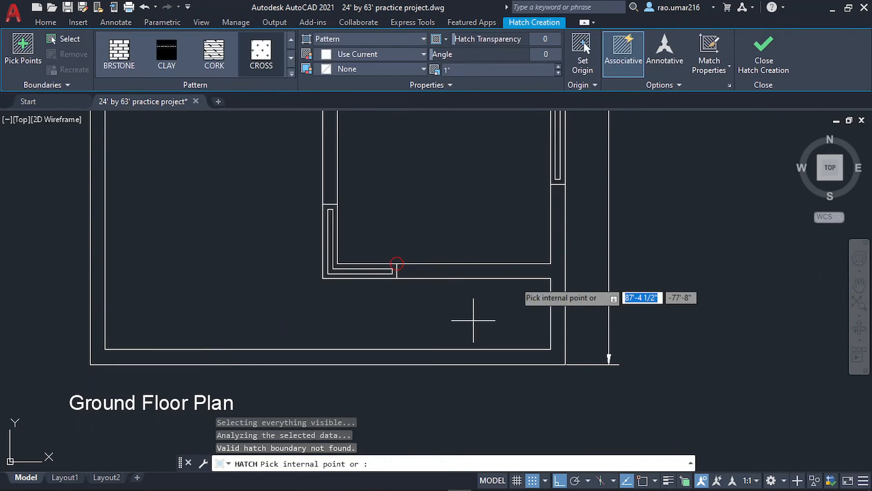
pyautogui.scroll(-6, 404, 259)
pyautogui.moveTo(328, 207); pyautogui.dragTo(327, 320, button='middle')
pyautogui.scroll(-2, 340, 264)
pyautogui.moveTo(338, 264); pyautogui.dragTo(316, 317, button='middle')
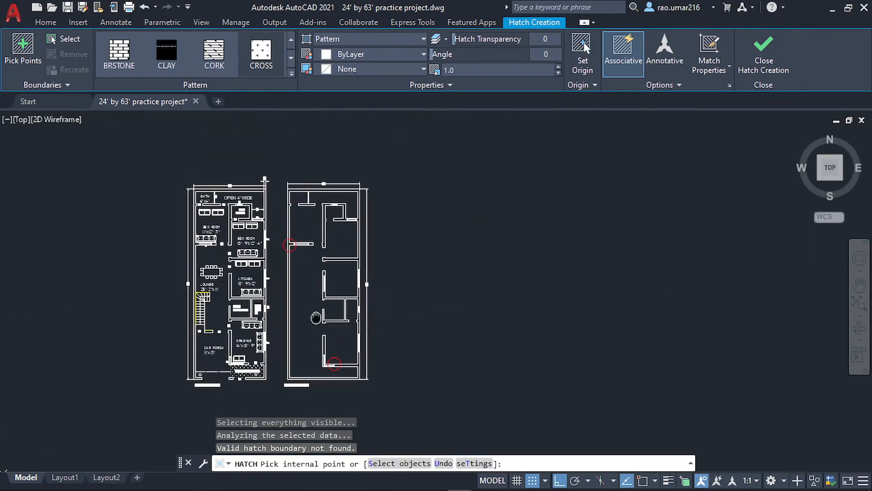
pyautogui.scroll(7, 253, 327)
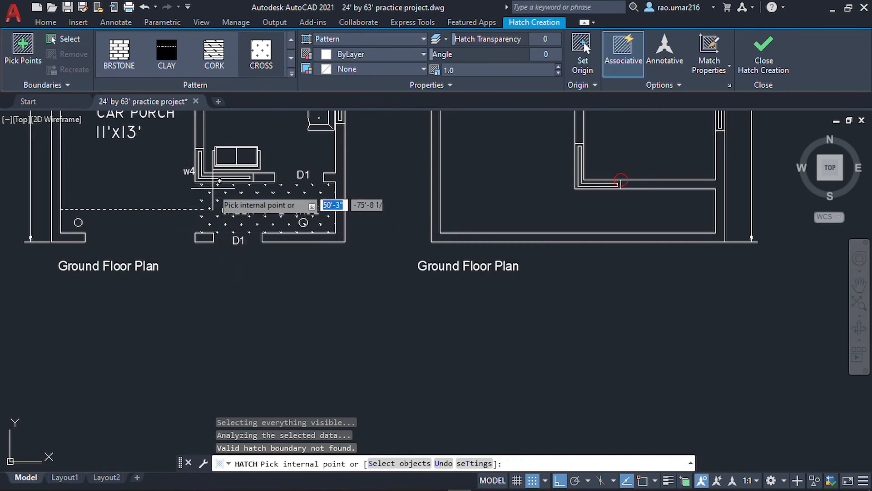
pyautogui.moveTo(401, 229); pyautogui.dragTo(45, 352, button='middle')
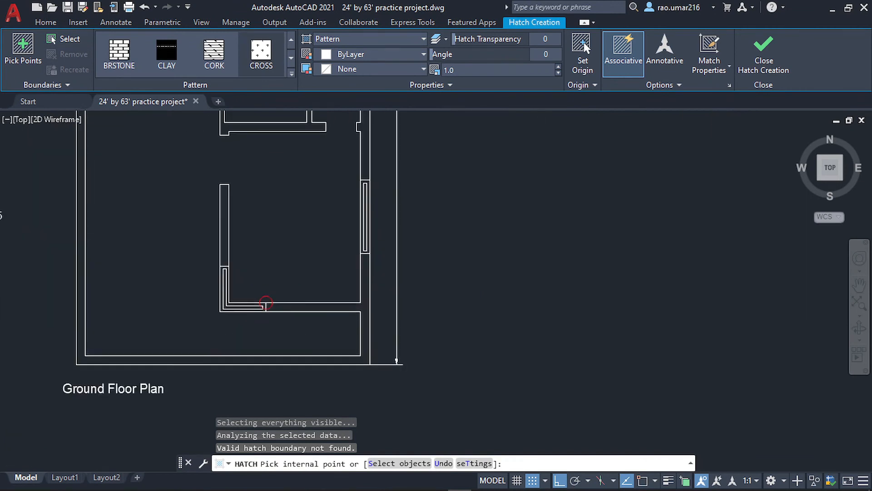
pyautogui.press('Escape')
# Close off the green strip with a vertical line from the corner window's outer corner down to the front boundary wall
pyautogui.scroll(2, 302, 259)
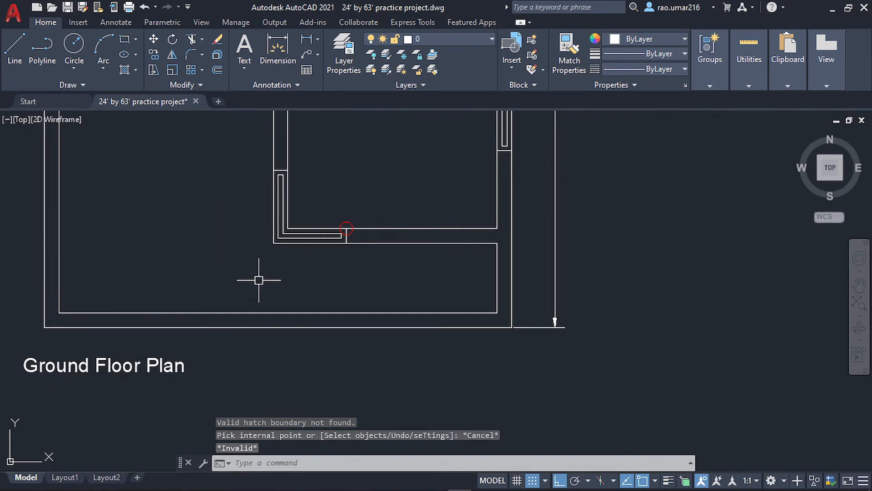
pyautogui.write('l')
pyautogui.press('Return')
pyautogui.click(273, 243)
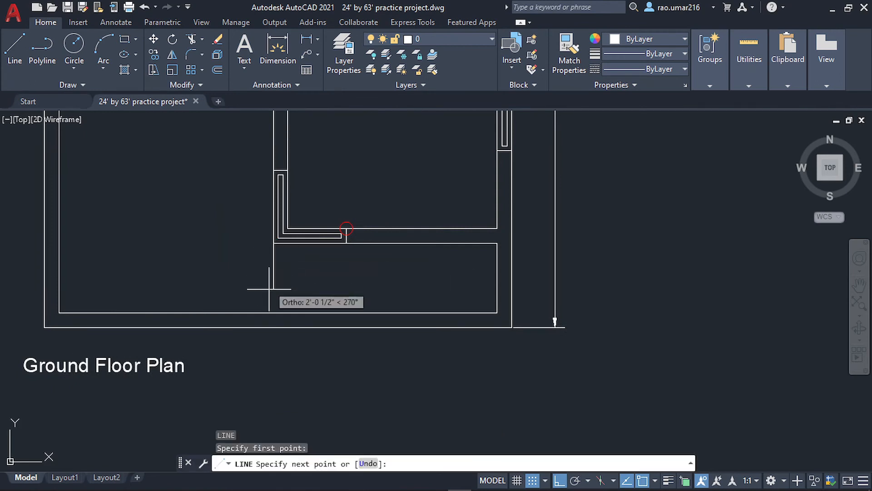
pyautogui.click(275, 314)
pyautogui.press('Escape')
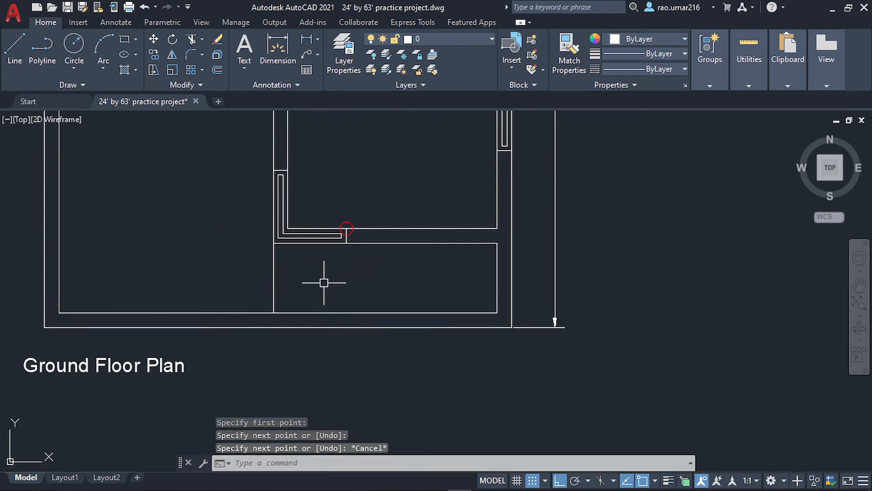
# Hatch the closed-off green strip of the redrawn plan with the CROSS pattern at scale 45
pyautogui.click(123, 71)
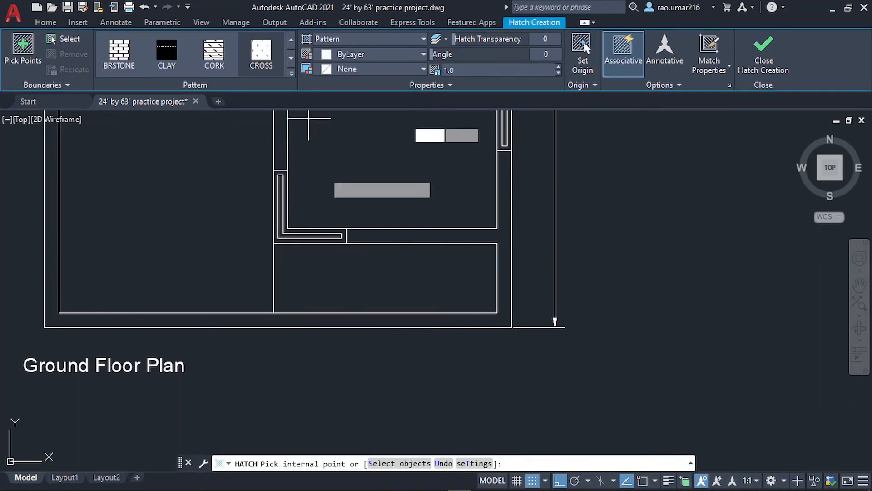
pyautogui.click(352, 279)
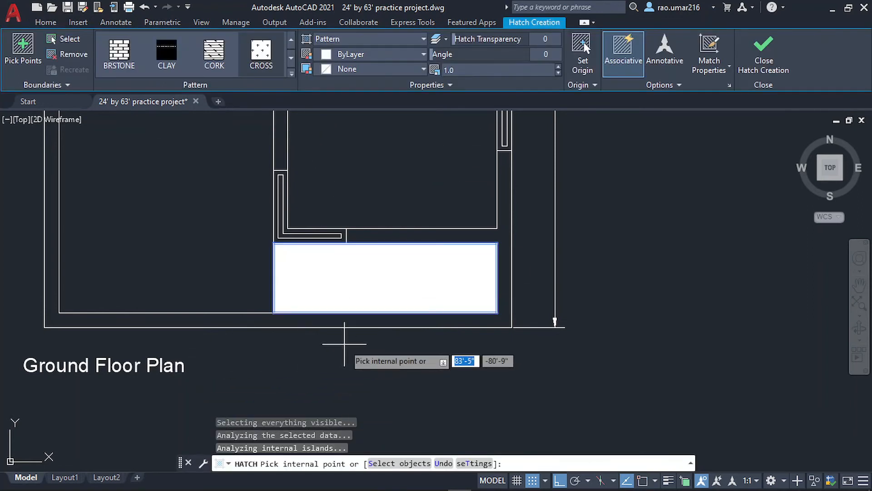
pyautogui.scroll(-4, 346, 343)
pyautogui.moveTo(253, 334); pyautogui.dragTo(361, 265, button='middle')
pyautogui.scroll(6, 522, 248)
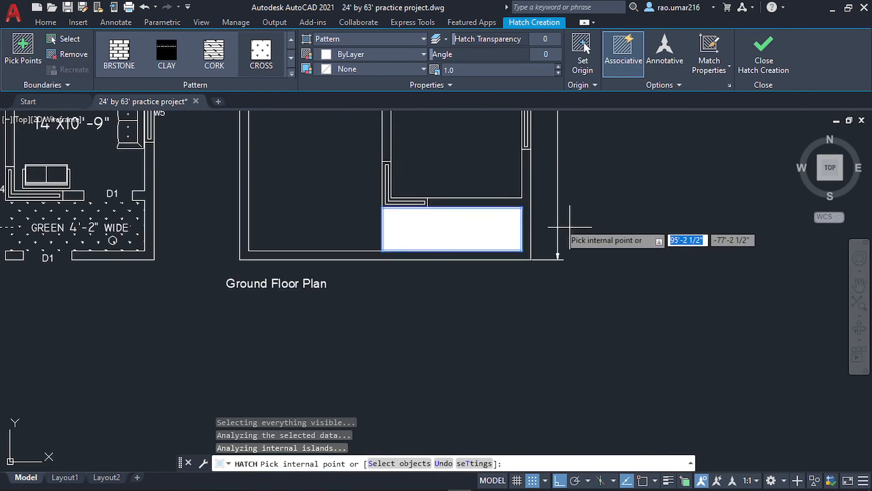
pyautogui.moveTo(384, 234); pyautogui.dragTo(429, 239, button='middle')
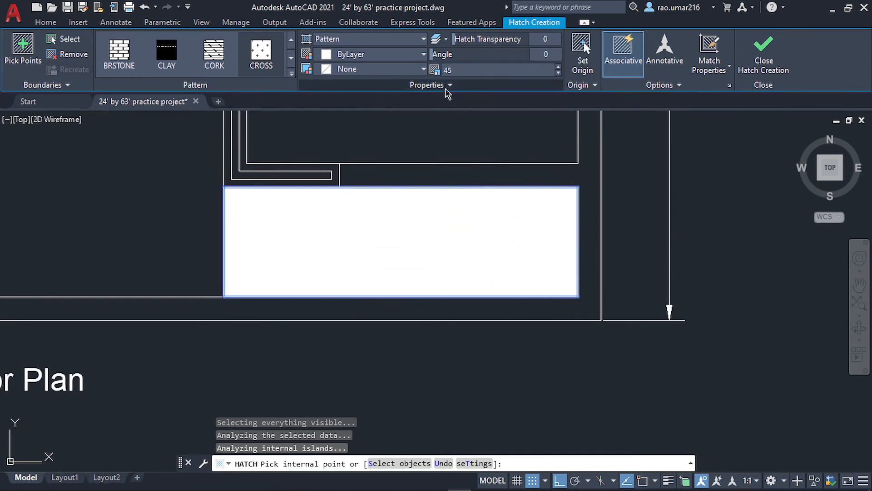
pyautogui.write('45')
pyautogui.press('Return')
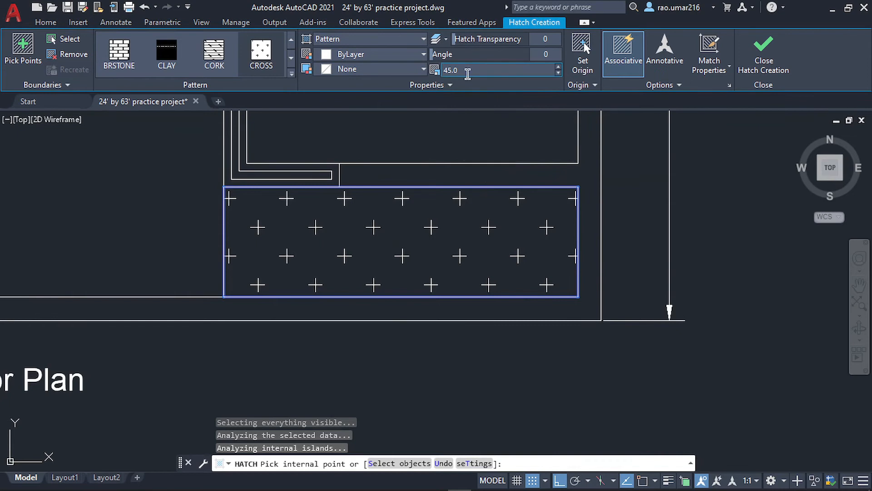
# Make the strip's CROSS hatch denser by trying scale 35, then setting it to 20, and finish the hatch
pyautogui.moveTo(468, 74); pyautogui.dragTo(369, 74)
pyautogui.write('35')
pyautogui.press('Return')
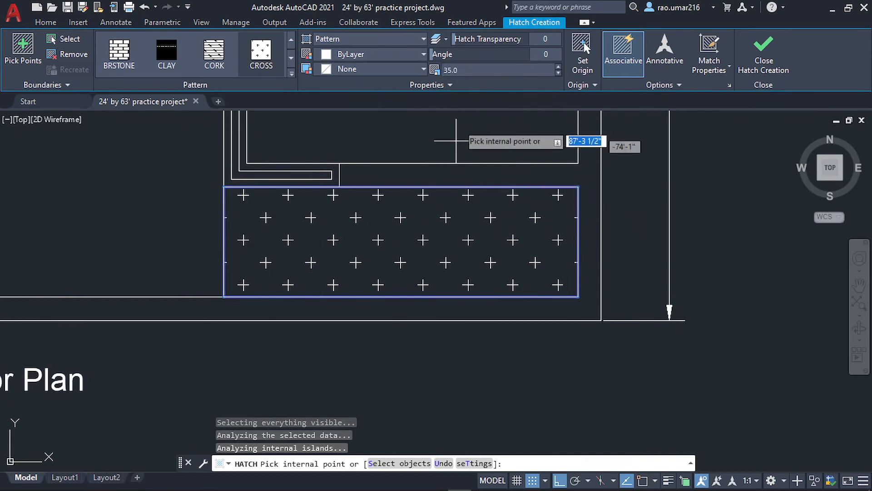
pyautogui.click(477, 70)
pyautogui.write('20')
pyautogui.press('Return')
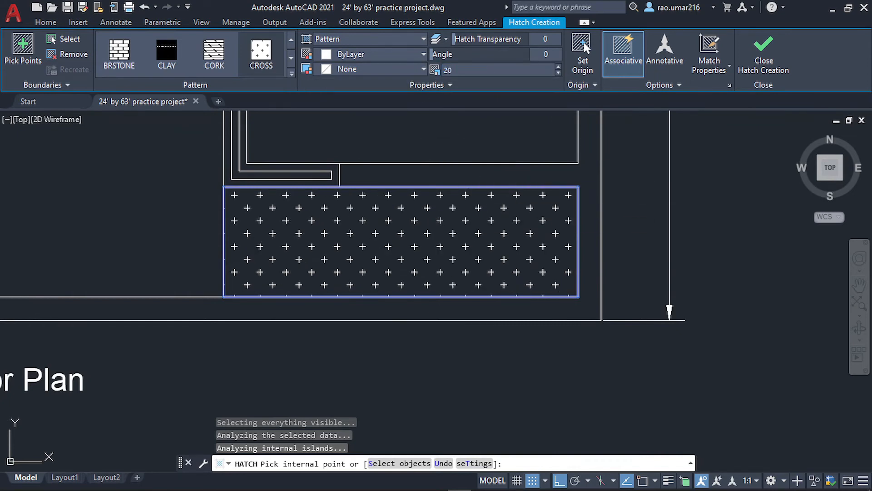
pyautogui.press('Escape')
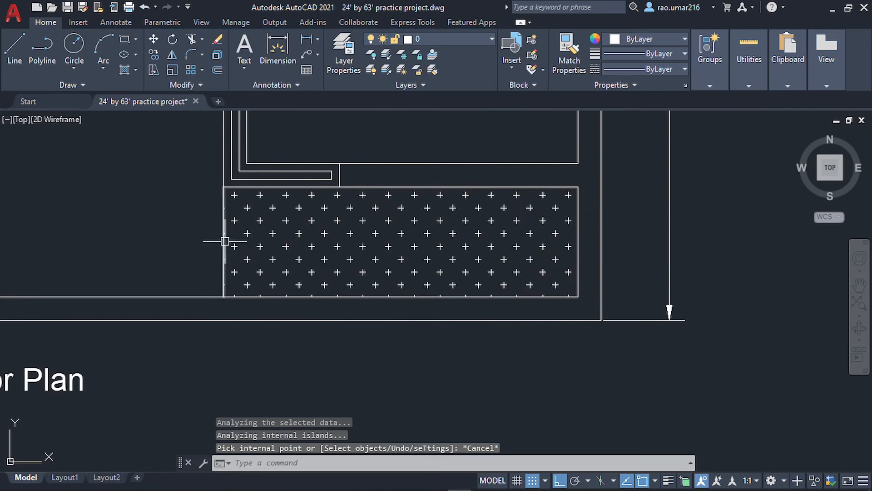
# Erase the vertical line that closes the green strip at its car porch end
pyautogui.scroll(4, 216, 258)
pyautogui.click(236, 214)
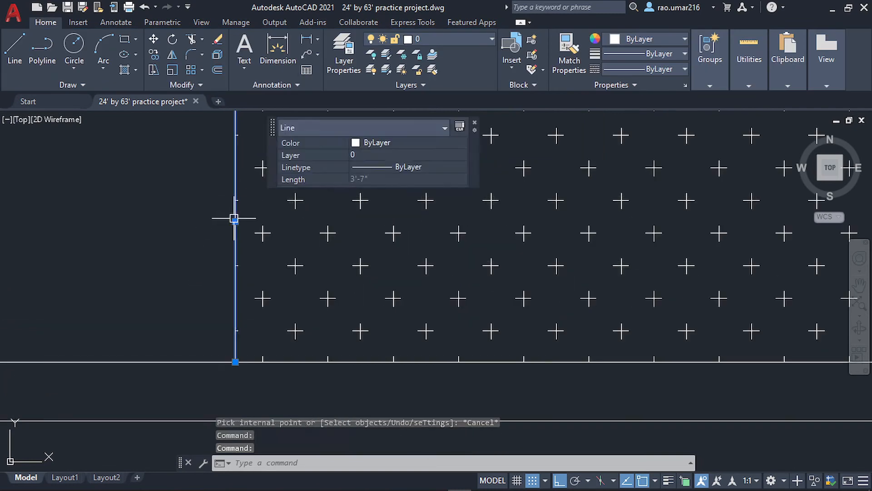
pyautogui.press('Delete')
pyautogui.scroll(-6, 245, 258)
pyautogui.moveTo(236, 264); pyautogui.dragTo(448, 250, button='middle')
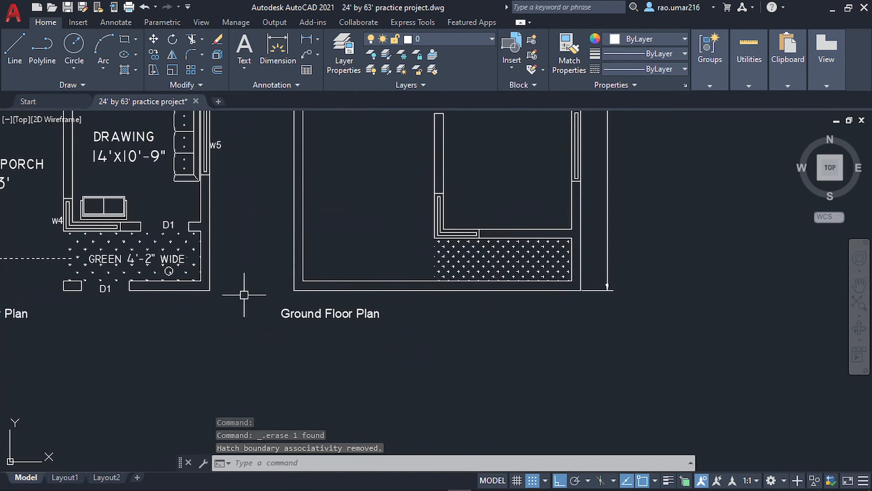
# Check the hatch settings of the reference plan's green strip and pick the GRASS pattern from the pattern gallery
pyautogui.scroll(6, 174, 270)
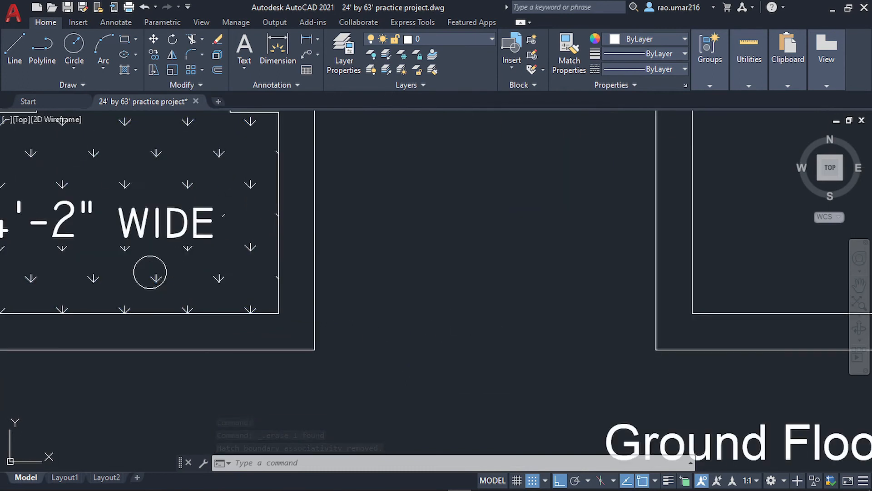
pyautogui.click(249, 185)
pyautogui.click(119, 51)
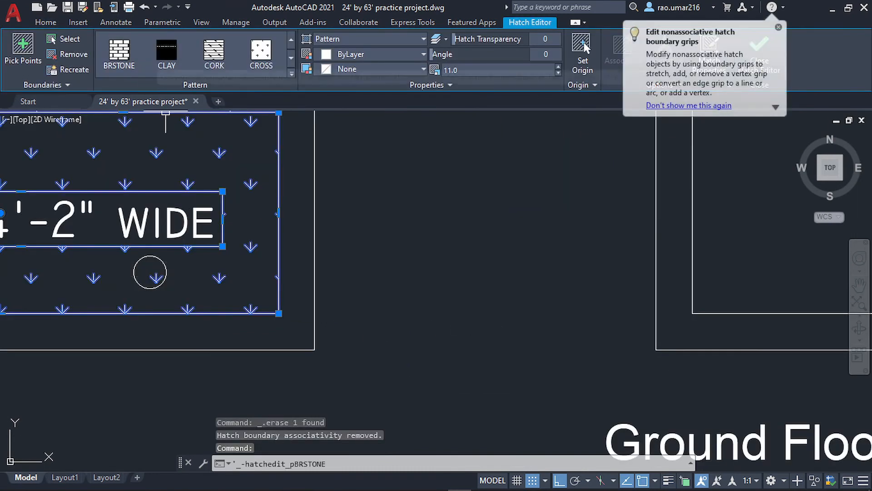
pyautogui.click(291, 74)
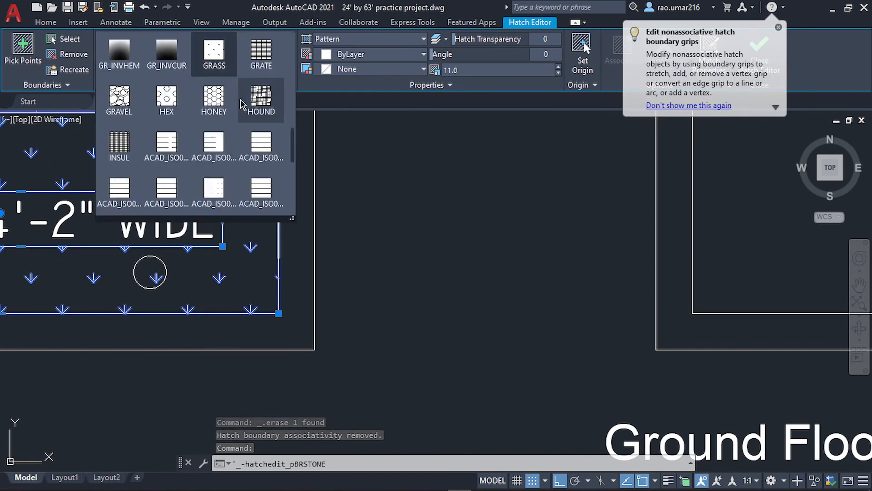
pyautogui.click(217, 57)
pyautogui.scroll(-6, 522, 255)
pyautogui.moveTo(497, 265); pyautogui.dragTo(232, 294, button='middle')
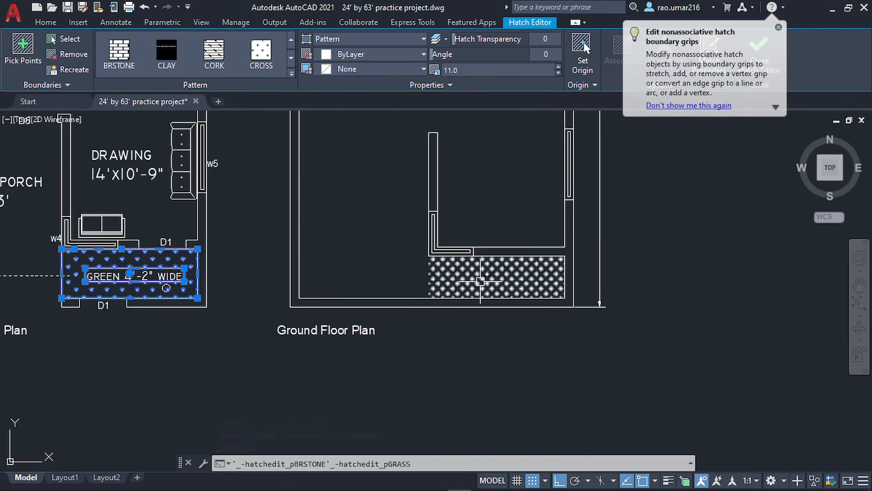
pyautogui.click(477, 286)
pyautogui.press('Escape')
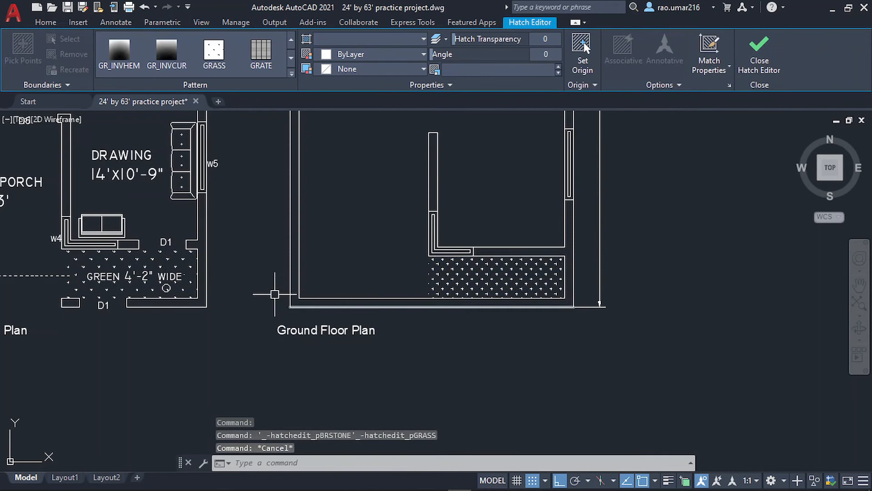
# Undo back until the strip's vertical closing line is restored, and erase the CROSS hatch from the redrawn plan
pyautogui.click(438, 282)
pyautogui.press('Delete')
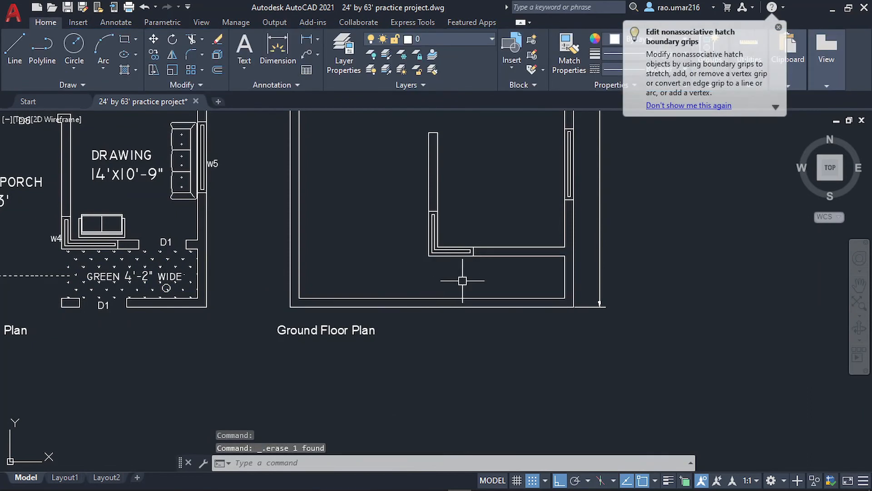
pyautogui.scroll(2, 578, 256)
pyautogui.hotkey('ctrl', 'z')
pyautogui.hotkey('ctrl', 'z')
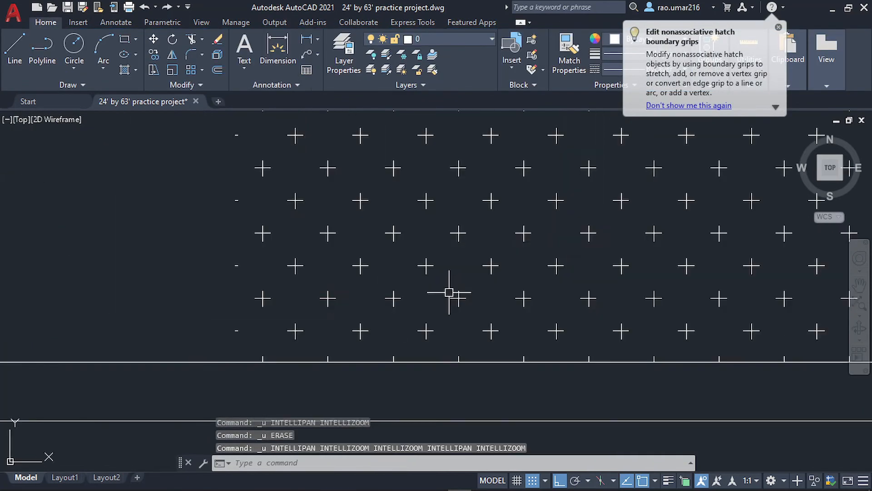
pyautogui.hotkey('ctrl', 'z')
pyautogui.click(429, 259)
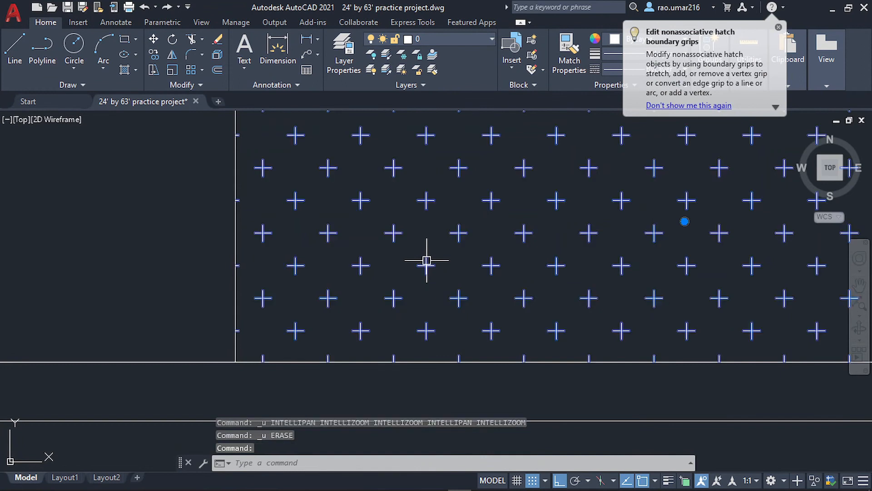
pyautogui.press('Delete')
pyautogui.scroll(-1, 399, 288)
pyautogui.moveTo(399, 288); pyautogui.dragTo(325, 359, button='middle')
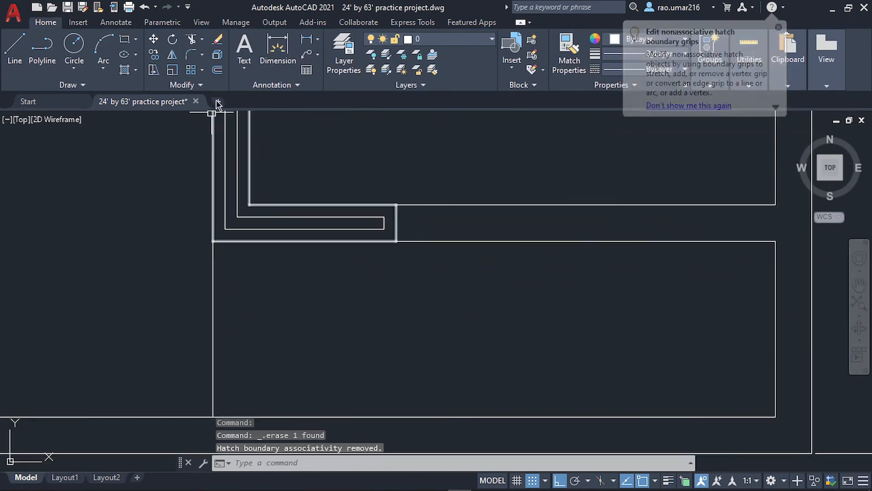
# Hatch the closed-off green strip of the redrawn plan with the GRASS pattern at scale 11
pyautogui.click(135, 73)
pyautogui.click(139, 87)
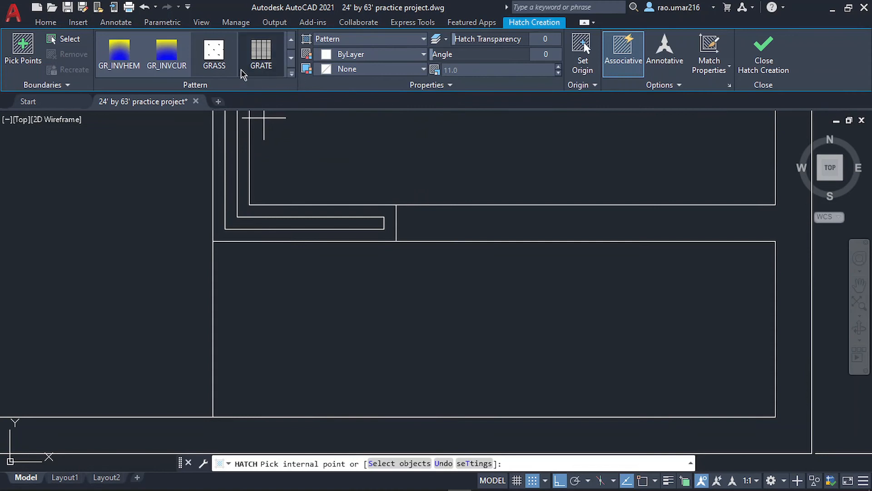
pyautogui.click(291, 73)
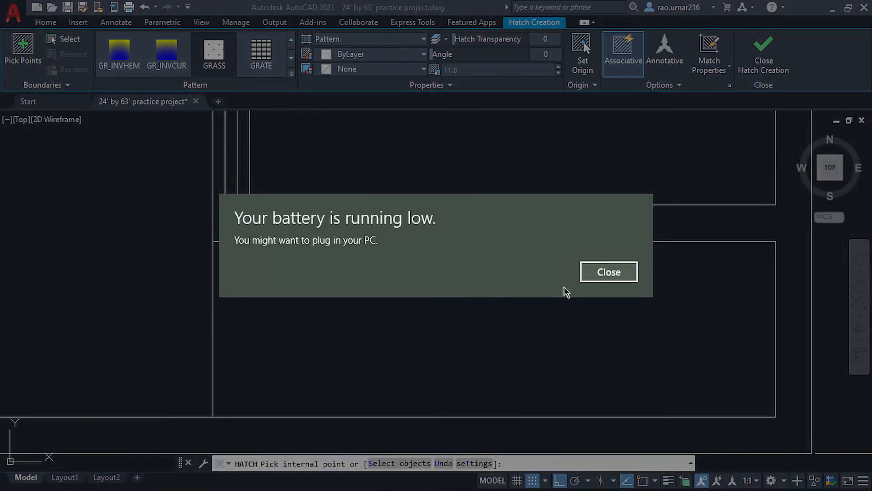
pyautogui.click(609, 272)
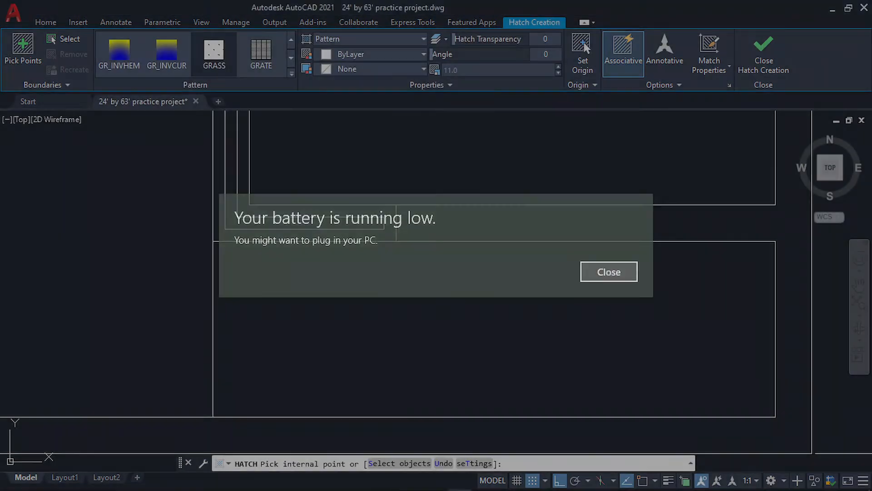
pyautogui.scroll(-3, 448, 301)
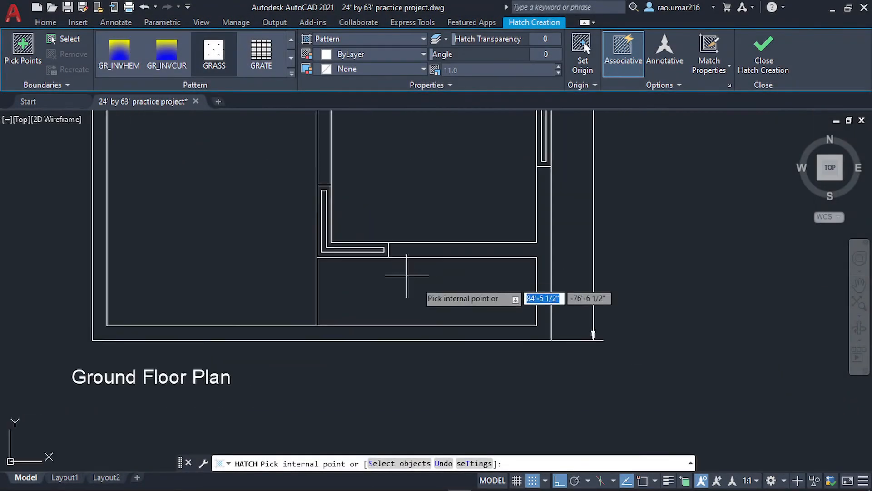
pyautogui.click(438, 300)
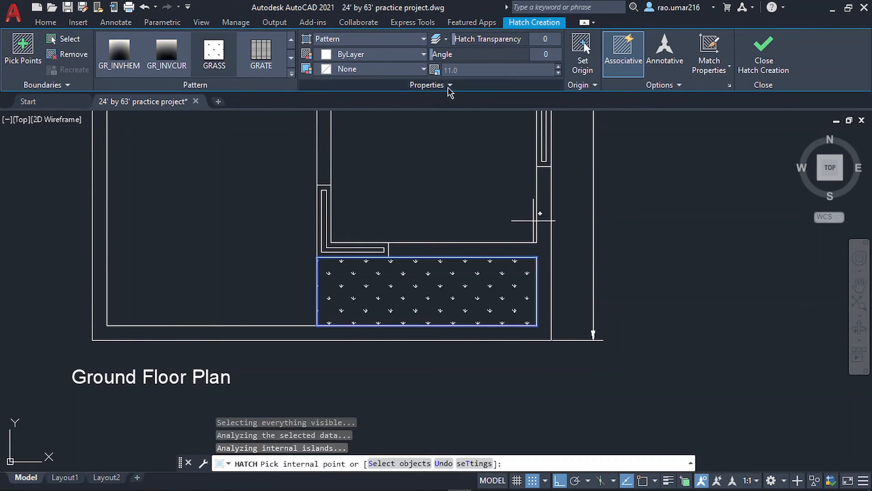
pyautogui.press('Escape')
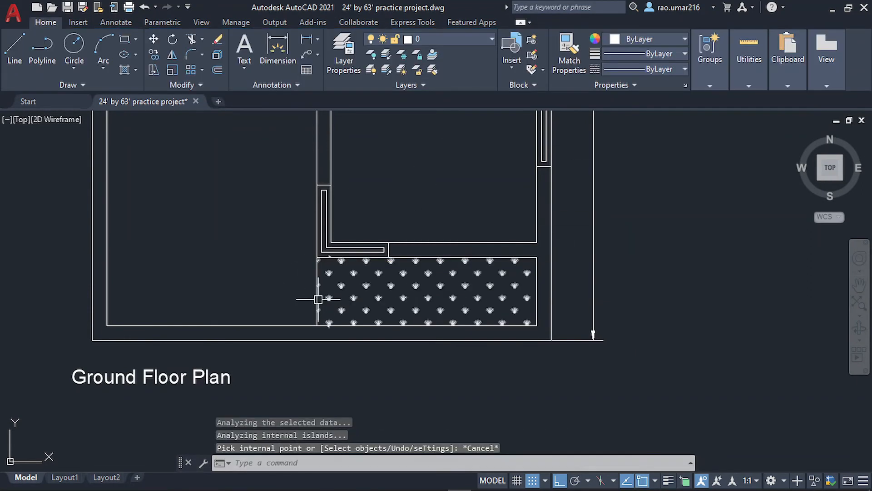
# Erase the vertical closing line at the car porch end of the GRASS-hatched strip
pyautogui.click(315, 297)
pyautogui.press('Delete')
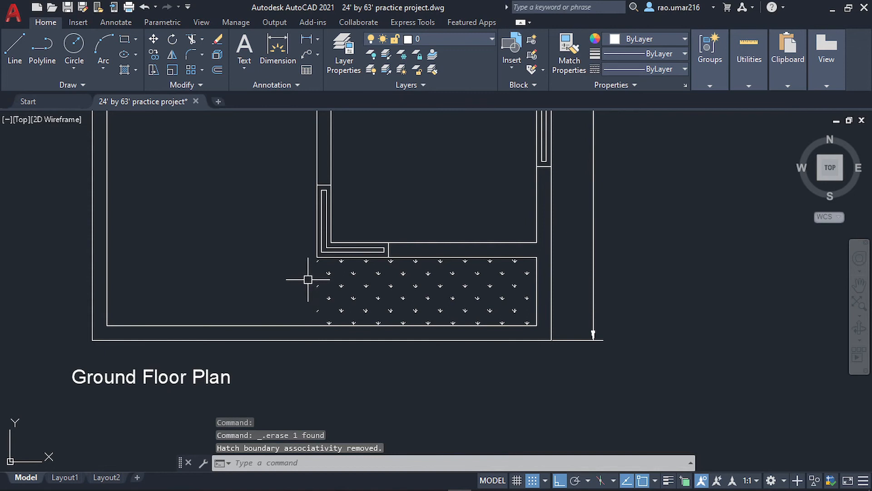
pyautogui.scroll(-4, 308, 279)
pyautogui.moveTo(308, 279); pyautogui.dragTo(386, 336, button='middle')
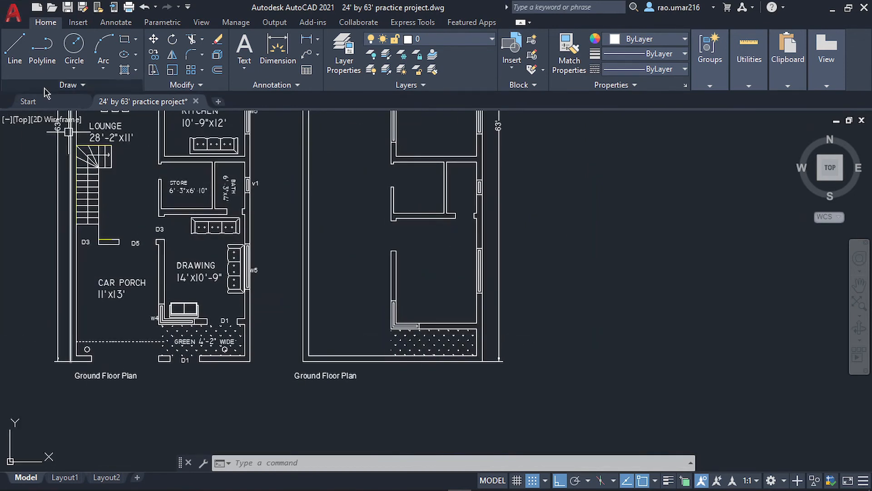
# Measure the width of the car porch gate opening in the reference plan's front wall with a linear dimension, without placing it
pyautogui.scroll(3, 438, 413)
pyautogui.moveTo(433, 277)
pyautogui.mouseDown(button='middle')
pyautogui.moveTo(410, 341)
pyautogui.moveTo(399, 314)
pyautogui.mouseUp(button='middle')
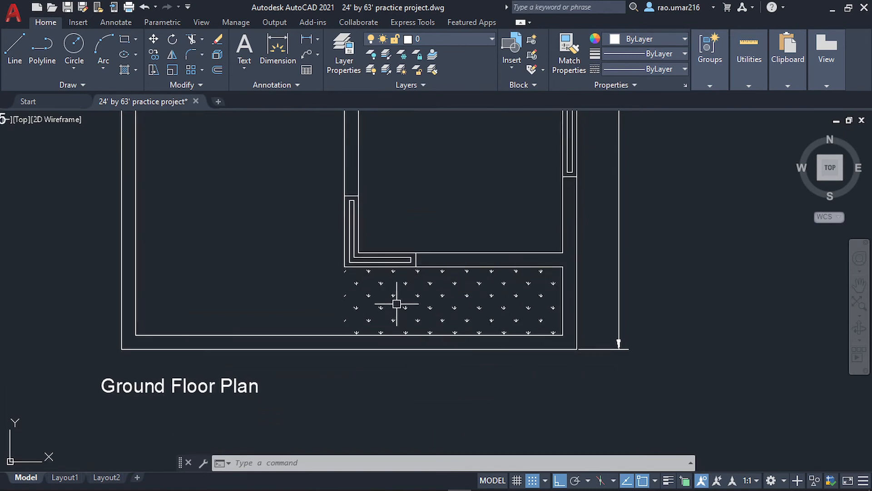
pyautogui.scroll(-4, 389, 288)
pyautogui.moveTo(371, 292); pyautogui.dragTo(477, 294, button='middle')
pyautogui.scroll(2, 288, 313)
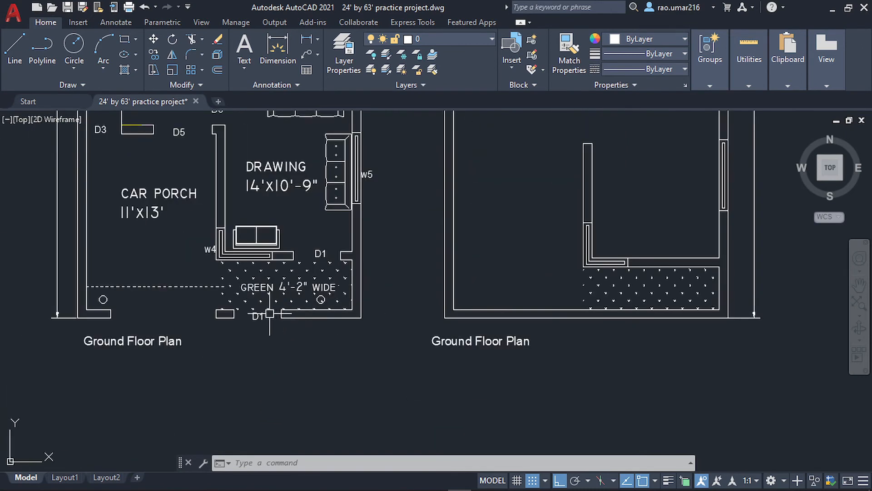
pyautogui.scroll(2, 257, 324)
pyautogui.moveTo(131, 316); pyautogui.dragTo(239, 306, button='middle')
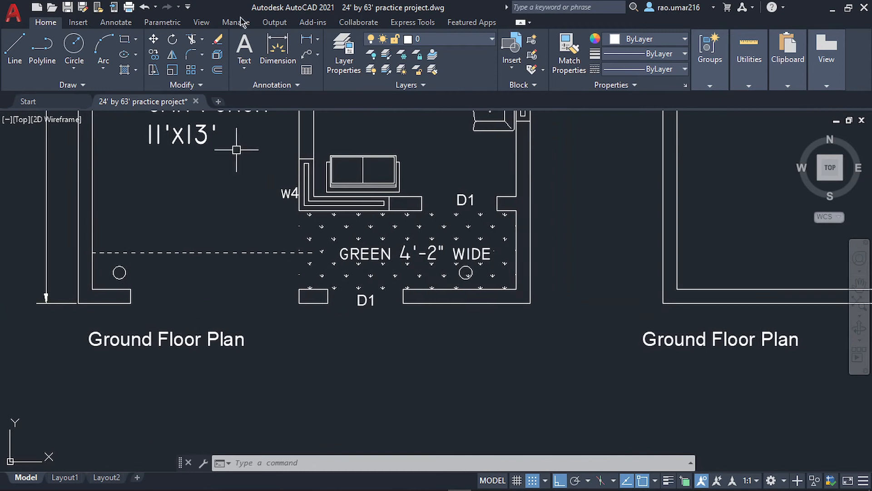
pyautogui.click(307, 39)
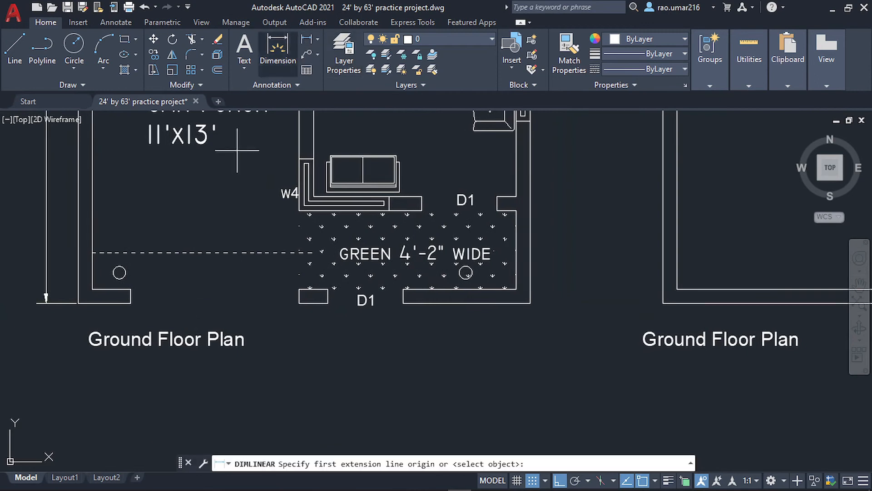
pyautogui.click(131, 296)
pyautogui.click(299, 296)
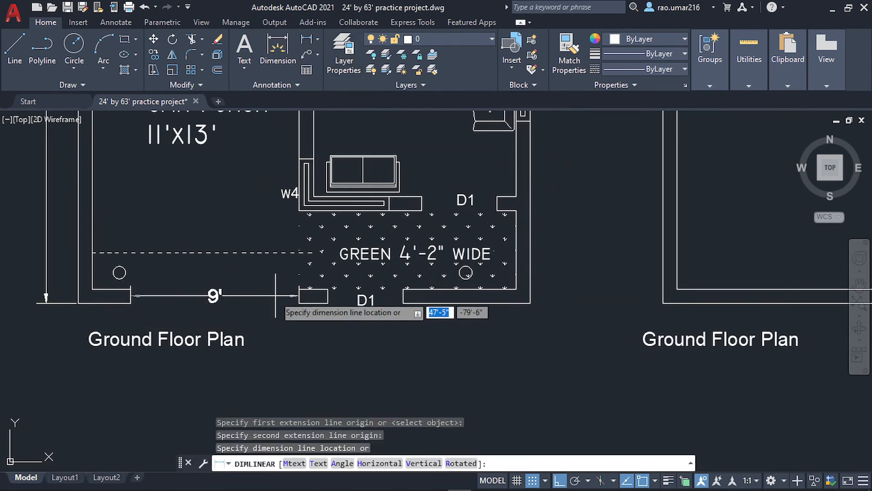
pyautogui.press('Escape')
# Measure the short front wall piece from the boundary's inner corner to the gate opening in the reference plan, without placing the dimension
pyautogui.scroll(2, 87, 293)
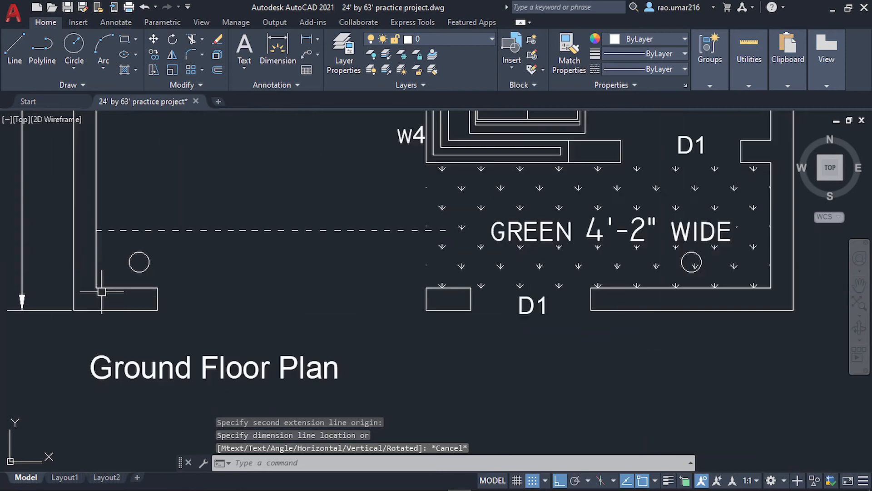
pyautogui.click(312, 41)
pyautogui.click(96, 287)
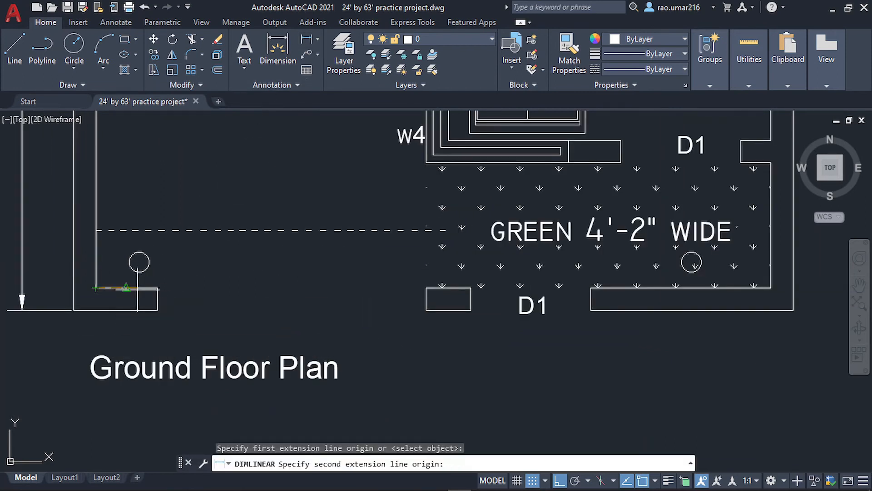
pyautogui.click(157, 288)
pyautogui.press('Escape')
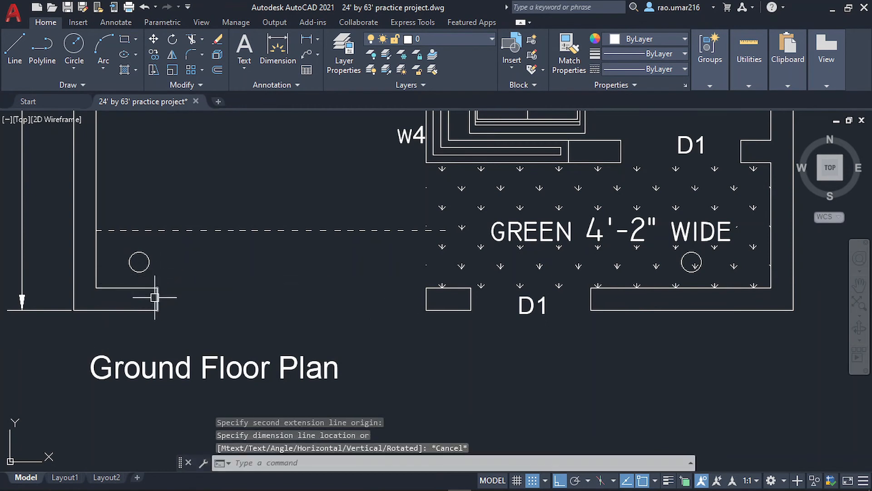
# Draw a short line across the redrawn plan's front wall from the car porch's inner boundary corner to the outer wall line
pyautogui.scroll(-4, 155, 298)
pyautogui.moveTo(461, 303); pyautogui.dragTo(344, 303, button='middle')
pyautogui.scroll(4, 344, 303)
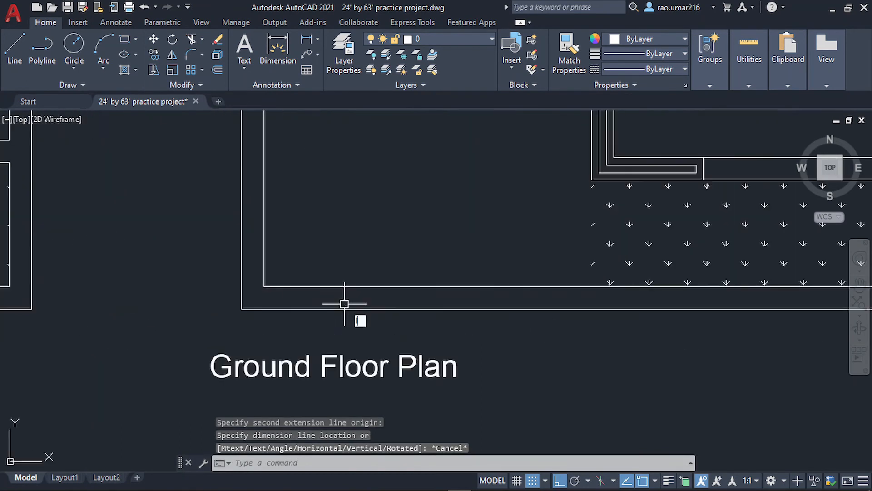
pyautogui.write('l')
pyautogui.press('Return')
pyautogui.click(263, 287)
pyautogui.press('Escape')
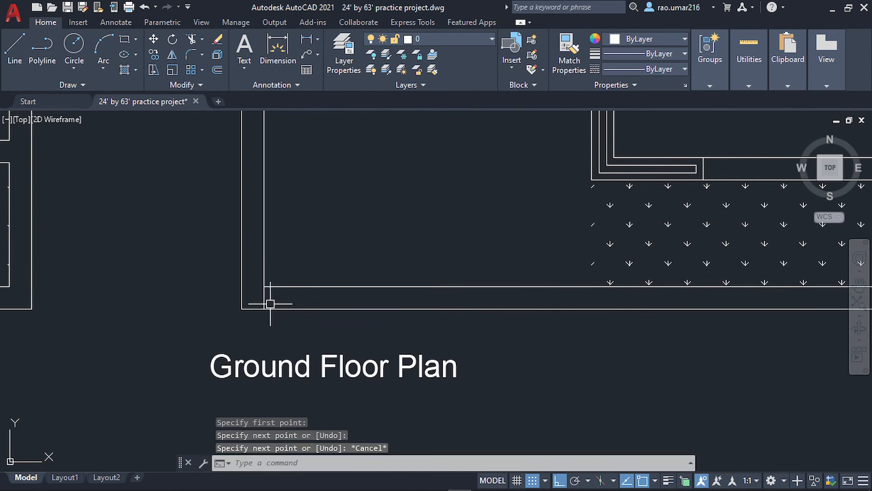
# Offset the short corner line 2'-1" along the front wall to mark the start of the car porch gate opening
pyautogui.click(270, 303)
pyautogui.click(251, 299)
pyautogui.press('Escape')
pyautogui.scroll(4, 269, 302)
pyautogui.click(267, 300)
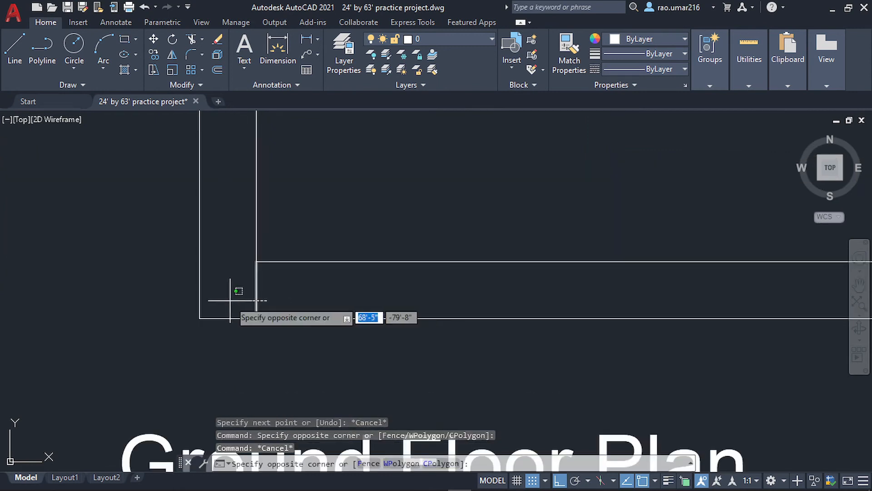
pyautogui.click(230, 301)
pyautogui.write('o')
pyautogui.press('Return')
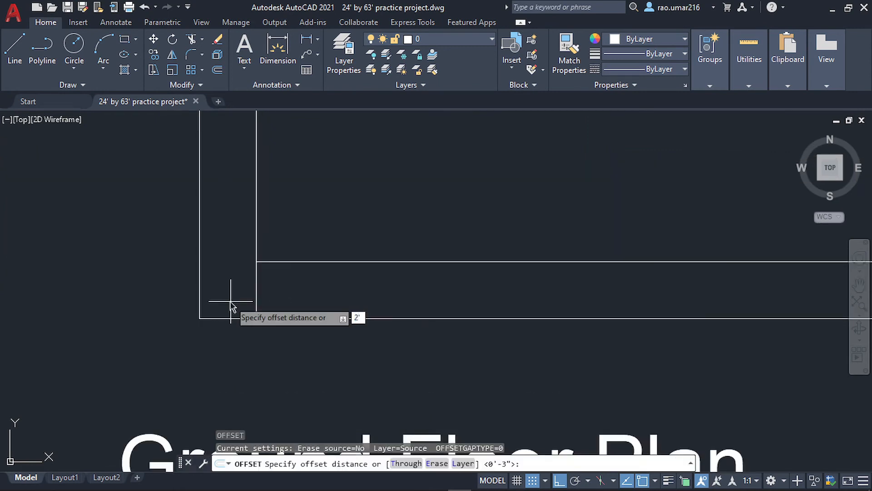
pyautogui.write('1')
pyautogui.press('Return')
pyautogui.click(368, 305)
pyautogui.press('Escape')
pyautogui.scroll(-4, 362, 301)
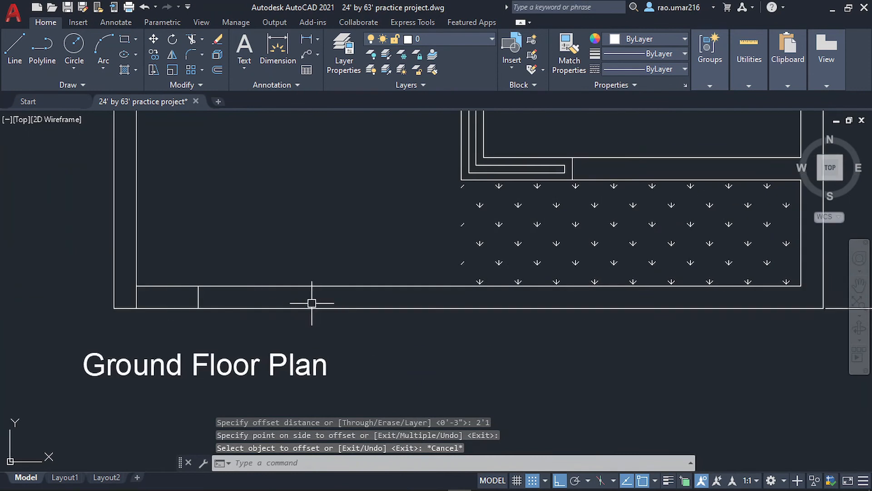
# Offset the gate's first jamb line 9' along the front wall toward the green strip
pyautogui.click(198, 296)
pyautogui.write('o')
pyautogui.press('Return')
pyautogui.write('9')
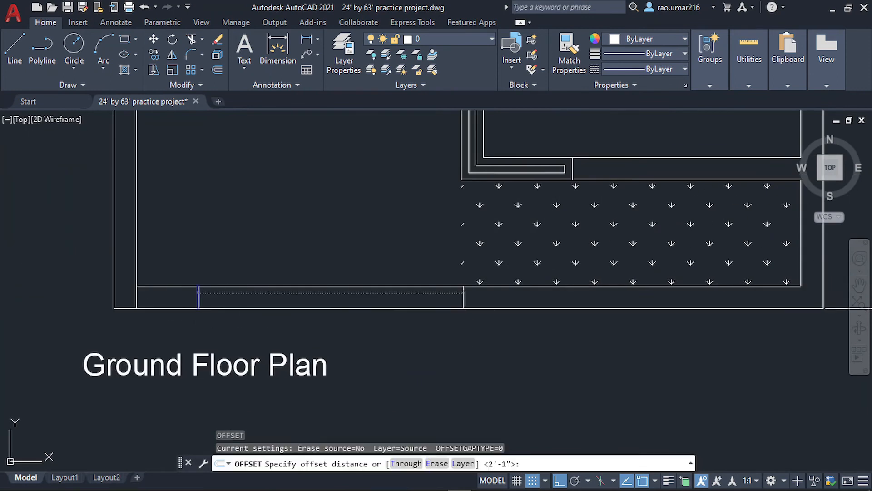
pyautogui.write("'")
pyautogui.press('Return')
pyautogui.click(353, 313)
pyautogui.press('Escape')
# Trim both front wall lines between the two jamb lines to open the car porch gate
pyautogui.write('tr')
pyautogui.press('Return')
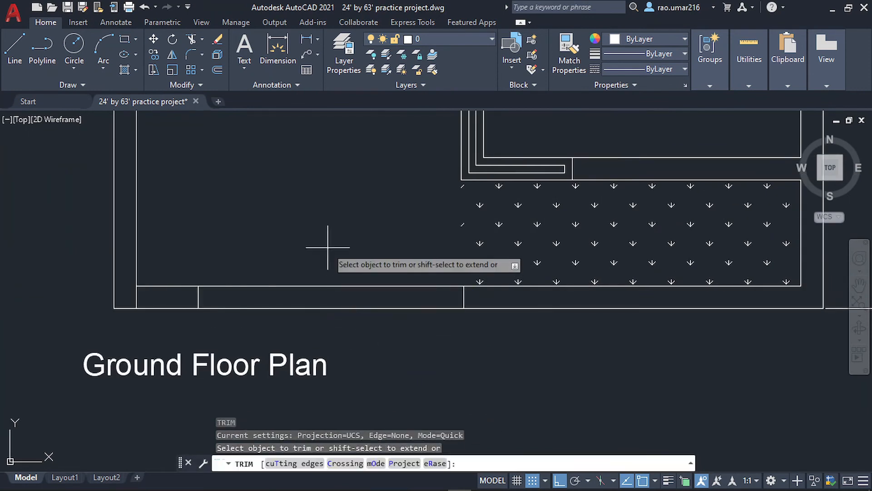
pyautogui.moveTo(313, 337); pyautogui.dragTo(307, 246)
pyautogui.press('Escape')
# Offset the gate's second jamb line 1.5' into the front wall along the green strip
pyautogui.scroll(-2, 364, 305)
pyautogui.moveTo(416, 314); pyautogui.dragTo(386, 295, button='middle')
pyautogui.scroll(2, 353, 311)
pyautogui.scroll(-4, 352, 291)
pyautogui.scroll(3, 386, 295)
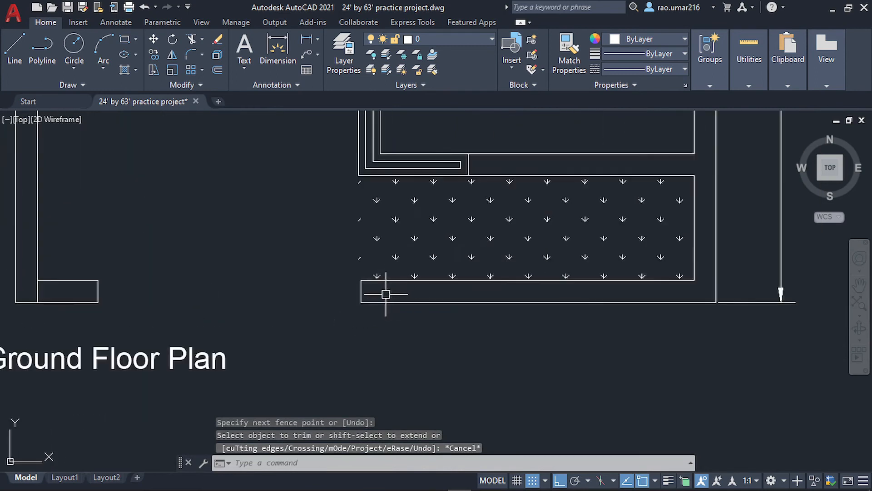
pyautogui.click(386, 293)
pyautogui.click(329, 294)
pyautogui.write('o')
pyautogui.press('Return')
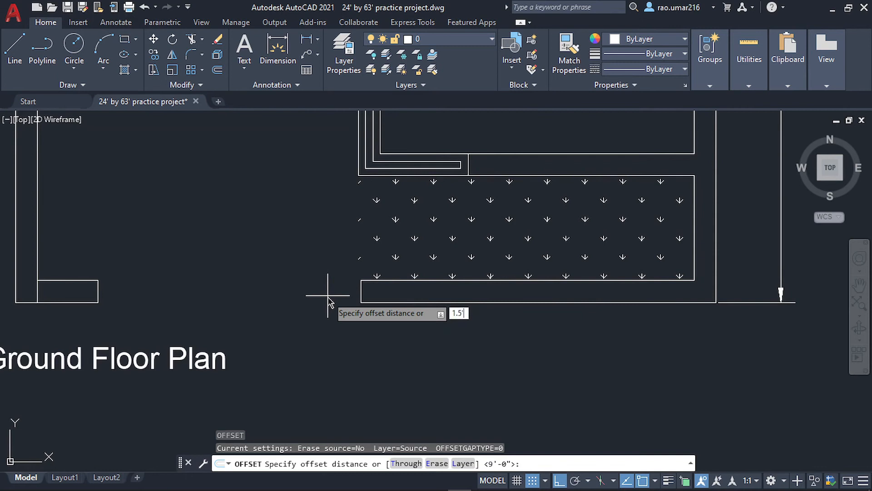
pyautogui.write("1.5'")
pyautogui.press('Return')
pyautogui.click(380, 295)
pyautogui.click(383, 299)
pyautogui.press('Escape')
# Offset the new pier line 4' further along the front wall to mark the D1 door's far jamb
pyautogui.click(402, 293)
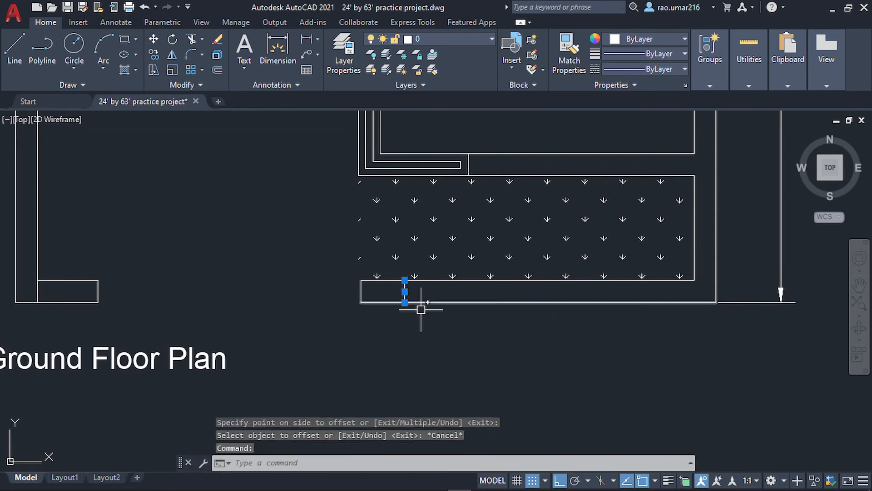
pyautogui.scroll(-5, 404, 294)
pyautogui.write('o')
pyautogui.press('Return')
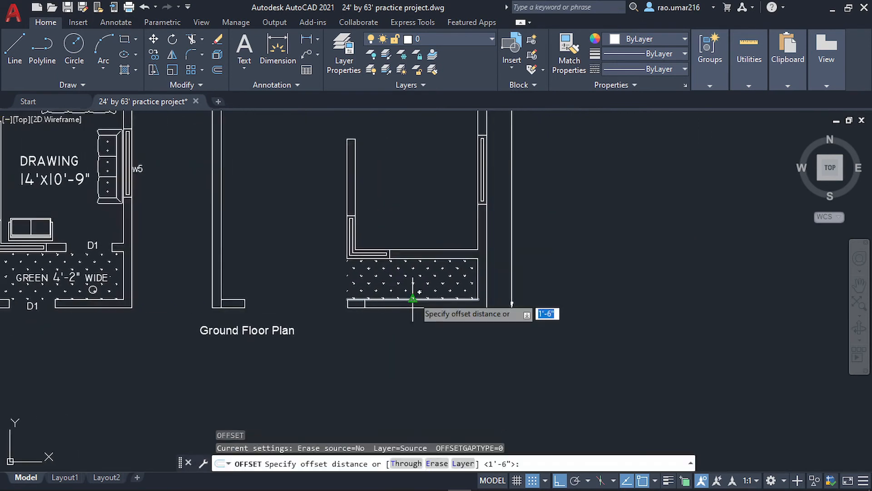
pyautogui.write("4'")
pyautogui.press('Return')
pyautogui.click(390, 304)
pyautogui.click(383, 312)
pyautogui.press('Escape')
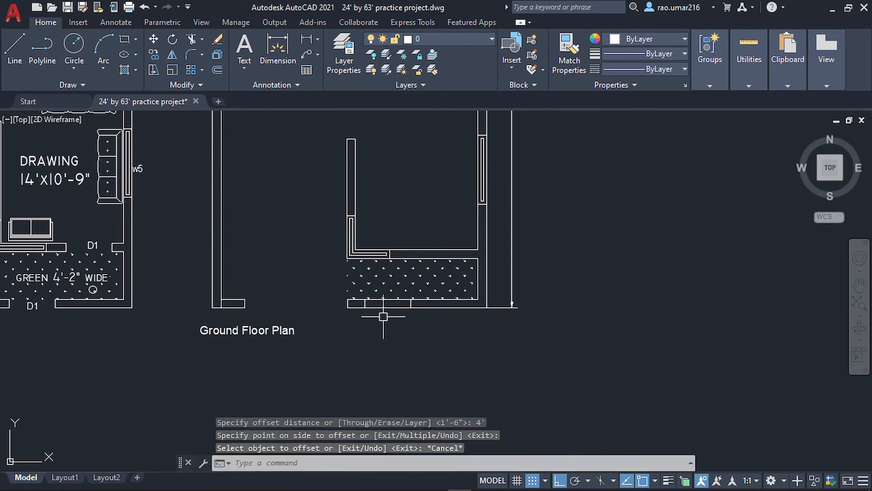
# Trim both front wall lines between the 4' apart jamb lines to open the D1 door at the green strip
pyautogui.scroll(3, 383, 316)
pyautogui.press('Escape')
pyautogui.write('tr')
pyautogui.press('Return')
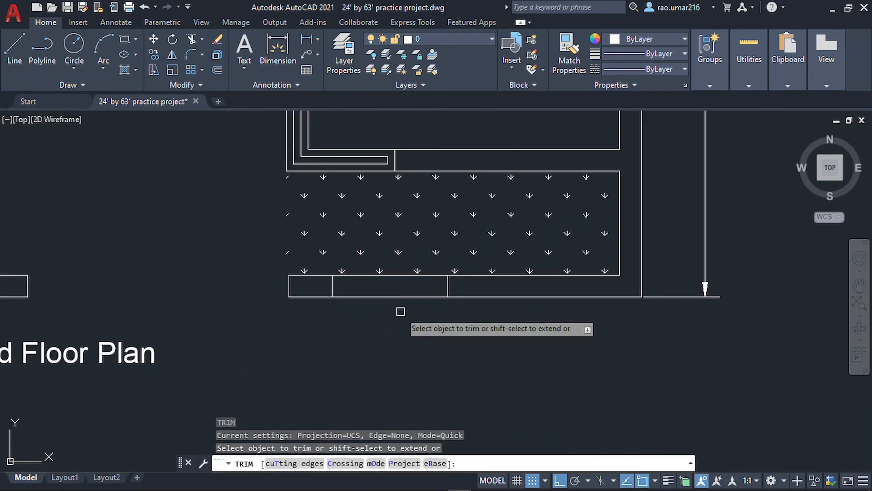
pyautogui.click(391, 296)
pyautogui.click(395, 275)
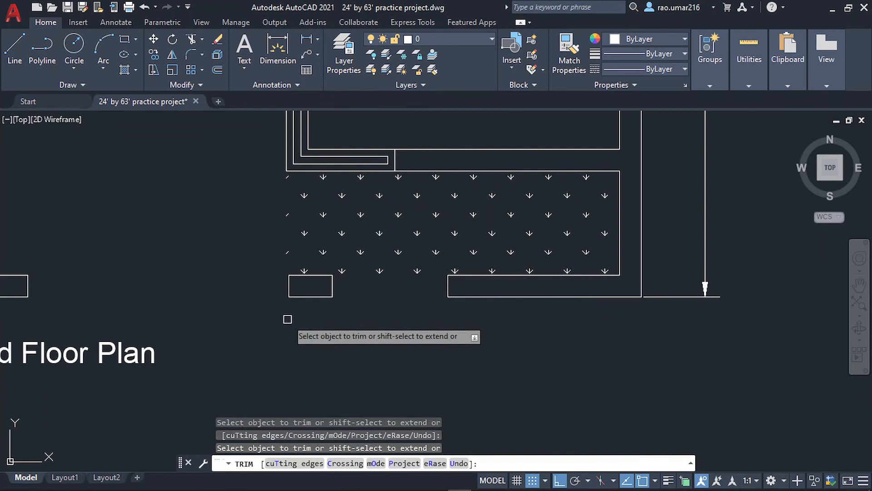
pyautogui.scroll(-2, 518, 308)
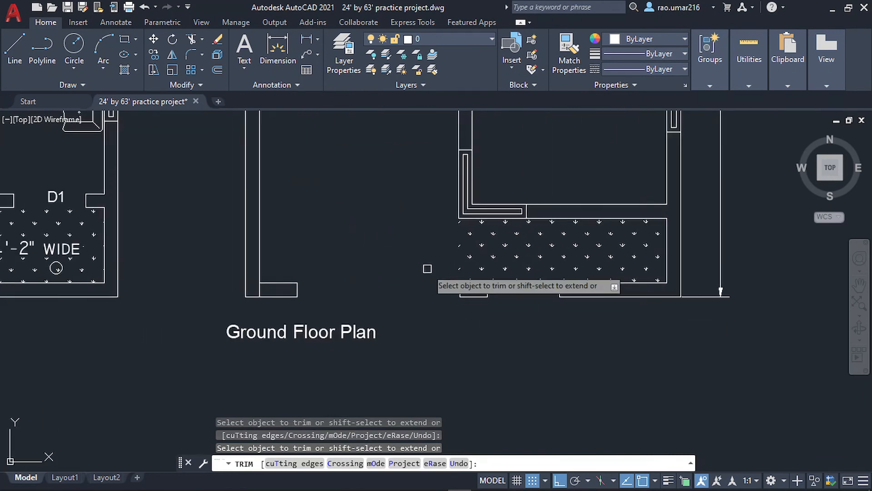
# Compare the new gate and door openings with the front wall of the reference plan
pyautogui.moveTo(335, 340); pyautogui.dragTo(468, 322, button='middle')
pyautogui.moveTo(118, 305); pyautogui.dragTo(286, 303, button='middle')
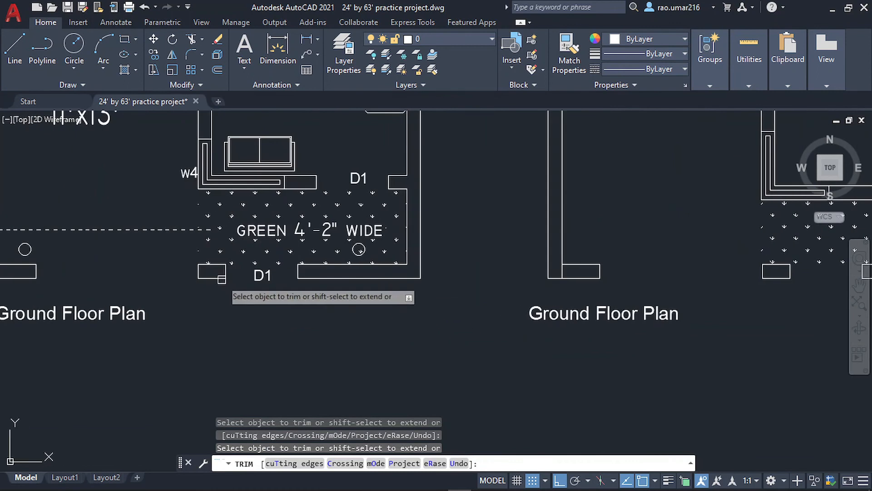
pyautogui.moveTo(116, 287); pyautogui.dragTo(225, 309, button='middle')
pyautogui.scroll(4, 248, 287)
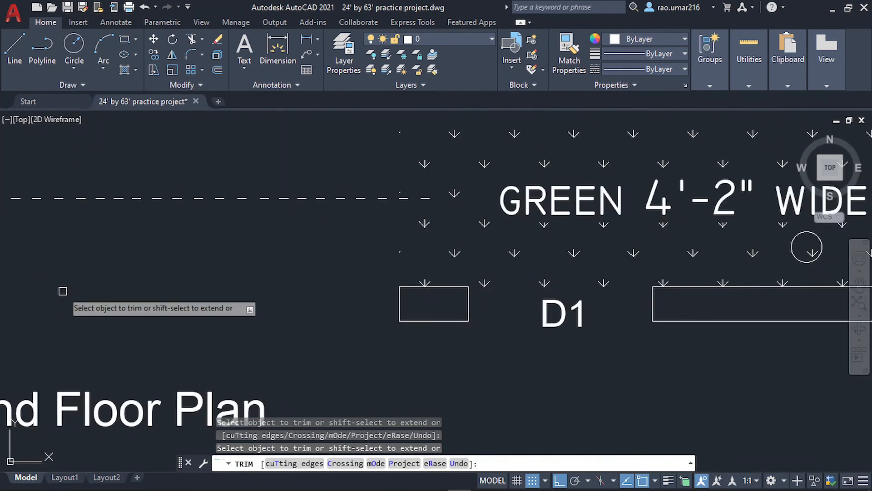
pyautogui.moveTo(63, 291); pyautogui.dragTo(294, 278, button='middle')
pyautogui.scroll(-3, 431, 277)
pyautogui.scroll(4, 226, 276)
pyautogui.press('Escape')
# Trim away the leftover line across the front wall at the car porch's inner boundary corner
pyautogui.scroll(-4, 387, 279)
pyautogui.moveTo(381, 279); pyautogui.dragTo(274, 293, button='middle')
pyautogui.moveTo(404, 295); pyautogui.dragTo(68, 295, button='middle')
pyautogui.scroll(4, 383, 321)
pyautogui.moveTo(438, 299); pyautogui.dragTo(344, 345, button='middle')
pyautogui.write('tr')
pyautogui.press('space')
pyautogui.click(383, 321)
pyautogui.click(366, 323)
pyautogui.press('Escape')
pyautogui.scroll(-2, 366, 324)
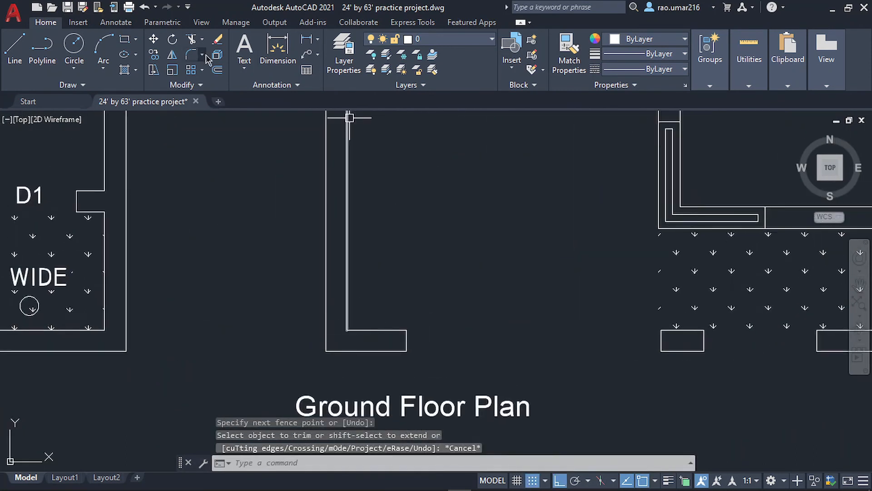
# Measure the radius of the small circle near the gate in the reference plan's car porch, without placing the dimension
pyautogui.click(78, 68)
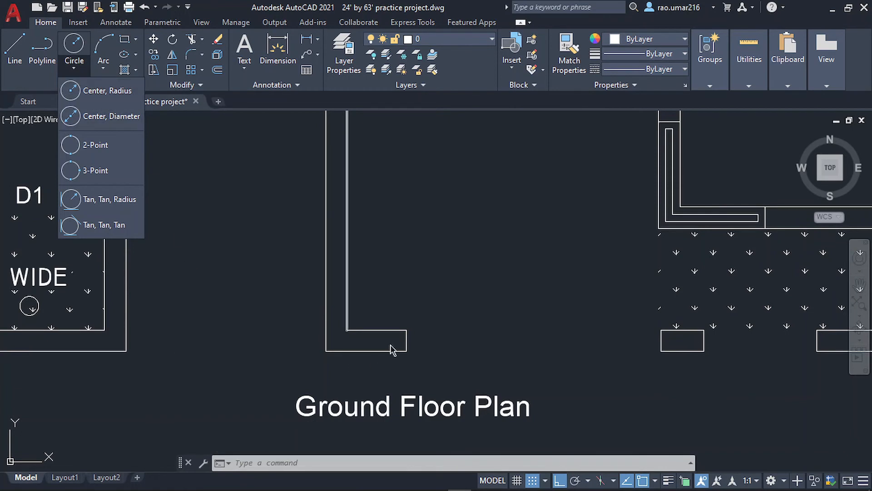
pyautogui.scroll(-4, 407, 336)
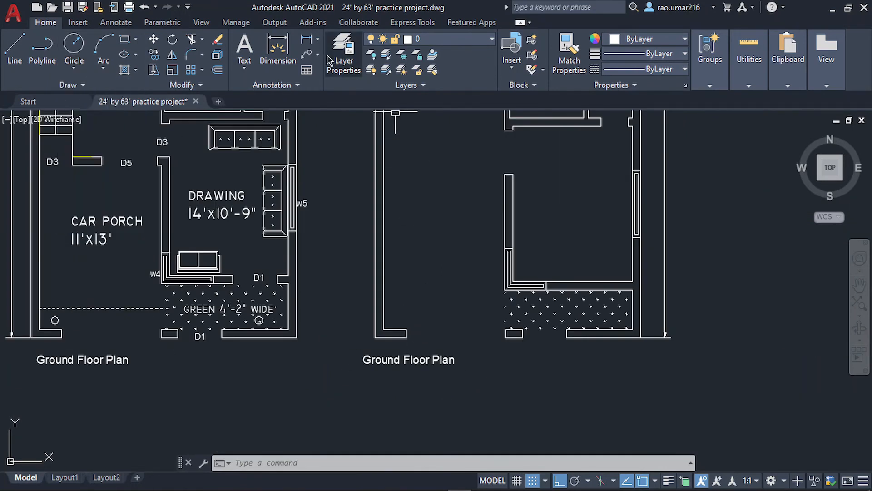
pyautogui.click(317, 39)
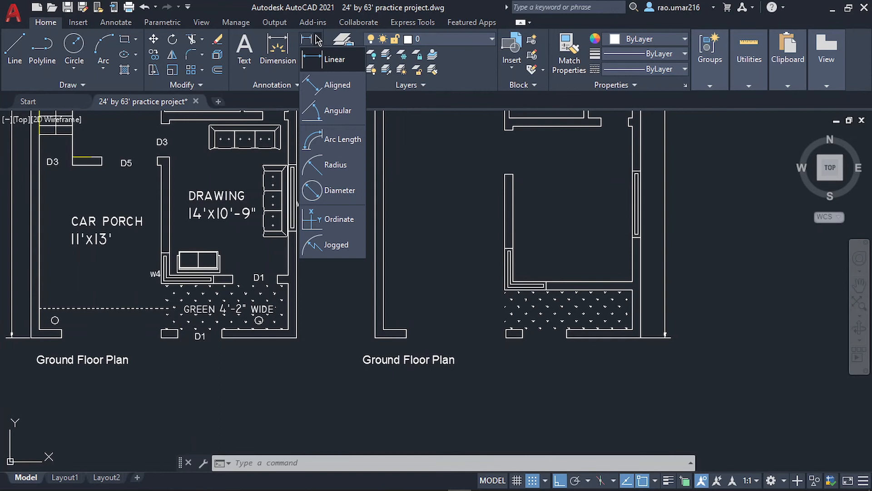
pyautogui.click(341, 170)
pyautogui.scroll(6, 257, 292)
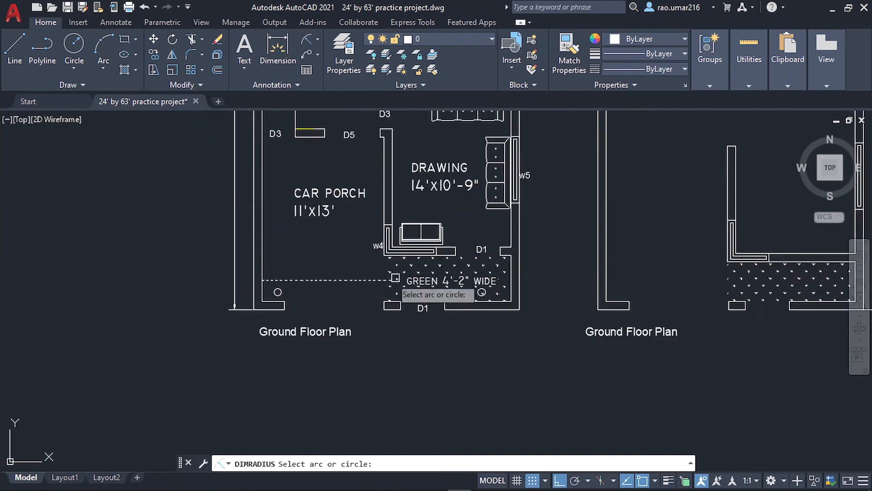
pyautogui.click(86, 243)
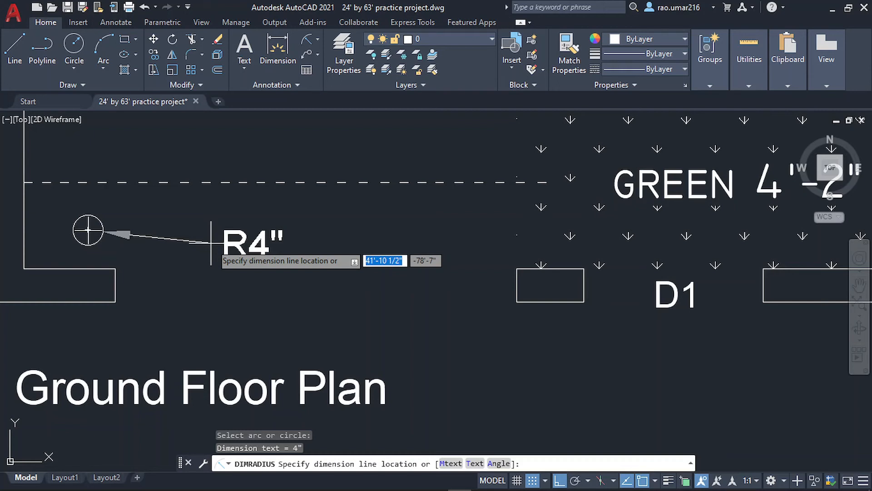
pyautogui.press('Escape')
# Draw a circle of 4" radius in the redrawn car porch, just inside the short front wall piece beside the gate
pyautogui.scroll(-5, 211, 243)
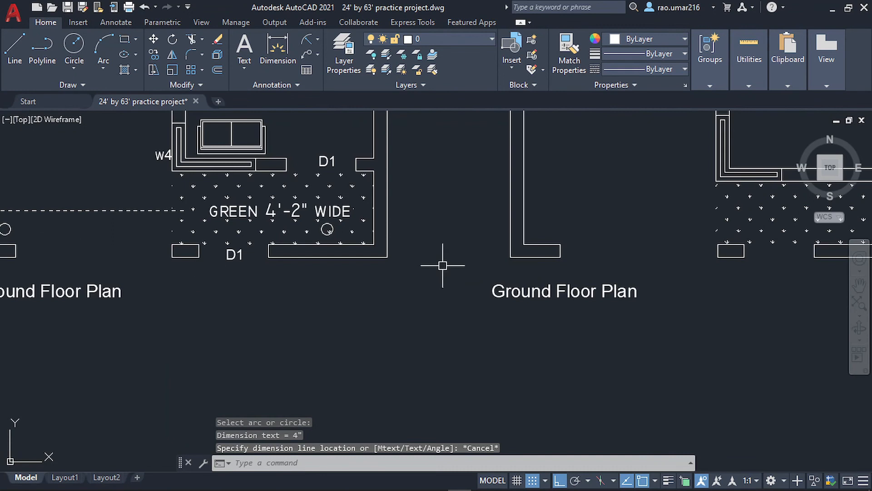
pyautogui.moveTo(444, 259); pyautogui.dragTo(429, 286, button='middle')
pyautogui.scroll(2, 386, 289)
pyautogui.moveTo(350, 292); pyautogui.dragTo(301, 273, button='middle')
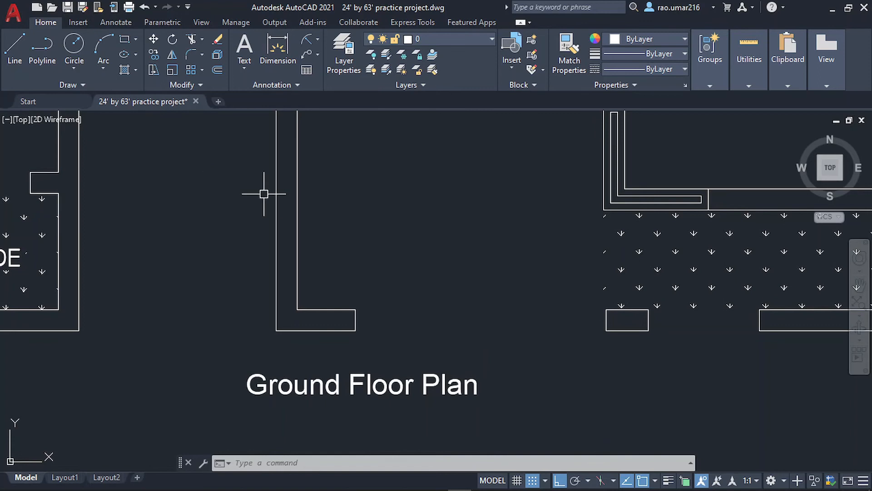
pyautogui.write('c')
pyautogui.press('Return')
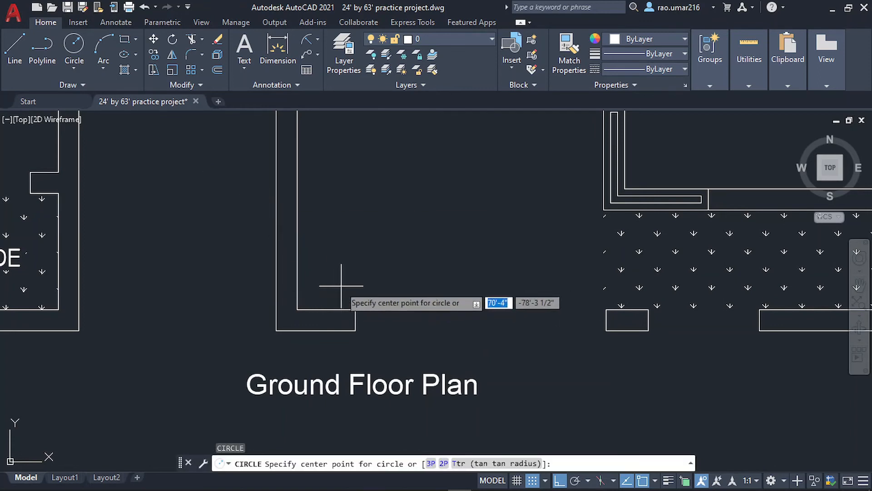
pyautogui.scroll(2, 341, 276)
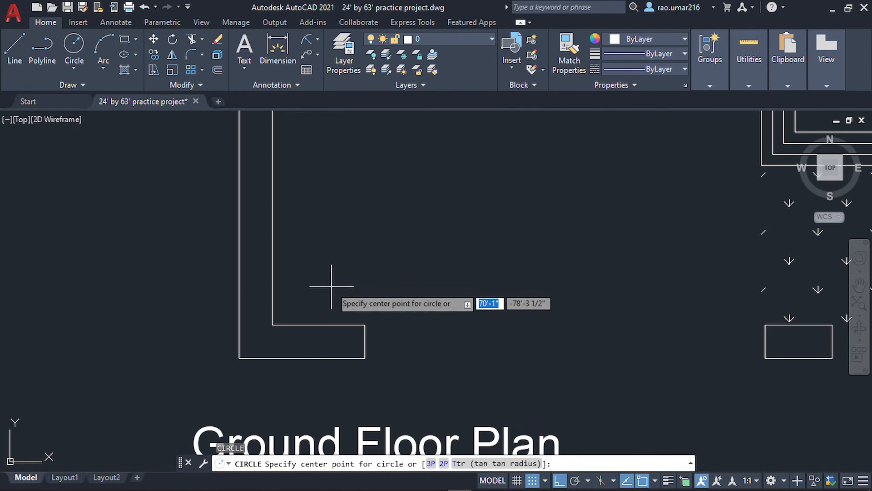
pyautogui.click(332, 287)
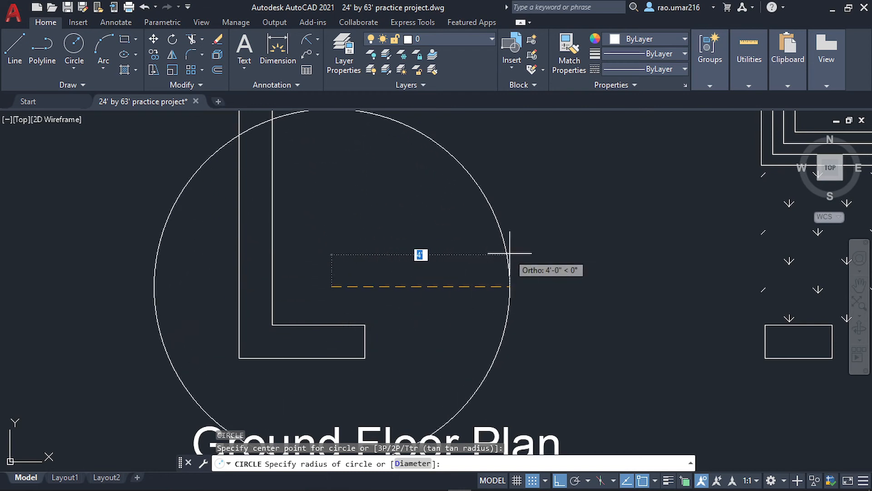
pyautogui.write('4')
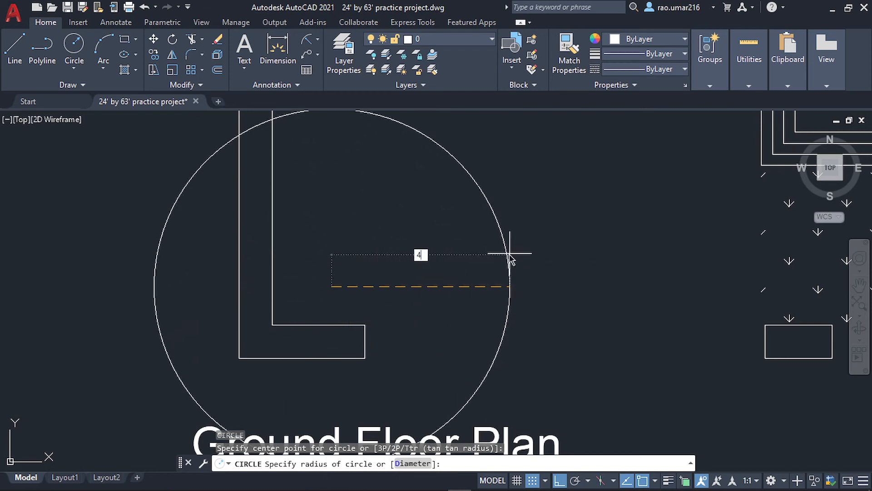
pyautogui.press('Return')
pyautogui.press('Escape')
pyautogui.moveTo(361, 292)
pyautogui.mouseDown(button='middle')
pyautogui.moveTo(220, 298)
pyautogui.moveTo(219, 286)
pyautogui.mouseUp(button='middle')
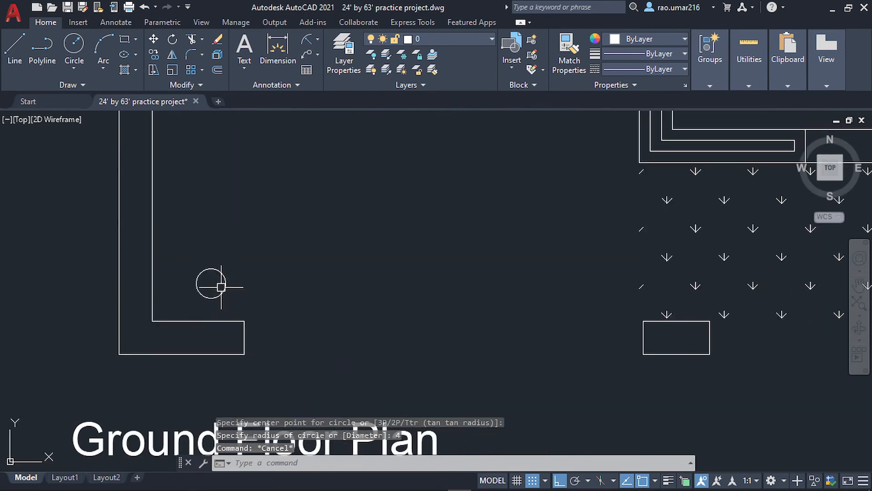
# Check the new car porch circle's radius with a radius dimension, without placing it
pyautogui.click(307, 40)
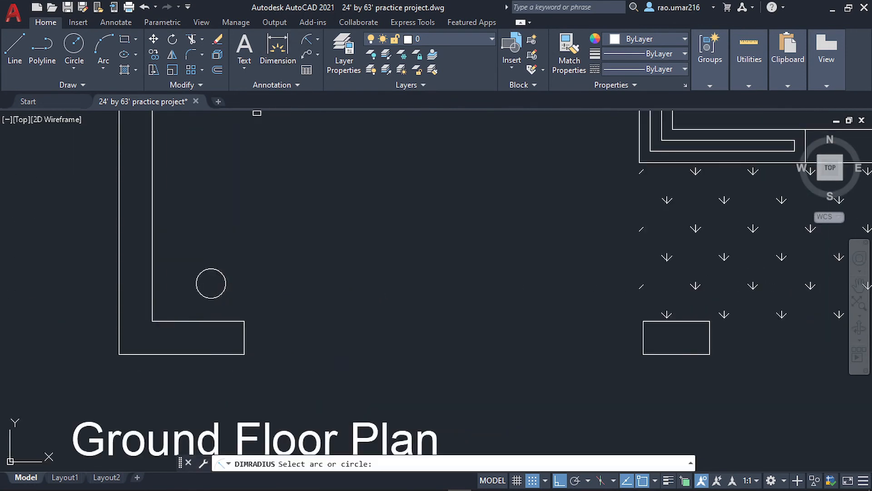
pyautogui.click(220, 279)
pyautogui.press('Escape')
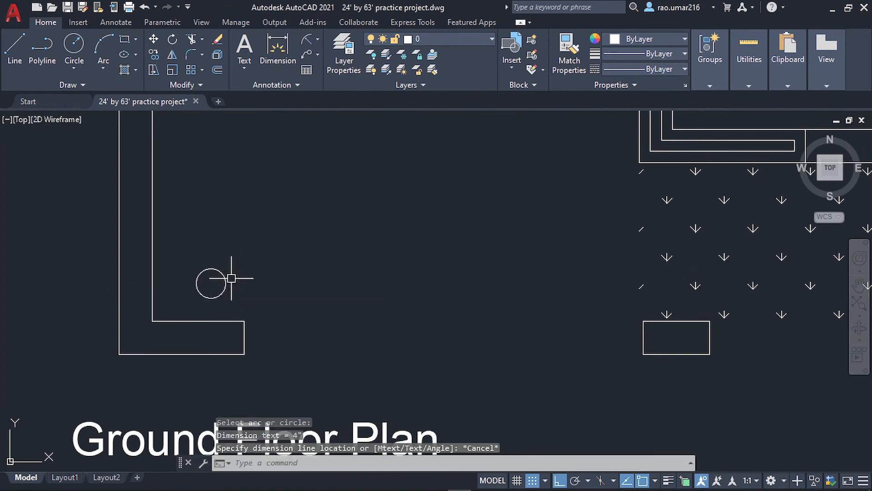
# Save the drawing
pyautogui.scroll(-4, 356, 278)
pyautogui.moveTo(356, 279); pyautogui.dragTo(308, 278, button='middle')
pyautogui.hotkey('ctrl', 's')
pyautogui.scroll(-4, 309, 280)
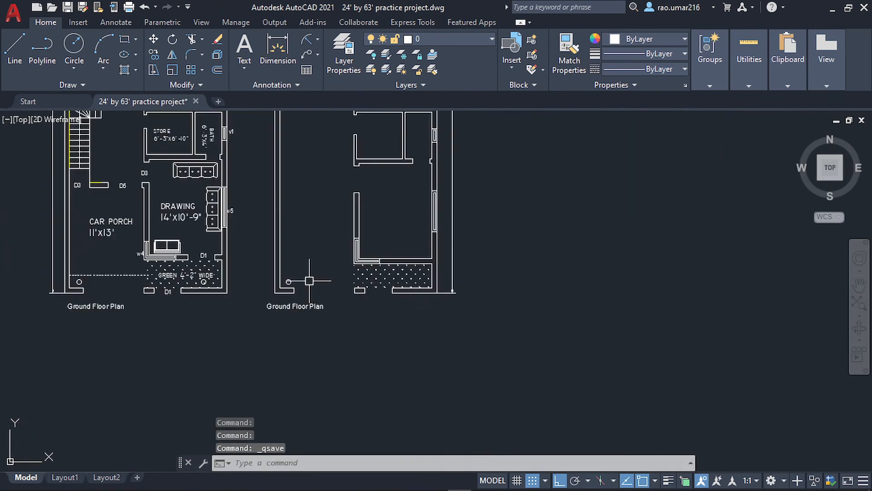
pyautogui.moveTo(166, 217)
pyautogui.mouseDown(button='middle')
pyautogui.moveTo(206, 276)
pyautogui.moveTo(335, 329)
pyautogui.mouseUp(button='middle')
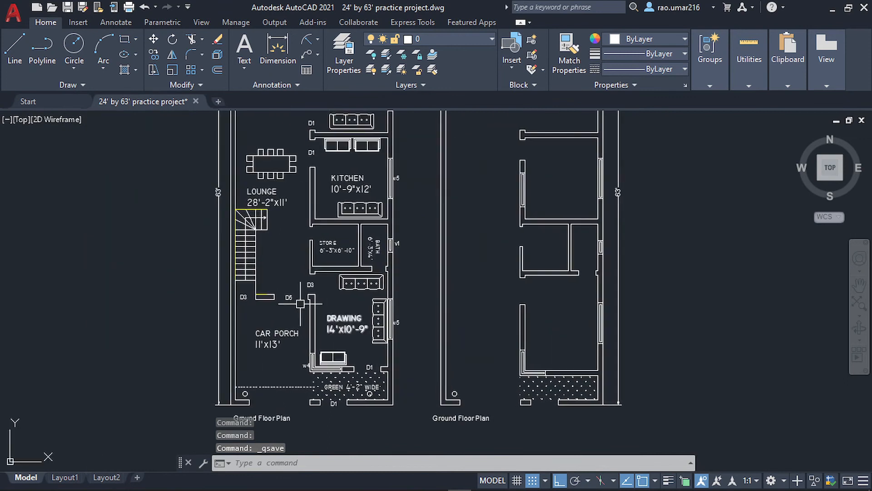
pyautogui.scroll(3, 255, 267)
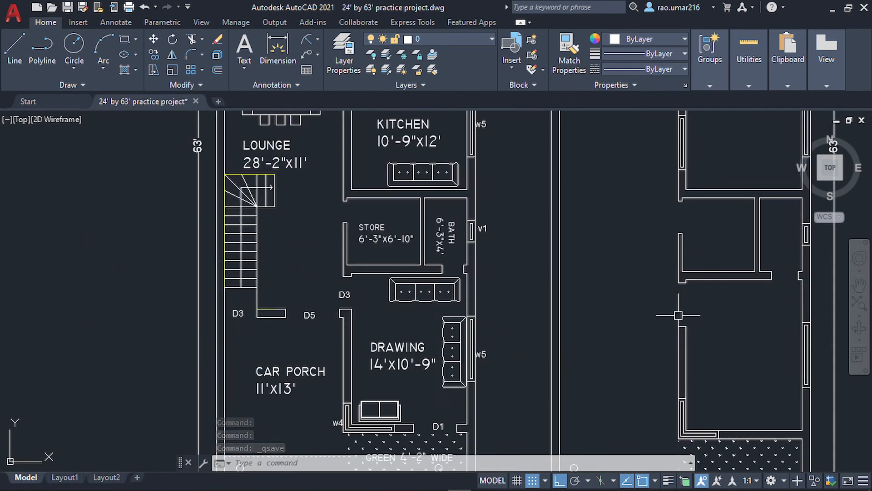
pyautogui.moveTo(397, 320); pyautogui.dragTo(350, 282, button='middle')
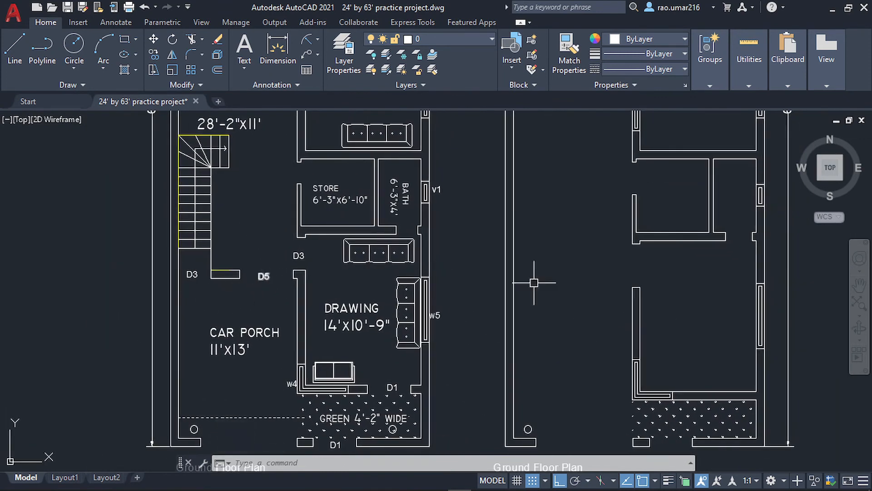
pyautogui.scroll(4, 592, 288)
pyautogui.moveTo(592, 288); pyautogui.dragTo(466, 246, button='middle')
pyautogui.scroll(-2, 472, 246)
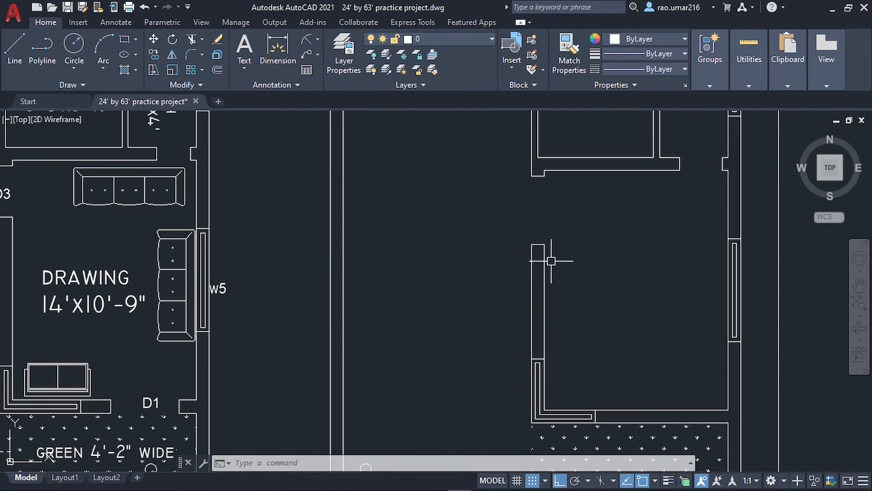
pyautogui.scroll(5, 530, 253)
pyautogui.click(541, 223)
pyautogui.write('o')
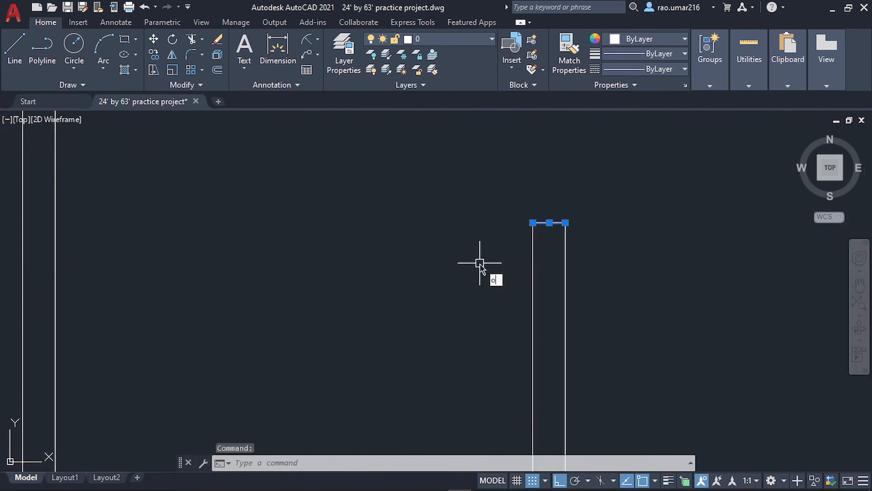
pyautogui.press('Return')
pyautogui.write('4')
pyautogui.press('Return')
pyautogui.click(544, 214)
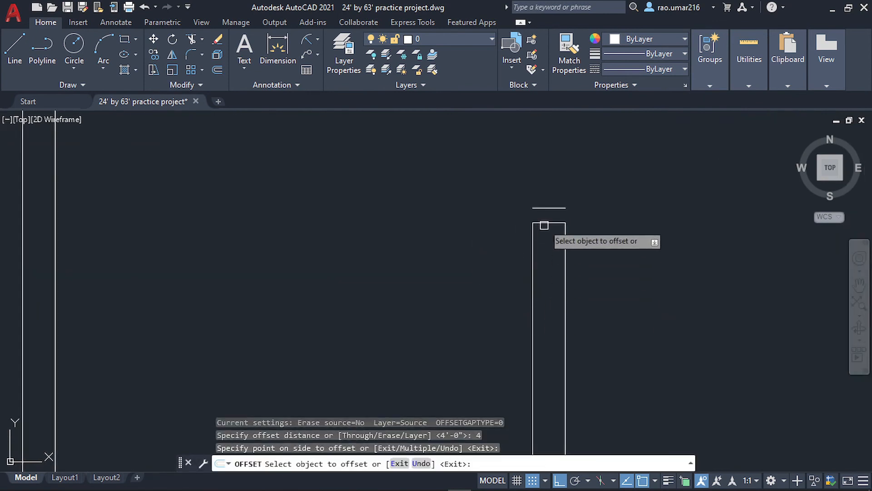
pyautogui.press('Escape')
pyautogui.click(548, 207)
pyautogui.press('Delete')
# Offset the upper end line of the wall between car porch and drawing room 9" down into the wall
pyautogui.click(548, 224)
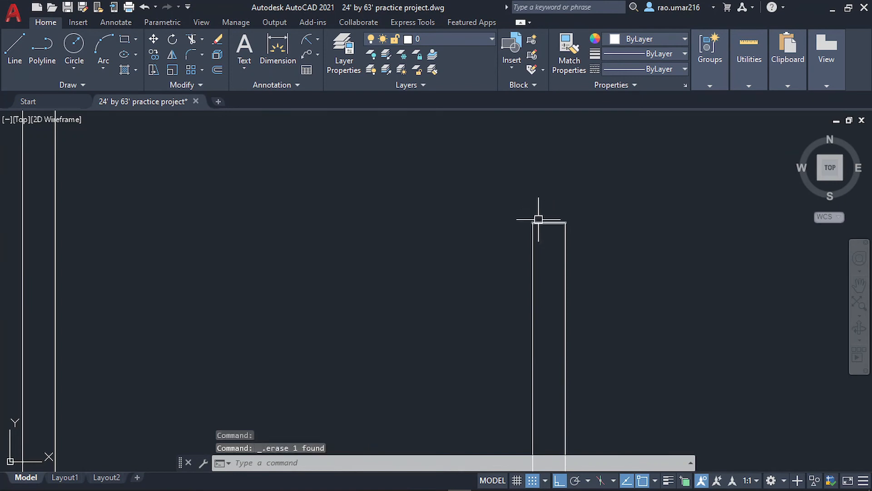
pyautogui.write('o')
pyautogui.press('Return')
pyautogui.write('9')
pyautogui.press('Return')
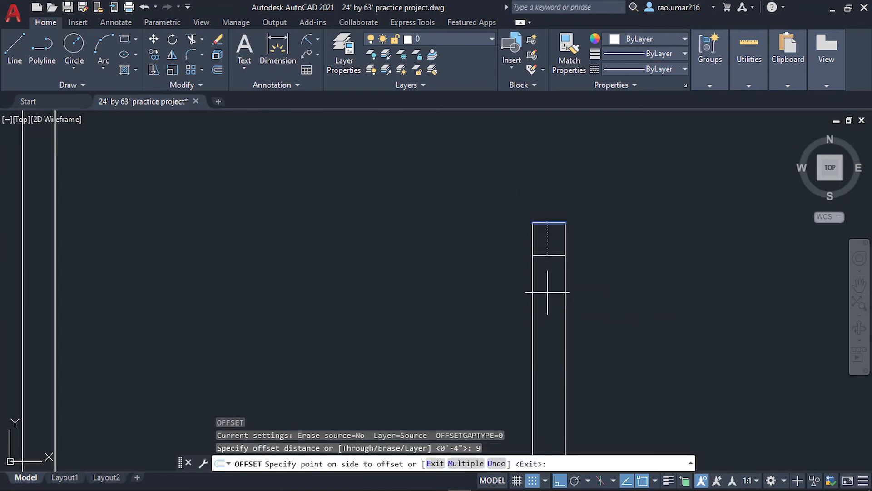
pyautogui.click(546, 277)
pyautogui.press('Escape')
# Draw a line along the wall's porch-side face between the two cross lines and offset it 4" towards the car porch
pyautogui.write('l')
pyautogui.press('Return')
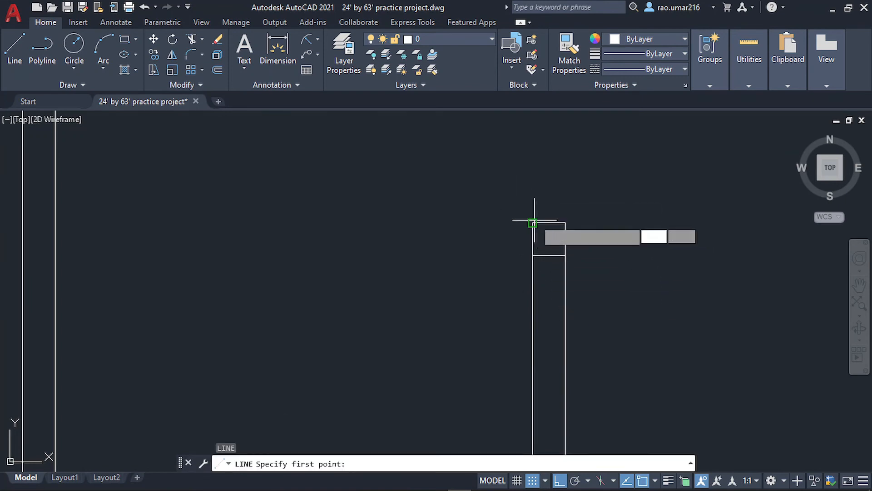
pyautogui.click(533, 223)
pyautogui.click(533, 256)
pyautogui.press('Escape')
pyautogui.click(535, 239)
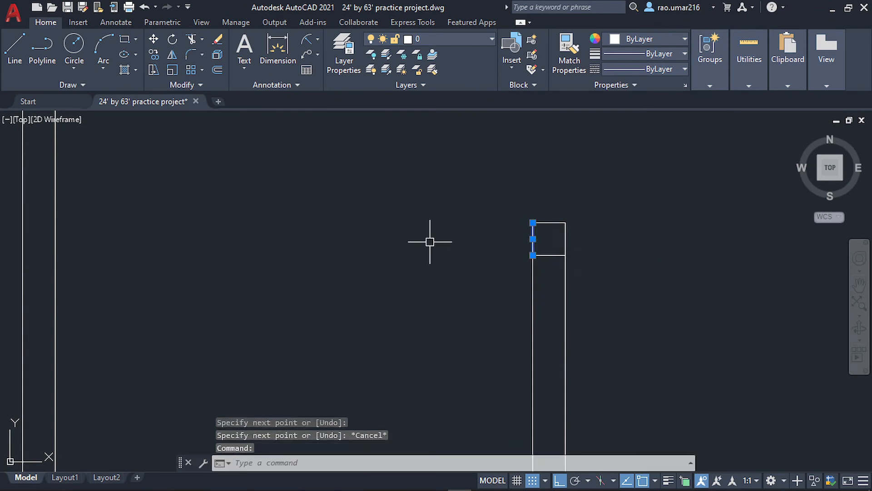
pyautogui.write('o')
pyautogui.press('Return')
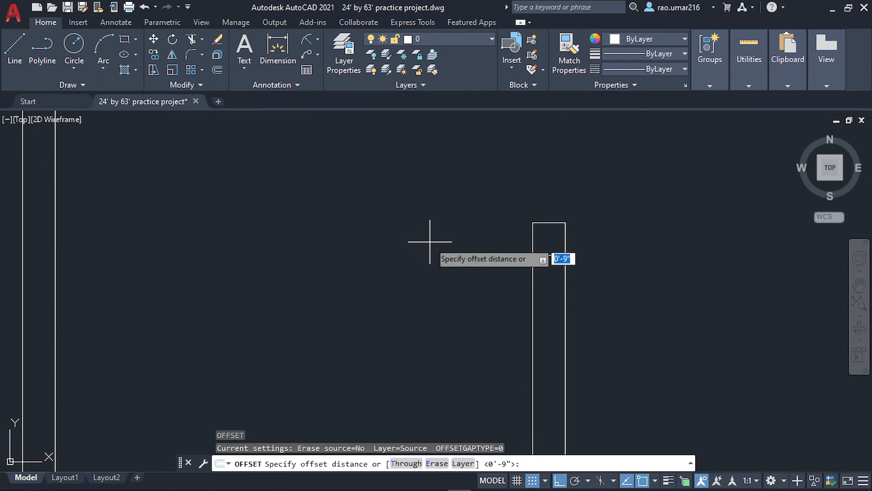
pyautogui.write('4')
pyautogui.press('Return')
pyautogui.click(429, 243)
pyautogui.press('Escape')
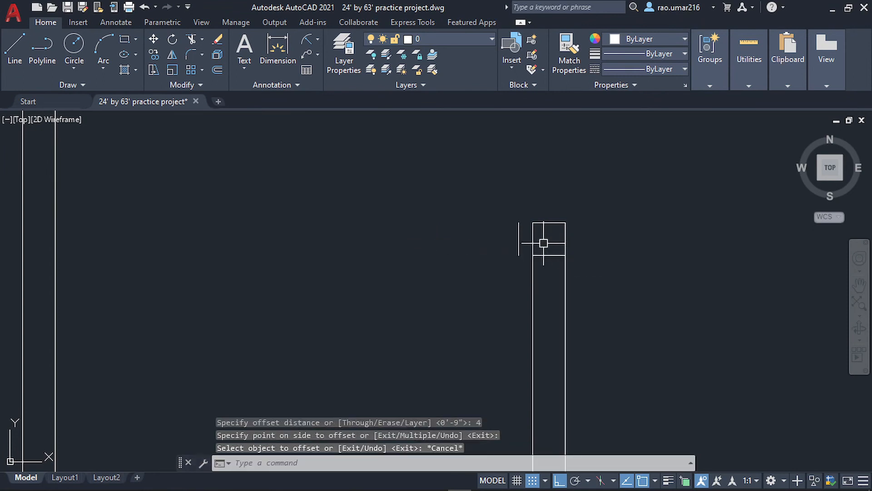
# Trim away the wall's porch-side face between the end line and the 9" offset line
pyautogui.write('tr')
pyautogui.press('Return')
pyautogui.press('Escape')
pyautogui.press('Return')
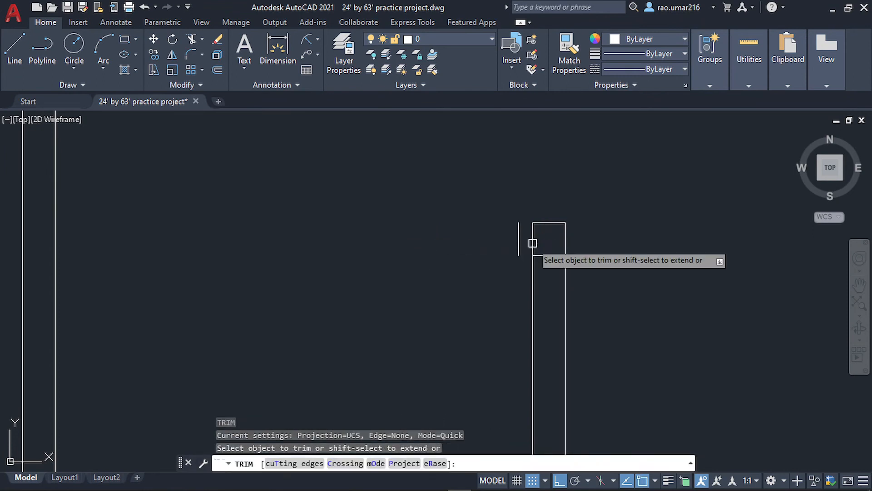
pyautogui.press('Escape')
# Extend both cross lines to the 4" offset line and trim the lower one inside the wall to form the nib
pyautogui.write('ex')
pyautogui.press('Return')
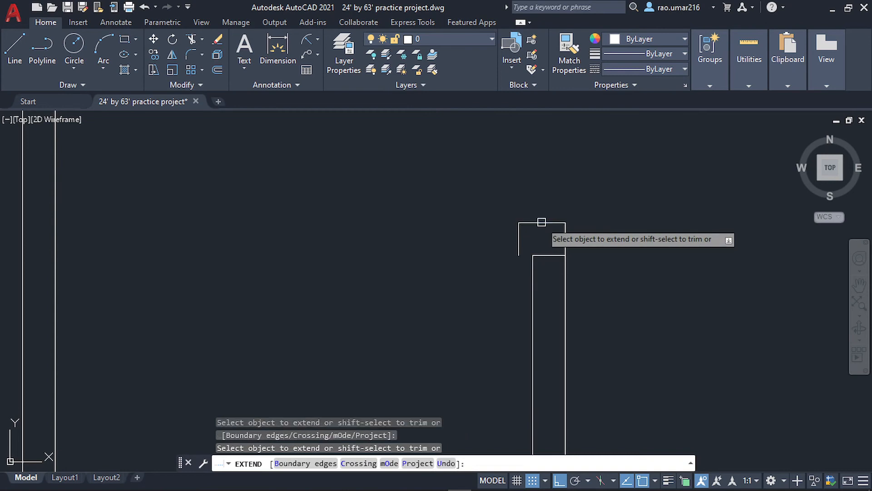
pyautogui.click(541, 219)
pyautogui.press('Escape')
pyautogui.write('tr')
pyautogui.press('Return')
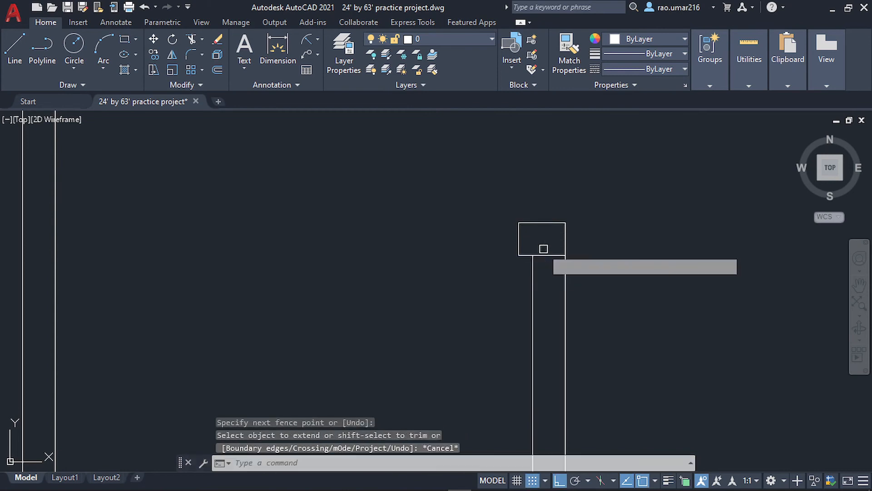
pyautogui.moveTo(543, 248); pyautogui.dragTo(540, 264)
pyautogui.press('Escape')
# Offset the nib's outer edge 4.5' across the car porch for the door opening
pyautogui.scroll(-2, 514, 285)
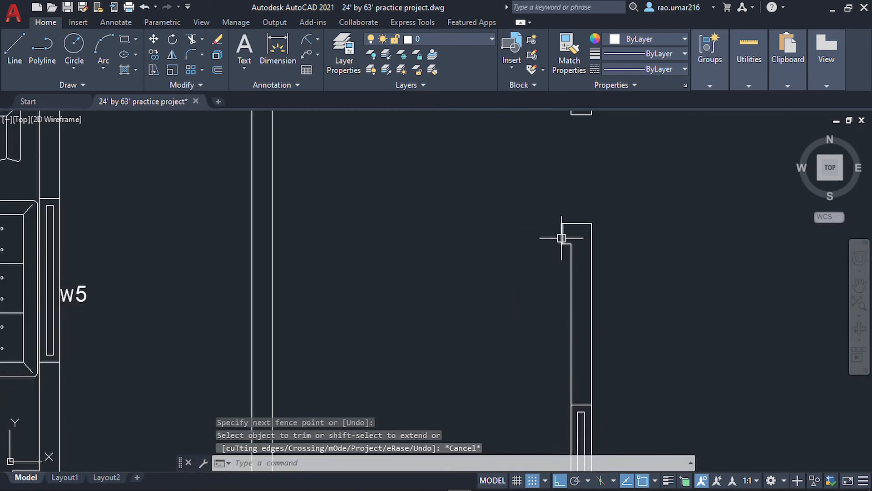
pyautogui.write('o')
pyautogui.press('Return')
pyautogui.write("4.5'")
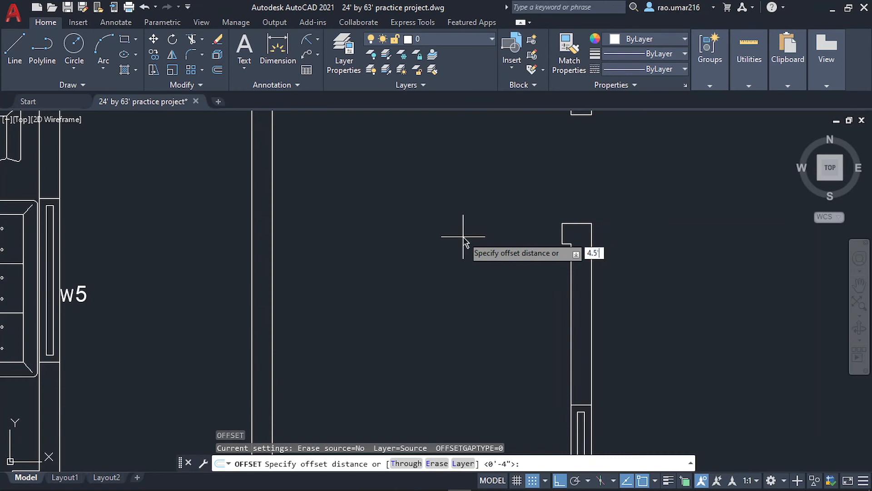
pyautogui.press('Return')
pyautogui.press('Escape')
pyautogui.click(440, 238)
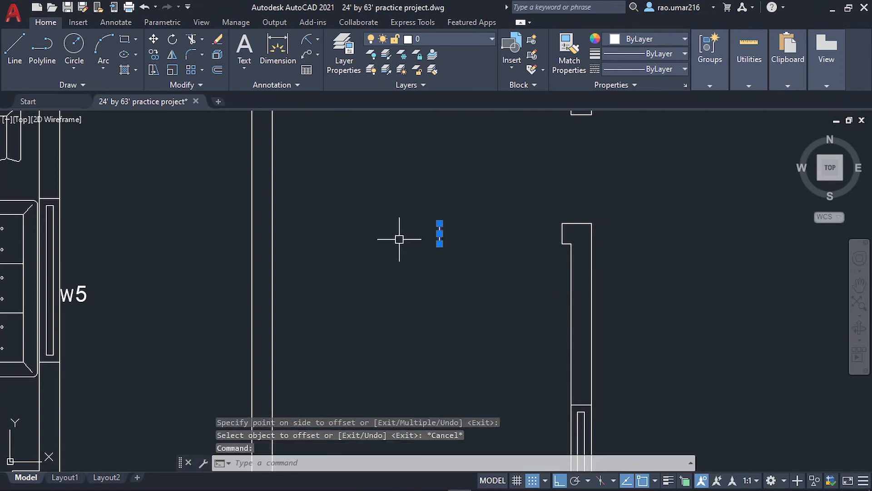
pyautogui.write('o')
pyautogui.press('Return')
pyautogui.write('3;')
pyautogui.press('Return')
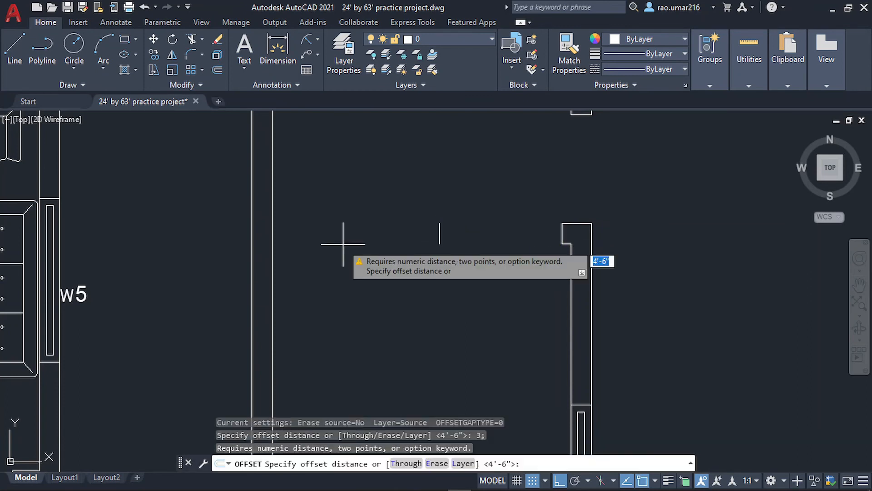
pyautogui.press('Escape')
# Offset the door opening's far edge line 3' further away from the nib
pyautogui.click(452, 230)
pyautogui.click(415, 236)
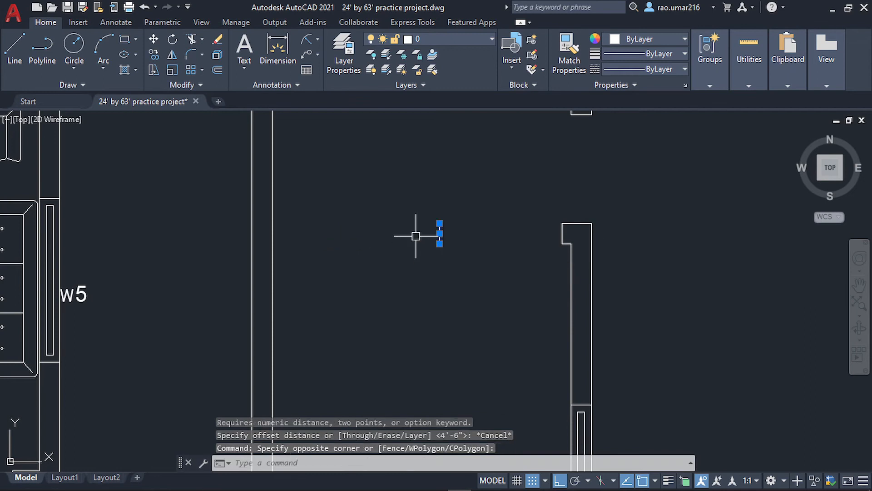
pyautogui.write('o')
pyautogui.press('Return')
pyautogui.write("3'")
pyautogui.press('Return')
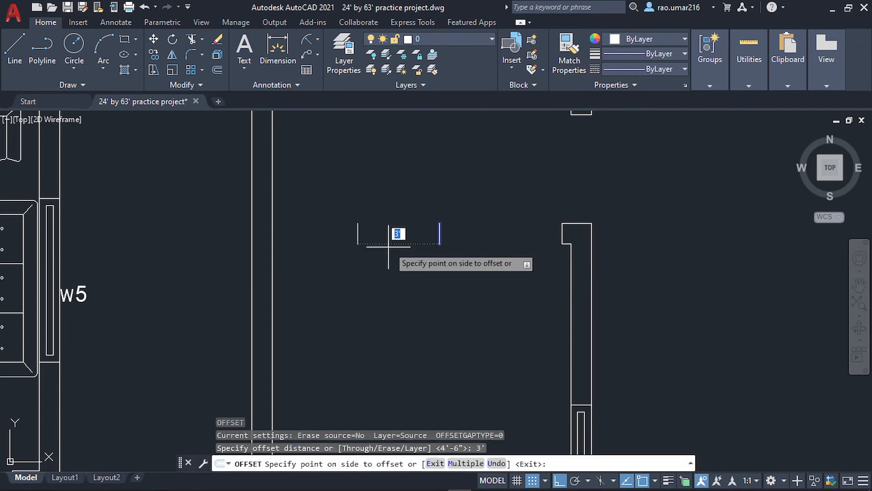
pyautogui.click(385, 246)
pyautogui.press('Escape')
# Join the ends of the two short edge lines with lines to close the 3' long wall piece
pyautogui.scroll(-3, 385, 247)
pyautogui.scroll(3, 449, 247)
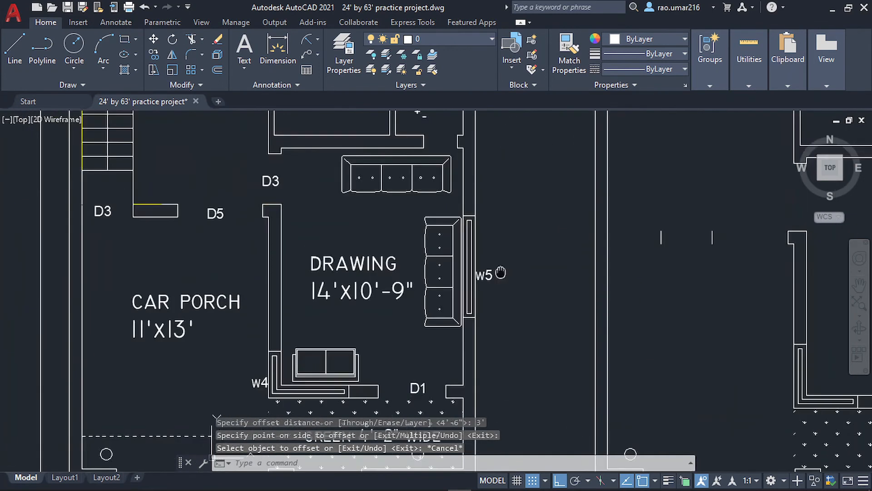
pyautogui.scroll(2, 244, 255)
pyautogui.moveTo(687, 247); pyautogui.dragTo(495, 272, button='middle')
pyautogui.moveTo(569, 268); pyautogui.dragTo(418, 290, button='middle')
pyautogui.write('l')
pyautogui.press('Return')
pyautogui.scroll(2, 485, 262)
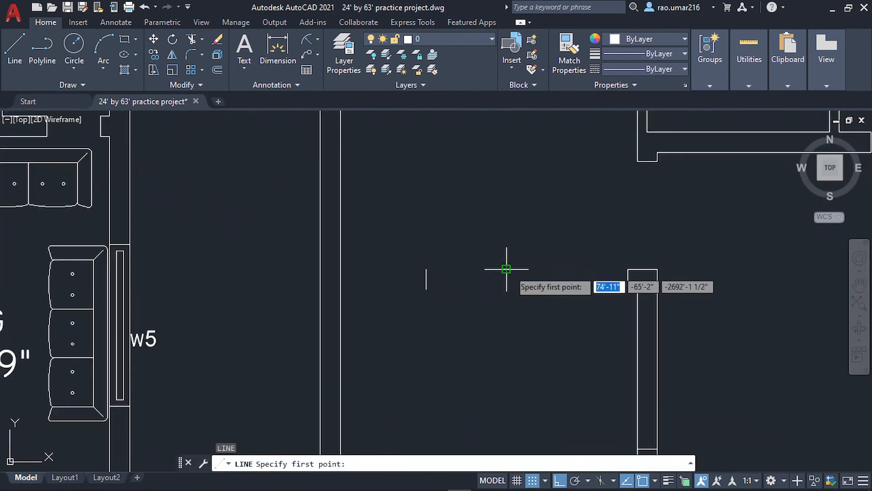
pyautogui.click(499, 266)
pyautogui.click(426, 268)
pyautogui.click(426, 289)
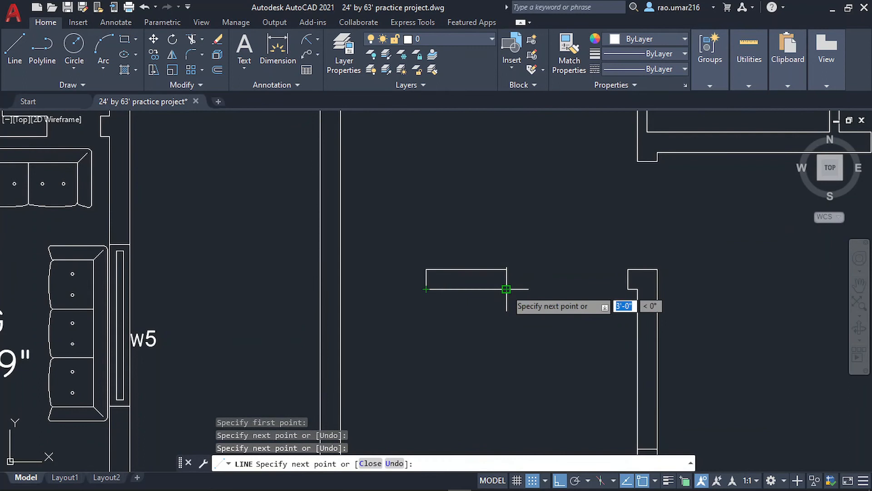
pyautogui.press('Escape')
# Measure the depth of the lowest stair tread in the reference plan with a linear dimension, without placing it
pyautogui.scroll(-2, 436, 299)
pyautogui.moveTo(436, 299); pyautogui.dragTo(554, 299, button='middle')
pyautogui.moveTo(132, 282)
pyautogui.mouseDown(button='middle')
pyautogui.moveTo(358, 271)
pyautogui.moveTo(367, 304)
pyautogui.mouseUp(button='middle')
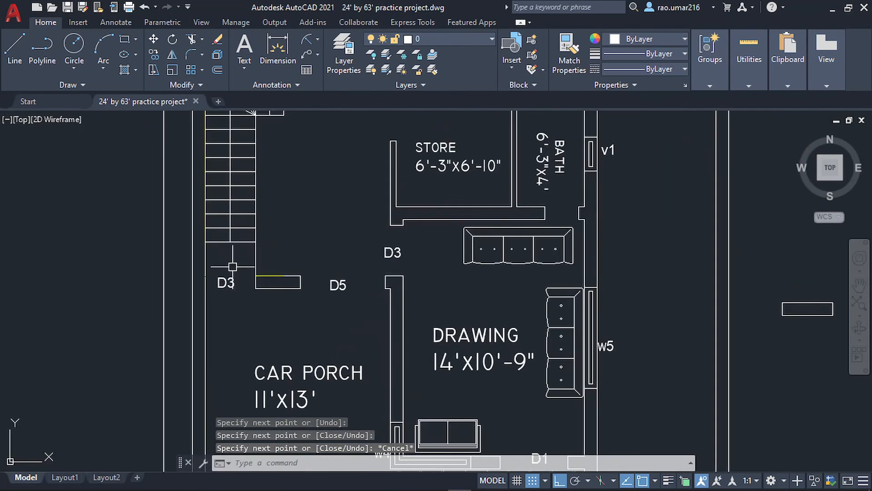
pyautogui.moveTo(232, 252); pyautogui.dragTo(231, 319, button='middle')
pyautogui.moveTo(230, 270); pyautogui.dragTo(228, 278, button='middle')
pyautogui.moveTo(237, 310)
pyautogui.mouseDown(button='middle')
pyautogui.moveTo(247, 325)
pyautogui.moveTo(233, 307)
pyautogui.mouseUp(button='middle')
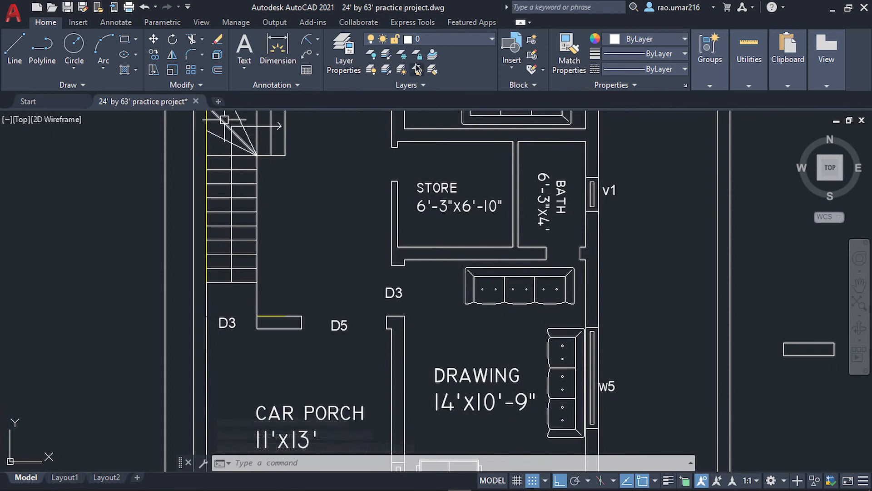
pyautogui.click(317, 40)
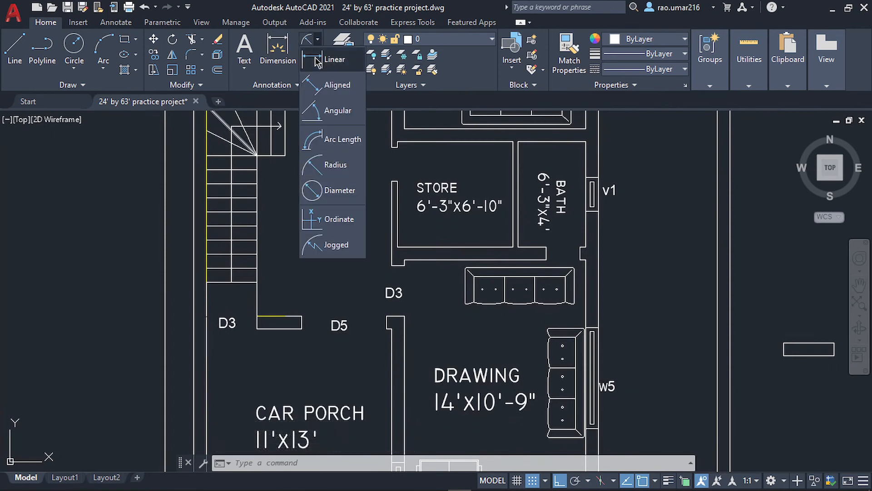
pyautogui.click(328, 56)
pyautogui.moveTo(233, 279)
pyautogui.mouseDown(button='middle')
pyautogui.moveTo(336, 231)
pyautogui.moveTo(396, 345)
pyautogui.mouseUp(button='middle')
pyautogui.scroll(5, 324, 236)
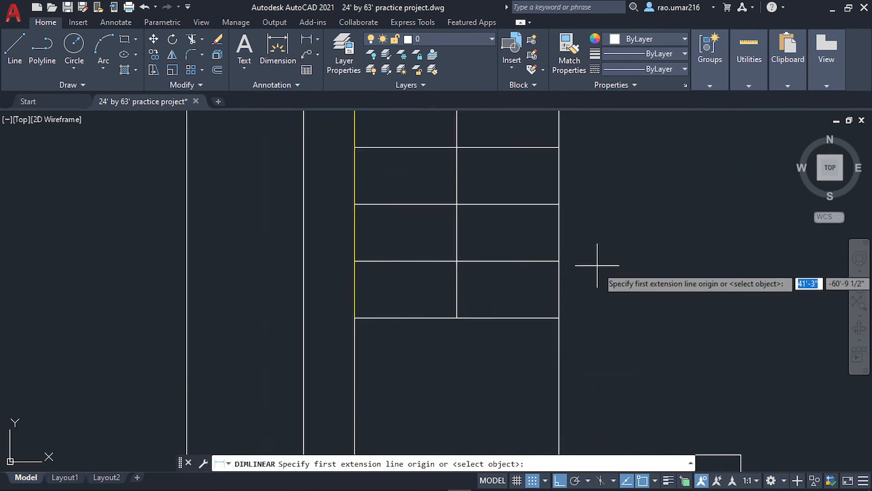
pyautogui.click(556, 260)
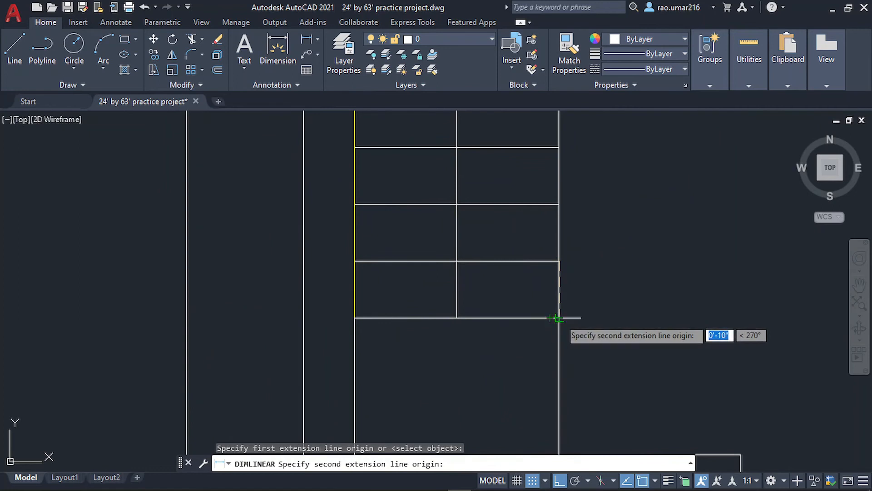
pyautogui.click(558, 318)
pyautogui.moveTo(628, 276); pyautogui.dragTo(475, 279, button='middle')
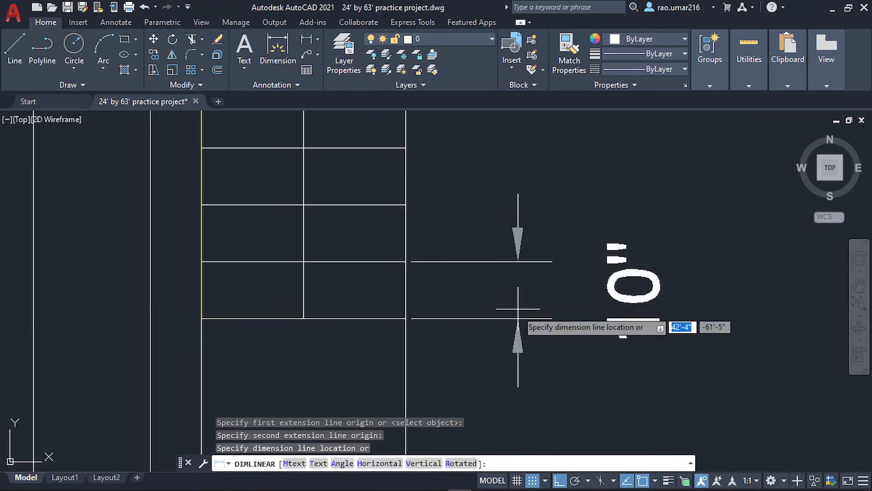
pyautogui.scroll(-5, 518, 308)
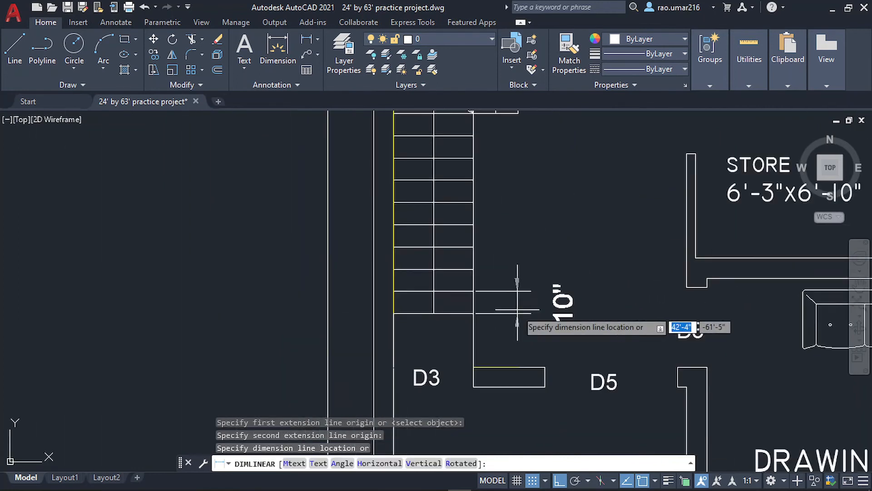
pyautogui.press('Escape')
# Open the Calculator, enter 12, and return to the drawing
pyautogui.scroll(-2, 523, 298)
pyautogui.moveTo(520, 298); pyautogui.dragTo(417, 320, button='middle')
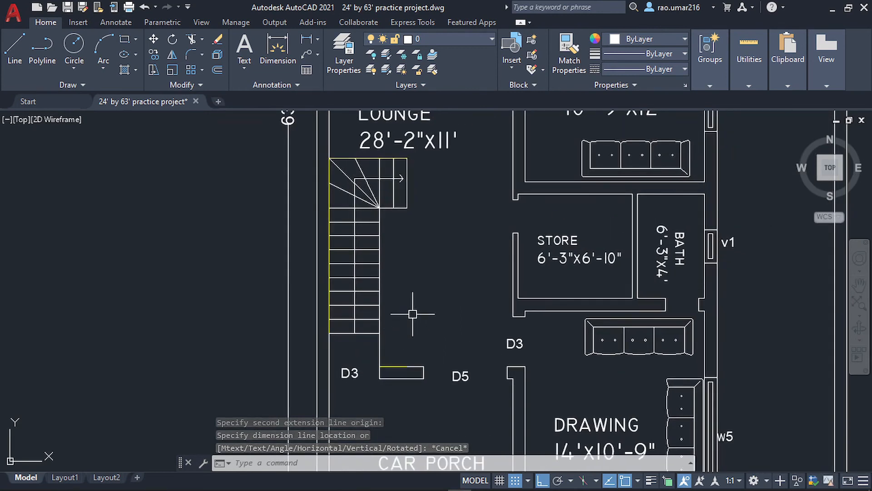
pyautogui.press('super')
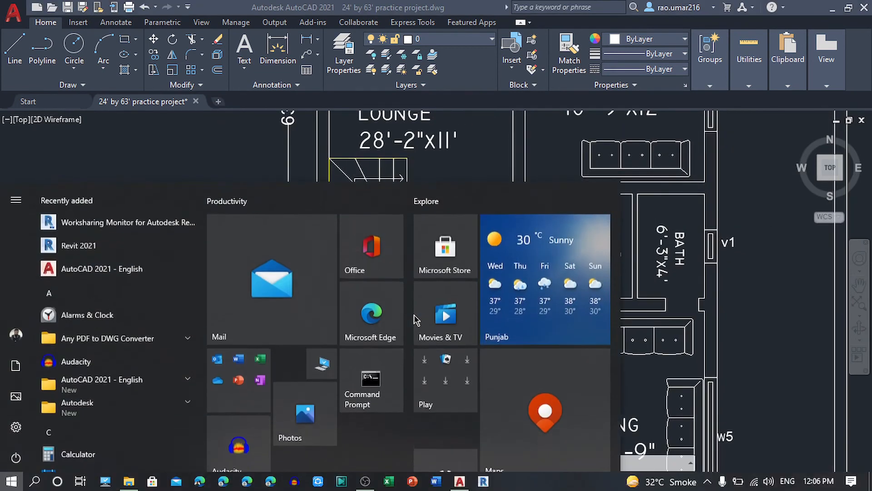
pyautogui.write('cal')
pyautogui.press('Return')
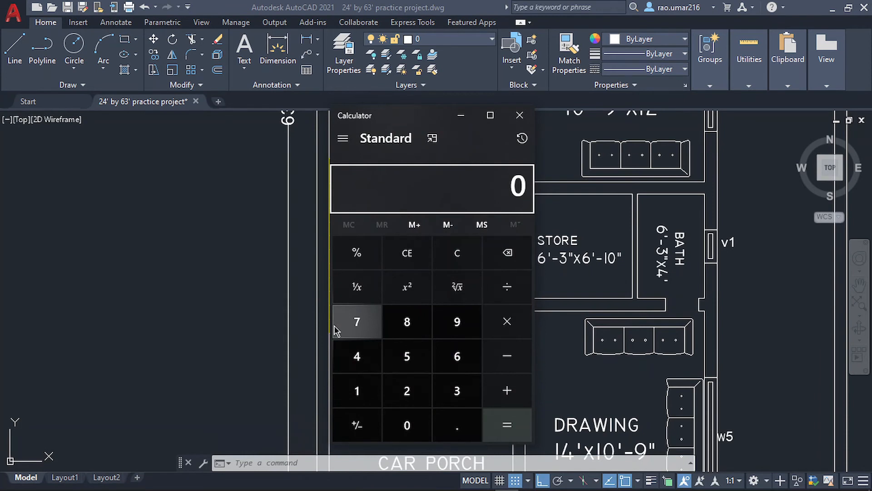
pyautogui.write('12')
pyautogui.click(147, 116)
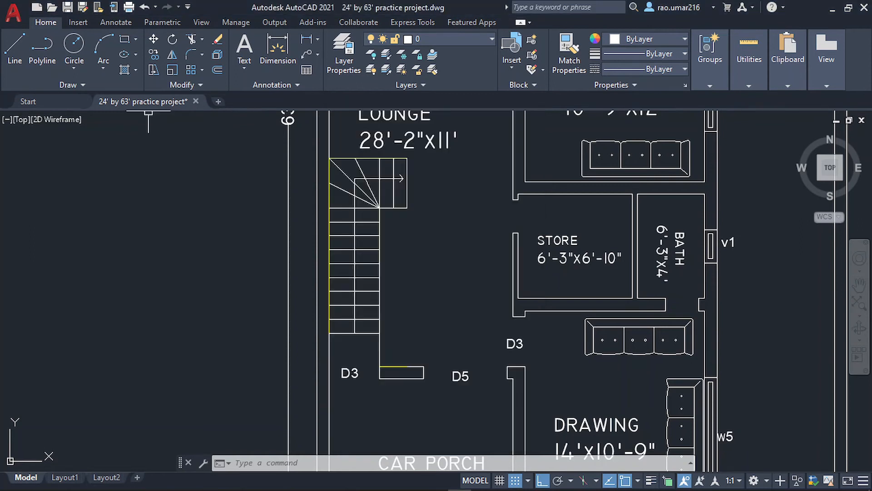
pyautogui.rightClick(139, 317)
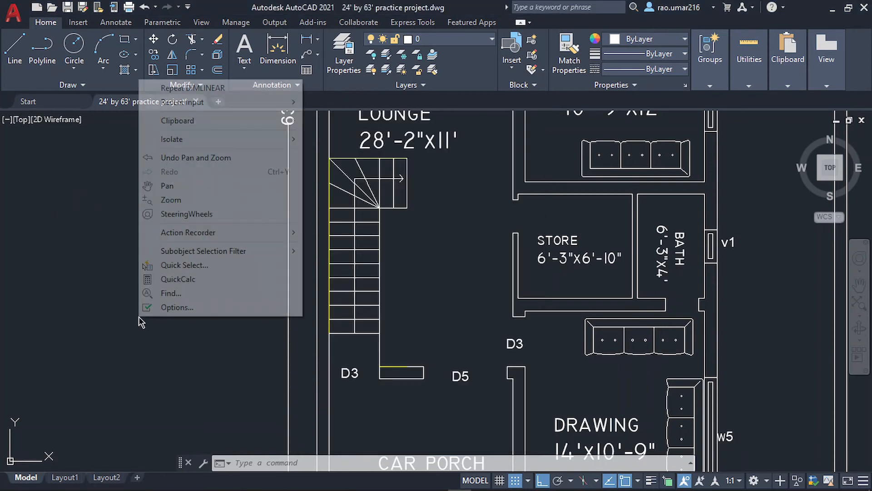
pyautogui.click(61, 341)
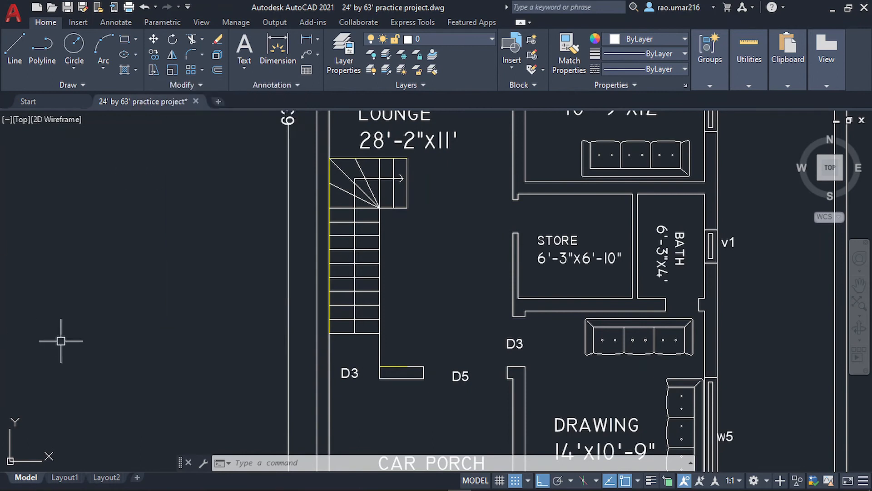
# Switch to the Calculator and multiply 12 by 12
pyautogui.hotkey('alt', 'Tab')
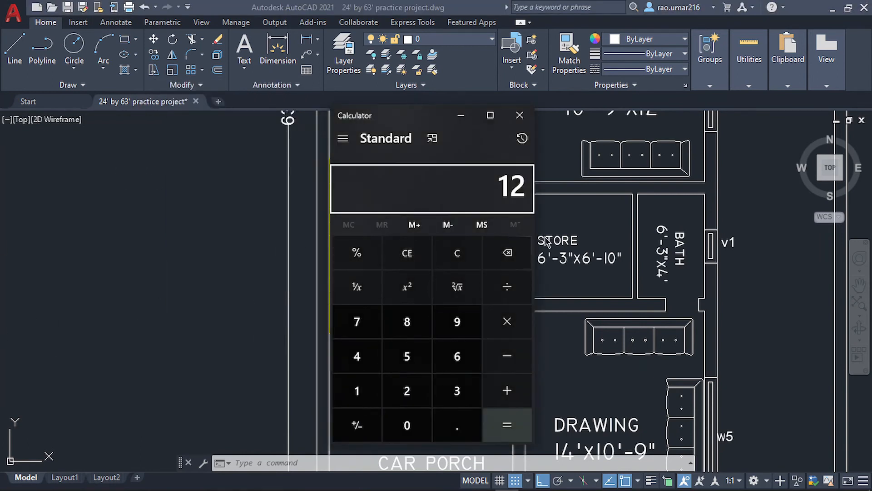
pyautogui.click(517, 324)
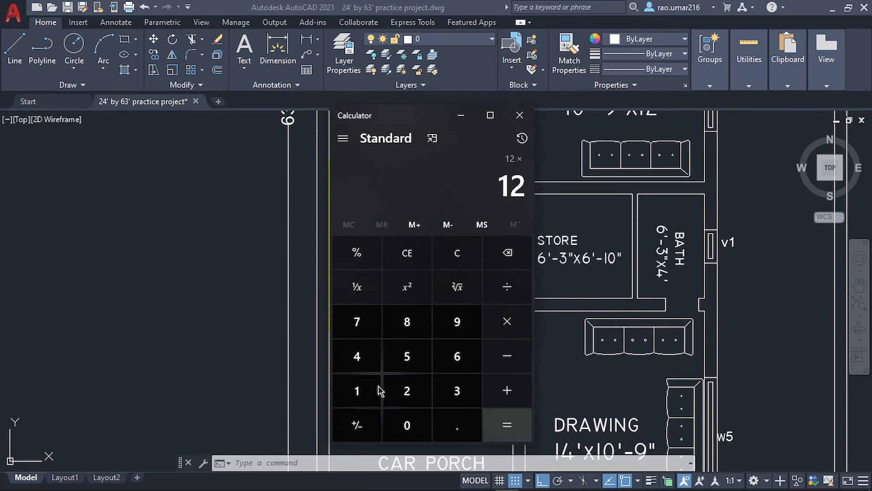
pyautogui.click(358, 390)
pyautogui.click(405, 392)
pyautogui.click(507, 426)
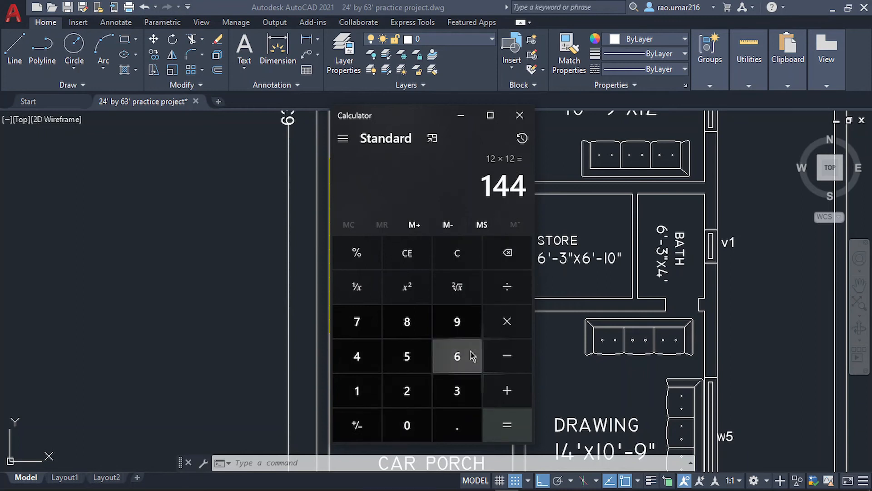
# Divide the product by 6 and close the Calculator
pyautogui.click(508, 290)
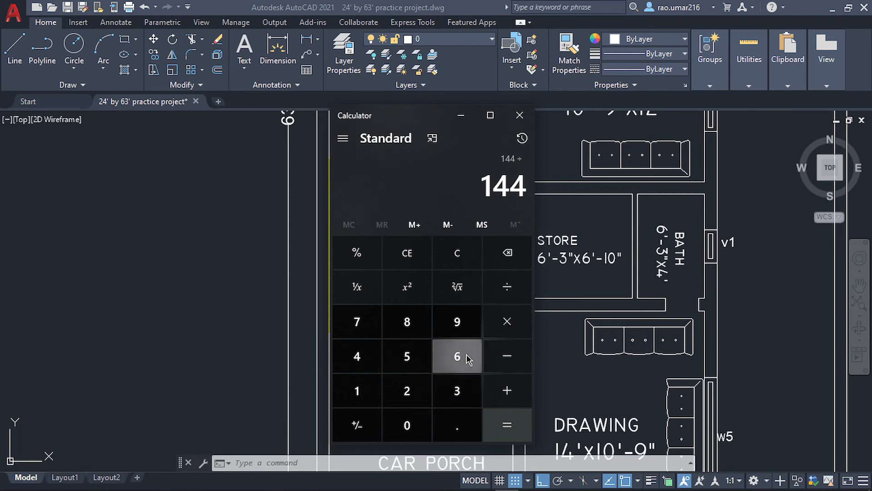
pyautogui.click(466, 356)
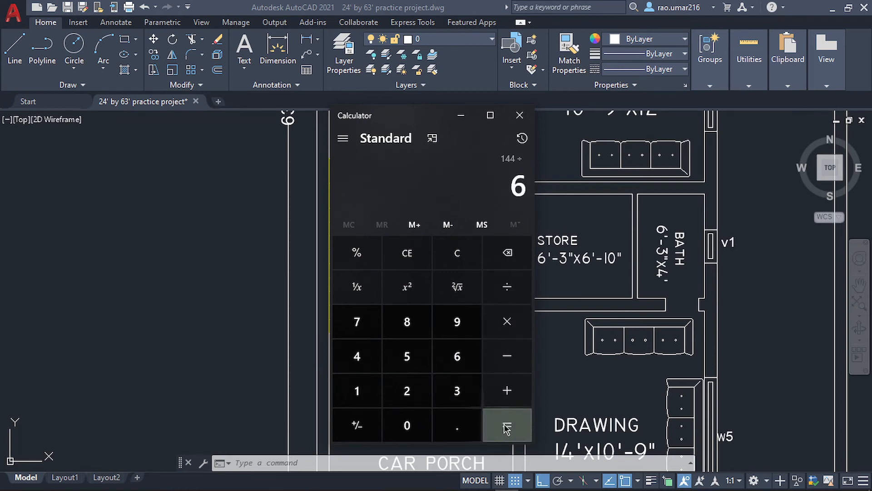
pyautogui.click(507, 426)
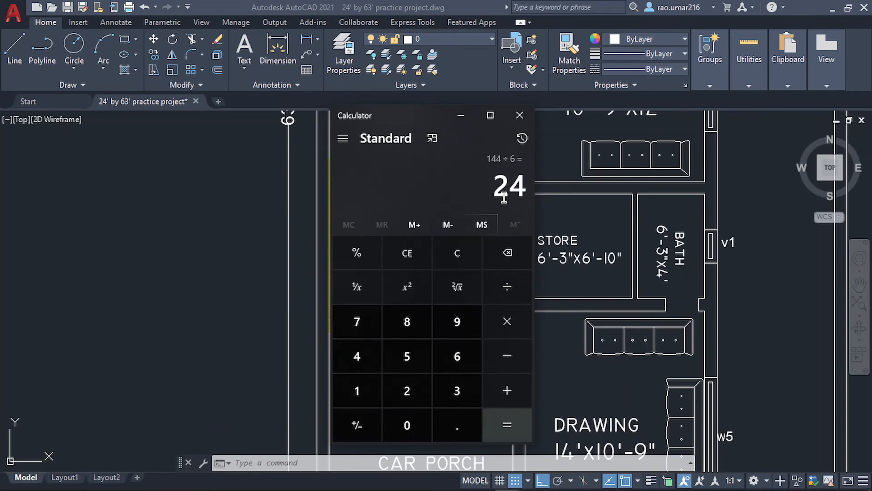
pyautogui.click(520, 116)
# Measure the lowest stair tread's depth along the open side of the reference staircase with a linear dimension, without placing it
pyautogui.scroll(-2, 391, 414)
pyautogui.scroll(5, 346, 330)
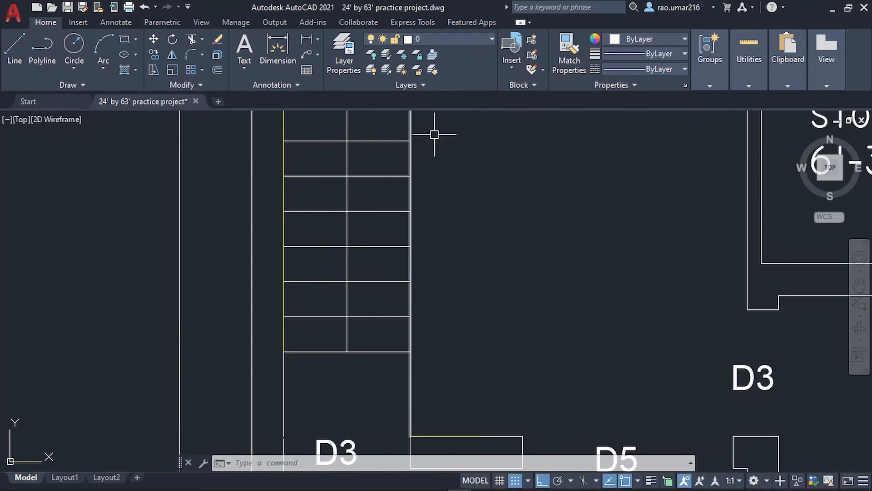
pyautogui.click(307, 39)
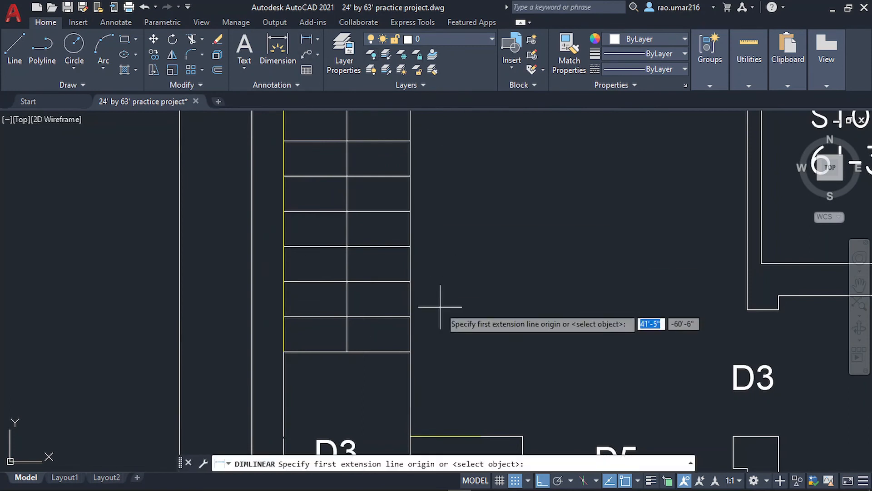
pyautogui.click(410, 316)
pyautogui.click(410, 352)
pyautogui.press('Escape')
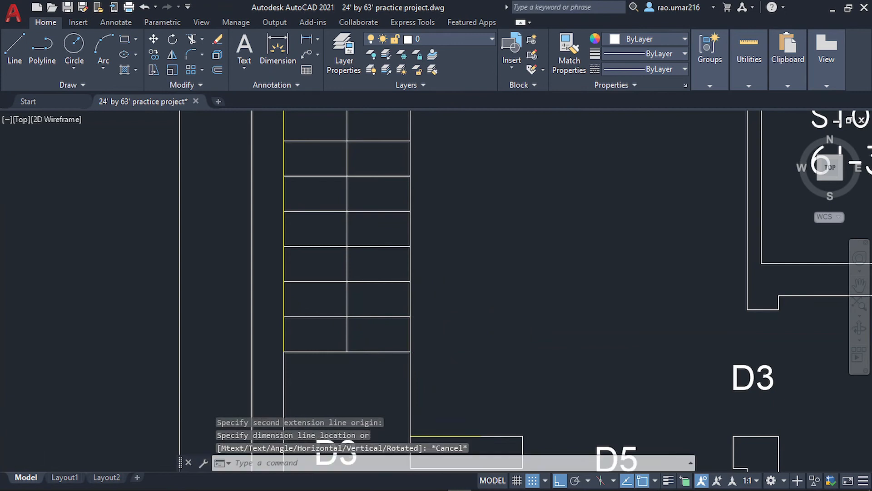
pyautogui.scroll(4, 435, 322)
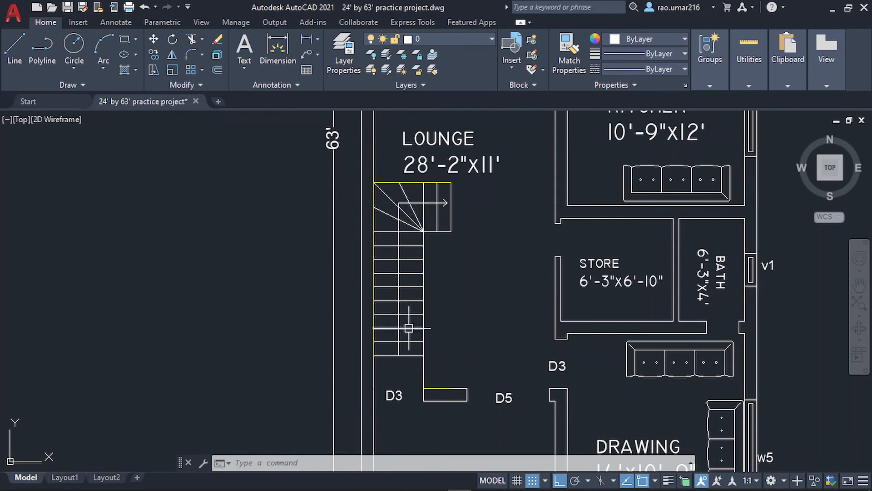
pyautogui.moveTo(476, 355); pyautogui.dragTo(432, 345, button='middle')
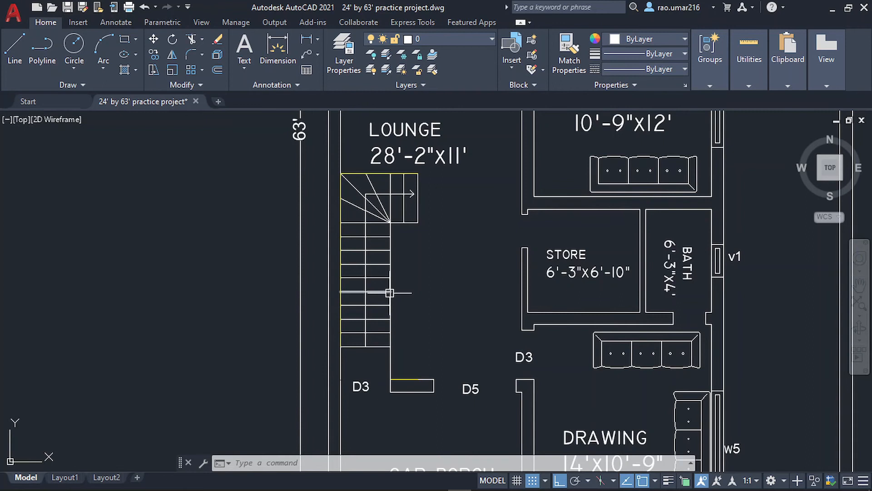
# Open the Calculator, divide 144 by 8, and close it
pyautogui.hotkey('alt', 'Tab')
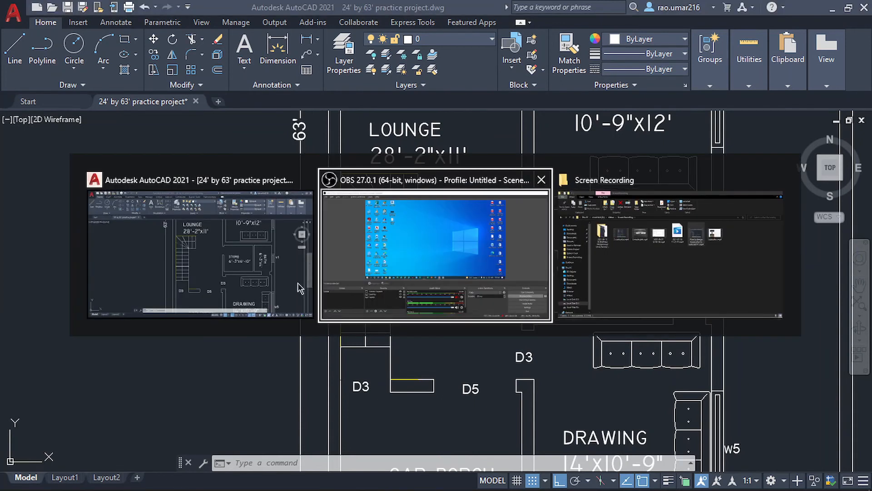
pyautogui.press('super')
pyautogui.write('ca')
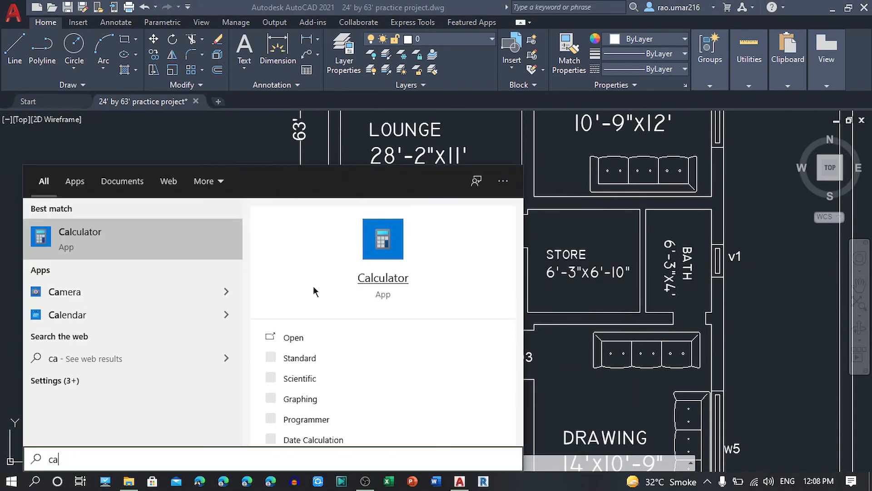
pyautogui.press('Return')
pyautogui.click(357, 391)
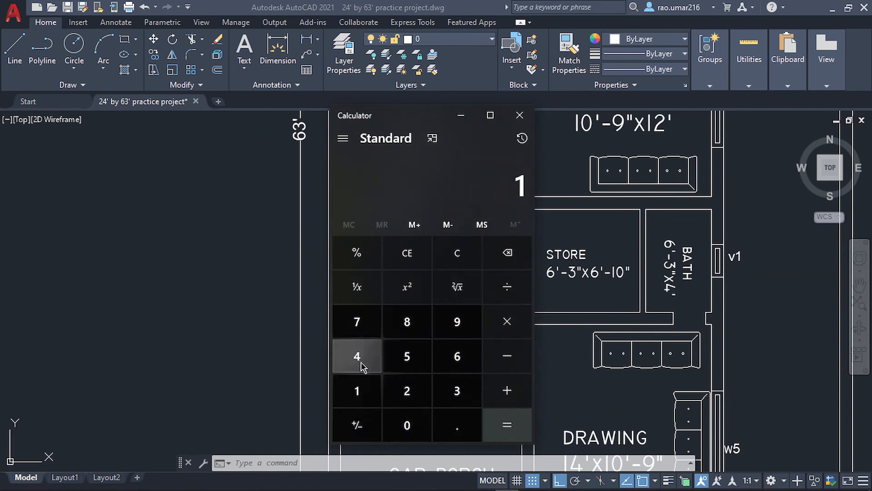
pyautogui.doubleClick(357, 357)
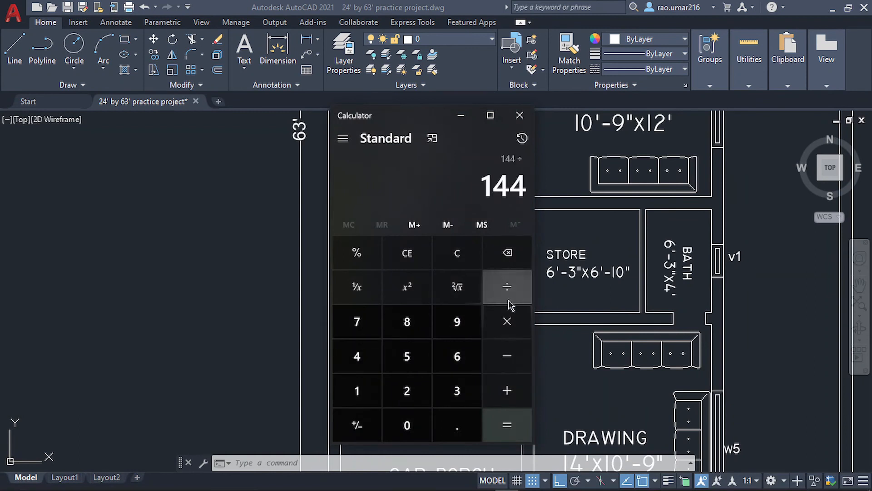
pyautogui.click(408, 322)
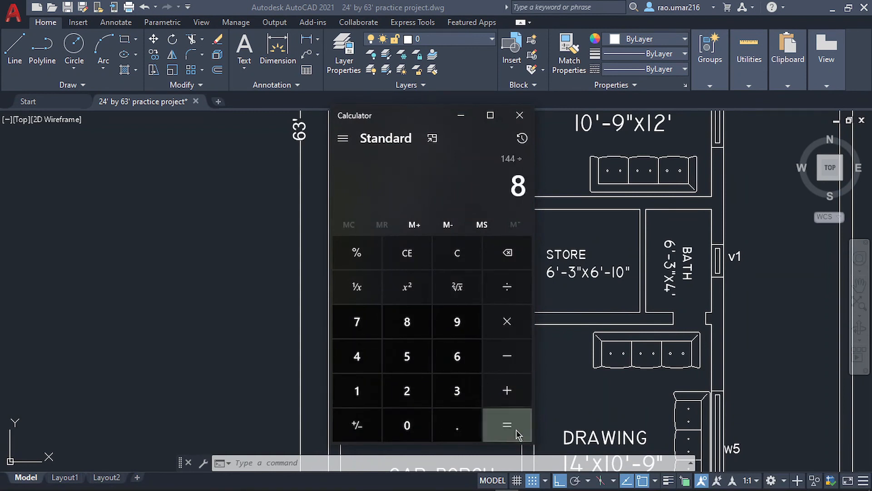
pyautogui.click(518, 433)
pyautogui.click(519, 115)
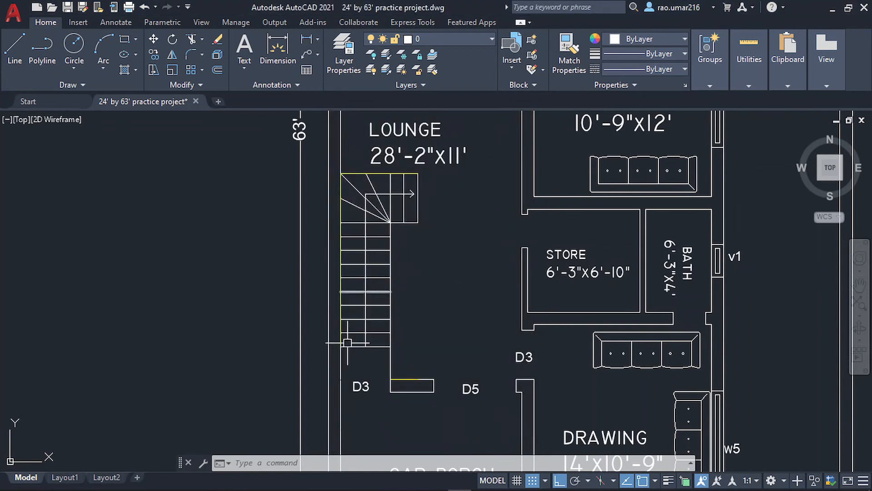
# Open the Calculator again over the drawing
pyautogui.press('super')
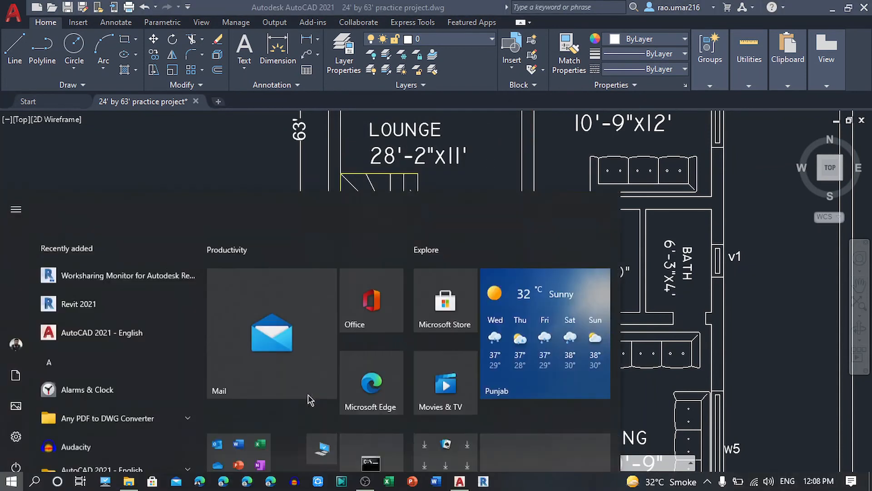
pyautogui.write('ca')
pyautogui.click(193, 256)
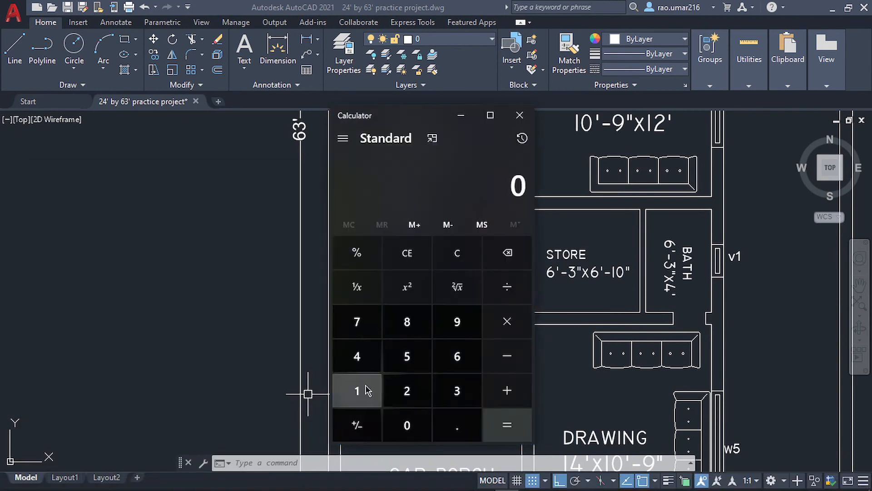
pyautogui.click(357, 391)
pyautogui.doubleClick(357, 356)
pyautogui.click(517, 293)
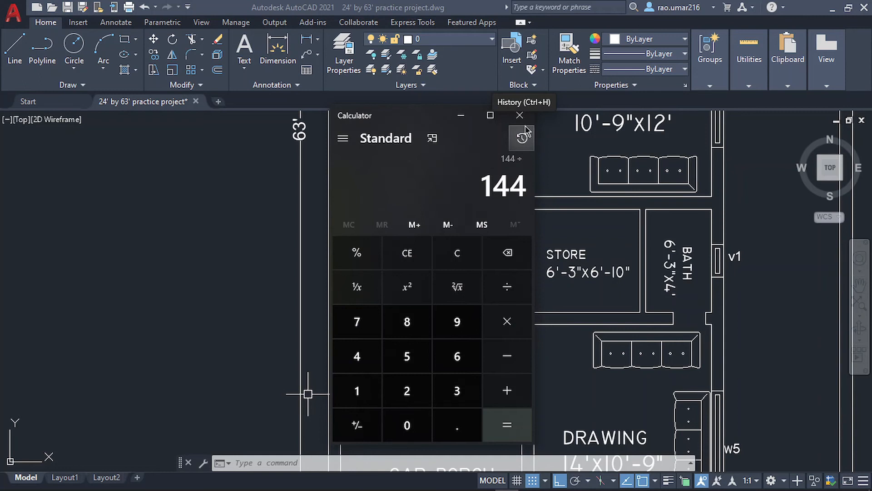
pyautogui.press('Escape')
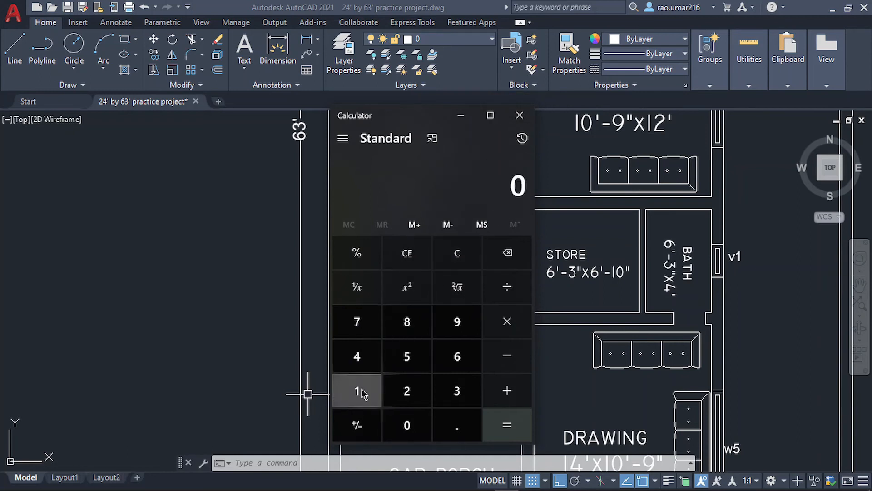
# Multiply 10.5 by 12 in the Calculator
pyautogui.click(362, 393)
pyautogui.click(401, 425)
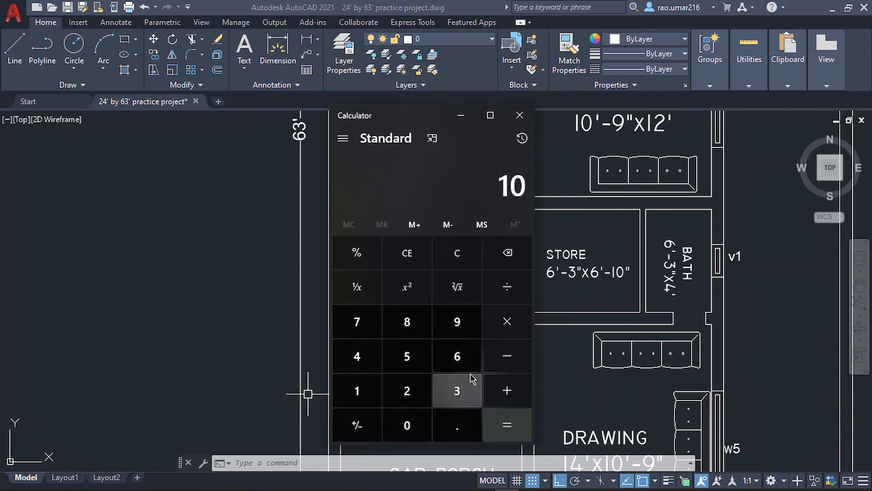
pyautogui.click(457, 424)
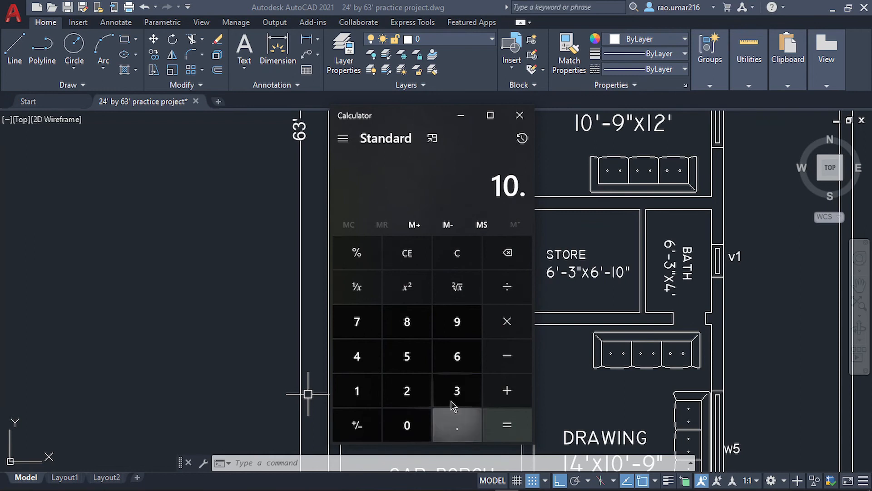
pyautogui.click(407, 356)
pyautogui.click(507, 321)
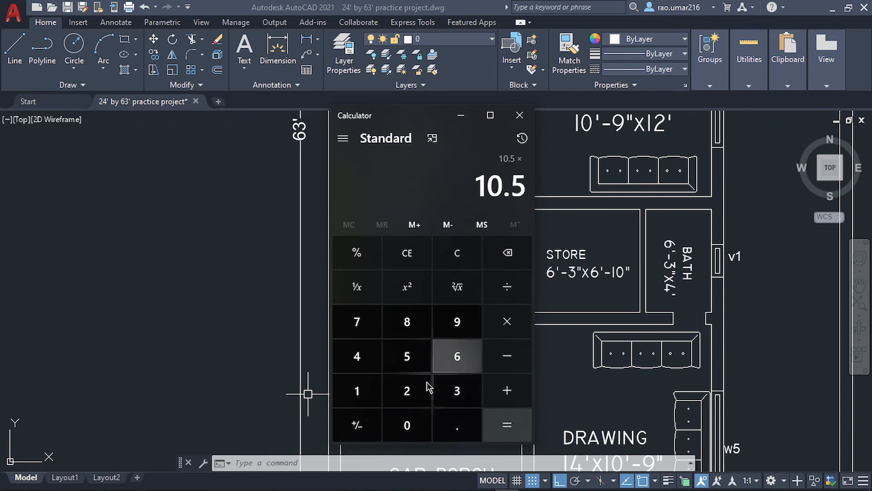
pyautogui.click(362, 392)
pyautogui.click(407, 390)
pyautogui.click(507, 424)
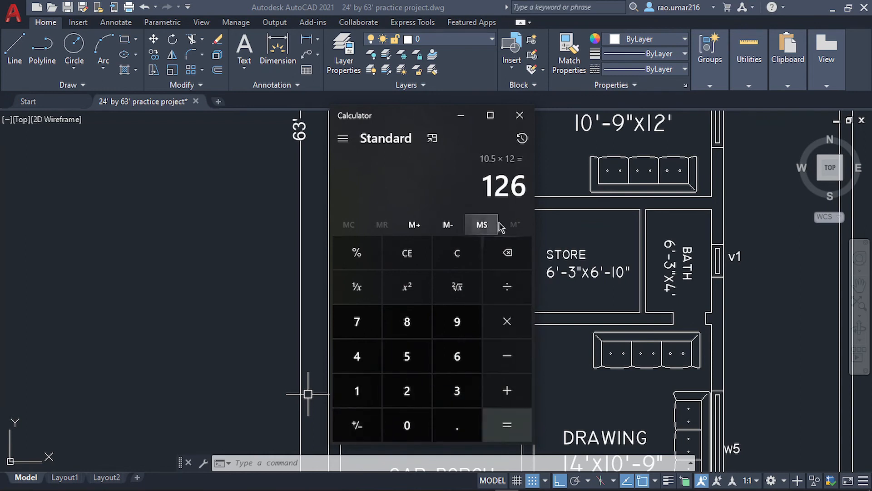
# Divide the 10.5 by 12 product by 6
pyautogui.click(505, 300)
pyautogui.click(454, 354)
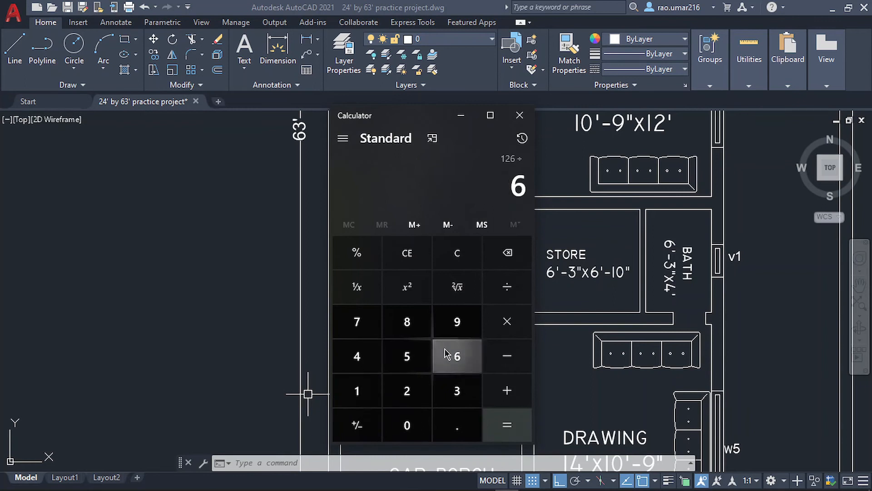
pyautogui.click(509, 427)
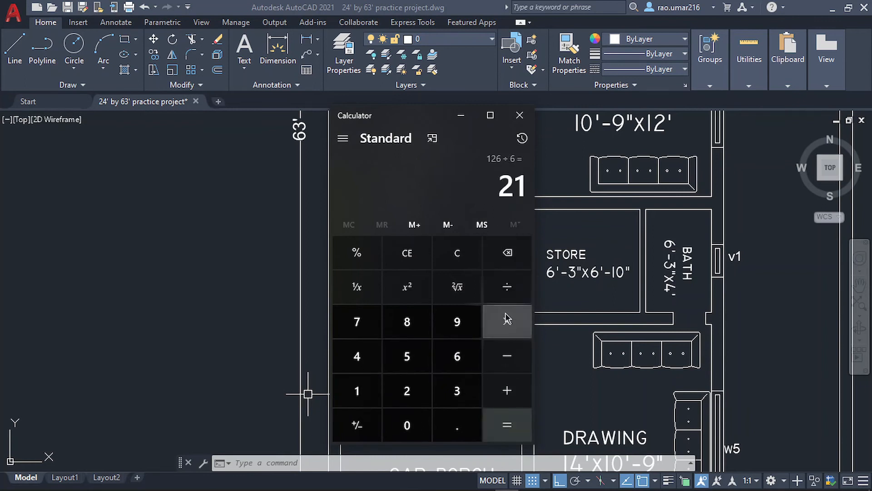
# Divide 126 by 8 and close the Calculator
pyautogui.click(359, 385)
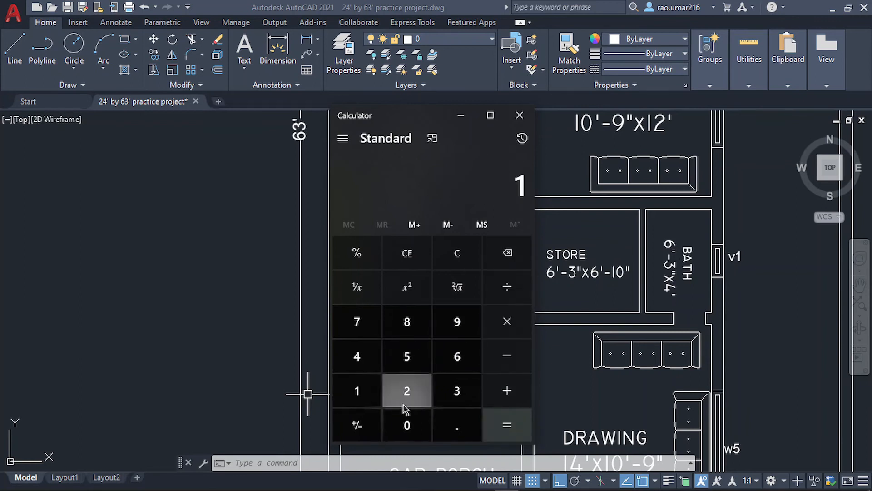
pyautogui.click(407, 388)
pyautogui.click(466, 349)
pyautogui.click(509, 287)
pyautogui.click(407, 323)
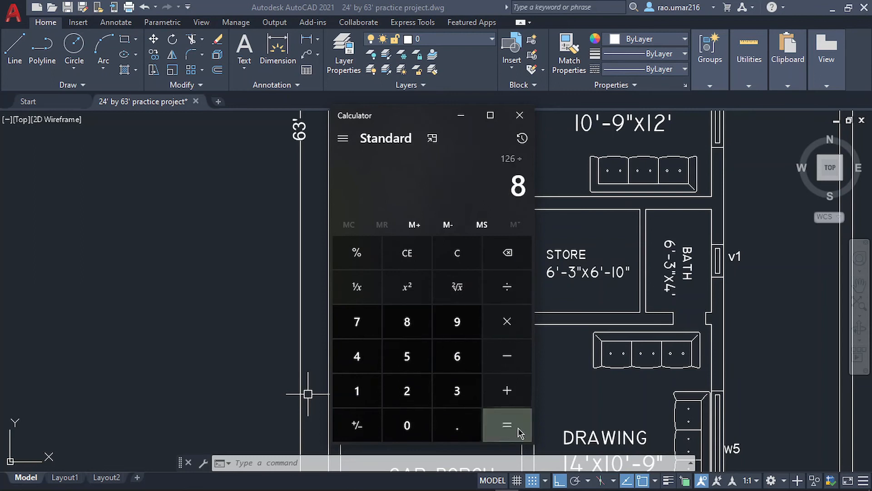
pyautogui.click(509, 426)
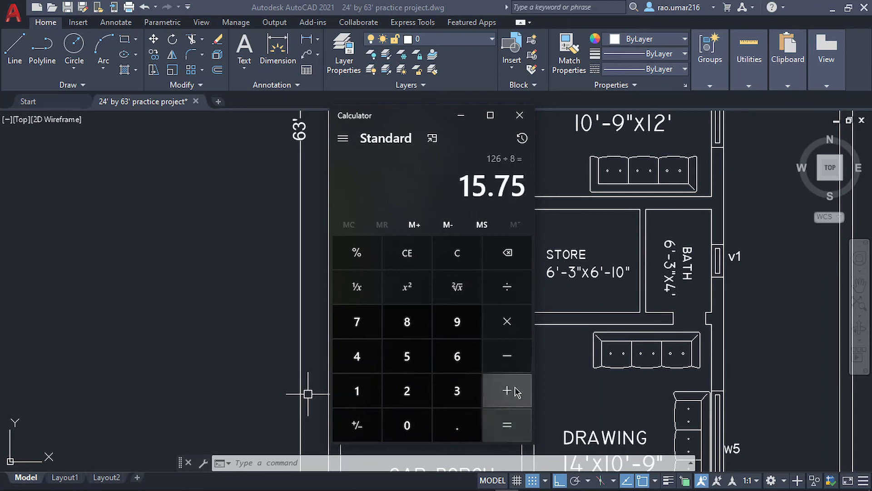
pyautogui.click(532, 117)
# Compare the reference plan's staircase and the wall piece between D3 and D5 with the same area of the redrawn plan
pyautogui.scroll(-2, 361, 364)
pyautogui.moveTo(410, 418)
pyautogui.mouseDown(button='middle')
pyautogui.moveTo(385, 376)
pyautogui.moveTo(380, 327)
pyautogui.moveTo(354, 374)
pyautogui.mouseUp(button='middle')
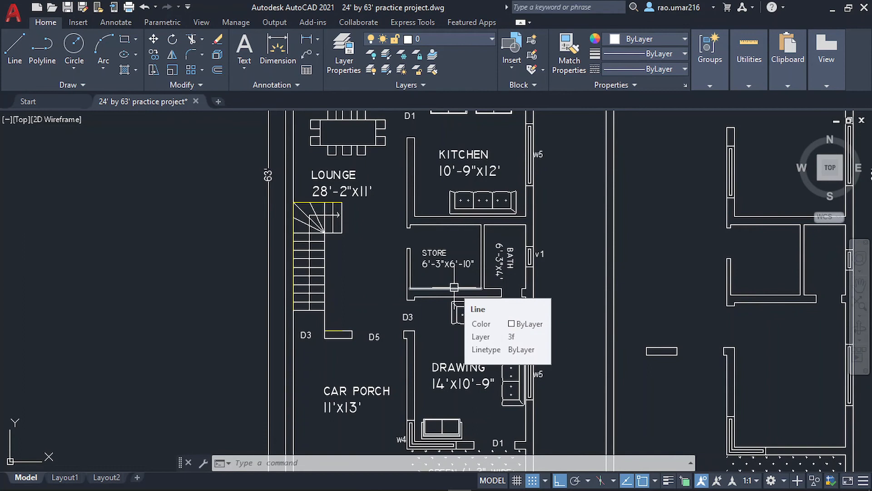
pyautogui.moveTo(454, 287); pyautogui.dragTo(370, 229, button='middle')
pyautogui.moveTo(528, 294)
pyautogui.mouseDown(button='middle')
pyautogui.moveTo(453, 294)
pyautogui.moveTo(433, 322)
pyautogui.mouseUp(button='middle')
pyautogui.scroll(-2, 453, 294)
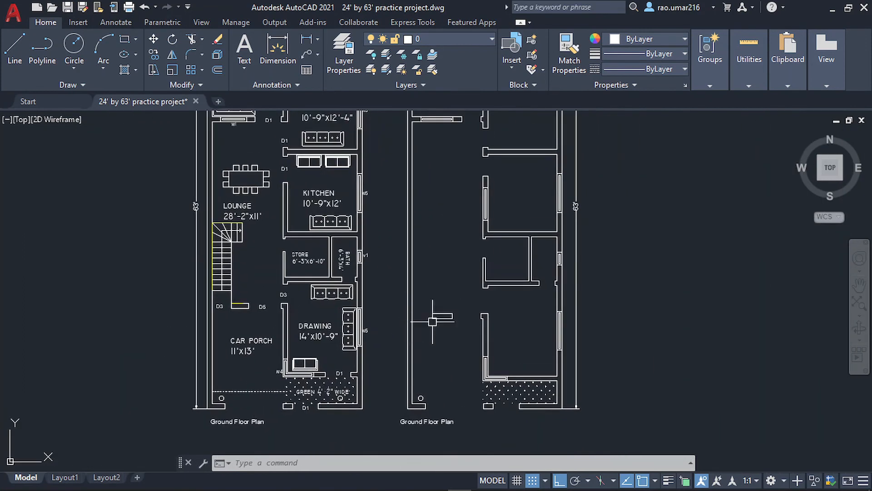
pyautogui.scroll(2, 432, 321)
pyautogui.moveTo(368, 318); pyautogui.dragTo(409, 338, button='middle')
pyautogui.scroll(3, 510, 323)
pyautogui.moveTo(584, 330); pyautogui.dragTo(410, 329, button='middle')
pyautogui.scroll(-2, 471, 329)
pyautogui.moveTo(33, 312); pyautogui.dragTo(284, 315, button='middle')
pyautogui.scroll(4, 358, 284)
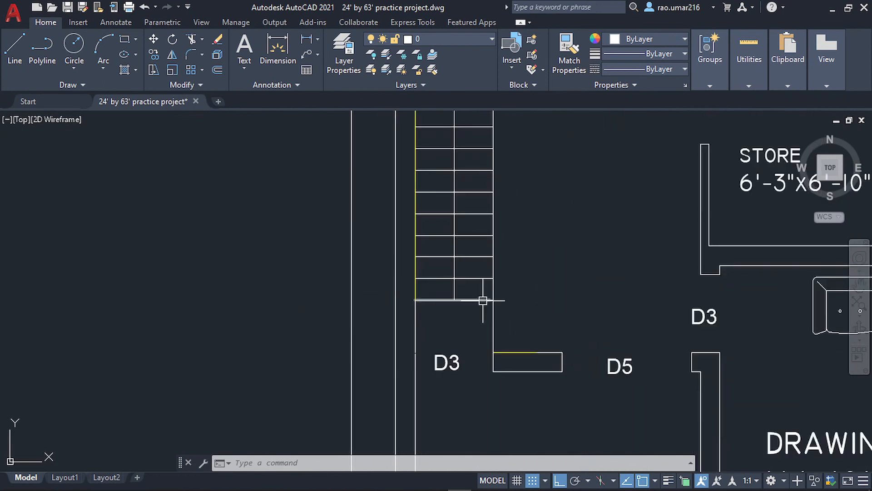
pyautogui.moveTo(694, 347); pyautogui.dragTo(495, 346, button='middle')
pyautogui.scroll(-4, 494, 347)
pyautogui.moveTo(547, 352); pyautogui.dragTo(405, 341, button='middle')
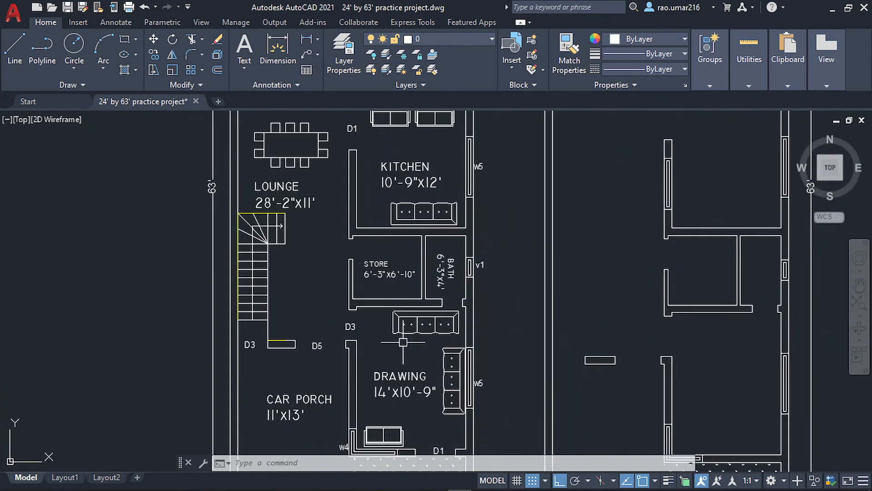
# Draw a 3' vertical line up from the wall piece's upper corner, then a horizontal line from its end to the side wall
pyautogui.scroll(4, 634, 348)
pyautogui.write('l')
pyautogui.press('Return')
pyautogui.click(512, 367)
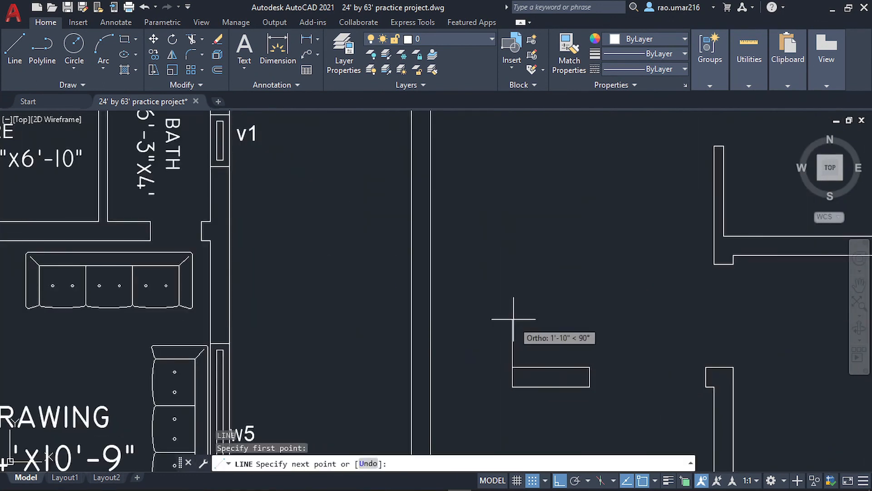
pyautogui.write("3'")
pyautogui.press('Return')
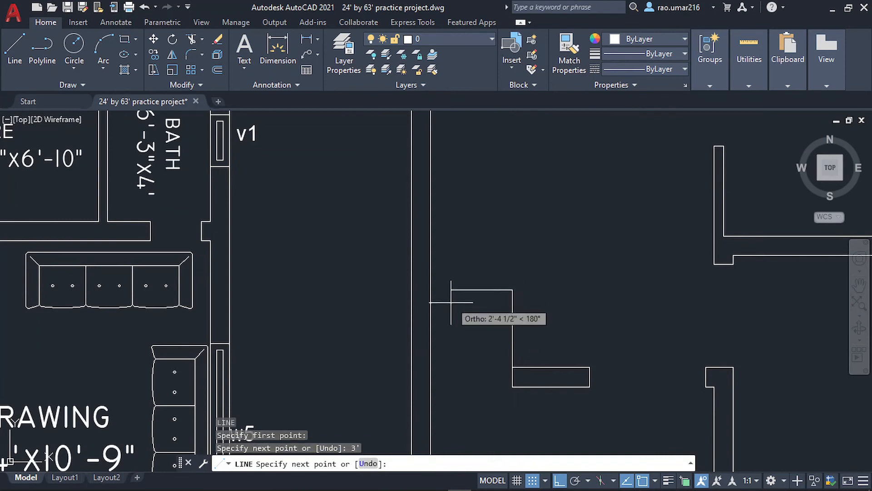
pyautogui.click(431, 290)
pyautogui.press('Escape')
pyautogui.moveTo(485, 297); pyautogui.dragTo(471, 328, button='middle')
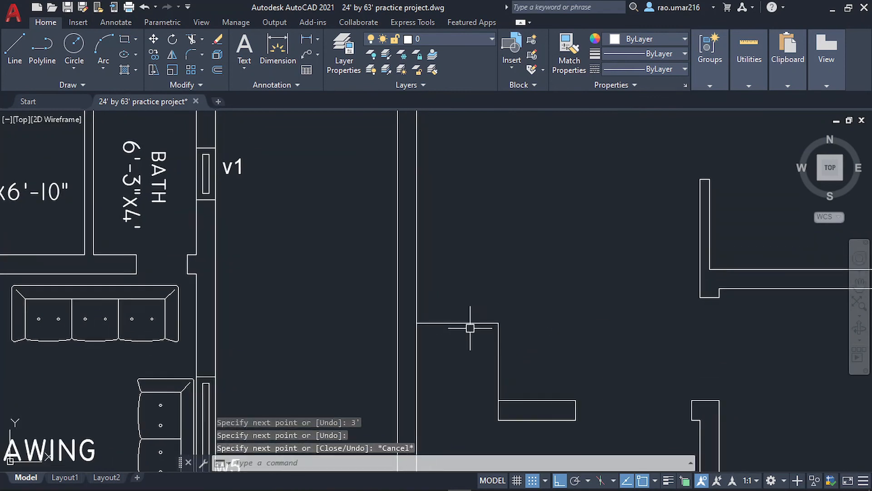
# Offset the horizontal line at the foot of the stair upward by 10 inches to make the next tread
pyautogui.click(470, 327)
pyautogui.click(446, 301)
pyautogui.moveTo(446, 301)
pyautogui.mouseDown(button='middle')
pyautogui.moveTo(442, 382)
pyautogui.moveTo(442, 368)
pyautogui.mouseUp(button='middle')
pyautogui.scroll(-2, 448, 383)
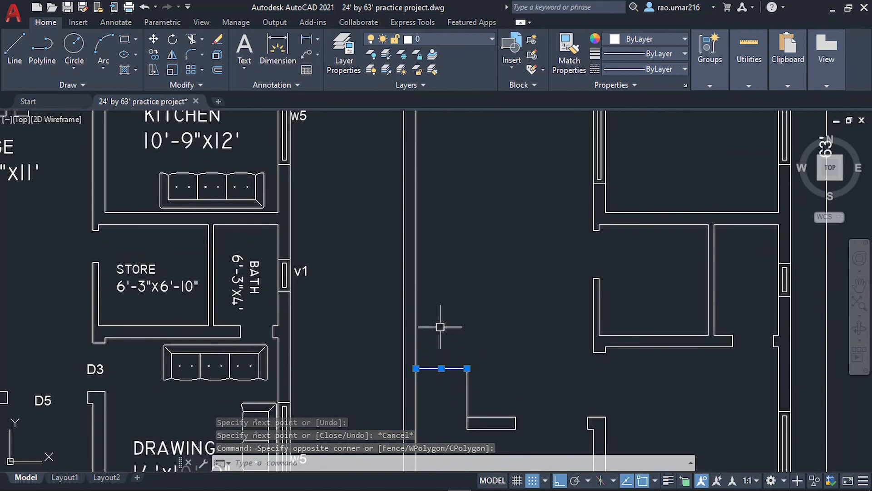
pyautogui.write('o')
pyautogui.press('Return')
pyautogui.write('1')
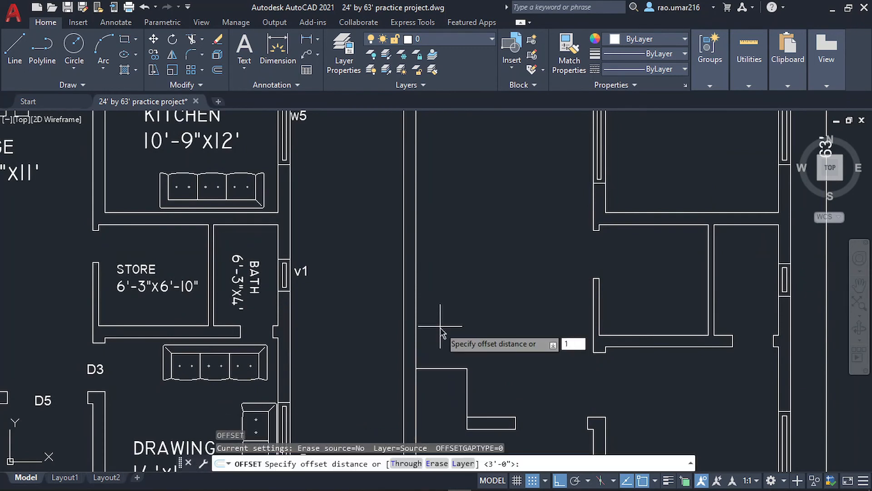
pyautogui.write('0')
pyautogui.press('Return')
pyautogui.click(437, 346)
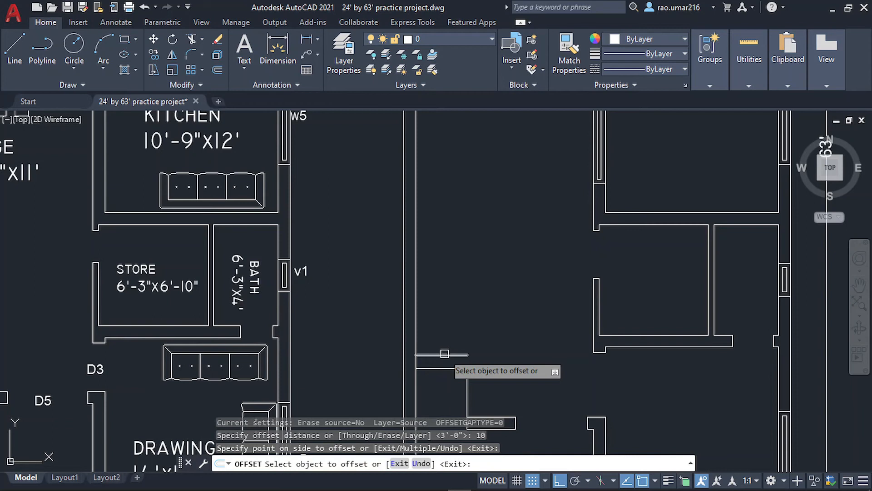
# Keep offsetting the uppermost tread line upward at the same 10-inch spacing until the flight has twelve lines
pyautogui.click(445, 354)
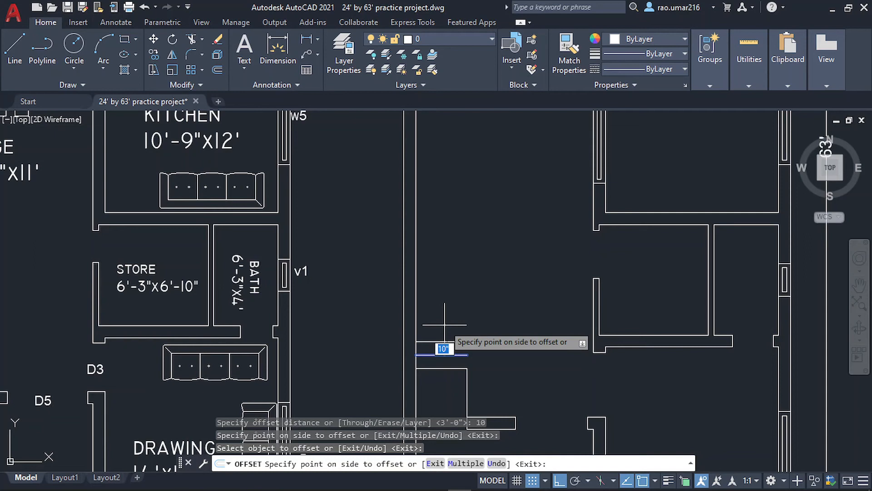
pyautogui.click(445, 325)
pyautogui.click(443, 342)
pyautogui.click(444, 323)
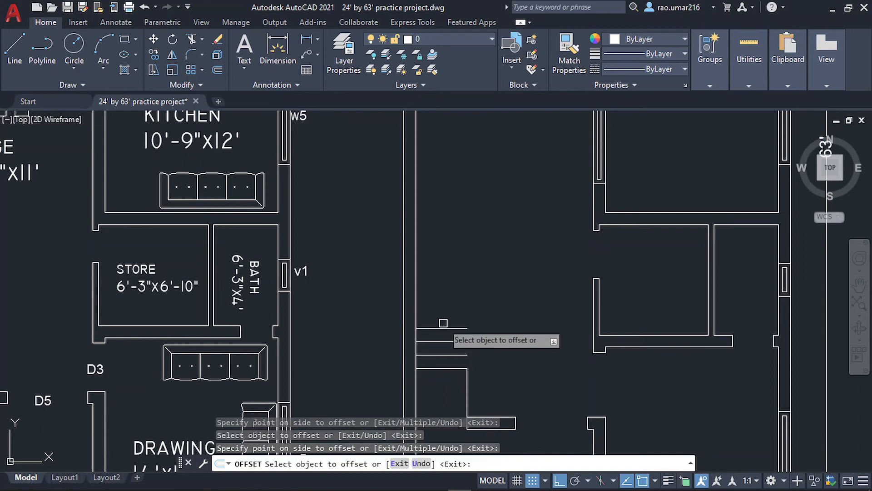
pyautogui.click(443, 328)
pyautogui.click(437, 299)
pyautogui.click(440, 314)
pyautogui.click(440, 293)
pyautogui.click(439, 293)
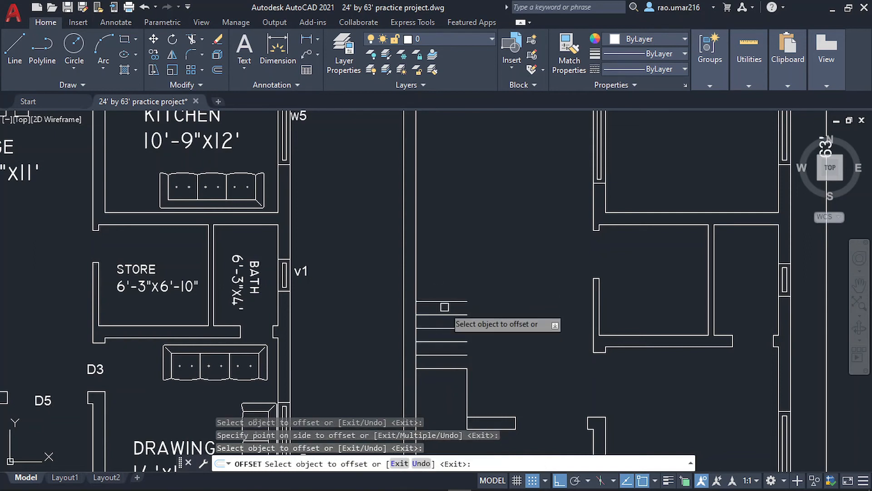
pyautogui.click(444, 301)
pyautogui.click(446, 267)
pyautogui.click(447, 288)
pyautogui.click(450, 266)
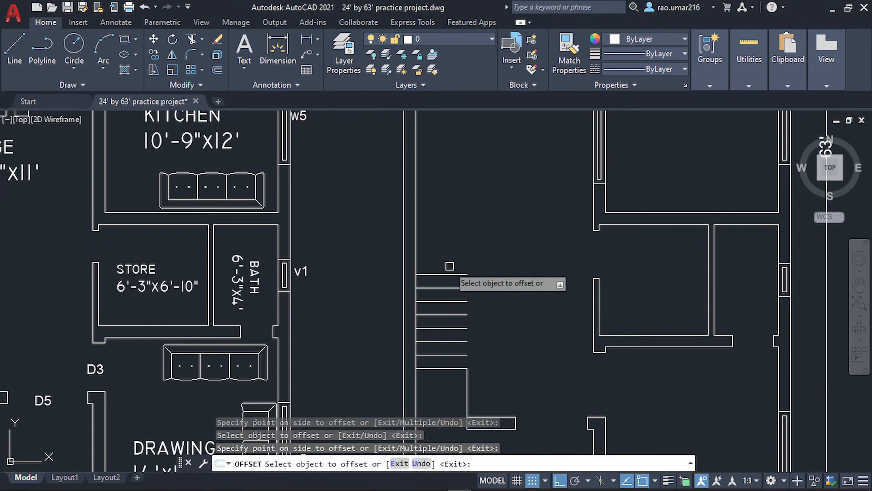
pyautogui.click(449, 278)
pyautogui.click(450, 246)
pyautogui.click(453, 274)
pyautogui.click(452, 260)
pyautogui.click(452, 261)
pyautogui.click(453, 246)
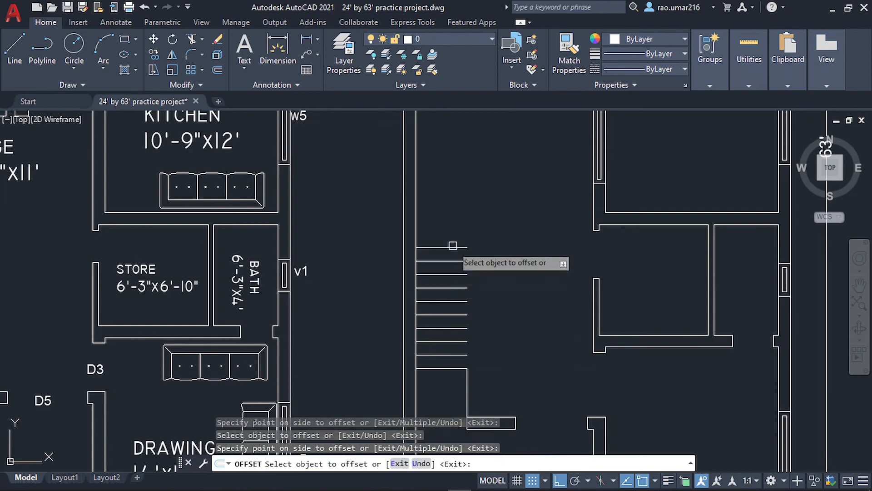
pyautogui.scroll(-2, 568, 284)
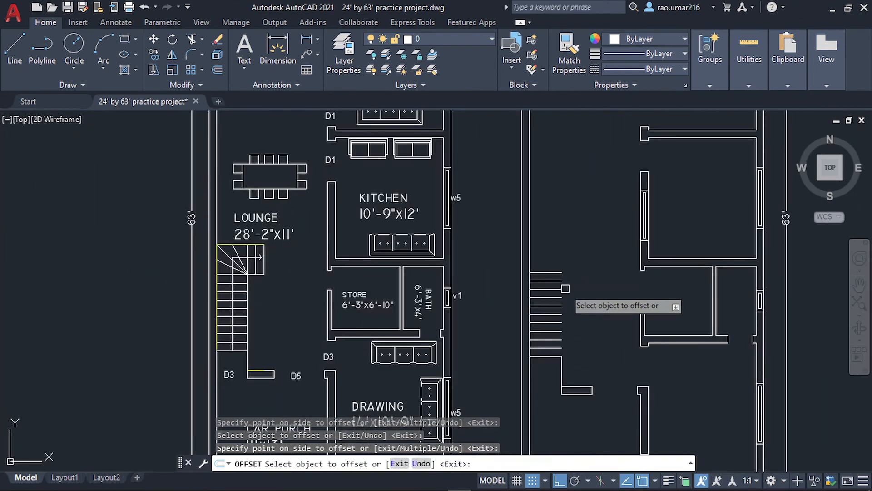
pyautogui.moveTo(556, 255); pyautogui.dragTo(432, 268, button='middle')
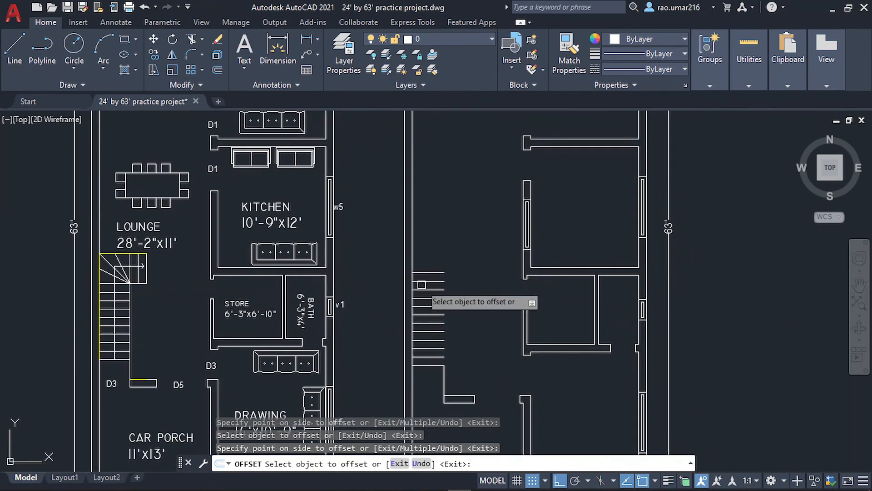
pyautogui.press('Escape')
# Delete the uppermost tread line of the redrawn staircase
pyautogui.click(436, 272)
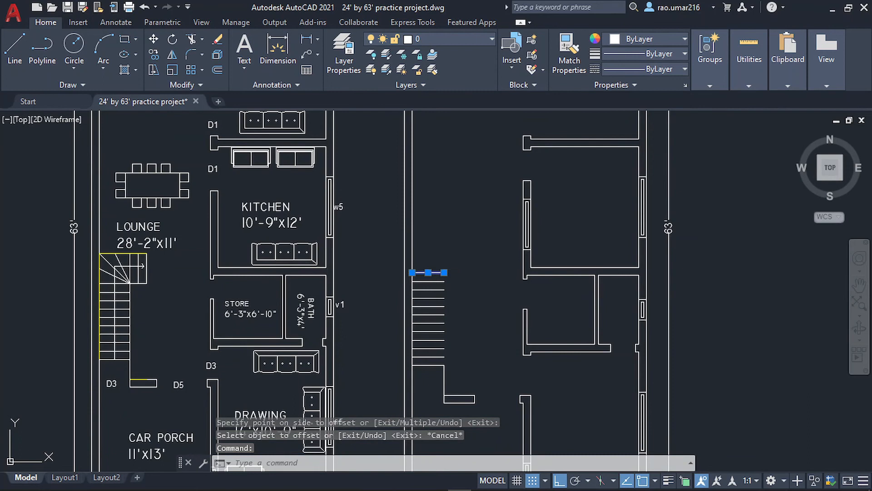
pyautogui.press('Delete')
pyautogui.scroll(4, 427, 282)
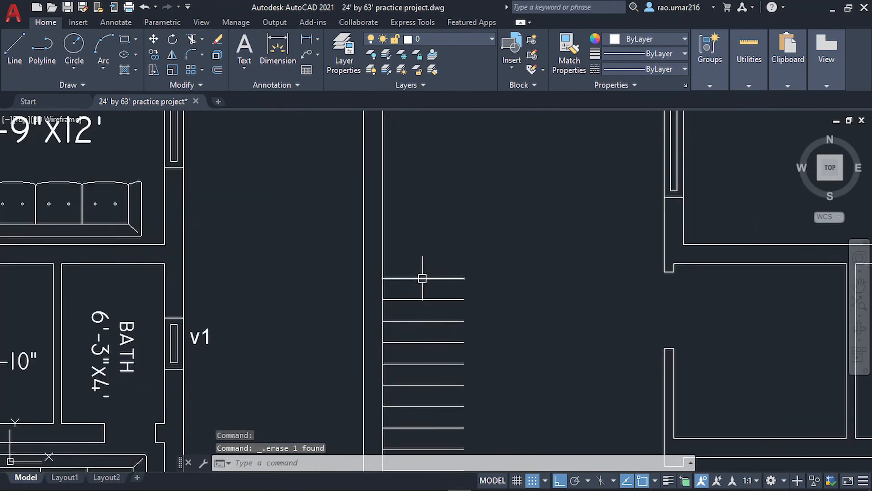
# Offset the top tread line 3' upward to form the far edge of the stair's turning area
pyautogui.click(423, 278)
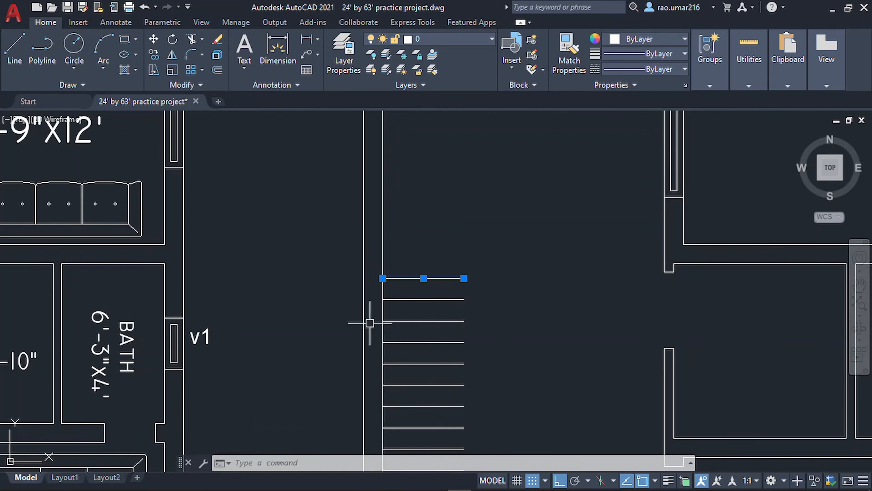
pyautogui.press('Escape')
pyautogui.write('o')
pyautogui.press('Return')
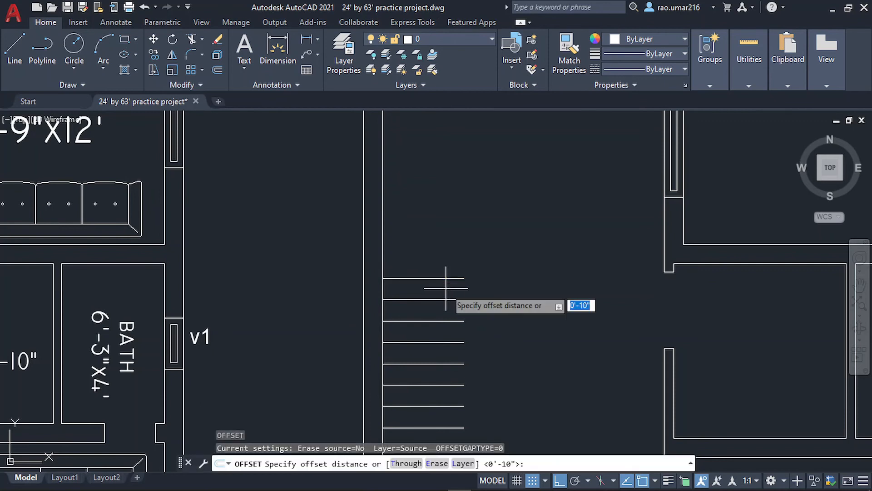
pyautogui.moveTo(413, 285); pyautogui.dragTo(435, 284, button='middle')
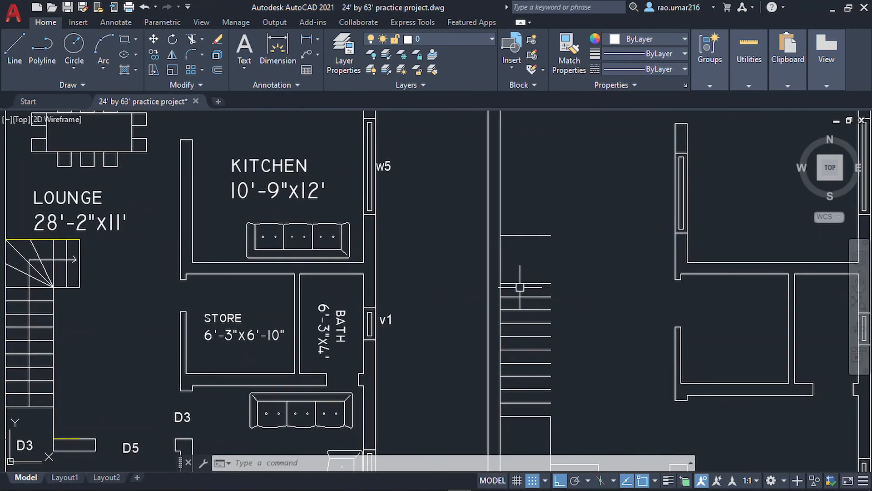
# Close the open side of the turning area and draw a vertical line along the open ends of the treads
pyautogui.press('Escape')
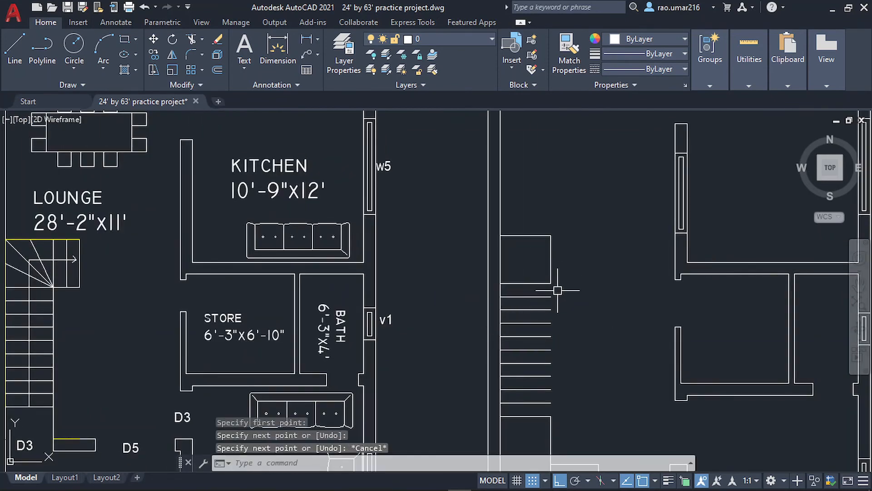
pyautogui.scroll(2, 521, 265)
pyautogui.press('Return')
pyautogui.click(517, 246)
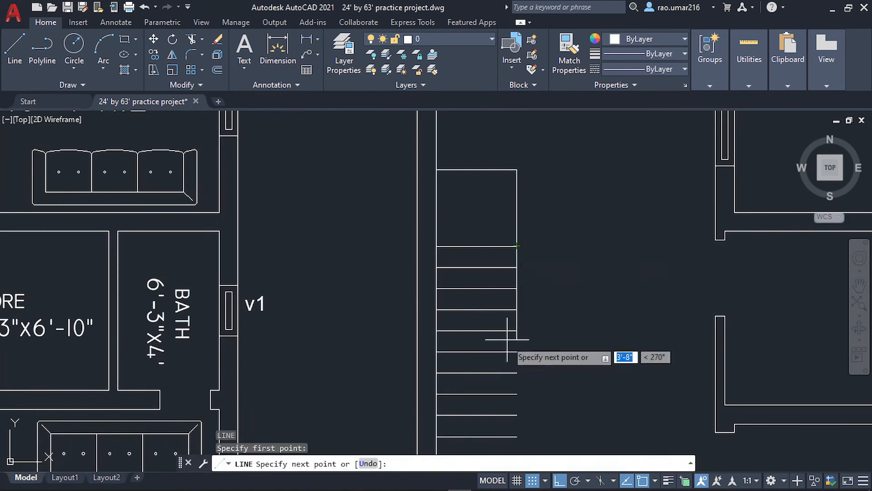
pyautogui.moveTo(508, 425); pyautogui.dragTo(501, 341, button='middle')
pyautogui.press('Escape')
pyautogui.scroll(-2, 467, 333)
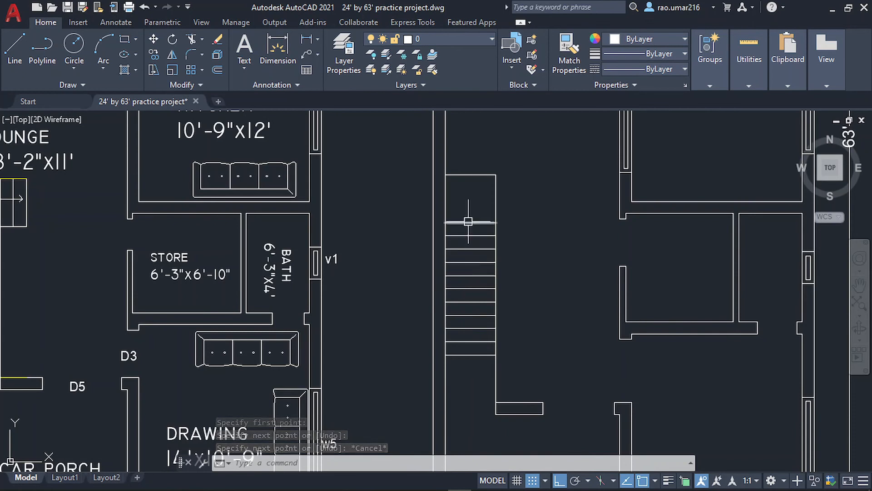
pyautogui.moveTo(468, 222); pyautogui.dragTo(452, 311, button='middle')
pyautogui.press('Return')
pyautogui.scroll(4, 454, 309)
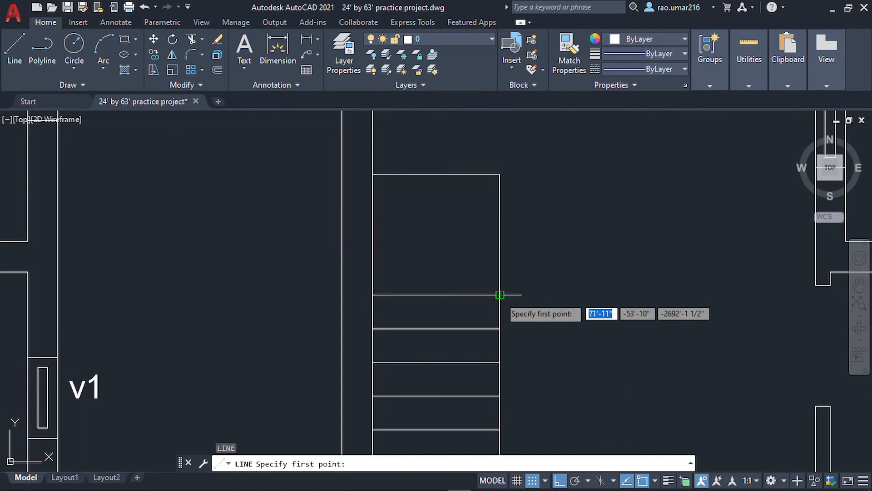
pyautogui.click(500, 294)
pyautogui.press('Escape')
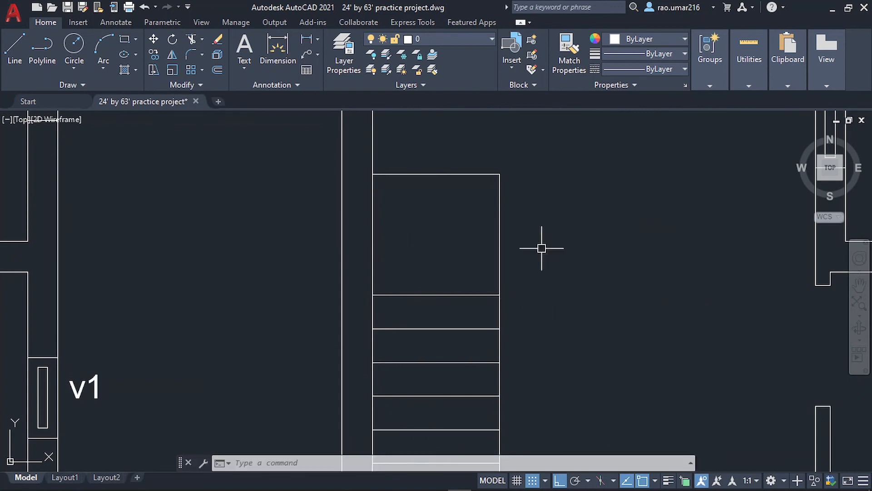
pyautogui.scroll(-4, 508, 195)
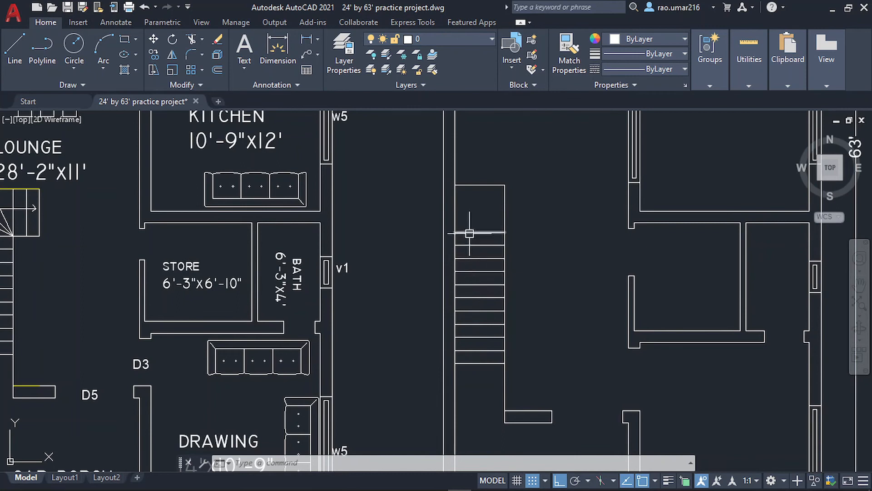
# Draw winder lines from the top tread's open end to the turning area's opposite corner and to its upper edge's midpoint
pyautogui.press('l')
pyautogui.press('Return')
pyautogui.scroll(4, 504, 233)
pyautogui.click(513, 210)
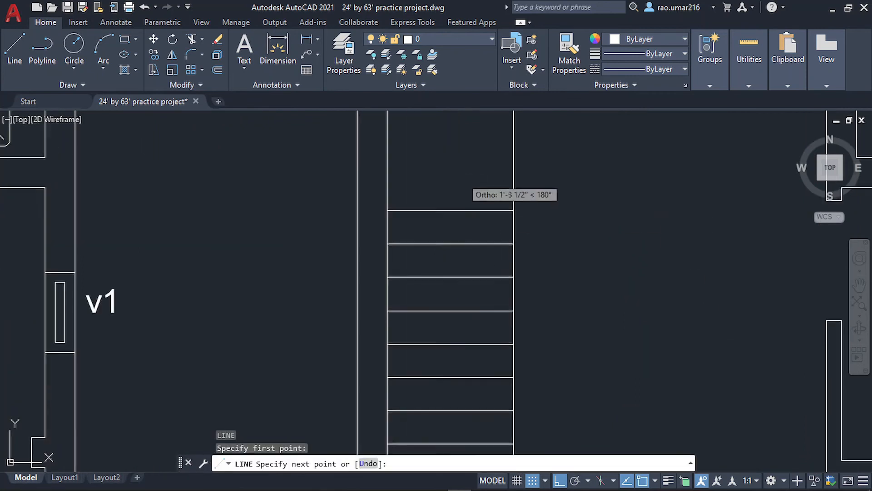
pyautogui.moveTo(400, 267); pyautogui.dragTo(461, 351, button='middle')
pyautogui.click(448, 294)
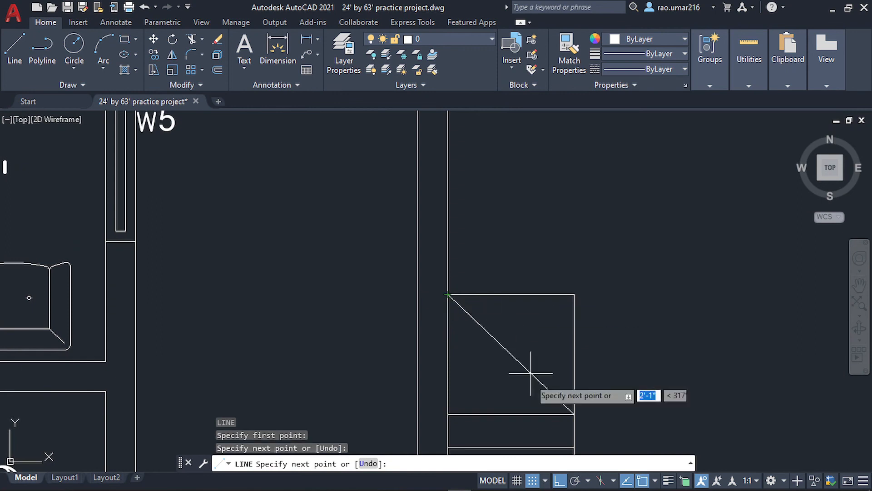
pyautogui.click(574, 414)
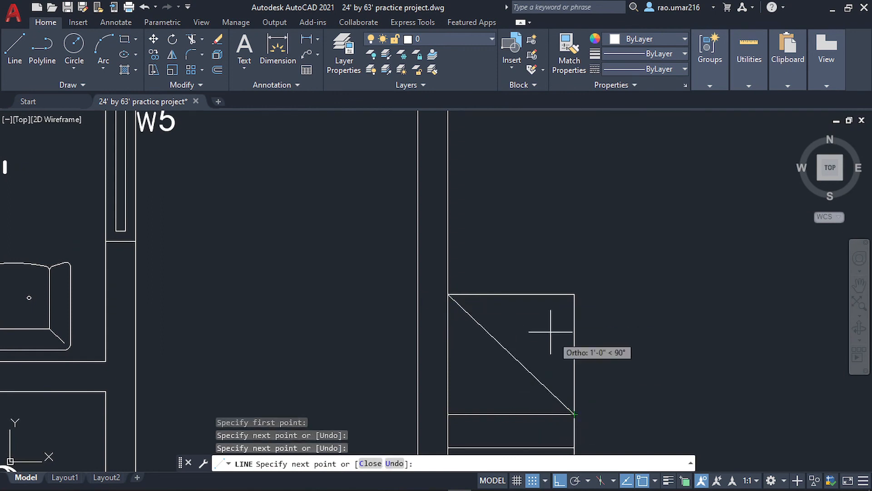
pyautogui.click(511, 293)
pyautogui.press('Escape')
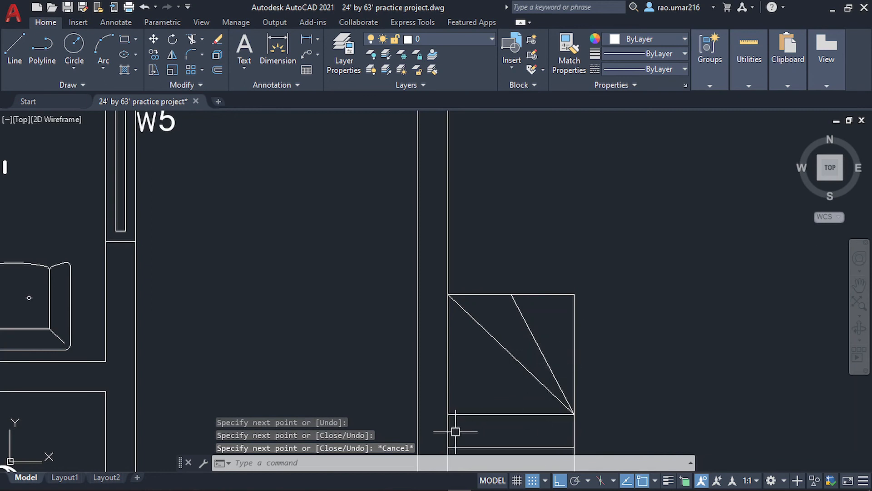
pyautogui.write('L')
pyautogui.press('Return')
pyautogui.press('Escape')
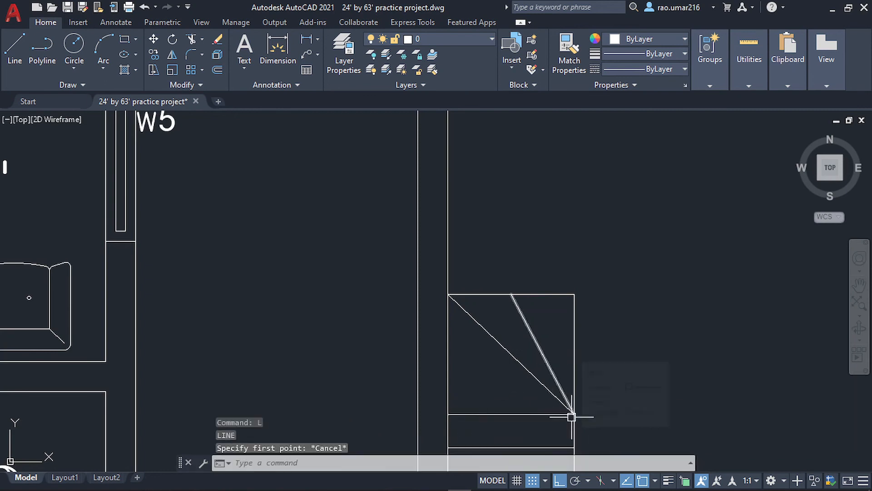
pyautogui.press('Return')
pyautogui.click(574, 414)
pyautogui.press('Escape')
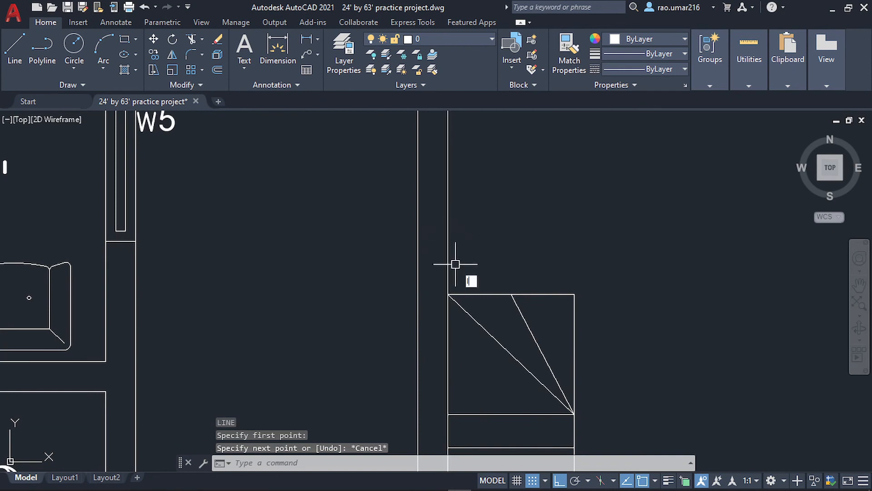
# Draw the turning area's wall-side edge down to the top tread, and a winder line from the pivot corner to that edge's midpoint
pyautogui.press('Return')
pyautogui.click(447, 295)
pyautogui.press('Escape')
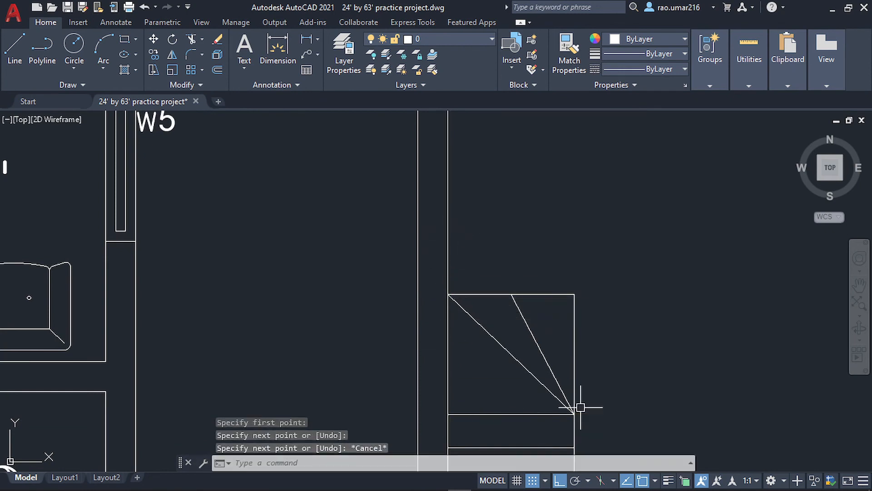
pyautogui.press('Return')
pyautogui.click(574, 414)
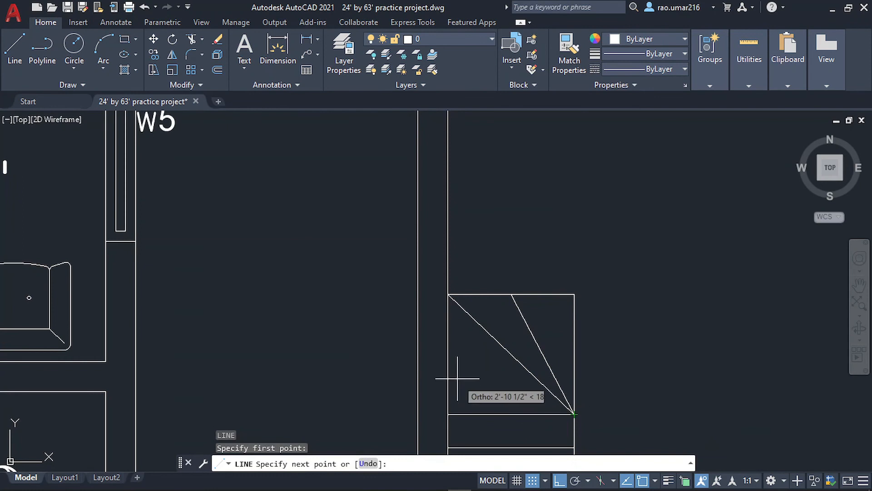
pyautogui.click(448, 355)
pyautogui.press('Escape')
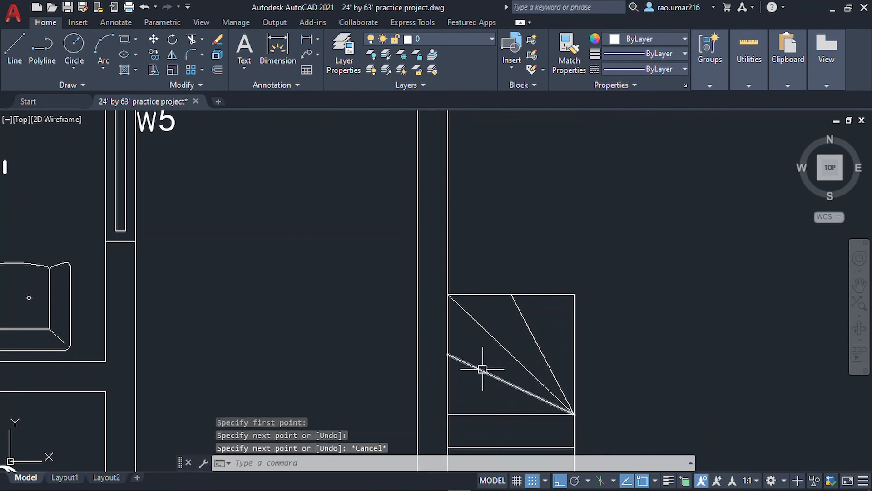
# Offset the turning area's open-side edge 10" outward twice to form two upper-flight tread lines
pyautogui.click(575, 341)
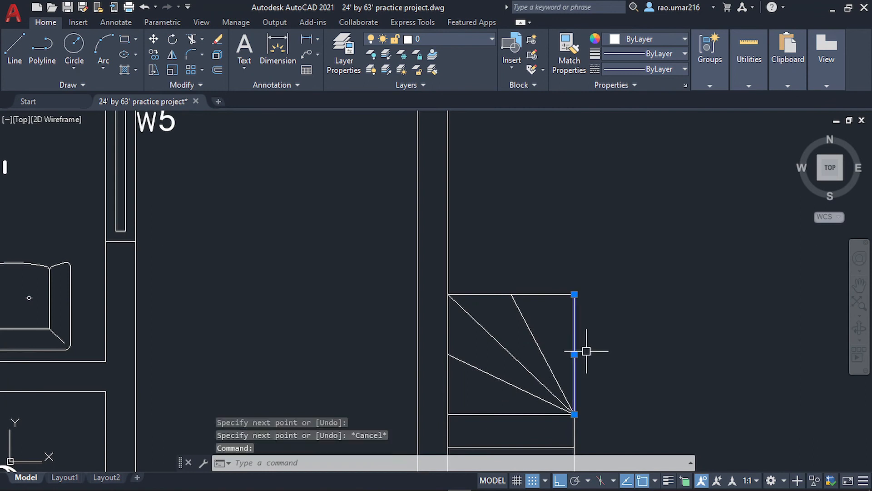
pyautogui.write('o')
pyautogui.press('Return')
pyautogui.scroll(-2, 558, 359)
pyautogui.moveTo(571, 354); pyautogui.dragTo(756, 321, button='middle')
pyautogui.scroll(-2, 756, 321)
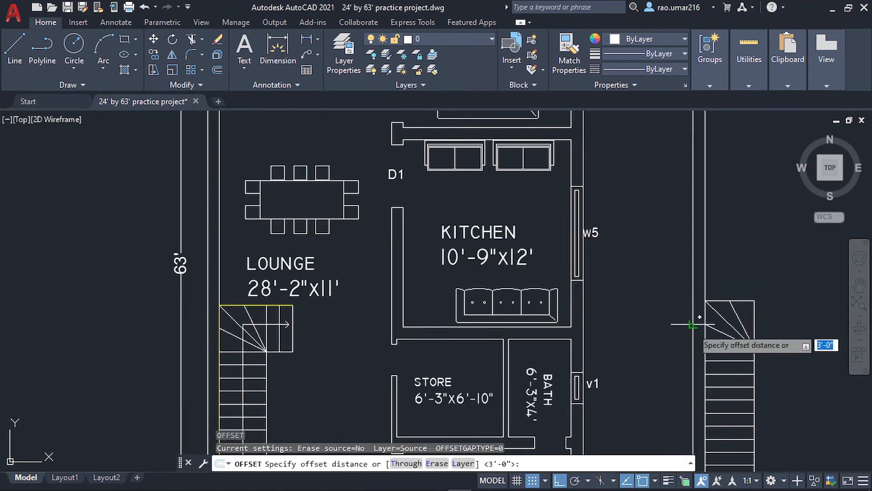
pyautogui.moveTo(686, 327)
pyautogui.mouseDown(button='middle')
pyautogui.moveTo(480, 334)
pyautogui.moveTo(439, 348)
pyautogui.mouseUp(button='middle')
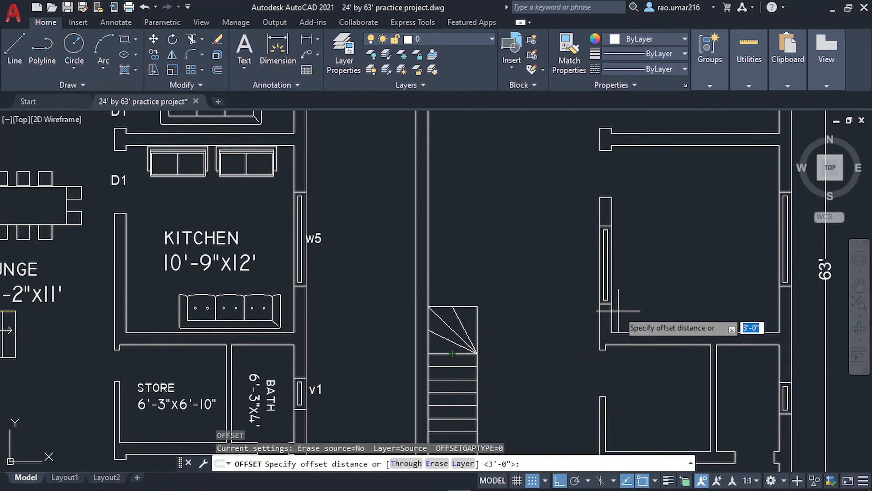
pyautogui.write('10')
pyautogui.press('Return')
pyautogui.click(572, 330)
pyautogui.scroll(2, 471, 345)
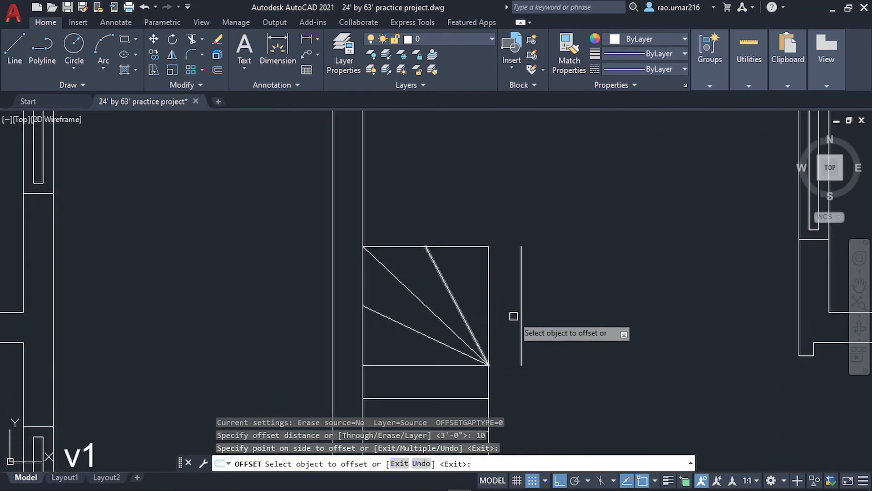
pyautogui.moveTo(556, 315); pyautogui.dragTo(513, 298, button='middle')
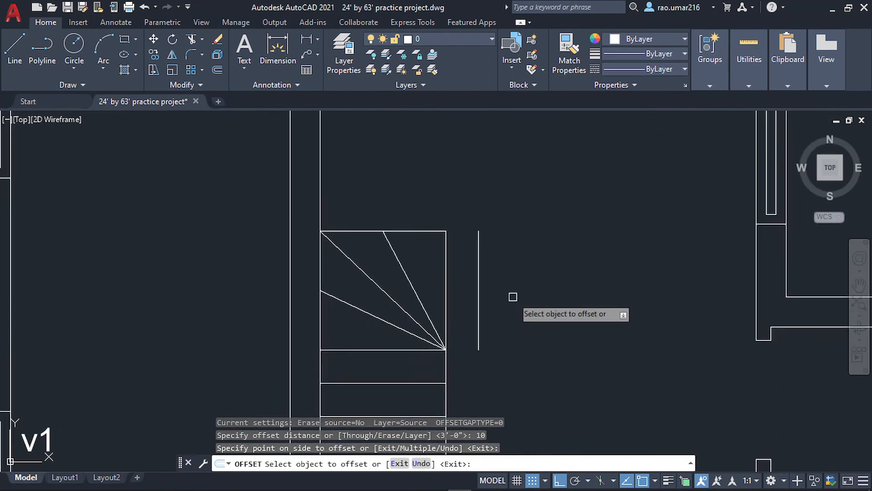
pyautogui.click(479, 309)
pyautogui.click(529, 317)
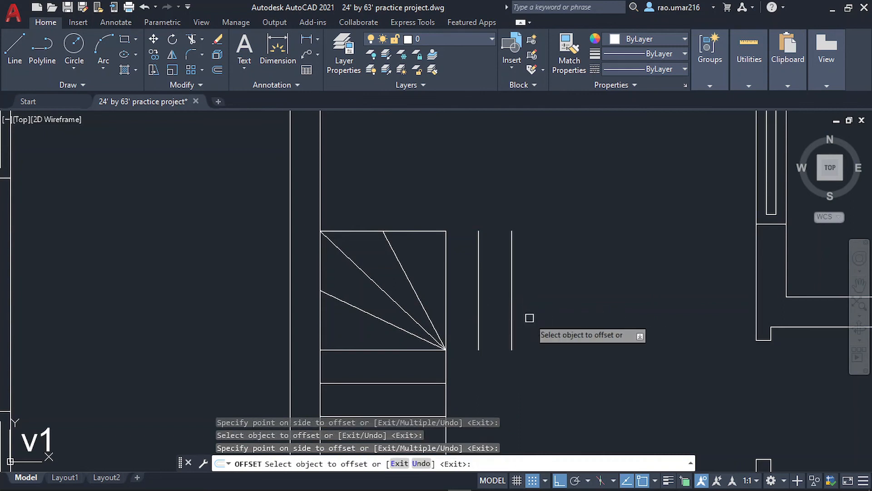
pyautogui.press('Escape')
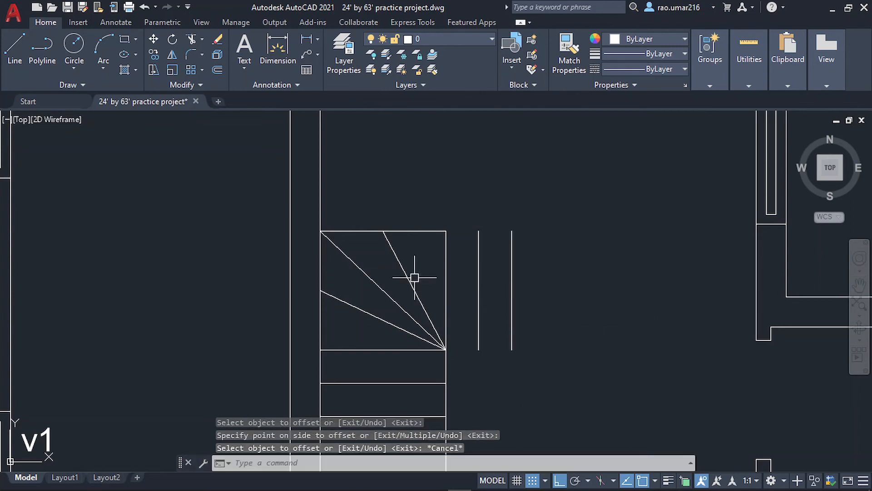
# Extend the turning area's upper and lower edges to the outermost new tread line, and save the drawing
pyautogui.write('ex')
pyautogui.press('Return')
pyautogui.click(414, 231)
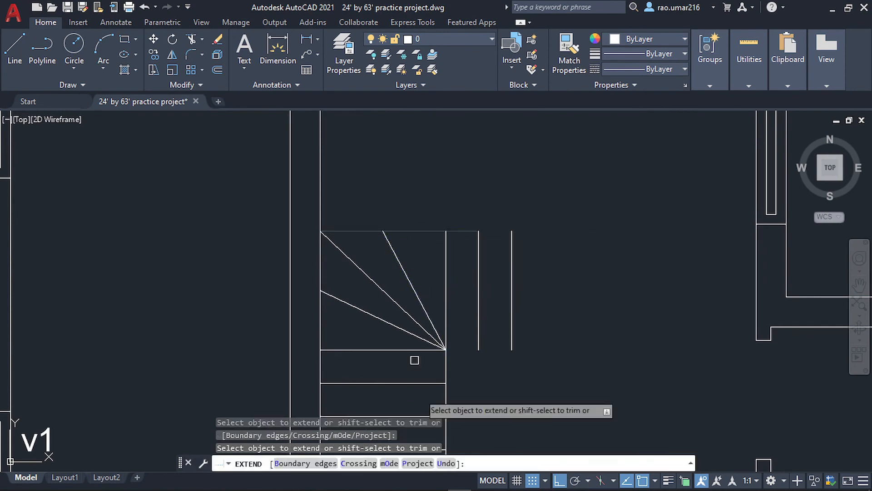
pyautogui.click(415, 353)
pyautogui.click(467, 350)
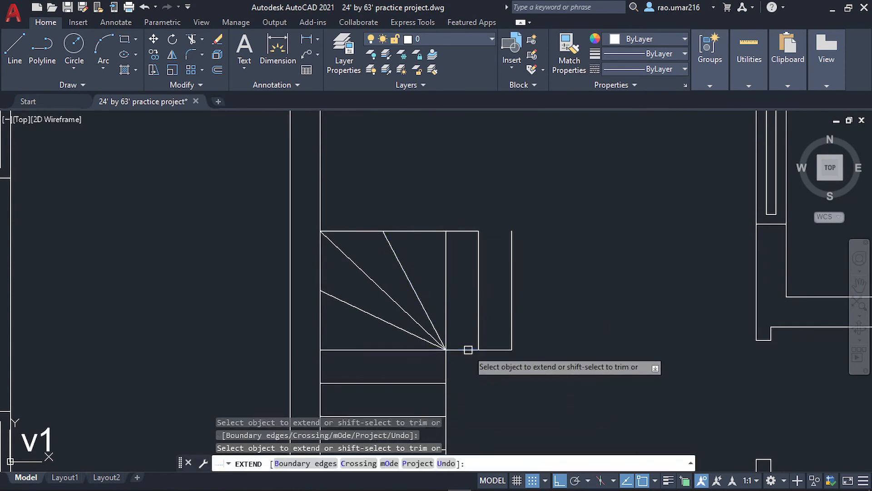
pyautogui.click(461, 229)
pyautogui.press('Escape')
pyautogui.hotkey('ctrl', 's')
# Examine the reference plan's room, door and window labels, especially around the rear baths and open area
pyautogui.scroll(-6, 594, 314)
pyautogui.moveTo(592, 313)
pyautogui.mouseDown(button='middle')
pyautogui.moveTo(530, 289)
pyautogui.moveTo(491, 326)
pyautogui.moveTo(498, 308)
pyautogui.moveTo(500, 325)
pyautogui.mouseUp(button='middle')
pyautogui.scroll(-2, 576, 329)
pyautogui.scroll(-2, 500, 298)
pyautogui.scroll(2, 497, 309)
pyautogui.moveTo(413, 234); pyautogui.dragTo(418, 287, button='middle')
pyautogui.scroll(2, 418, 287)
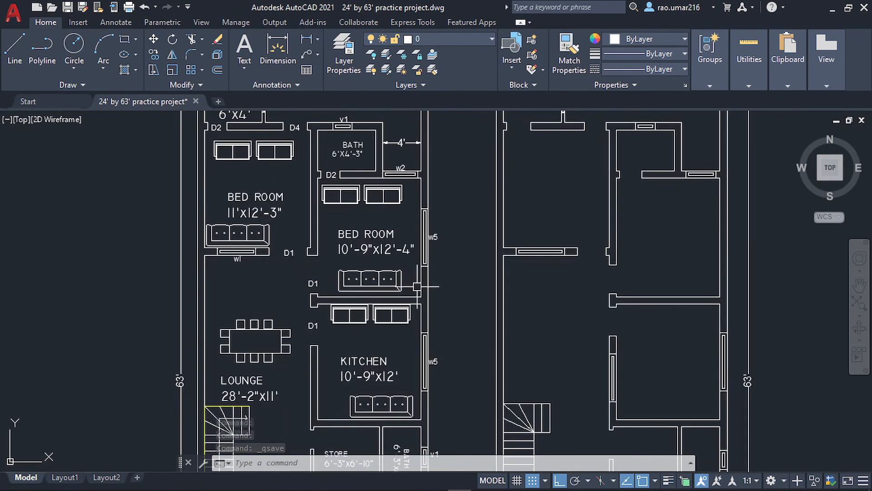
pyautogui.moveTo(377, 250); pyautogui.dragTo(417, 319, button='middle')
pyautogui.scroll(2, 372, 214)
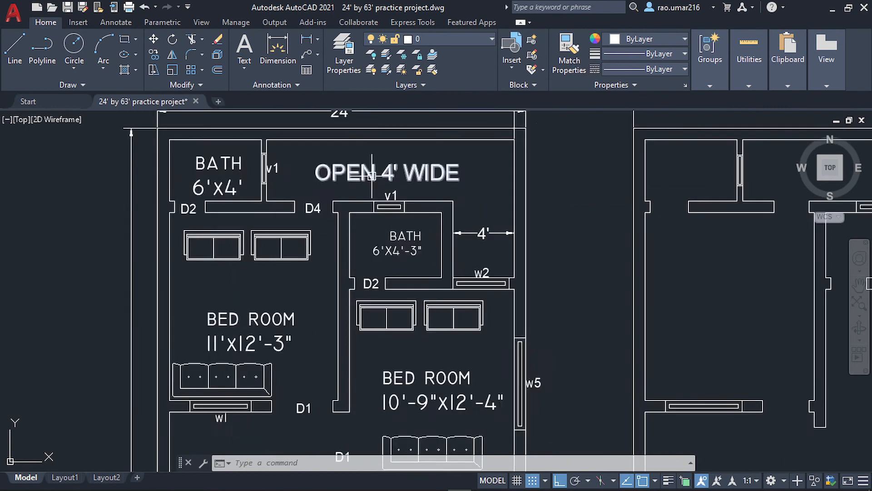
pyautogui.moveTo(379, 202); pyautogui.dragTo(409, 230, button='middle')
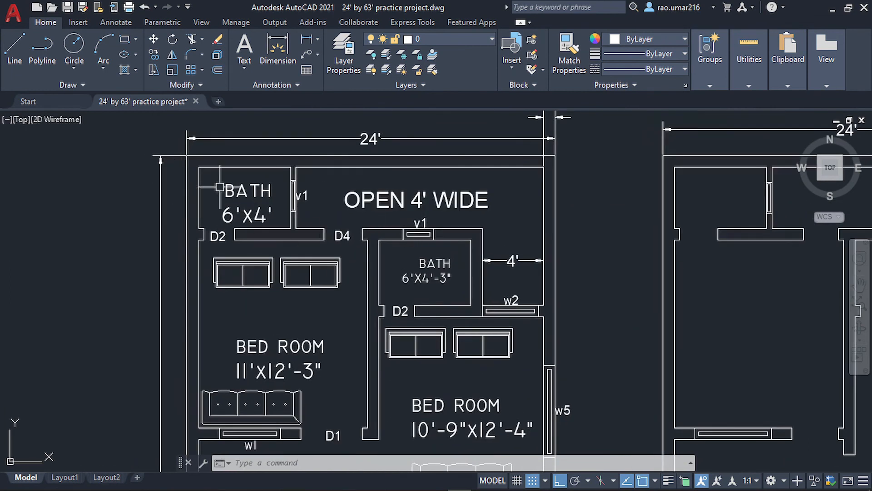
pyautogui.scroll(-2, 329, 327)
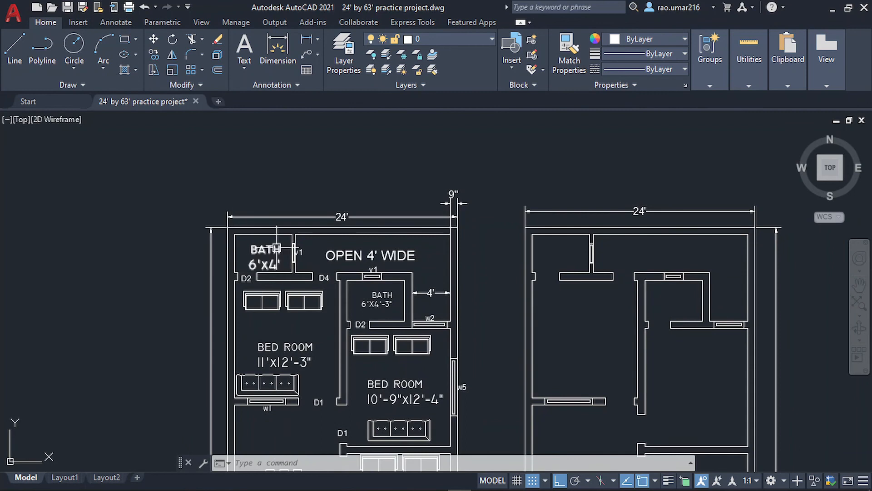
pyautogui.moveTo(277, 249); pyautogui.dragTo(197, 218, button='middle')
pyautogui.moveTo(385, 194); pyautogui.dragTo(294, 209, button='middle')
pyautogui.scroll(2, 265, 194)
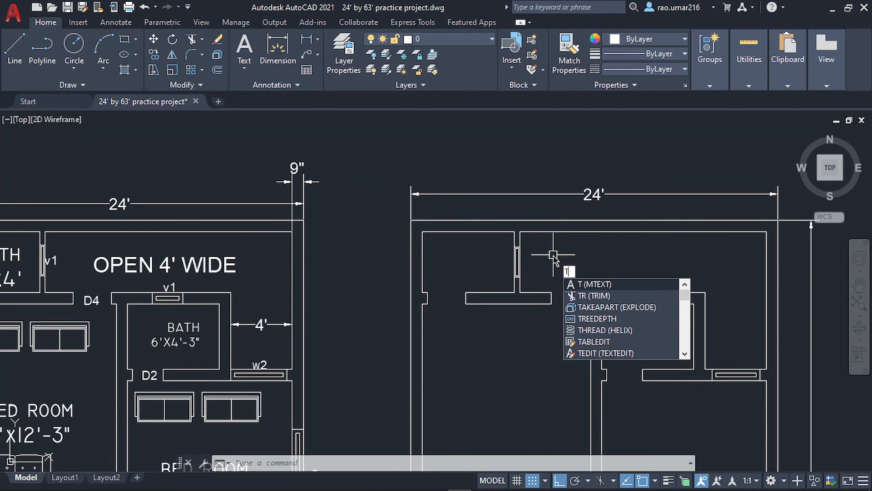
# Add the multiline text "OPEN 4' WIDE" in the open area along the redrawn plan's upper wall
pyautogui.press('Return')
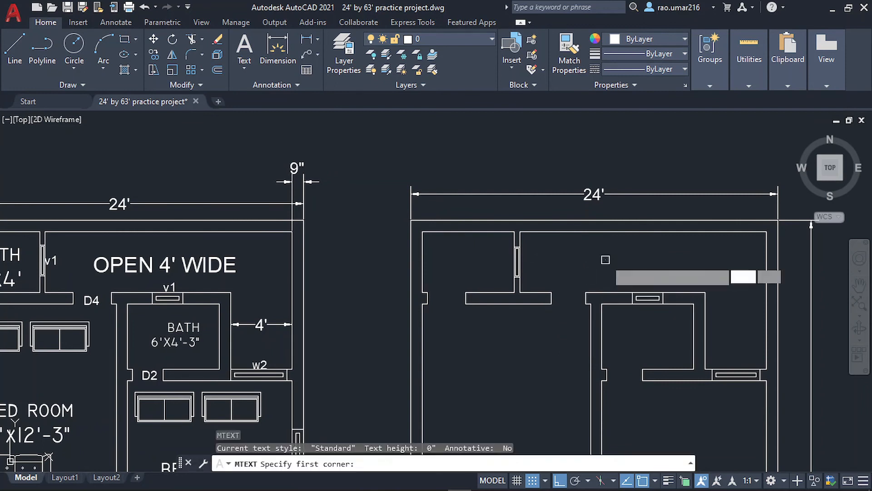
pyautogui.click(605, 260)
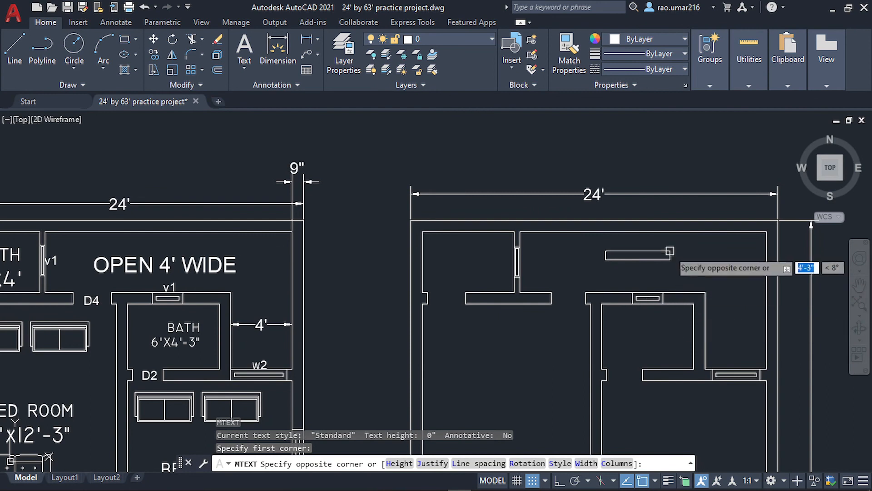
pyautogui.moveTo(667, 241); pyautogui.dragTo(482, 161, button='middle')
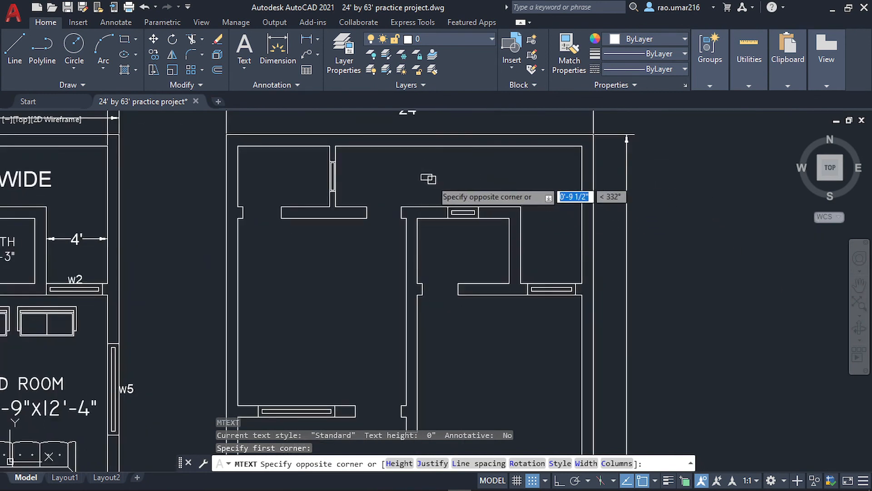
pyautogui.click(427, 178)
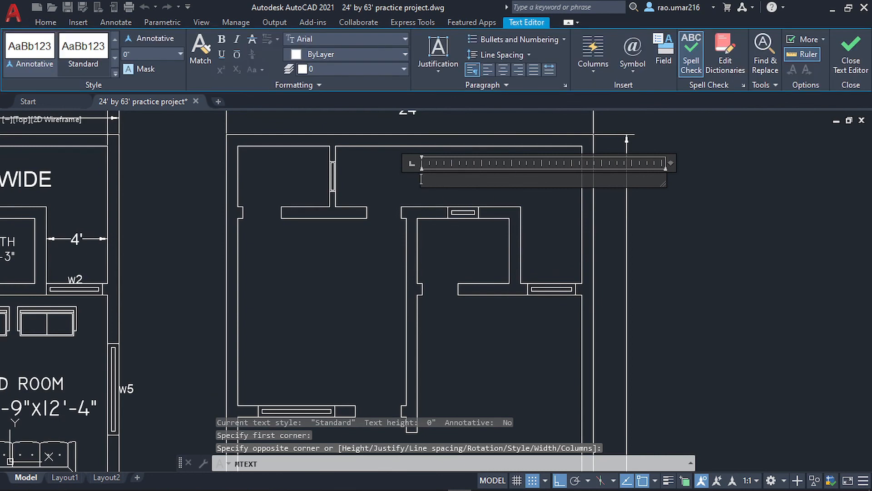
pyautogui.moveTo(233, 232); pyautogui.dragTo(278, 244, button='middle')
pyautogui.moveTo(333, 258); pyautogui.dragTo(388, 263, button='middle')
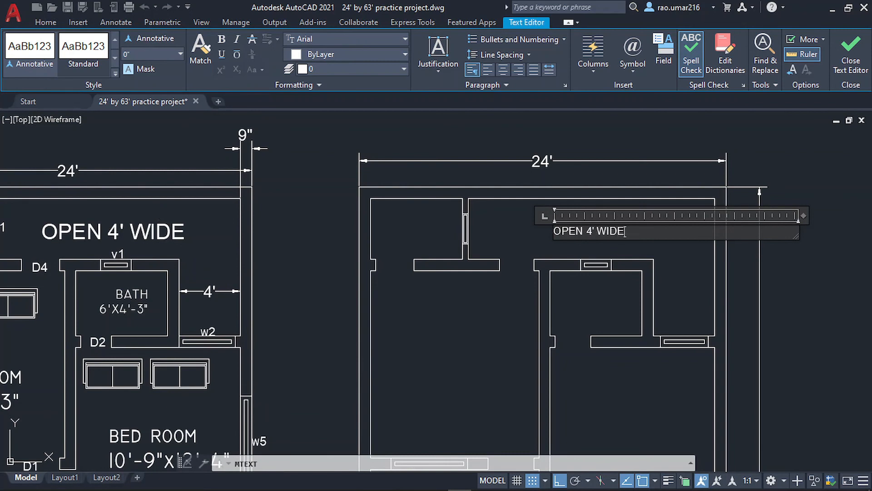
pyautogui.click(153, 206)
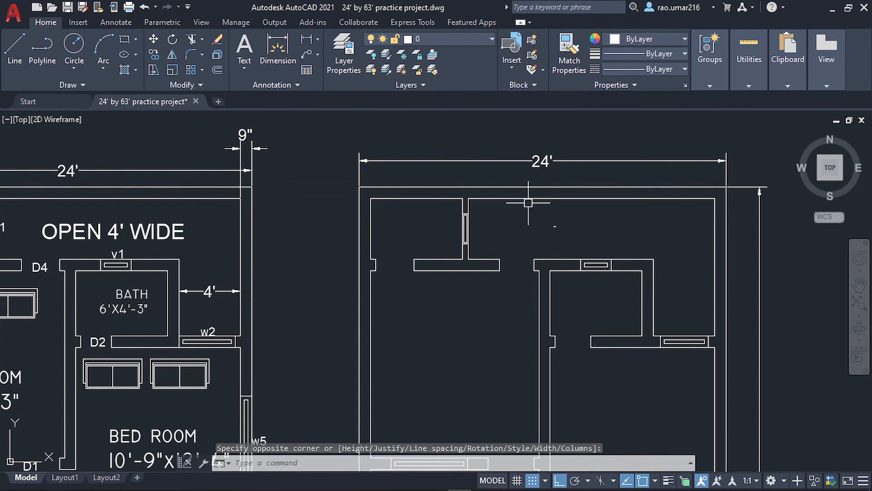
# Narrow the text box of the tiny "OPEN 4' WIDE" label so it closely fits the lettering
pyautogui.press('super')
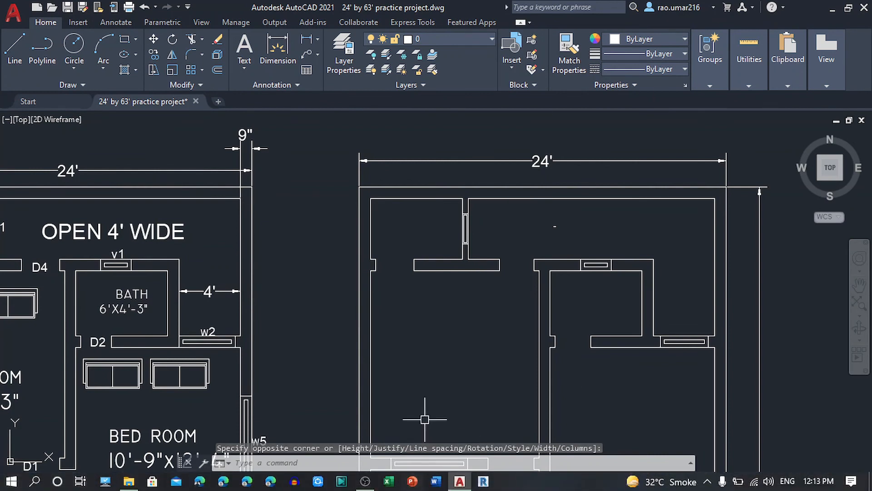
pyautogui.scroll(10, 551, 230)
pyautogui.scroll(6, 556, 174)
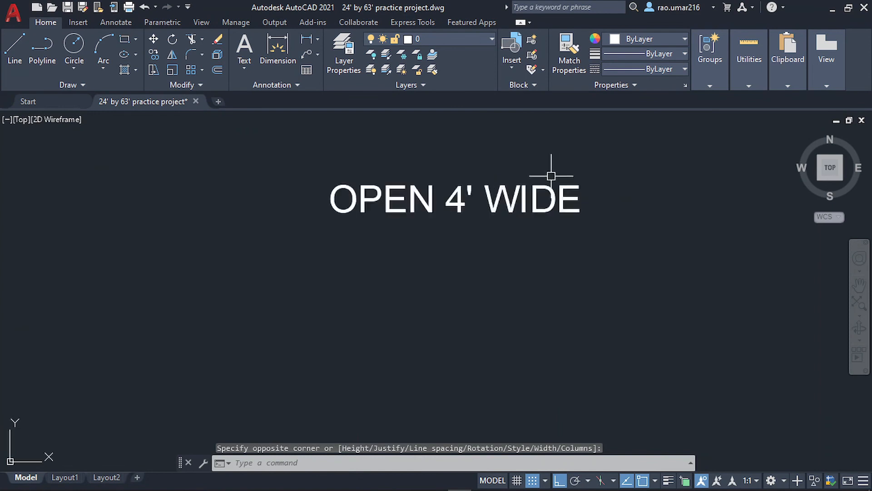
pyautogui.click(316, 160)
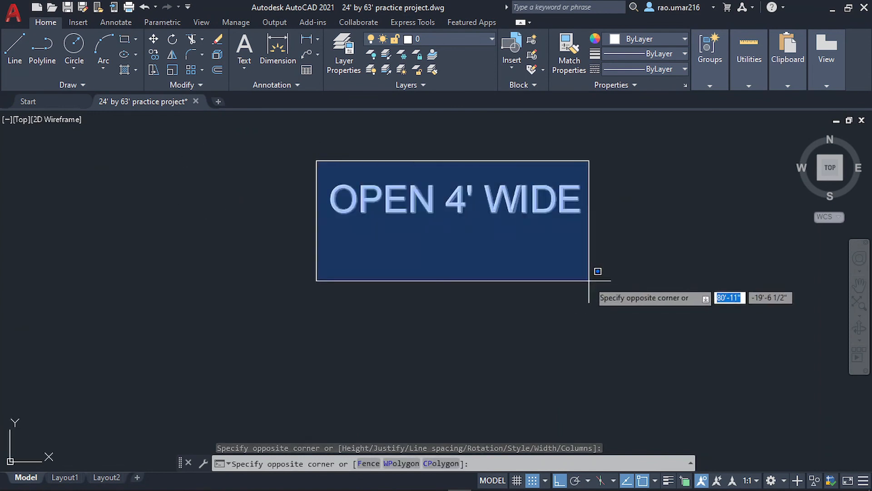
pyautogui.click(593, 273)
pyautogui.scroll(-4, 549, 227)
pyautogui.scroll(-4, 549, 230)
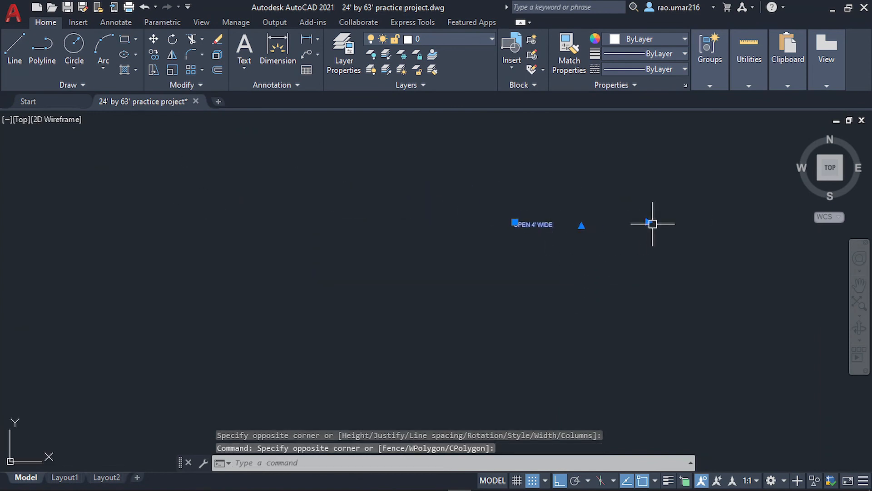
pyautogui.click(653, 223)
pyautogui.scroll(8, 576, 228)
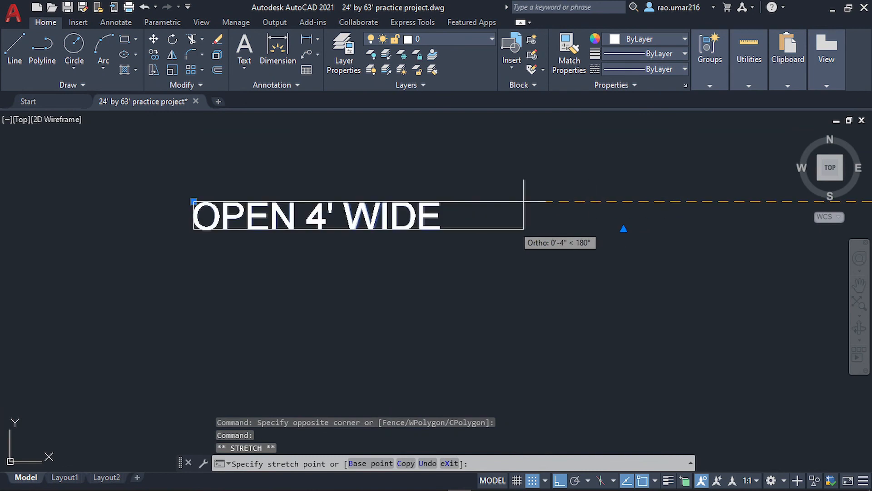
pyautogui.click(458, 201)
pyautogui.press('Escape')
# Scale up the "OPEN 4' WIDE" label freehand from a base point beside it to roughly the plan's dimension text size
pyautogui.scroll(-6, 436, 354)
pyautogui.click(356, 290)
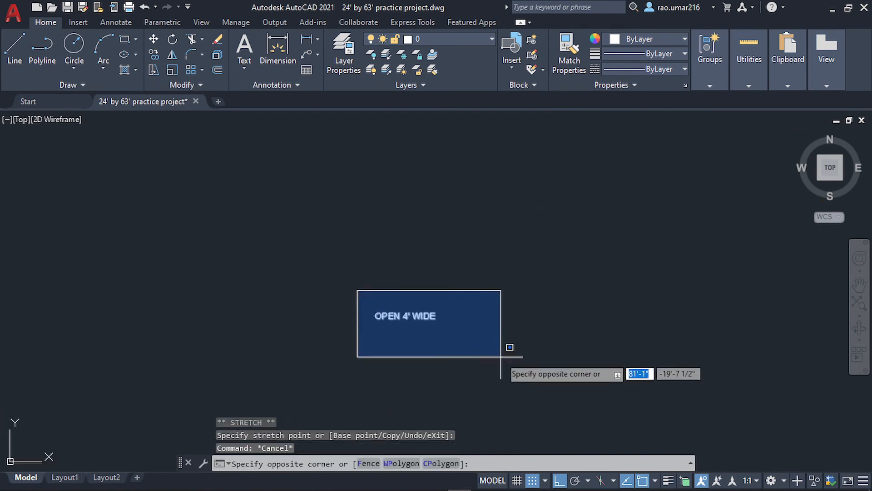
pyautogui.scroll(-6, 457, 334)
pyautogui.scroll(-5, 395, 259)
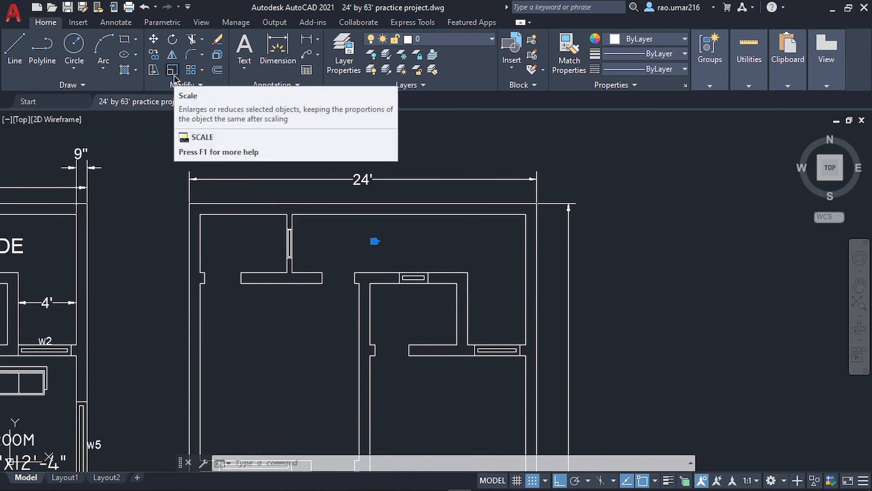
pyautogui.write('c')
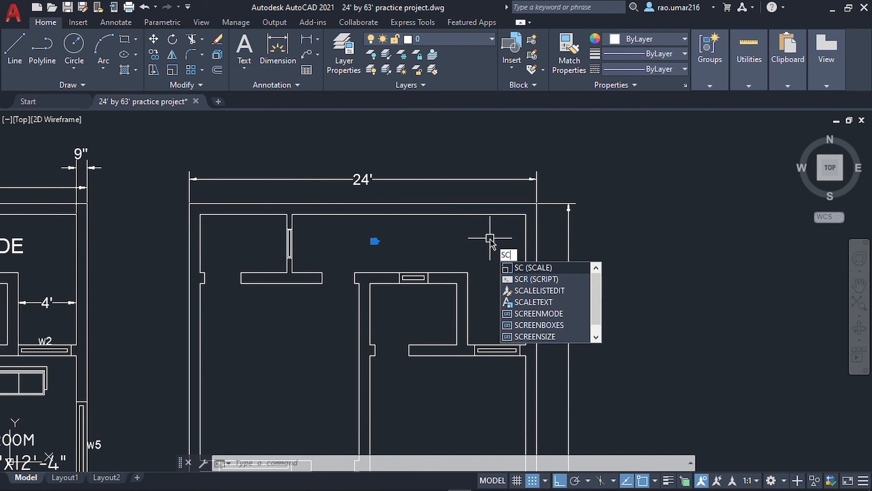
pyautogui.press('Return')
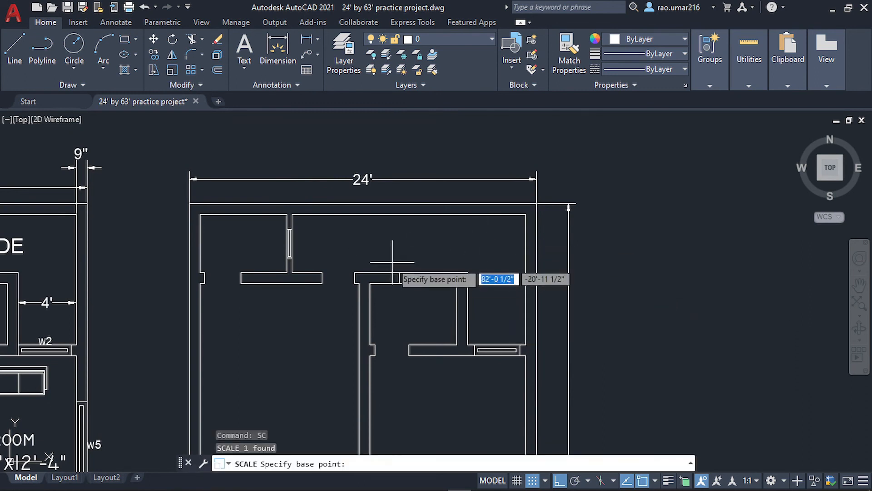
pyautogui.scroll(5, 393, 272)
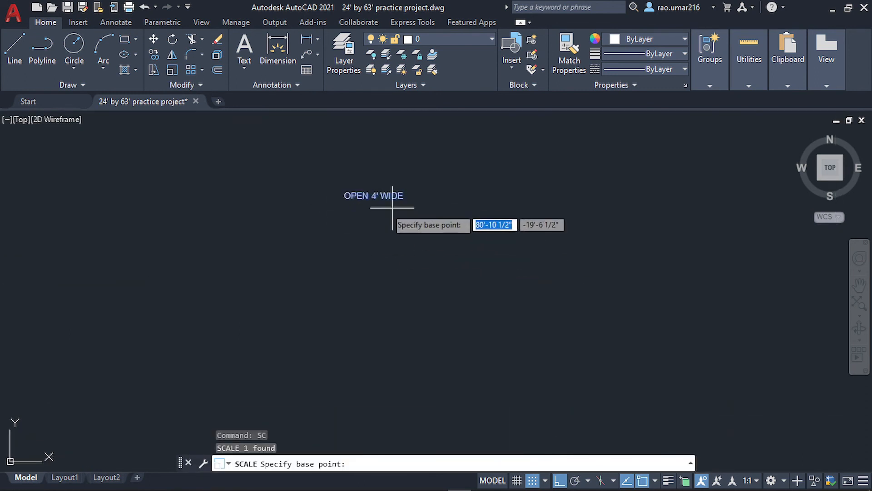
pyautogui.scroll(2, 392, 208)
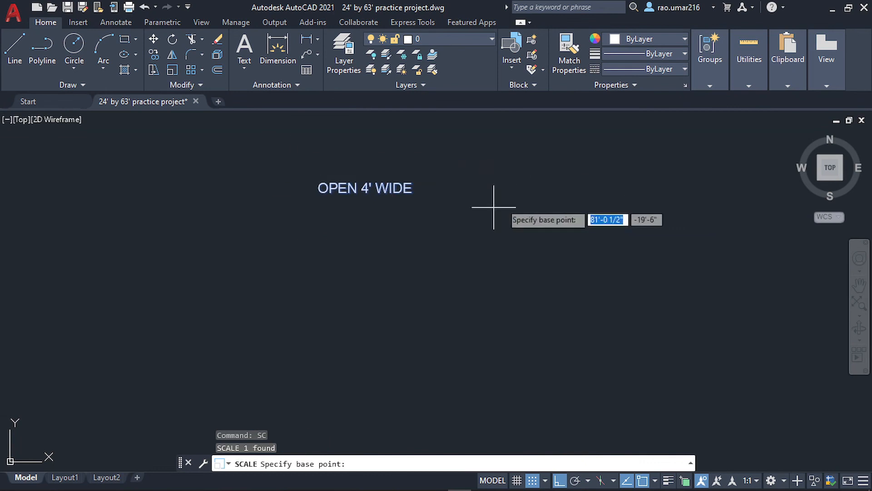
pyautogui.click(419, 207)
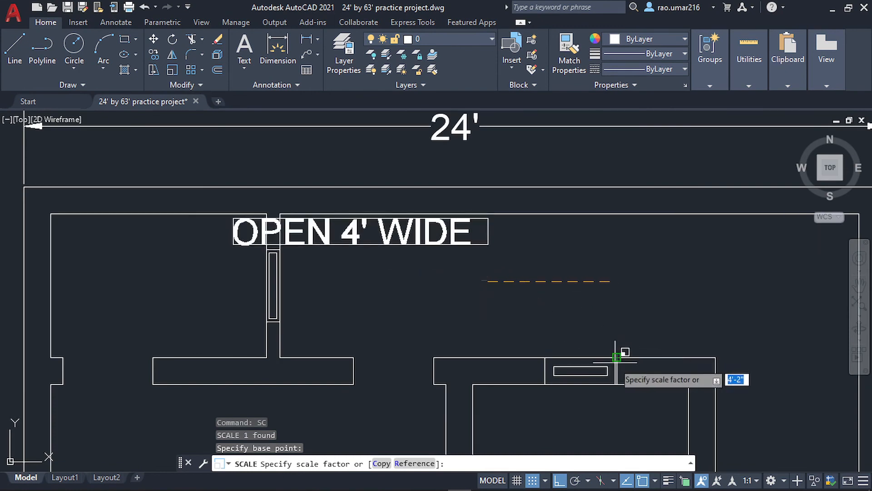
pyautogui.click(602, 346)
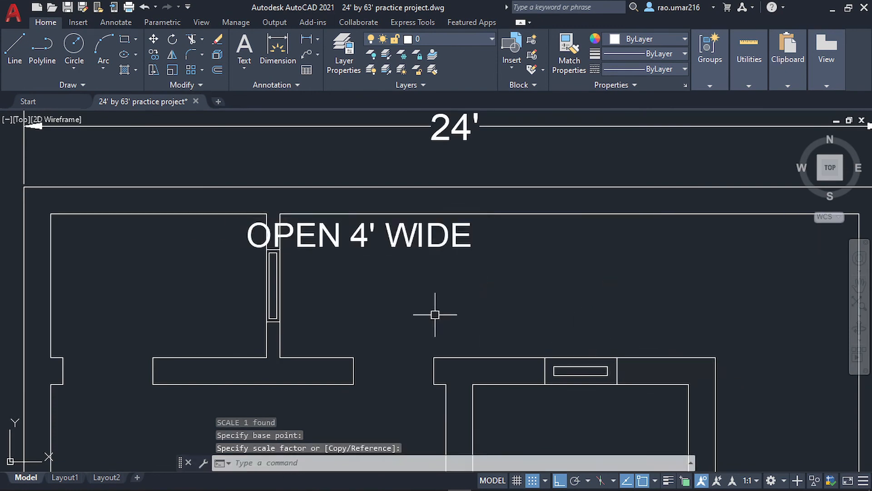
# Turn Ortho off and move the "OPEN 4' WIDE" label clear of the bath wall, into the open area above the inner bath
pyautogui.scroll(-4, 435, 314)
pyautogui.press('Escape')
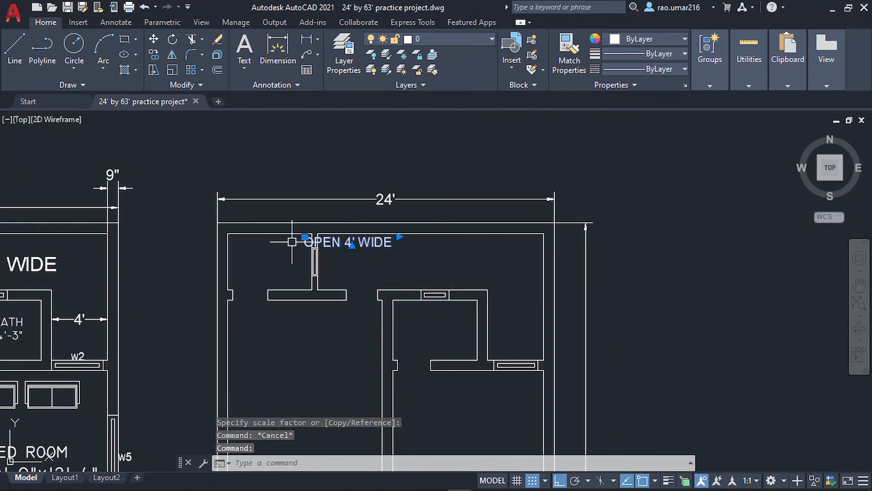
pyautogui.click(305, 237)
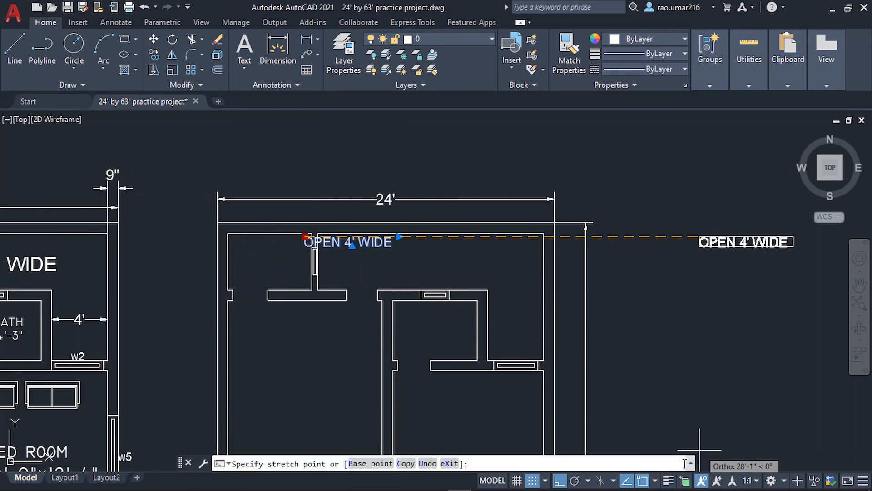
pyautogui.click(560, 481)
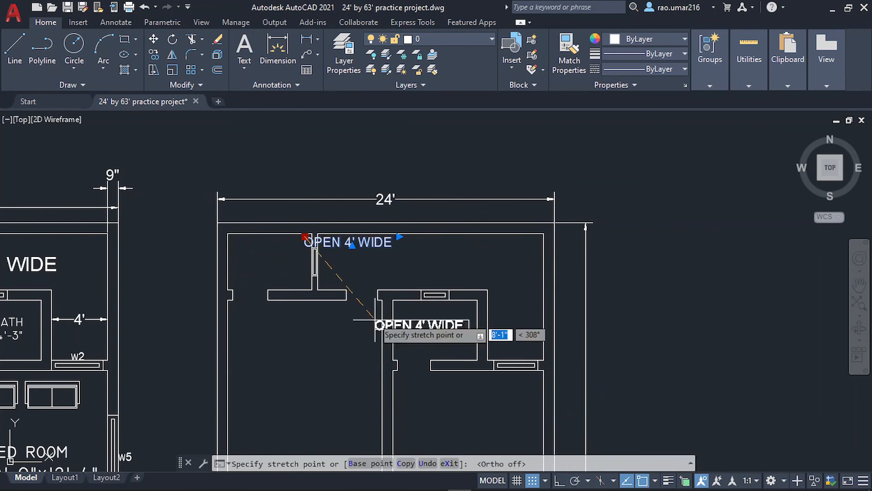
pyautogui.scroll(6, 374, 320)
pyautogui.scroll(-4, 366, 251)
pyautogui.click(365, 241)
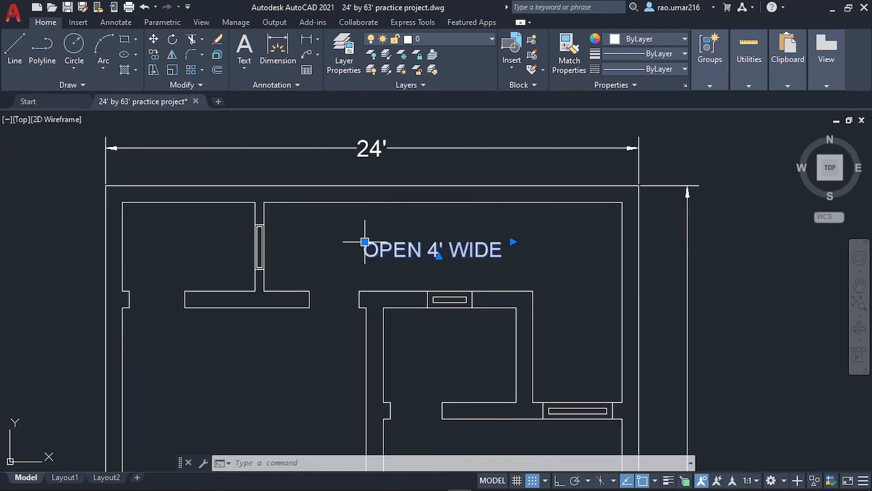
pyautogui.press('Escape')
# Copy the "OPEN 4' WIDE" label into the corner bath of the redrawn plan
pyautogui.scroll(-4, 576, 234)
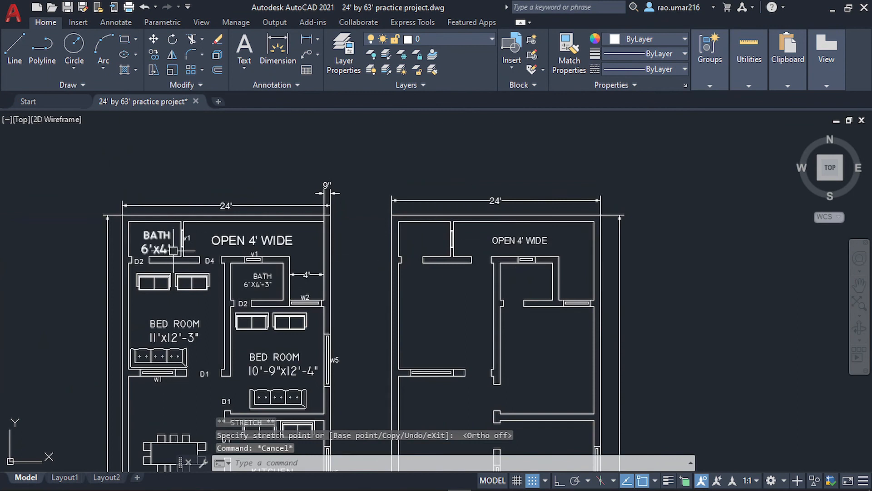
pyautogui.scroll(3, 345, 237)
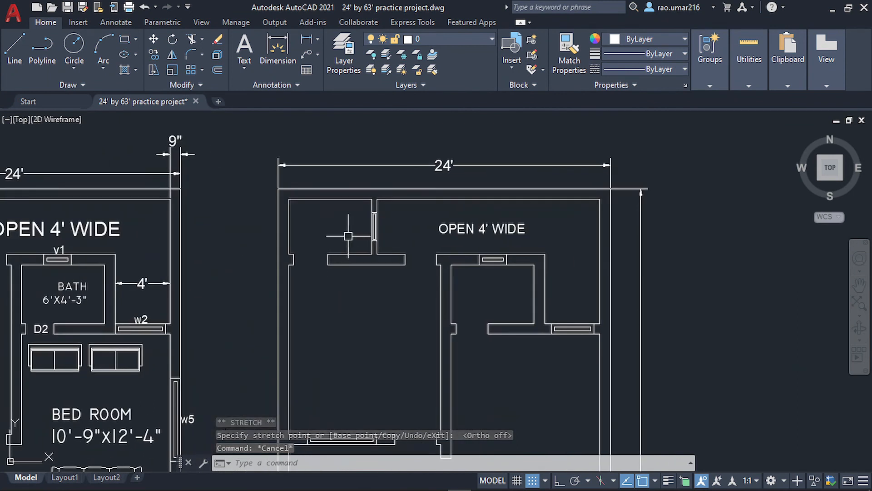
pyautogui.click(456, 229)
pyautogui.write('c')
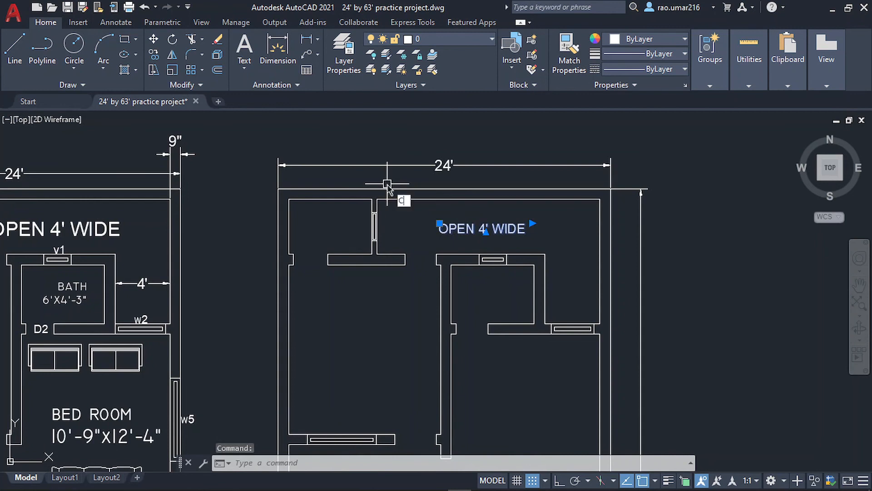
pyautogui.write('o')
pyautogui.press('Return')
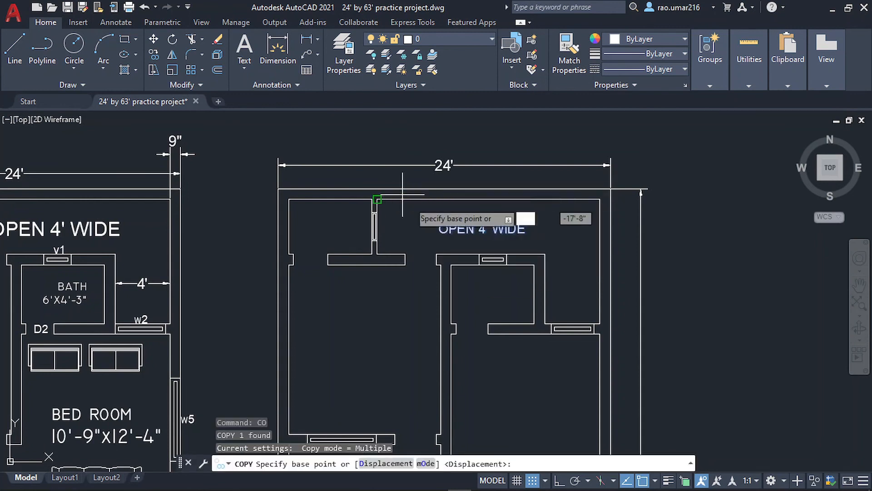
pyautogui.click(437, 239)
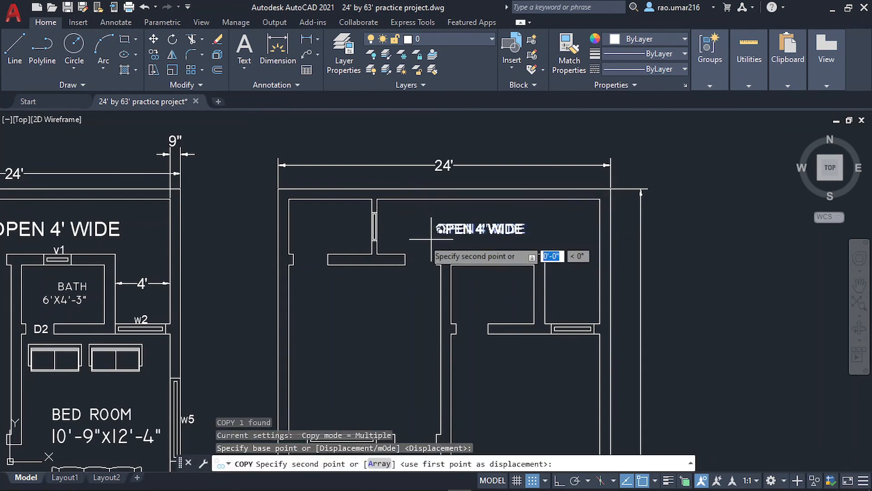
pyautogui.click(293, 238)
pyautogui.press('Escape')
# Replace the text of the copied label in the corner bath with "BATH" and centre it
pyautogui.scroll(6, 319, 210)
pyautogui.doubleClick(319, 210)
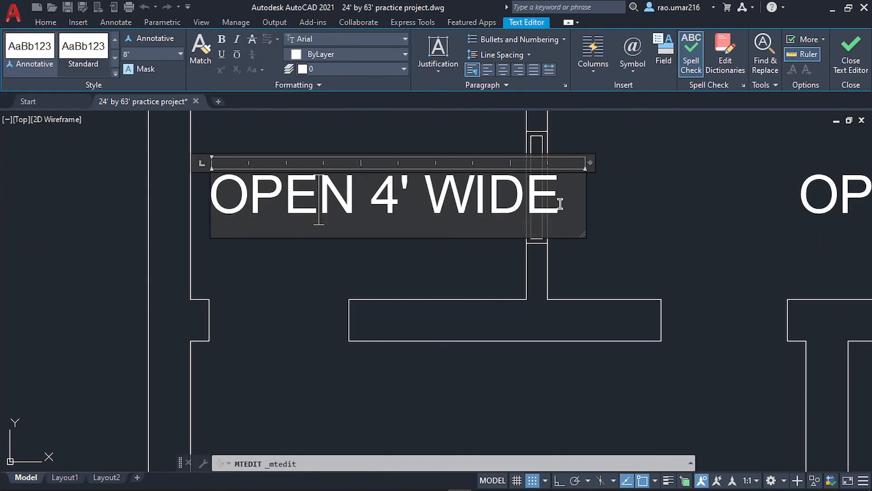
pyautogui.moveTo(561, 203); pyautogui.dragTo(208, 208)
pyautogui.scroll(-6, 467, 247)
pyautogui.scroll(-3, 203, 263)
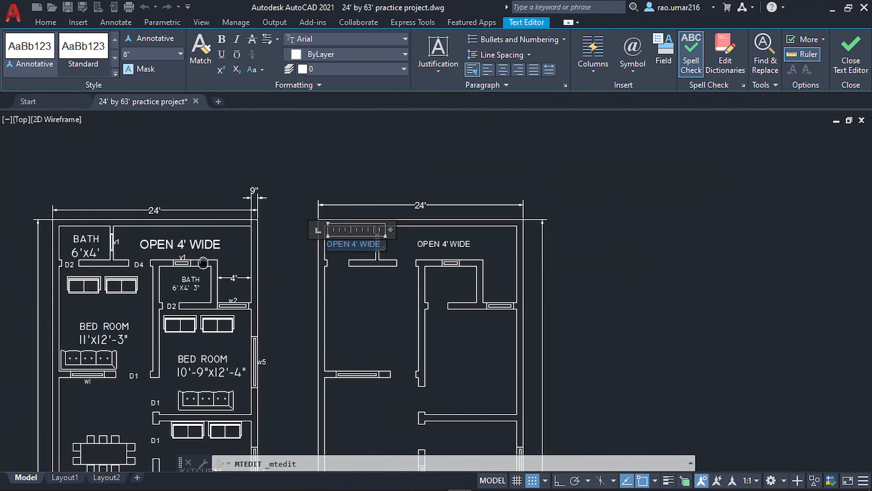
pyautogui.moveTo(203, 263); pyautogui.dragTo(225, 262, button='middle')
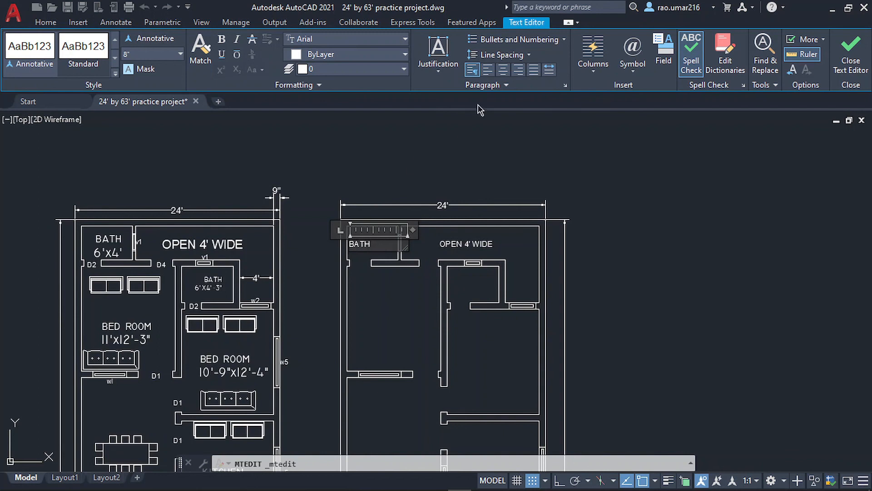
pyautogui.click(503, 71)
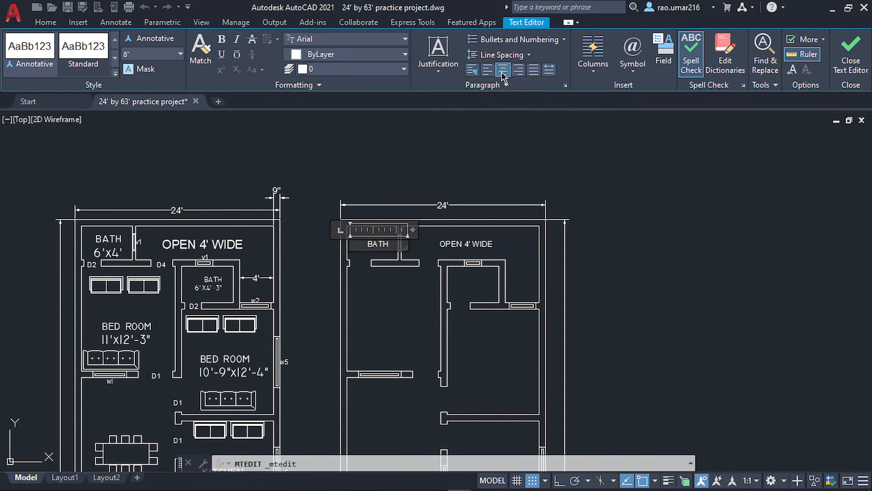
pyautogui.scroll(4, 393, 237)
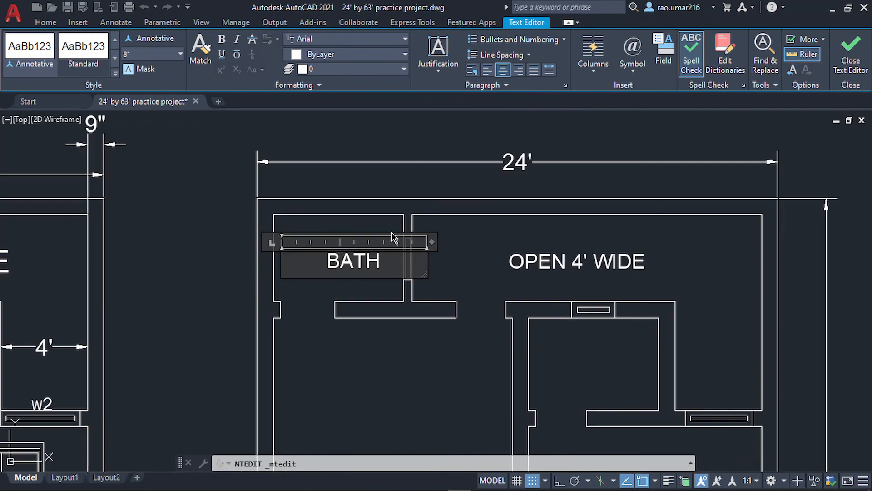
pyautogui.scroll(-2, 377, 270)
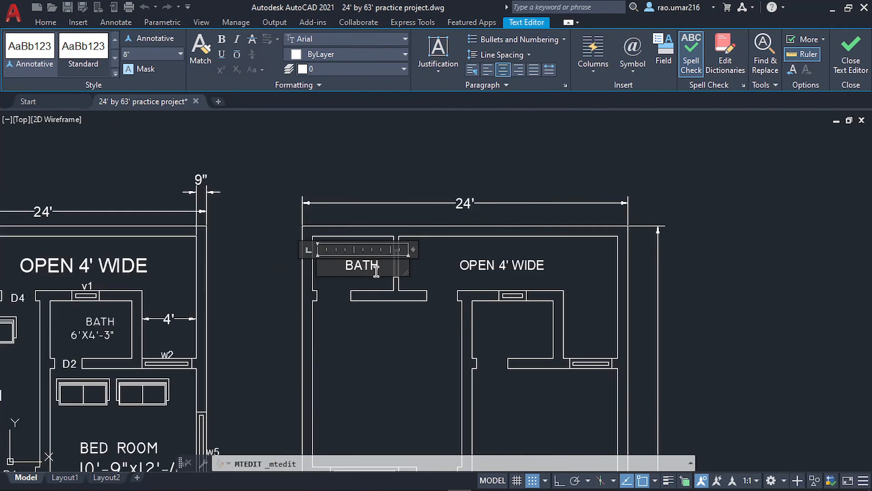
# Add a second line "6'X4'" under "BATH" in the corner bath label and finish the text edit
pyautogui.press('Return')
pyautogui.scroll(-6, 276, 338)
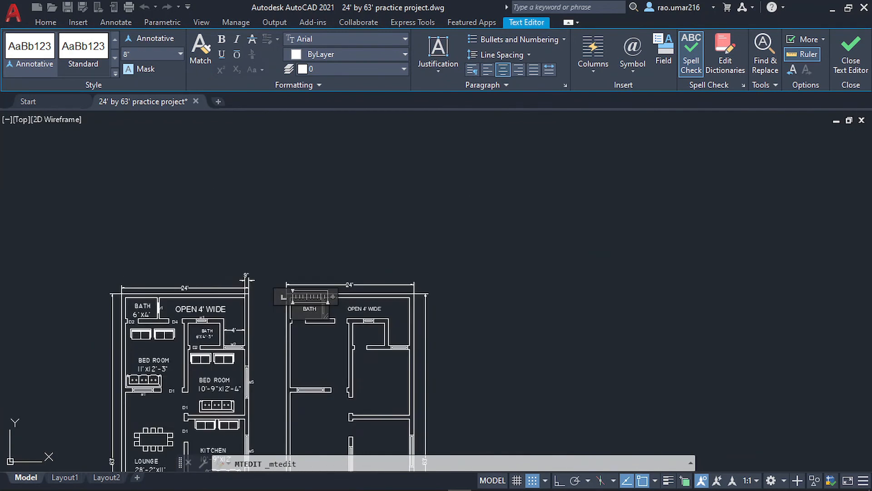
pyautogui.scroll(6, 290, 287)
pyautogui.moveTo(665, 301); pyautogui.dragTo(425, 316, button='middle')
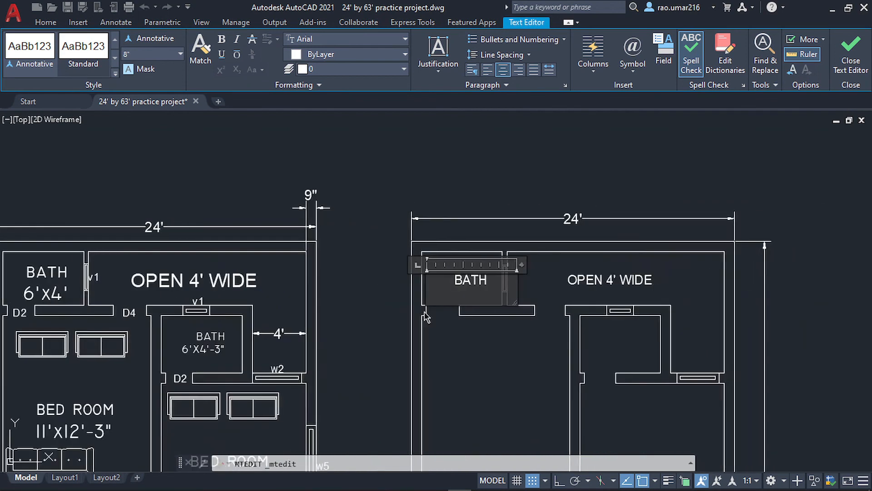
pyautogui.scroll(5, 464, 304)
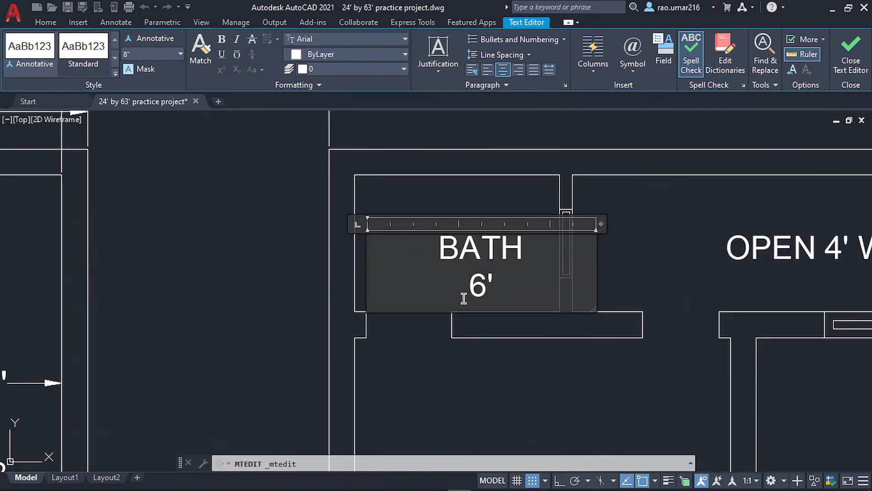
pyautogui.write('X')
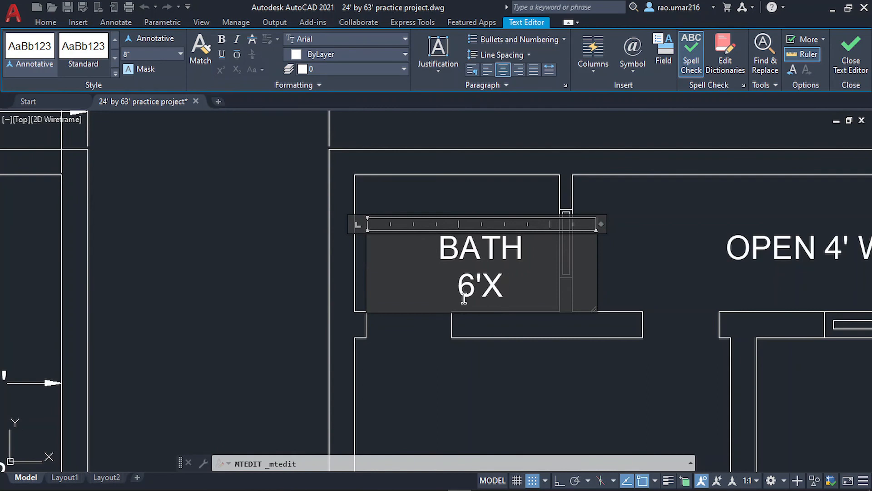
pyautogui.write("4'")
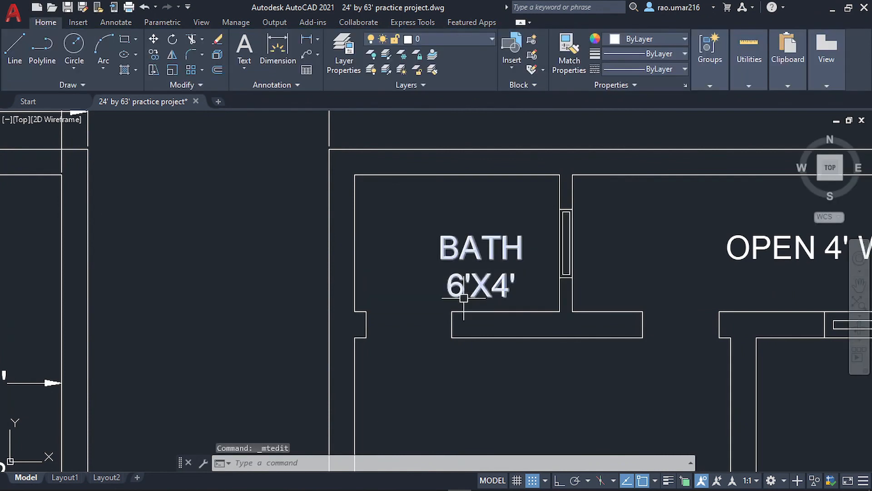
# Scale down the "BATH 6'X4'" label freehand from a base point beside its lettering so it fits the small bath
pyautogui.scroll(1, 421, 266)
pyautogui.scroll(-3, 410, 267)
pyautogui.moveTo(452, 285); pyautogui.dragTo(514, 293, button='middle')
pyautogui.middleClick(514, 293)
pyautogui.middleClick(513, 292)
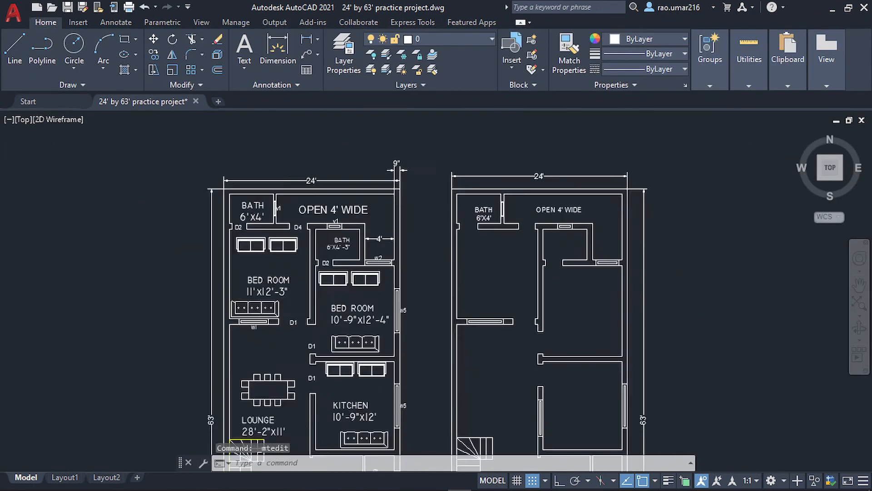
pyautogui.scroll(4, 453, 216)
pyautogui.scroll(3, 452, 216)
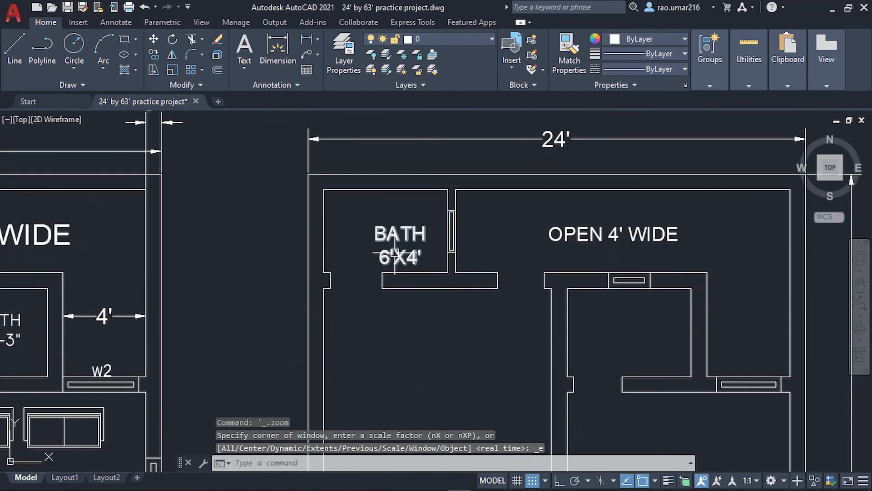
pyautogui.click(382, 218)
pyautogui.write('sc')
pyautogui.press('Return')
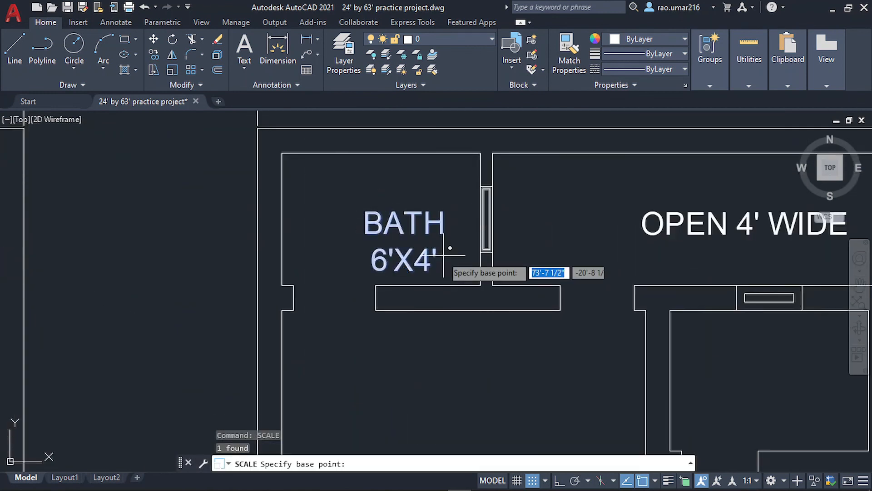
pyautogui.click(444, 255)
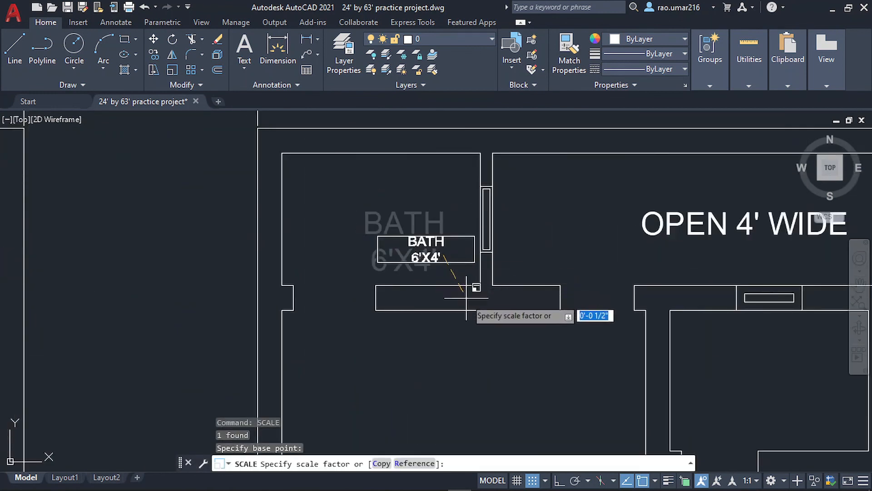
pyautogui.press('Escape')
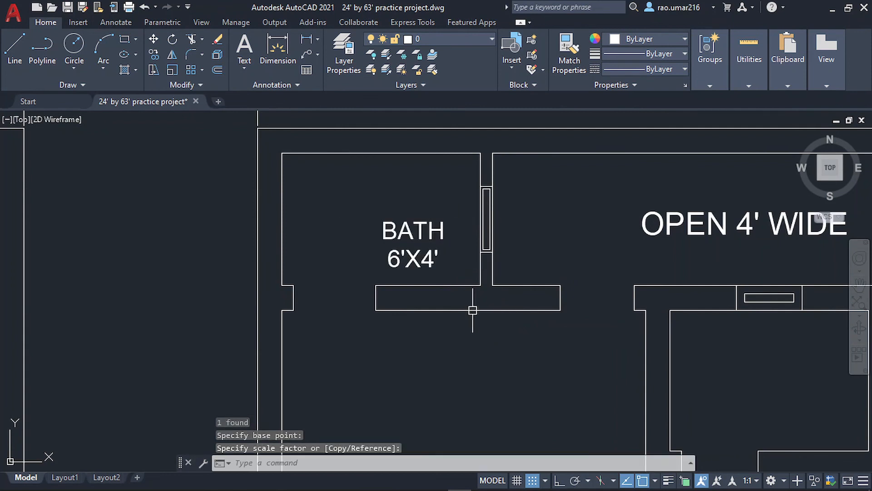
# Move the "BATH 6'X4'" label up and left to roughly the middle of the corner bath
pyautogui.click(491, 239)
pyautogui.click(378, 209)
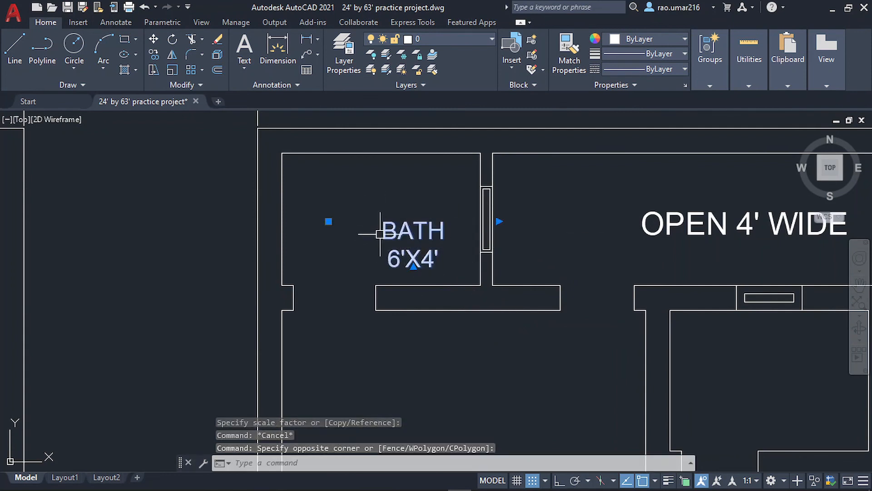
pyautogui.write('M')
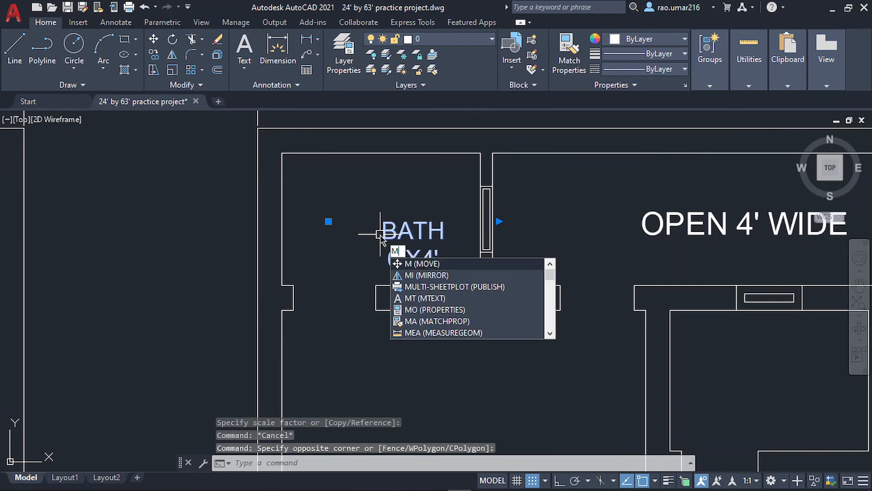
pyautogui.press('Return')
pyautogui.click(454, 273)
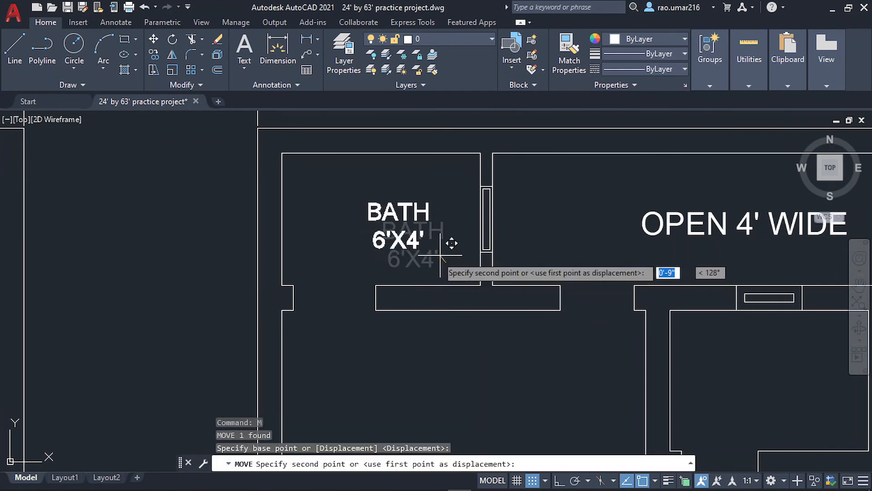
pyautogui.click(420, 255)
pyautogui.press('Escape')
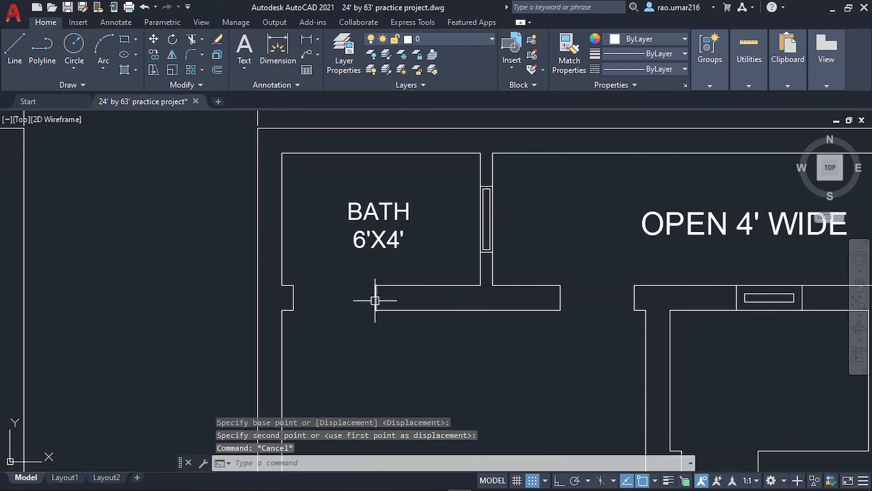
# Copy the "BATH 6'X4'" label from the corner bath into both bedrooms and the inner bath of the redrawn plan
pyautogui.scroll(-4, 375, 300)
pyautogui.moveTo(372, 299)
pyautogui.mouseDown(button='middle')
pyautogui.moveTo(314, 261)
pyautogui.moveTo(319, 211)
pyautogui.mouseUp(button='middle')
pyautogui.scroll(-2, 315, 231)
pyautogui.click(320, 210)
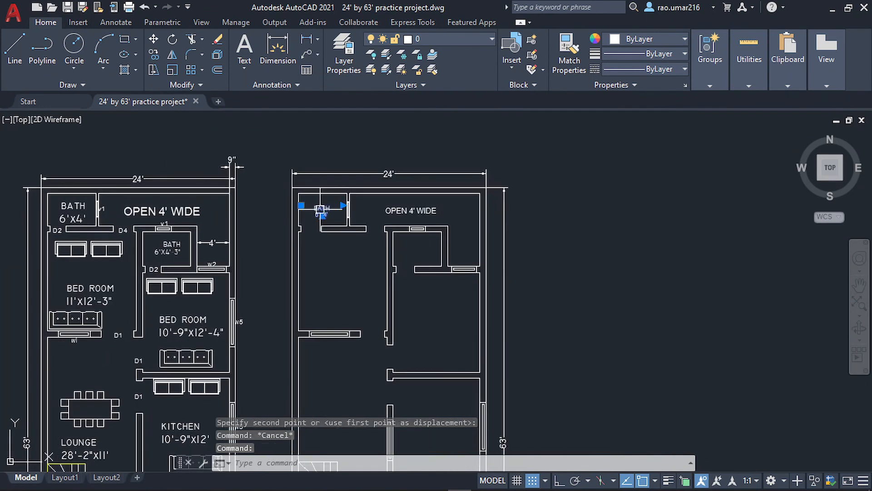
pyautogui.press('Return')
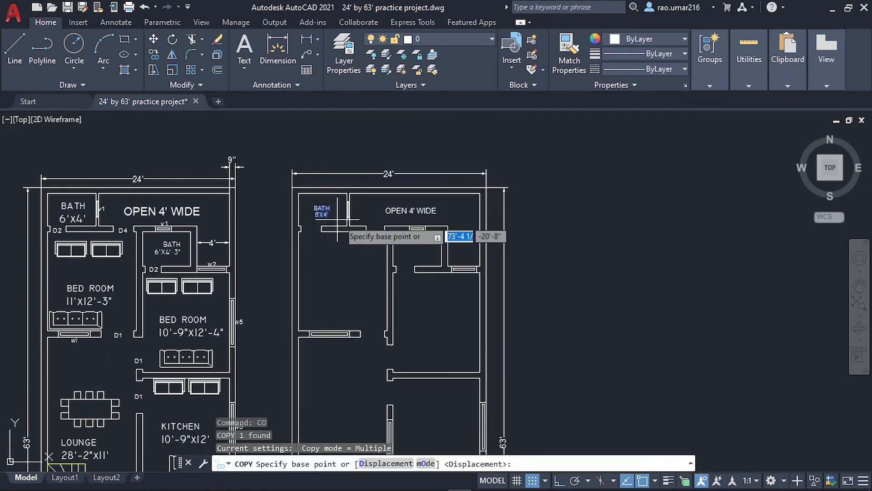
pyautogui.click(334, 215)
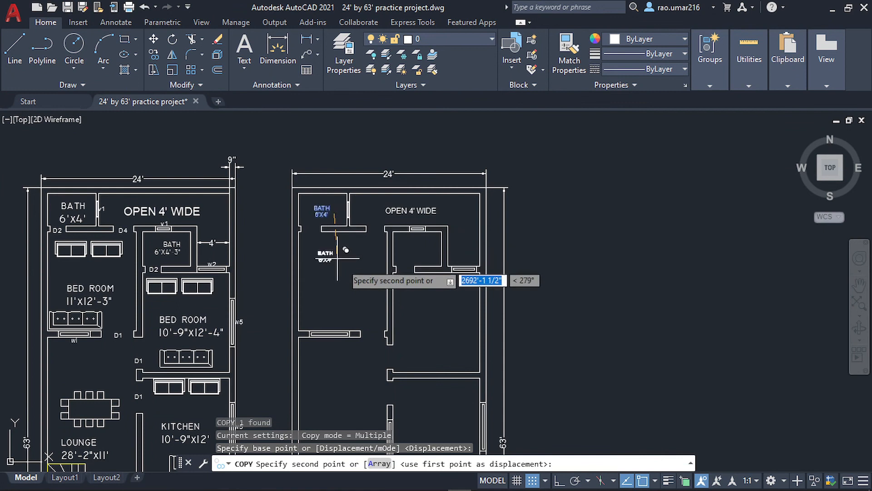
pyautogui.click(445, 320)
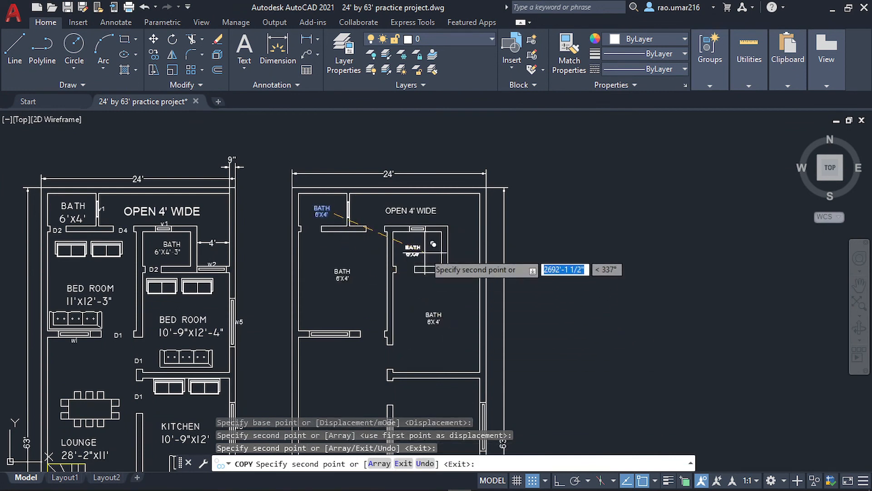
pyautogui.click(424, 251)
# Place further copies of the "BATH 6'X4'" label in the kitchen, lounge, small lower bath and store
pyautogui.moveTo(430, 363); pyautogui.dragTo(433, 232, button='middle')
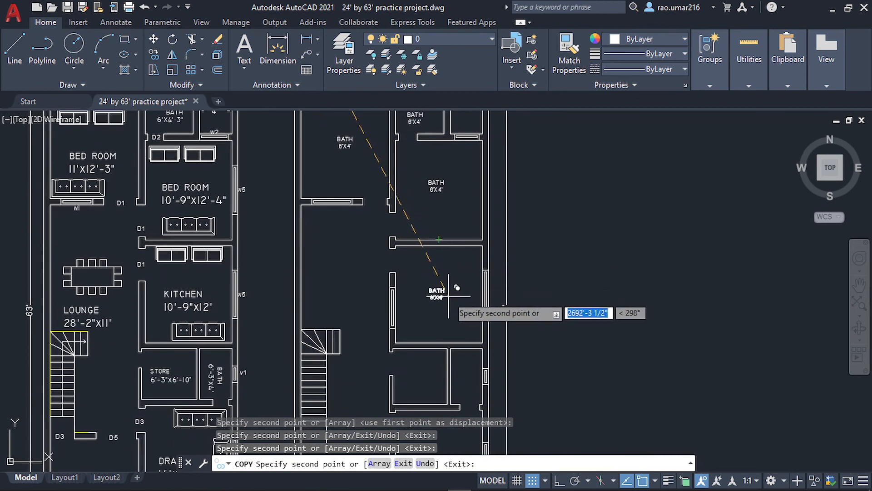
pyautogui.click(449, 297)
pyautogui.click(349, 314)
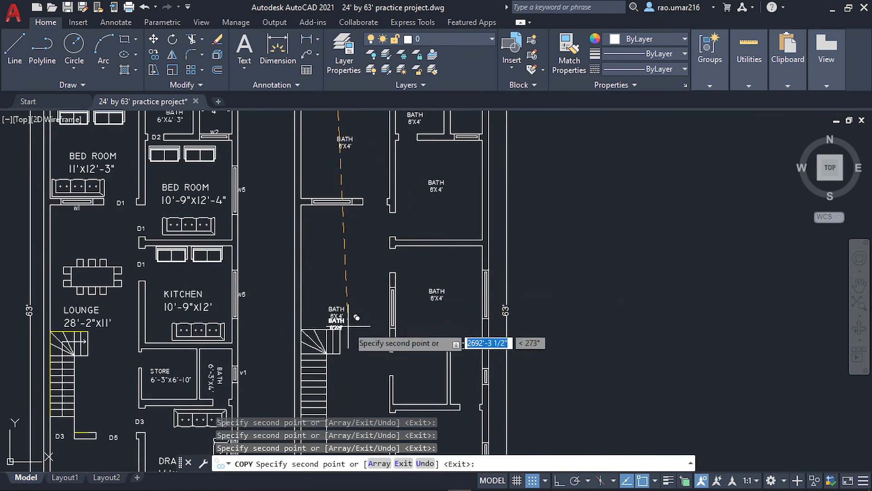
pyautogui.moveTo(349, 314); pyautogui.dragTo(376, 242, button='middle')
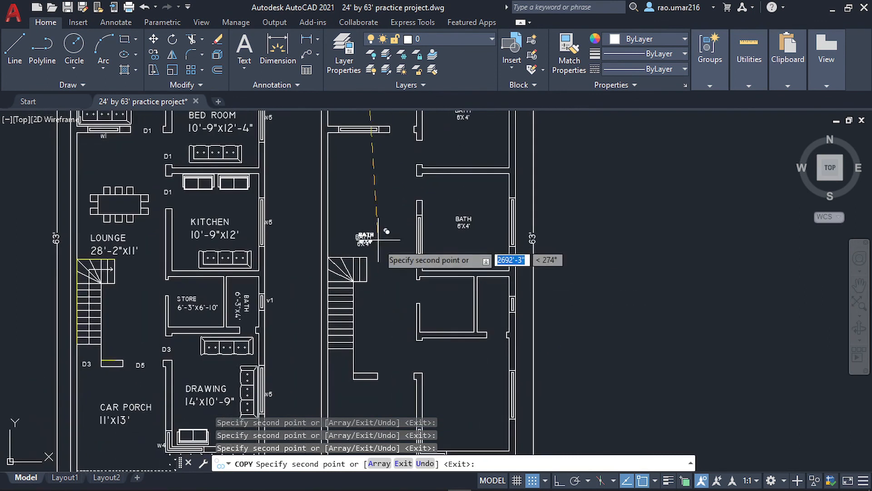
pyautogui.click(509, 298)
pyautogui.click(457, 306)
# Place the last label copies in the drawing room and car porch, end the copying and save the drawing
pyautogui.moveTo(428, 328); pyautogui.dragTo(421, 229, button='middle')
pyautogui.click(471, 300)
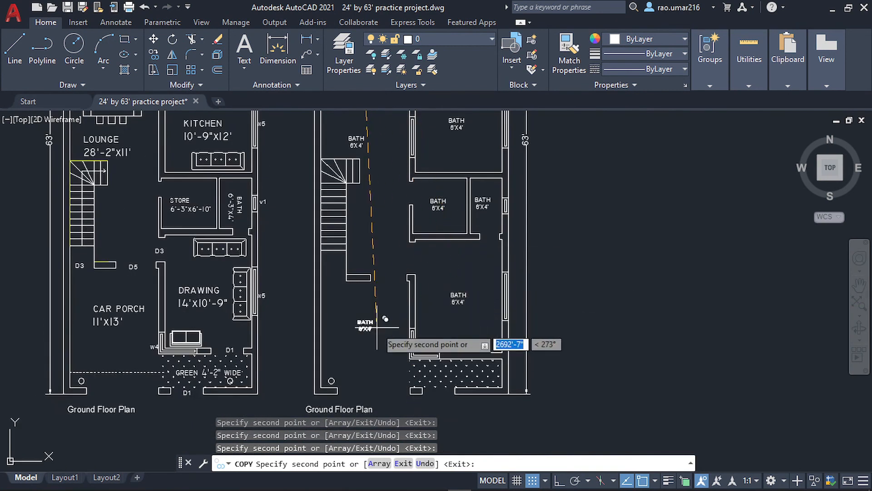
pyautogui.click(377, 327)
pyautogui.press('Escape')
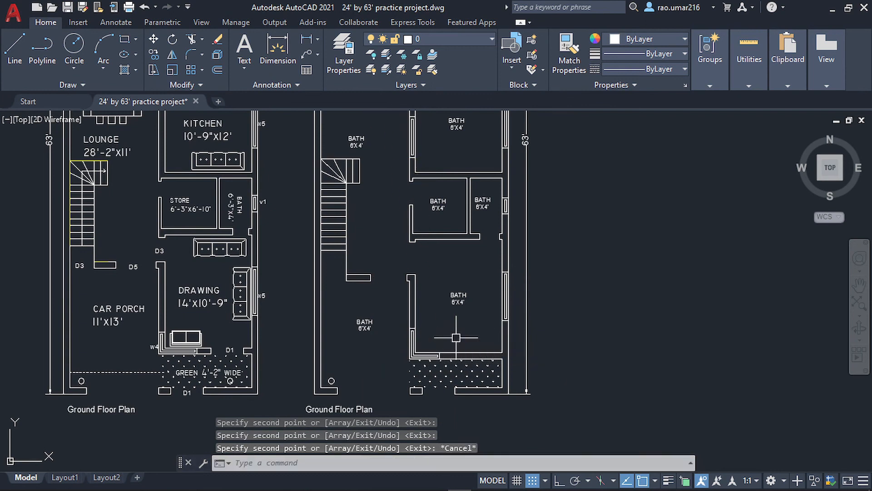
pyautogui.hotkey('ctrl', 's')
# Replace "BATH" with "BED ROOM" in the label copied into the bedroom beside the corner bath
pyautogui.scroll(-4, 456, 337)
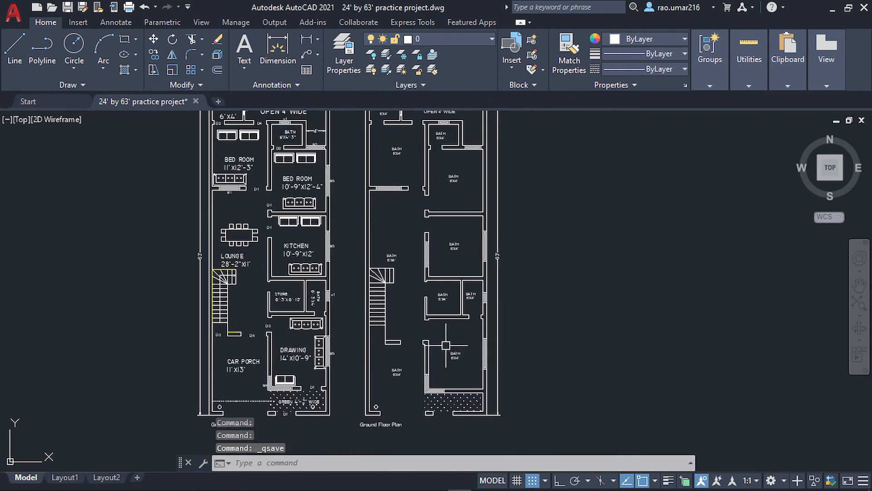
pyautogui.moveTo(429, 300); pyautogui.dragTo(424, 376, button='middle')
pyautogui.scroll(6, 408, 254)
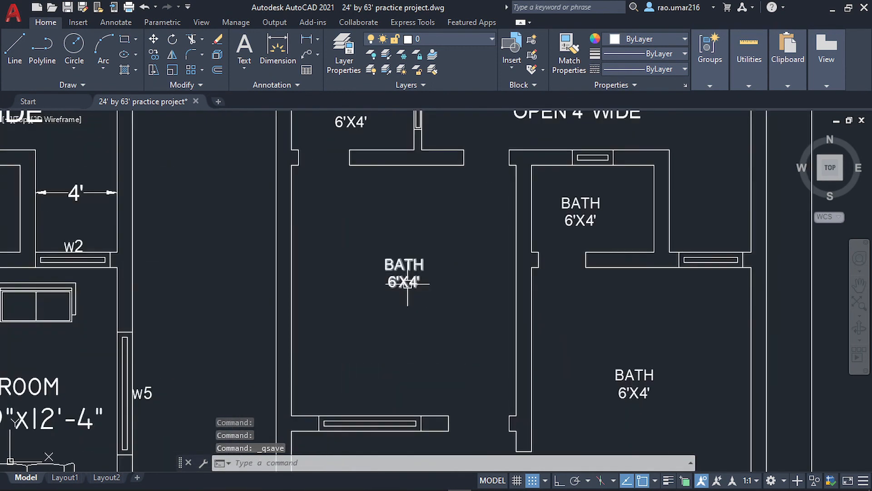
pyautogui.click(404, 278)
pyautogui.doubleClick(404, 281)
pyautogui.scroll(-3, 482, 304)
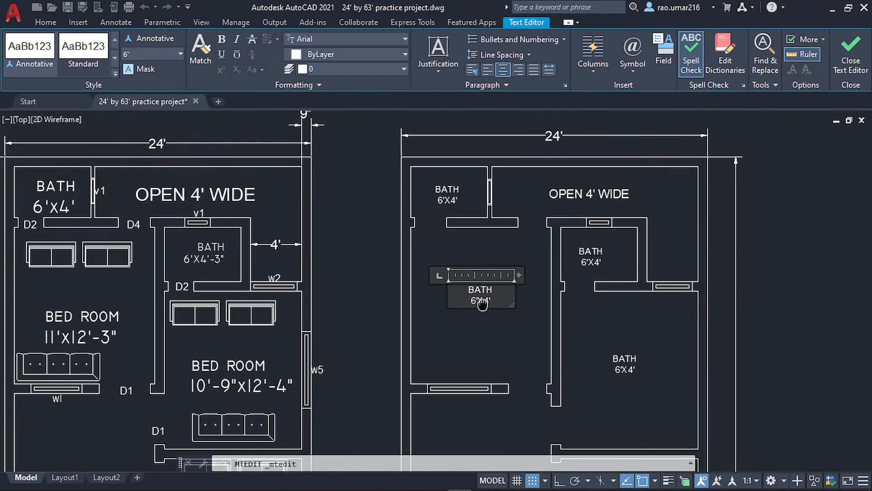
pyautogui.scroll(2, 482, 304)
pyautogui.moveTo(497, 286); pyautogui.dragTo(418, 289)
pyautogui.write('bED')
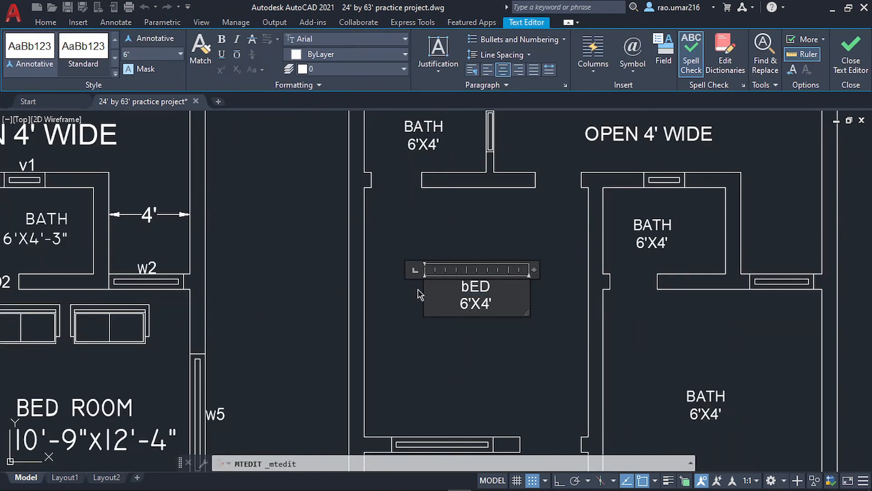
pyautogui.press('BackSpace')
pyautogui.write('BED ROOM')
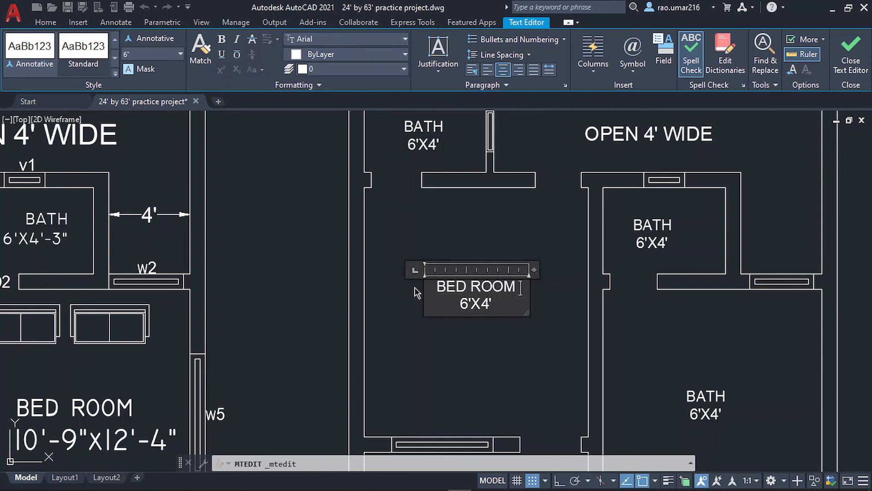
# Replace the size line under "BED ROOM" with "11'X12'-3"" and finish the text edit
pyautogui.press('Return')
pyautogui.press('BackSpace')
pyautogui.press('Down')
pyautogui.press('BackSpace')
pyautogui.press('BackSpace')
pyautogui.moveTo(399, 271); pyautogui.dragTo(521, 288, button='middle')
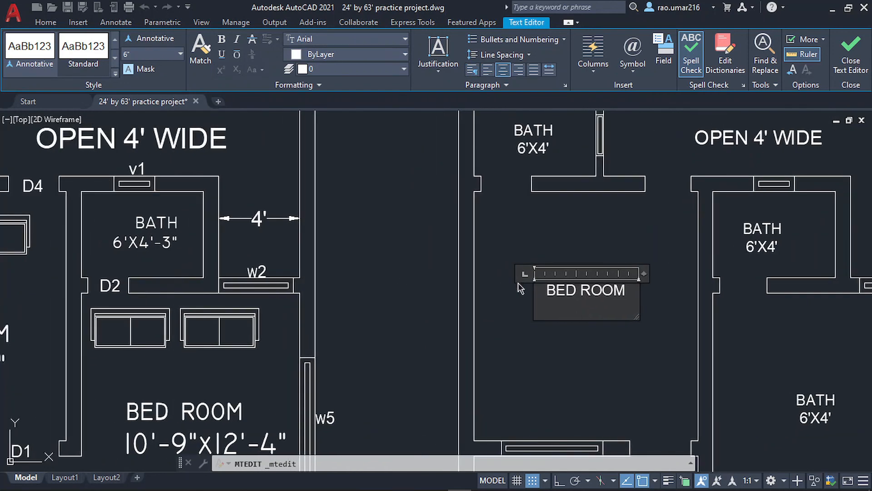
pyautogui.moveTo(285, 296); pyautogui.dragTo(629, 296, button='middle')
pyautogui.moveTo(408, 350); pyautogui.dragTo(248, 291, button='middle')
pyautogui.moveTo(625, 289); pyautogui.dragTo(387, 291, button='middle')
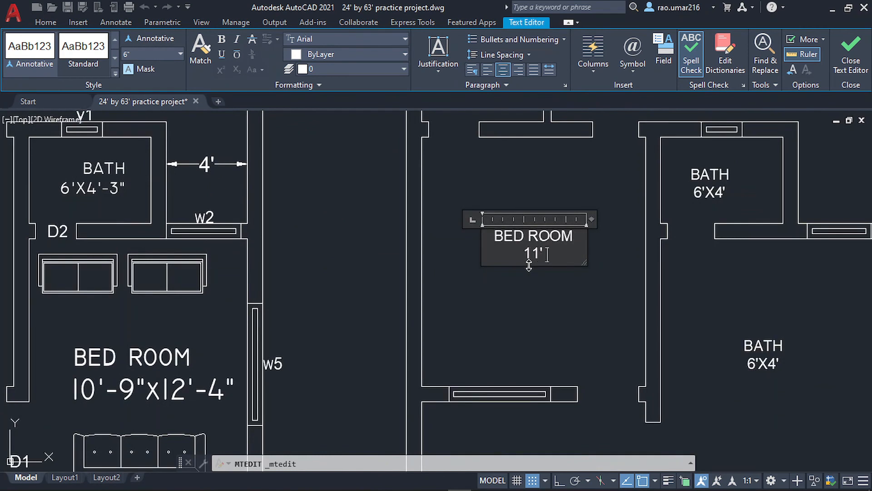
pyautogui.write("12'3")
pyautogui.press('BackSpace')
pyautogui.write('-3"')
pyautogui.press('Return')
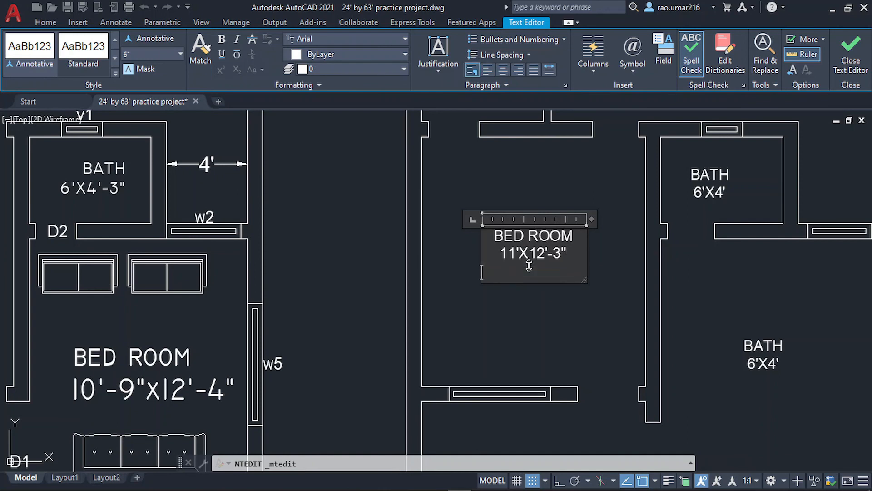
pyautogui.press('BackSpace')
pyautogui.click(523, 269)
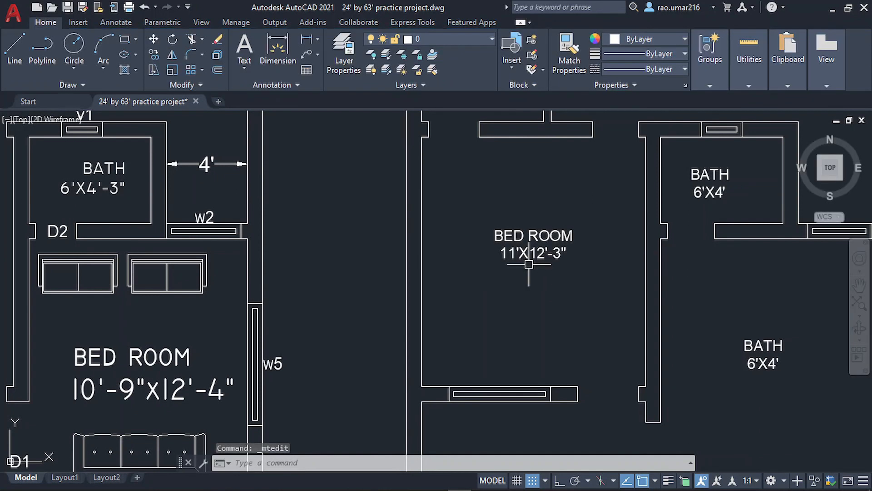
# Look over the copied placeholder labels in the kitchen, lounge, store, bath and drawing room of the redrawn plan
pyautogui.scroll(-2, 527, 328)
pyautogui.moveTo(527, 328); pyautogui.dragTo(459, 343, button='middle')
pyautogui.moveTo(600, 358); pyautogui.dragTo(496, 182, button='middle')
pyautogui.moveTo(494, 352); pyautogui.dragTo(490, 257, button='middle')
pyautogui.moveTo(479, 303); pyautogui.dragTo(480, 245, button='middle')
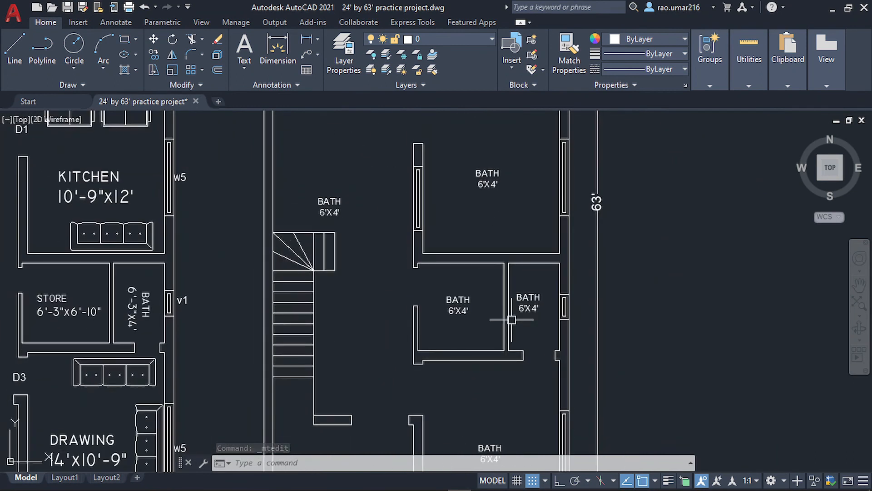
pyautogui.moveTo(386, 307); pyautogui.dragTo(436, 396, button='middle')
pyautogui.moveTo(464, 290)
pyautogui.mouseDown(button='middle')
pyautogui.moveTo(497, 404)
pyautogui.moveTo(497, 465)
pyautogui.mouseUp(button='middle')
pyautogui.moveTo(439, 242); pyautogui.dragTo(436, 304, button='middle')
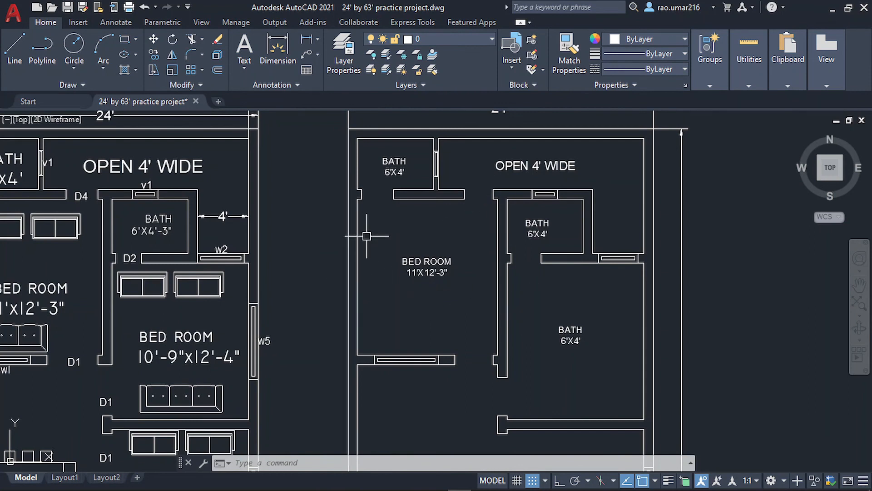
# Check the labelled bedroom's length with a temporary linear dimension along its outer wall, and delete that dimension
pyautogui.click(748, 69)
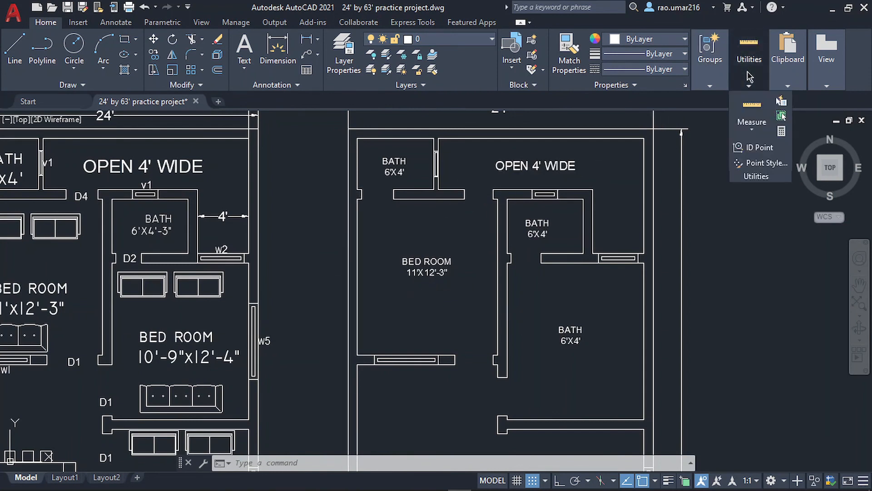
pyautogui.click(277, 48)
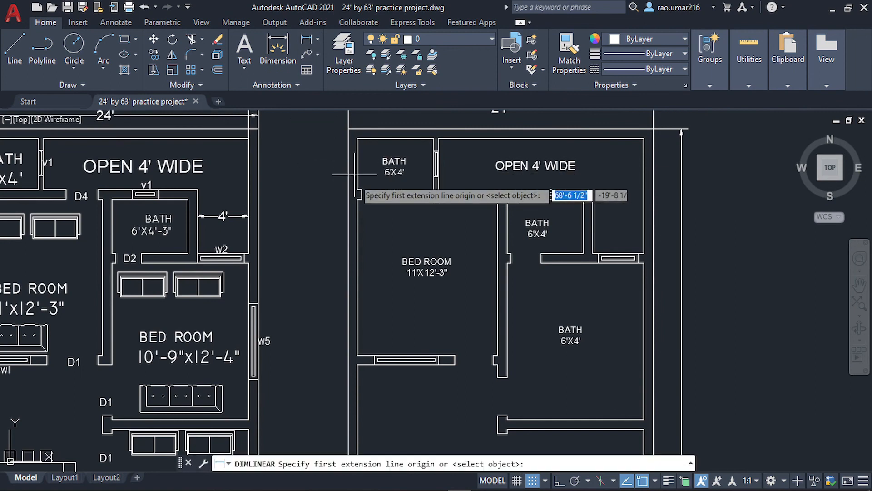
pyautogui.click(356, 197)
pyautogui.click(348, 354)
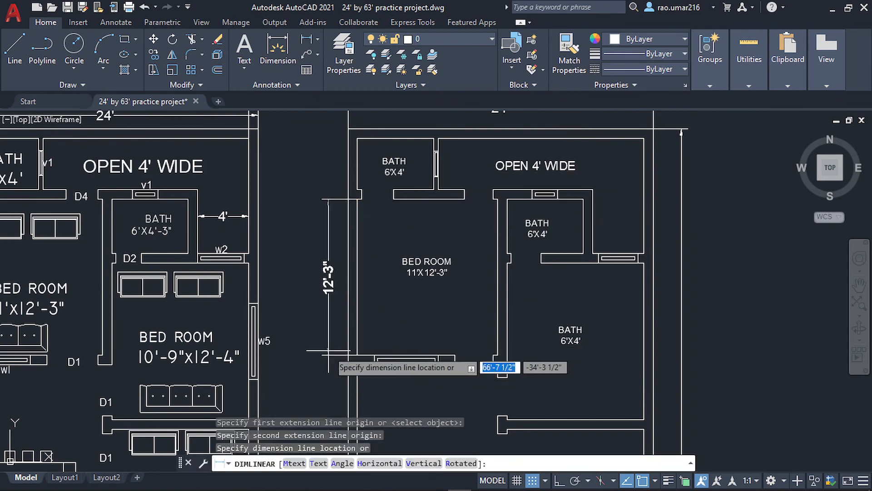
pyautogui.click(319, 359)
pyautogui.press('Escape')
pyautogui.click(332, 305)
pyautogui.click(297, 279)
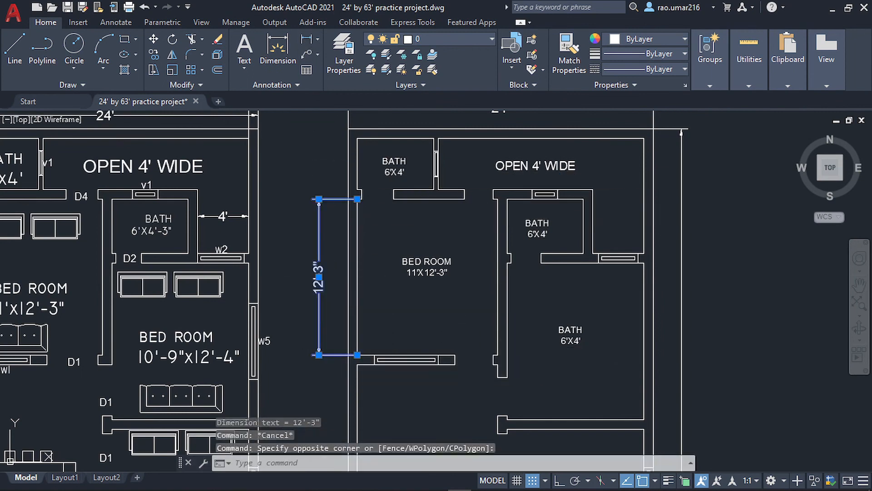
pyautogui.press('Delete')
# Use the Quick measure tool to read the width and length of both bedrooms in the redrawn plan
pyautogui.click(756, 84)
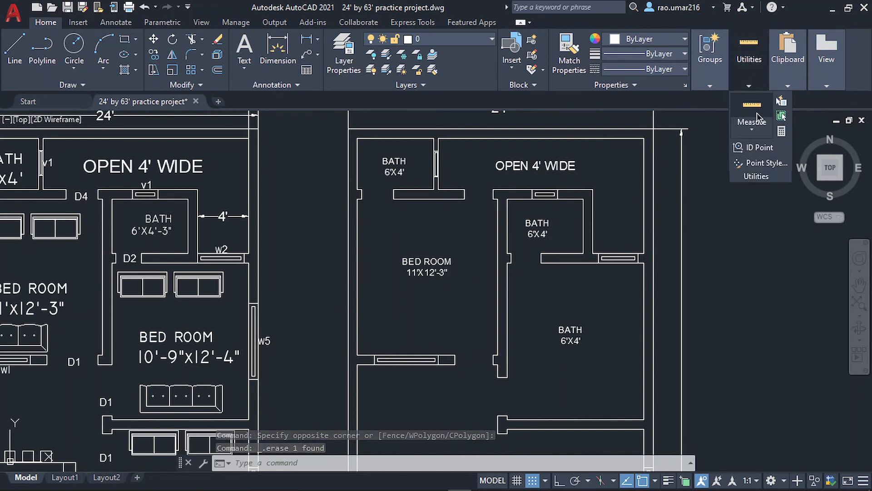
pyautogui.click(756, 129)
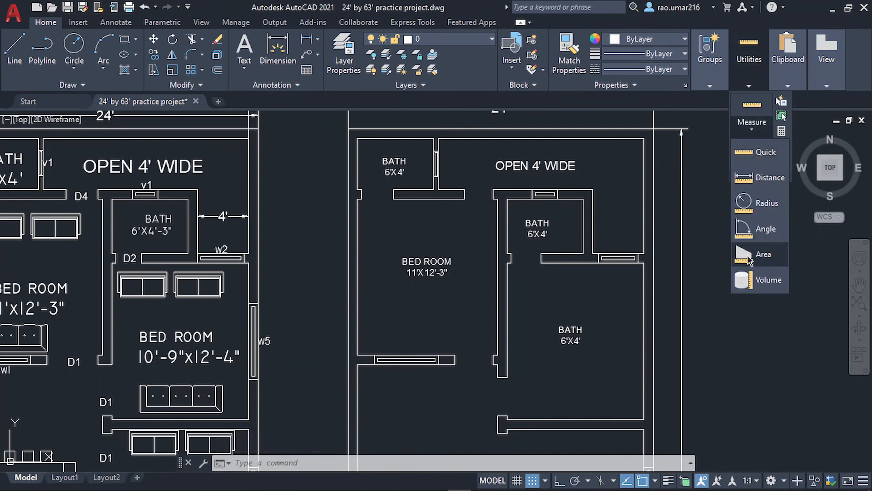
pyautogui.click(763, 154)
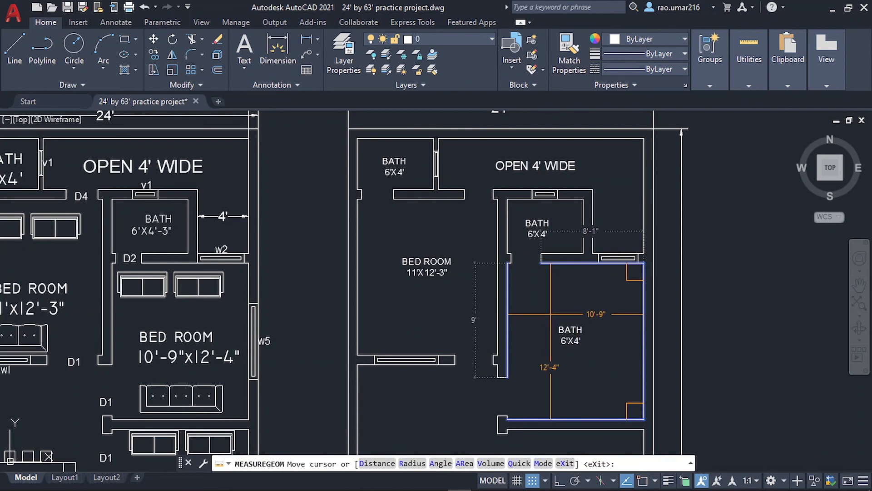
pyautogui.scroll(4, 403, 284)
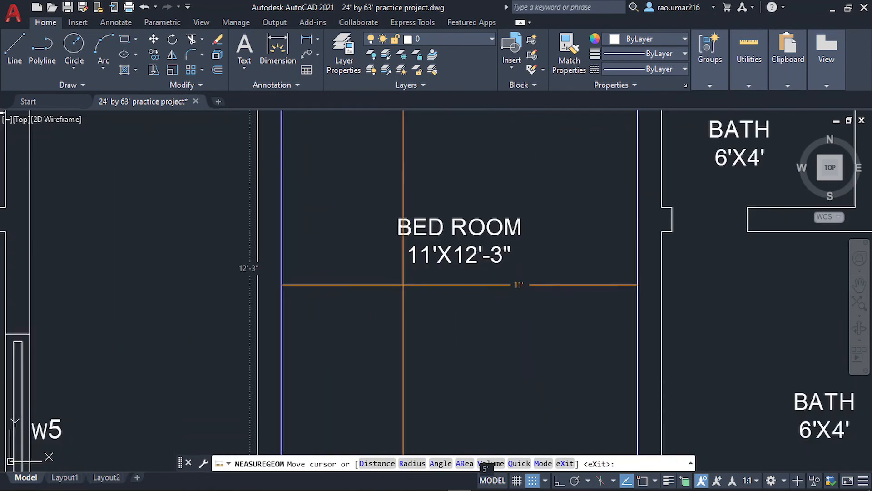
pyautogui.scroll(-2, 403, 284)
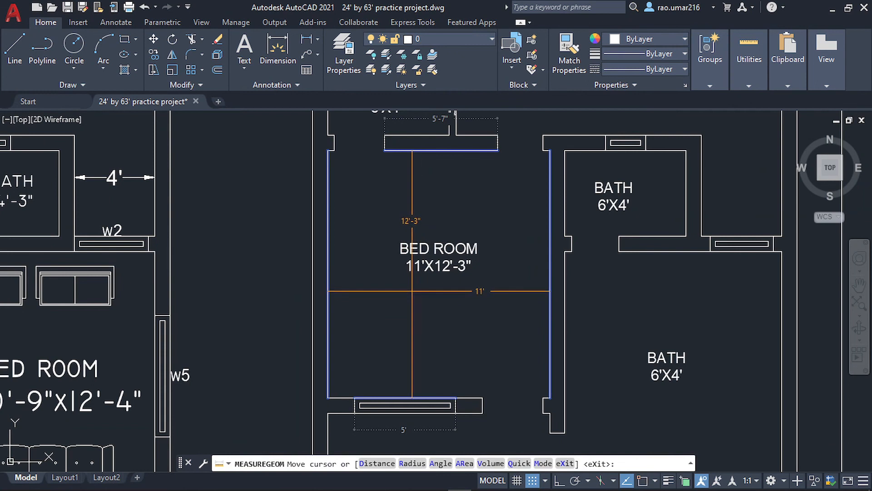
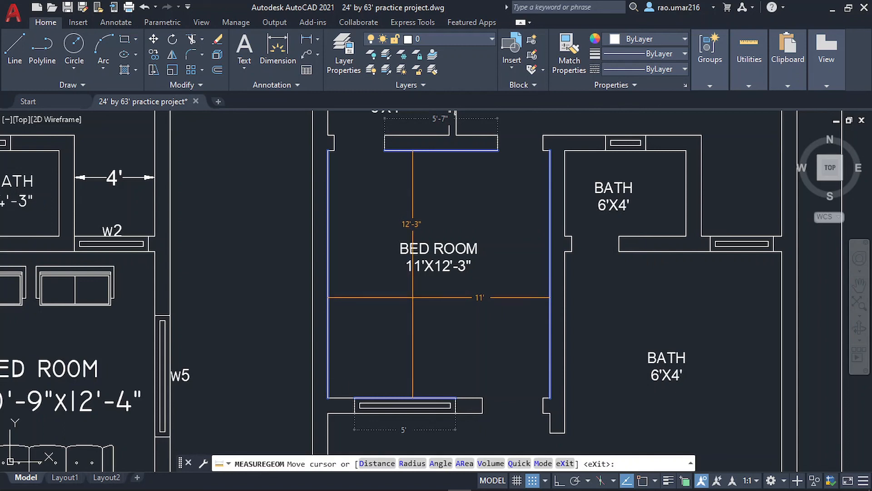
pyautogui.scroll(-4, 413, 298)
pyautogui.scroll(4, 563, 318)
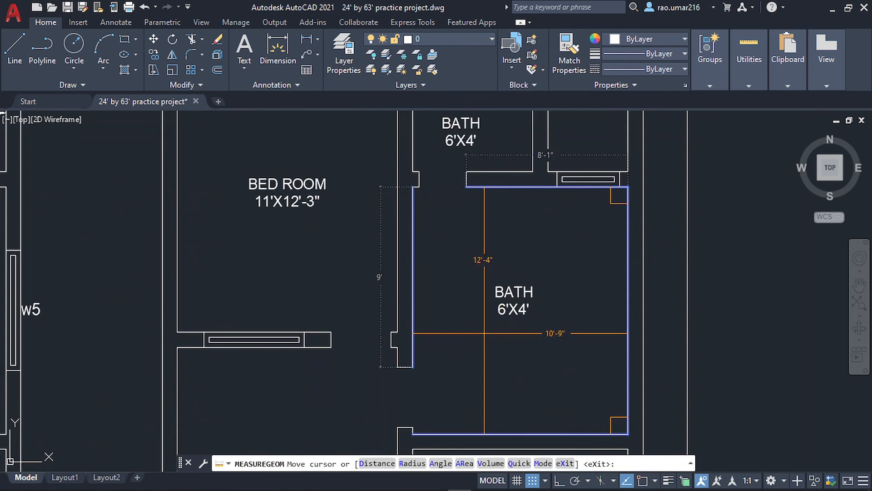
# Compare the bedrooms with the reference plan and use Quick measure to read the width and length of the kitchen in the redrawn plan
pyautogui.scroll(-2, 505, 330)
pyautogui.moveTo(509, 330); pyautogui.dragTo(831, 294, button='middle')
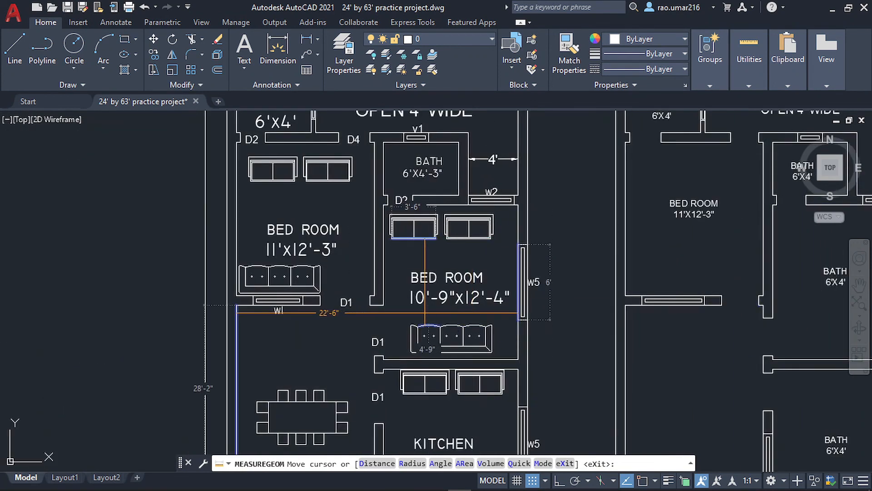
pyautogui.scroll(-4, 424, 312)
pyautogui.moveTo(425, 313); pyautogui.dragTo(332, 235, button='middle')
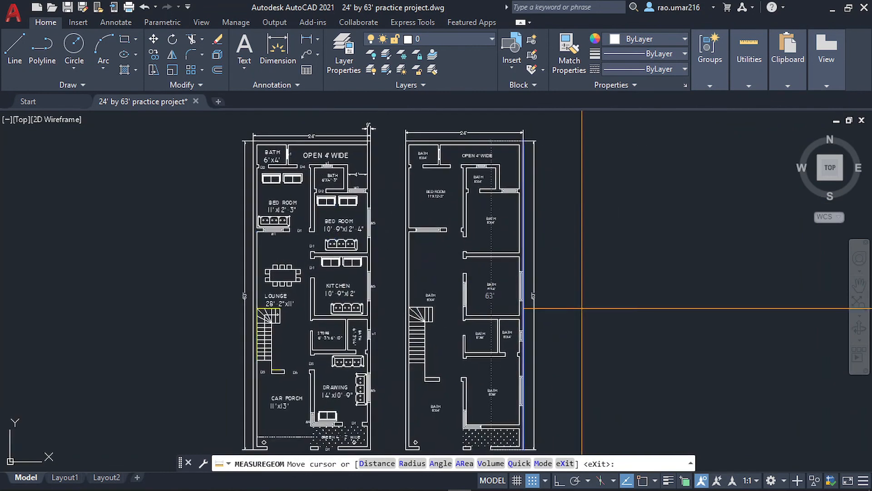
pyautogui.scroll(2, 491, 297)
pyautogui.scroll(4, 491, 297)
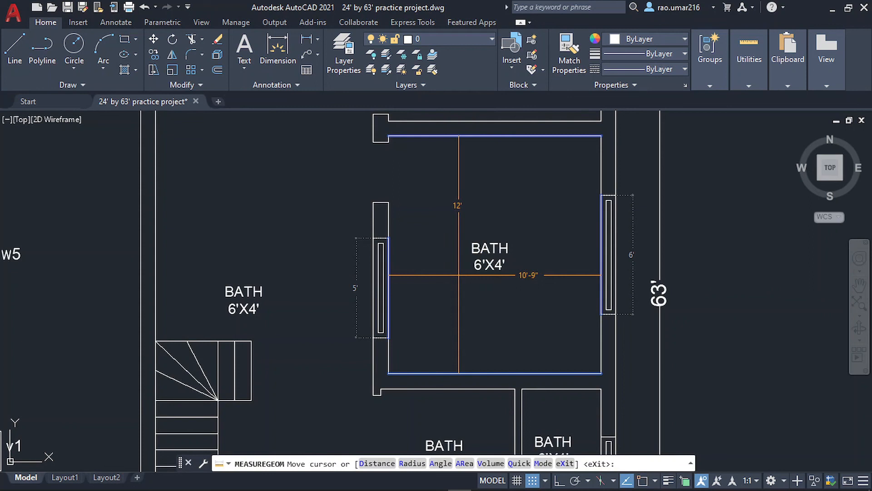
pyautogui.scroll(-4, 473, 268)
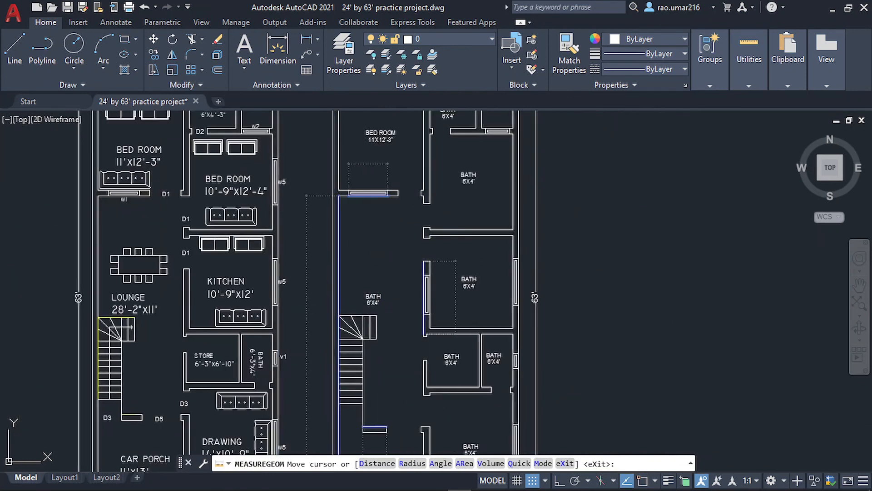
pyautogui.press('Escape')
pyautogui.moveTo(443, 333); pyautogui.dragTo(419, 307, button='middle')
pyautogui.moveTo(341, 337); pyautogui.dragTo(398, 333, button='middle')
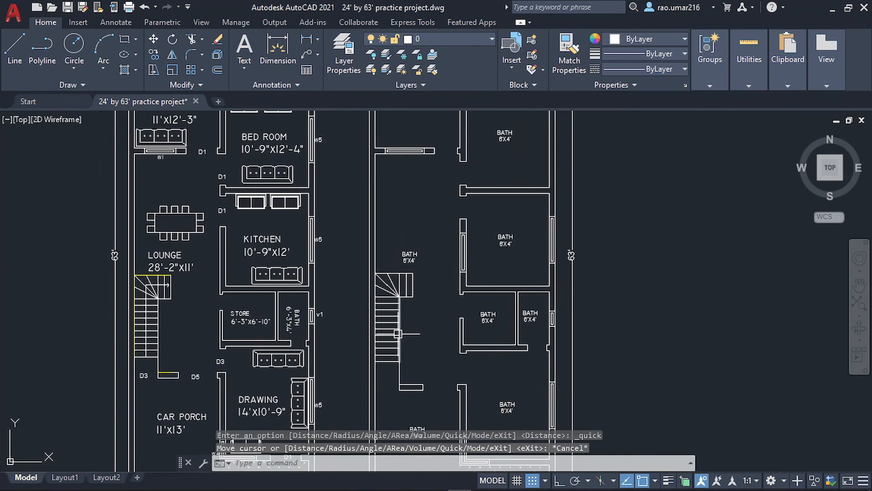
pyautogui.scroll(5, 520, 225)
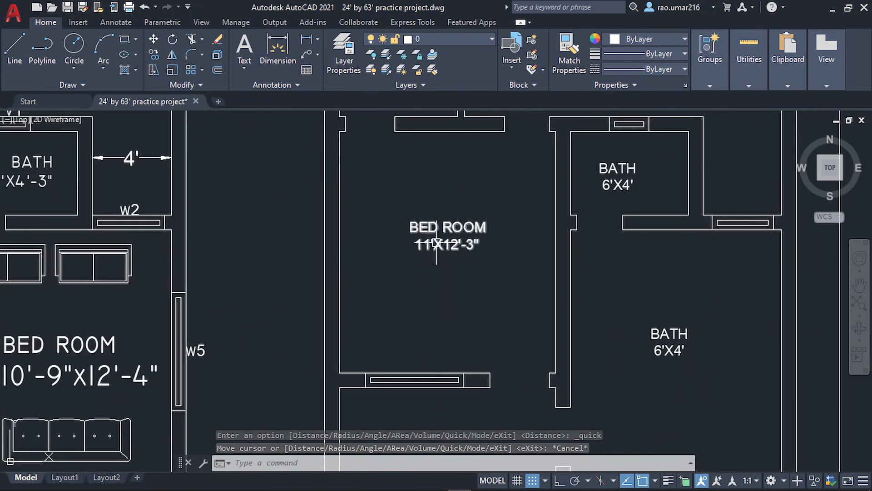
pyautogui.scroll(2, 445, 200)
pyautogui.click(453, 218)
pyautogui.doubleClick(453, 232)
pyautogui.moveTo(520, 229); pyautogui.dragTo(386, 214)
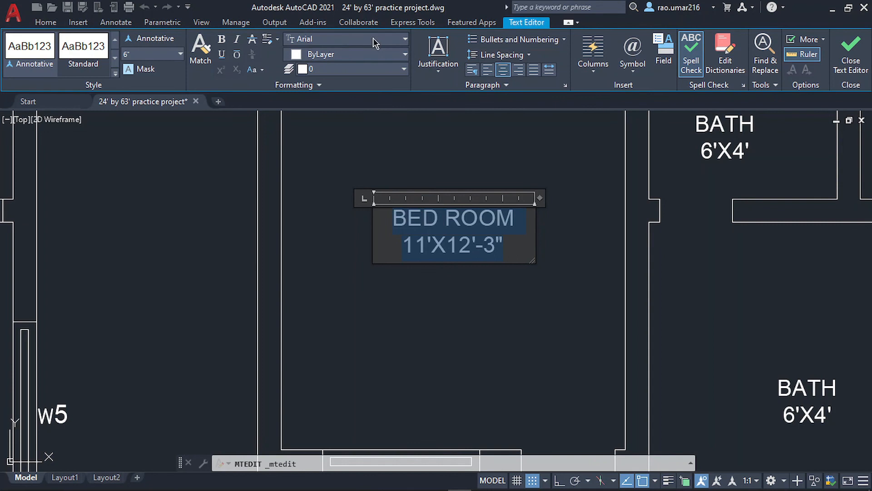
pyautogui.click(499, 284)
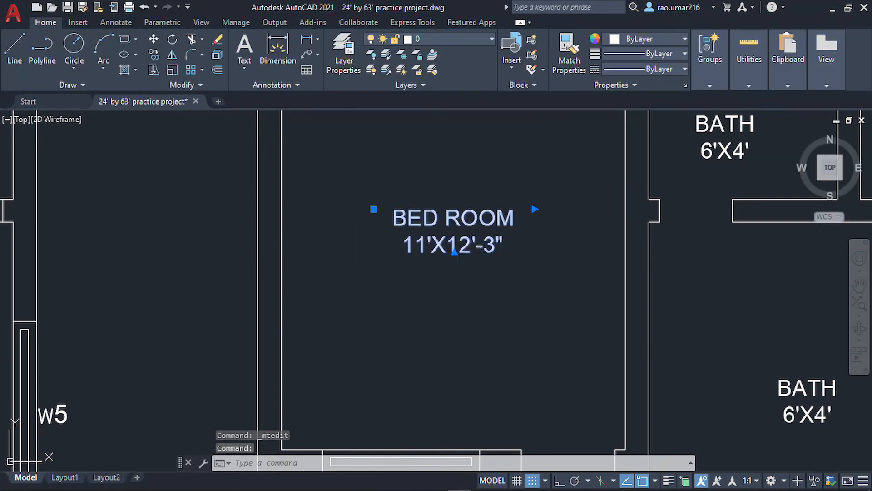
# Look through the font choices for the whole "BED ROOM" label and try bold formatting on it
pyautogui.doubleClick(459, 248)
pyautogui.moveTo(508, 260); pyautogui.dragTo(362, 196)
pyautogui.click(363, 40)
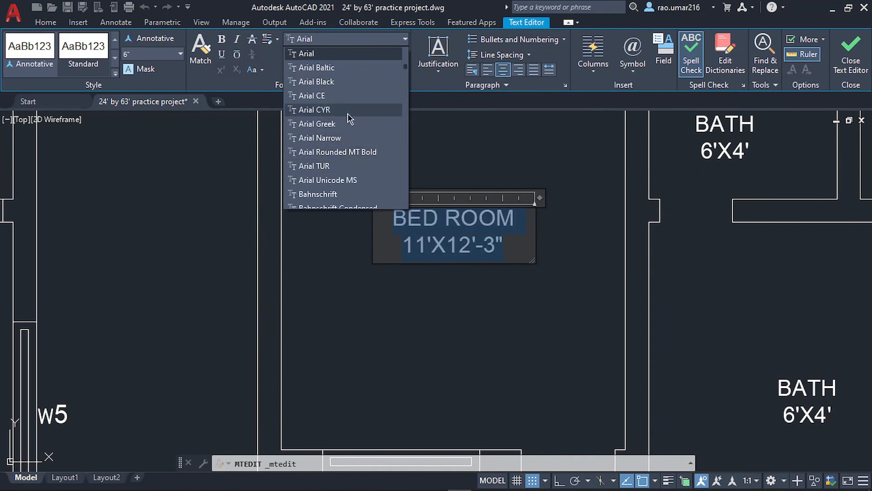
pyautogui.click(392, 293)
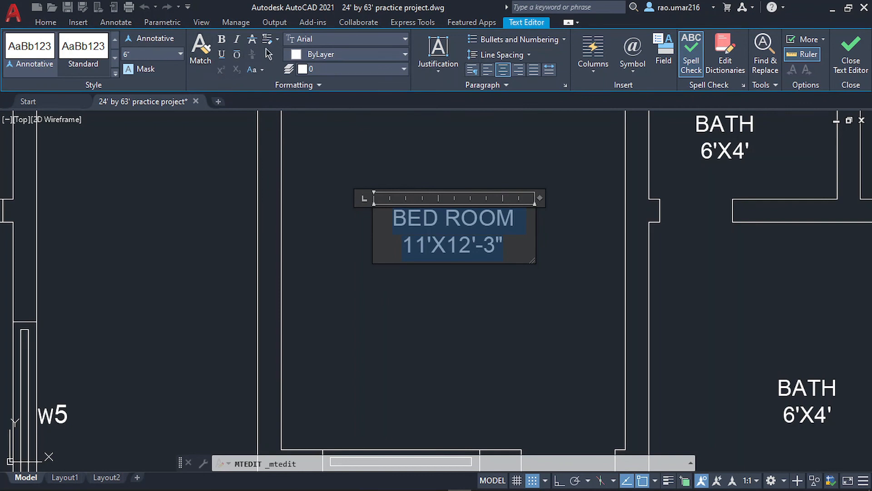
pyautogui.click(222, 41)
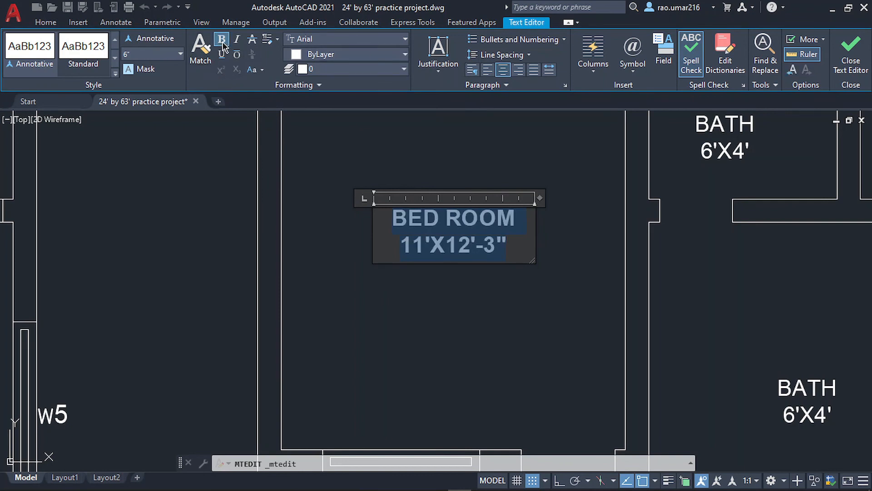
pyautogui.click(222, 42)
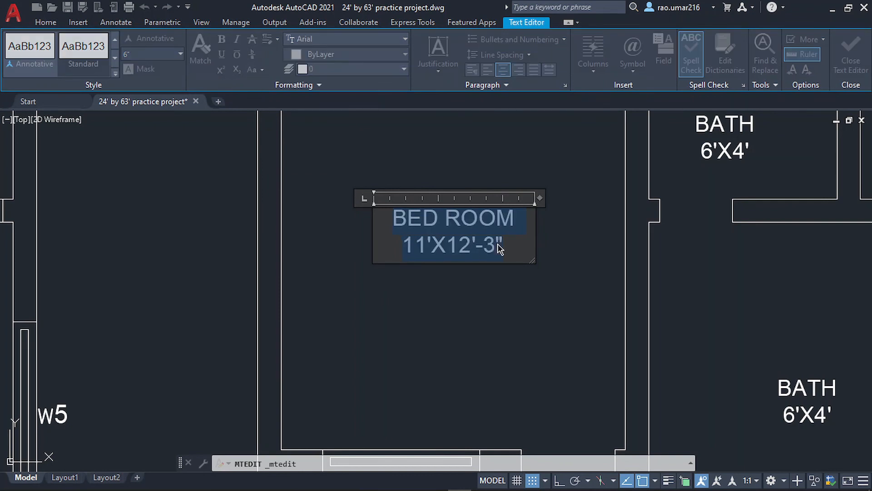
pyautogui.press('Escape')
pyautogui.click(474, 253)
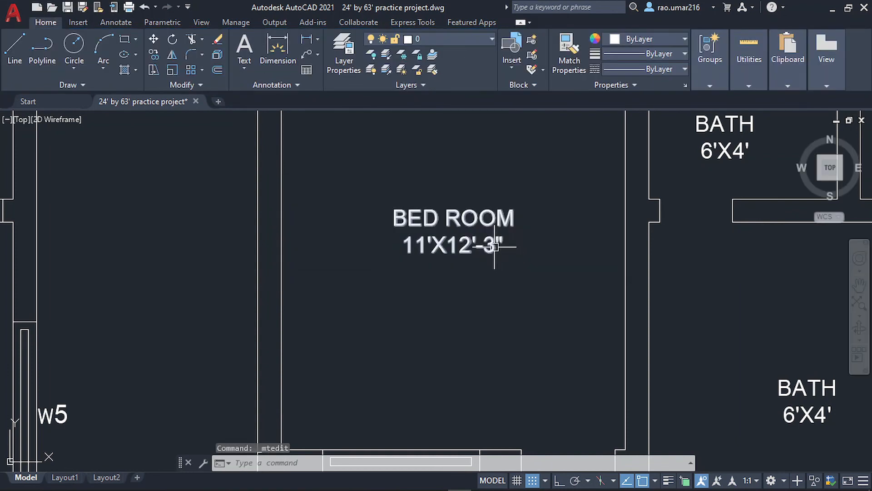
# Change the inch value in the bedroom label to 1/2 so the size line reads 11'X12'-1/2"
pyautogui.doubleClick(500, 245)
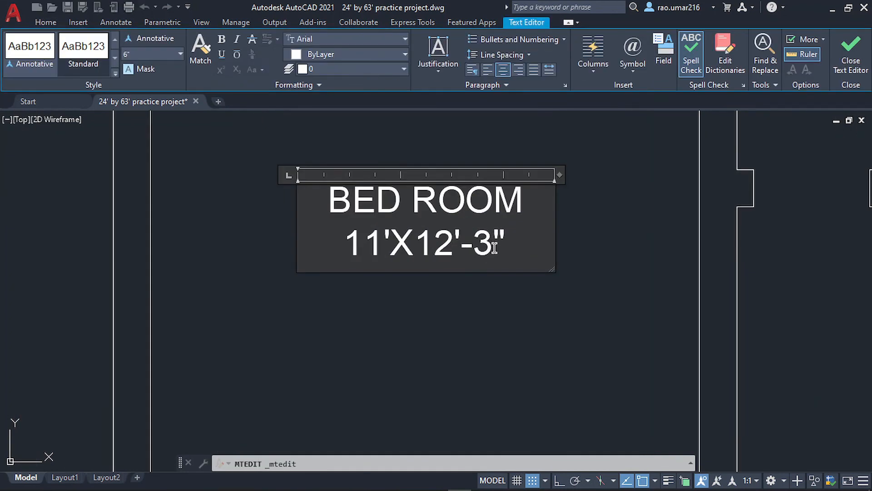
pyautogui.press('BackSpace')
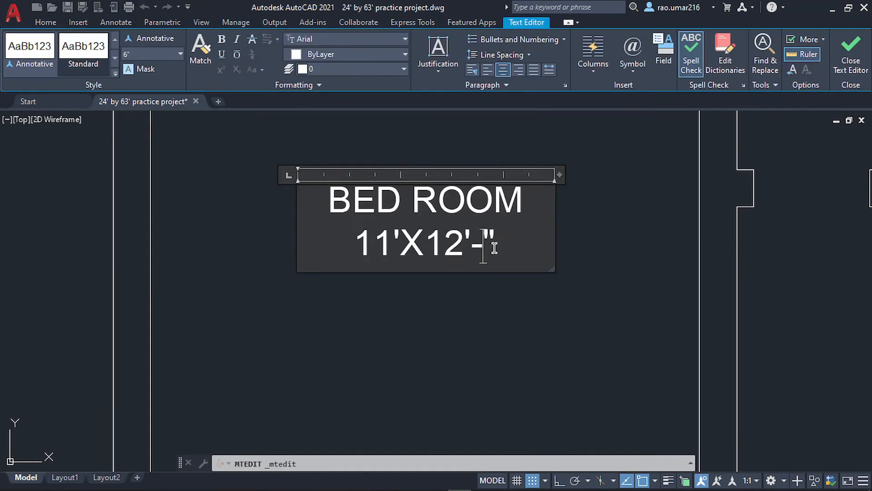
pyautogui.write('1/2')
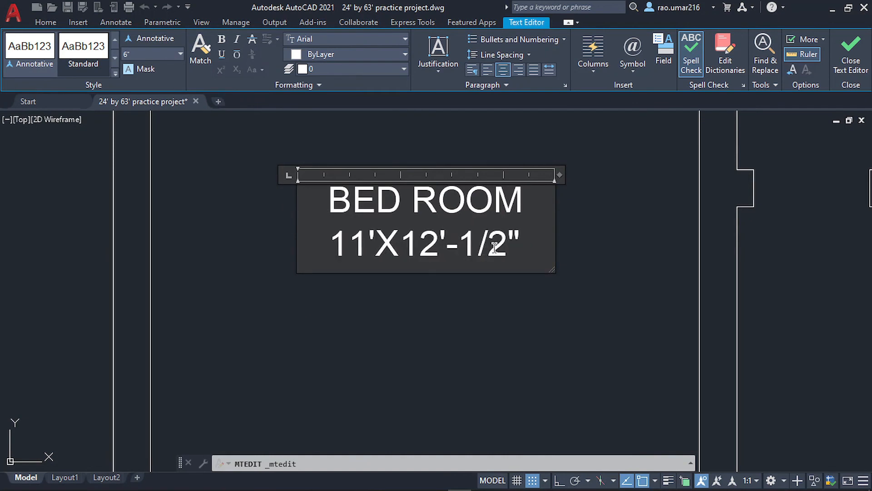
pyautogui.press('Escape')
# Stack the 1/2 in the bedroom label's size line as a fraction and set its stack style to Diagonal
pyautogui.doubleClick(491, 249)
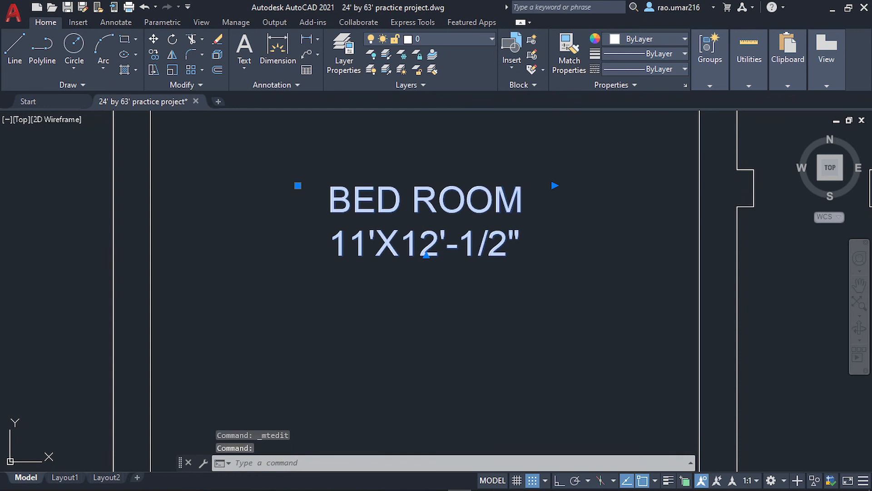
pyautogui.moveTo(506, 249); pyautogui.dragTo(493, 249)
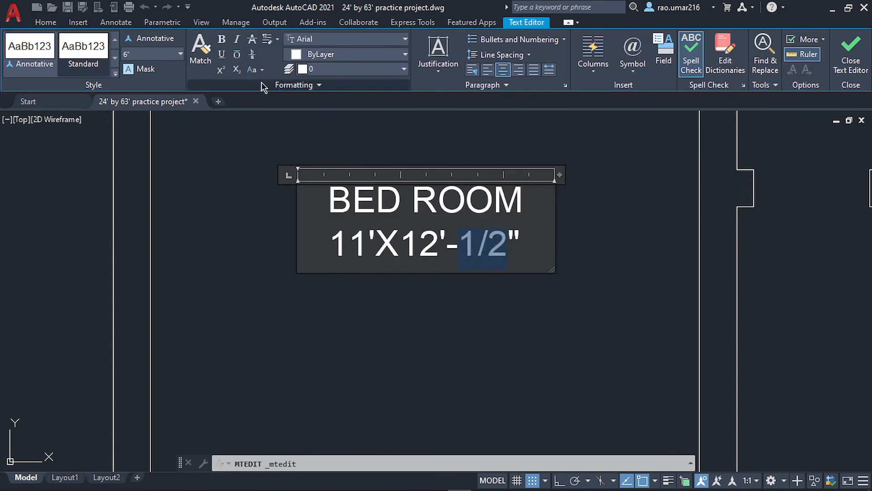
pyautogui.click(252, 54)
pyautogui.moveTo(489, 263); pyautogui.dragTo(478, 261)
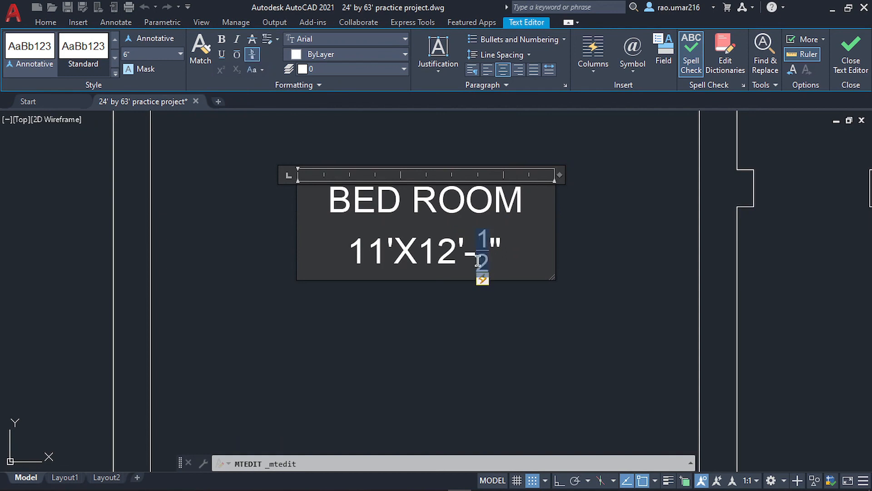
pyautogui.click(482, 257)
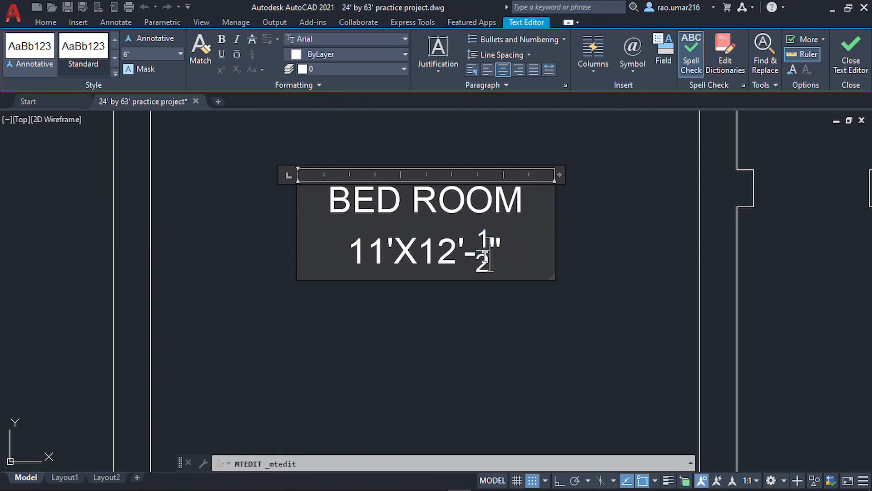
pyautogui.click(485, 259)
pyautogui.click(483, 279)
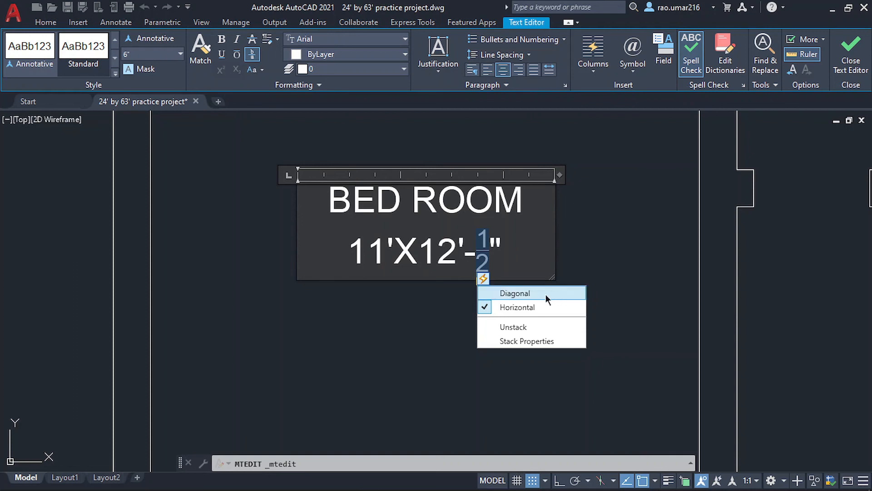
pyautogui.click(518, 293)
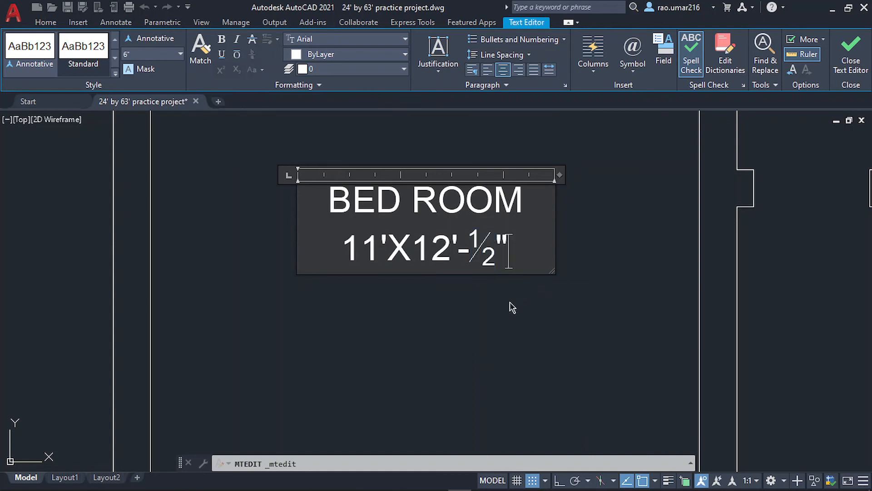
pyautogui.click(510, 301)
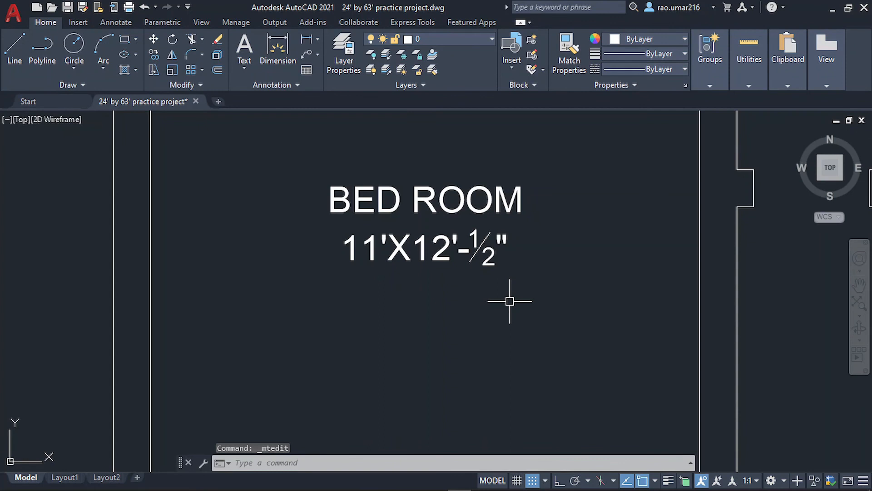
# Replace the stacked fraction in the bedroom label with 3 so the size line reads 11'X12'-3"
pyautogui.doubleClick(500, 252)
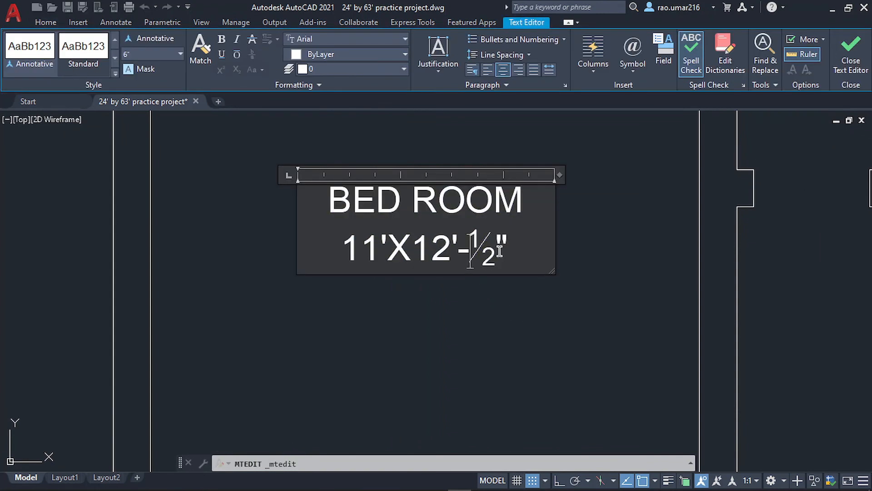
pyautogui.doubleClick(485, 251)
pyautogui.write('3')
pyautogui.click(477, 296)
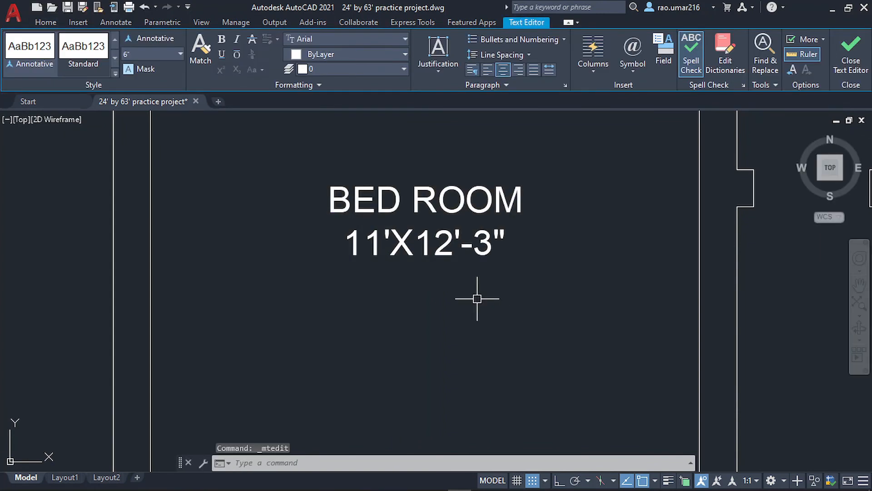
# Look over the room labels and layout of the redrawn plan against the whole reference plan
pyautogui.scroll(-3, 477, 298)
pyautogui.scroll(-4, 477, 298)
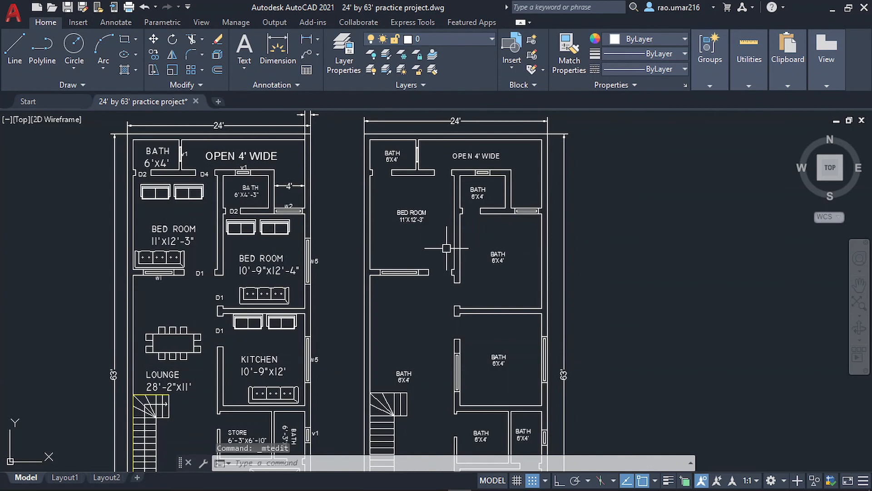
pyautogui.moveTo(446, 248); pyautogui.dragTo(471, 273, button='middle')
pyautogui.scroll(2, 430, 211)
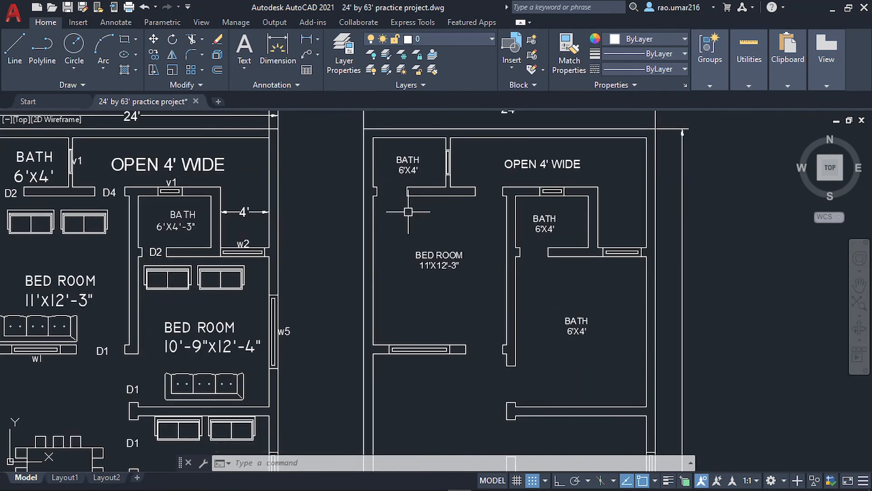
pyautogui.moveTo(408, 211); pyautogui.dragTo(406, 354)
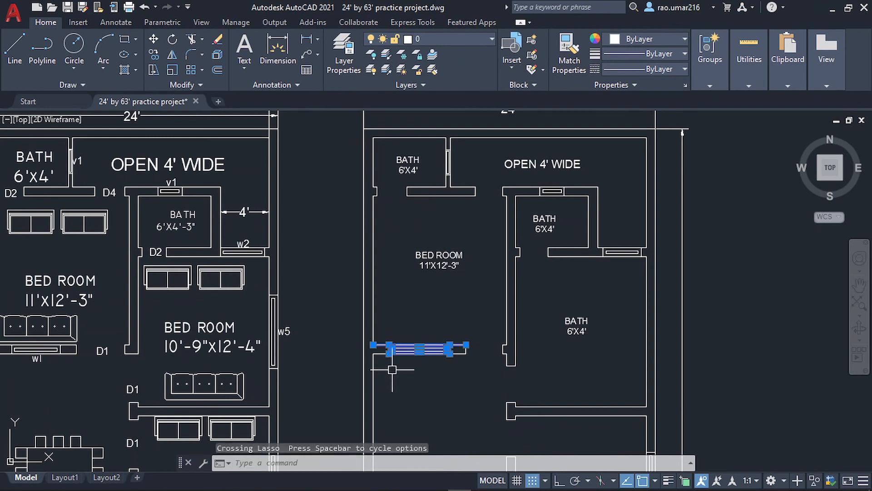
pyautogui.press('Escape')
pyautogui.scroll(-4, 437, 235)
pyautogui.middleClick(457, 272)
pyautogui.middleClick(456, 272)
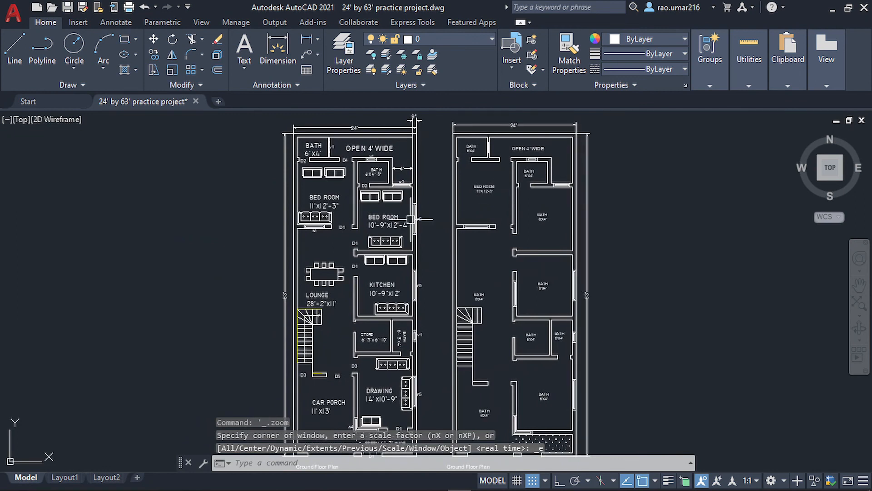
pyautogui.moveTo(518, 379); pyautogui.dragTo(504, 281, button='middle')
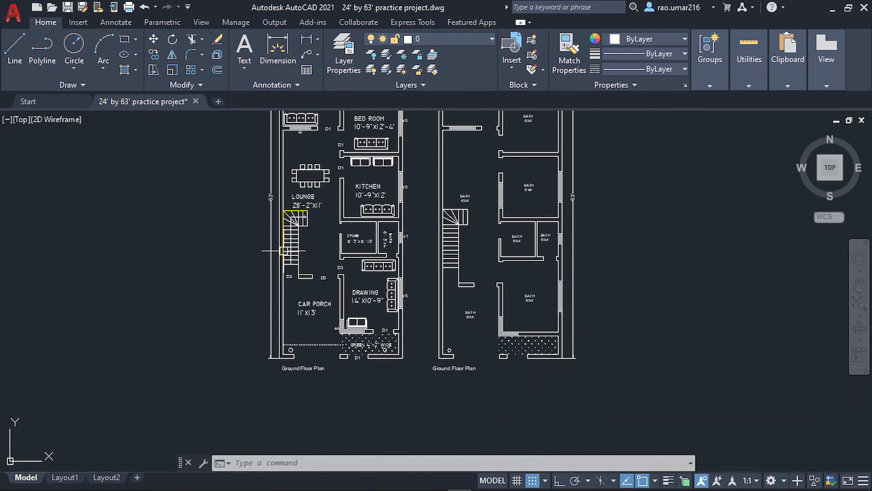
# Check the properties of the stair's upper edge line in the reference plan and in the redrawn plan
pyautogui.scroll(5, 279, 185)
pyautogui.scroll(2, 294, 250)
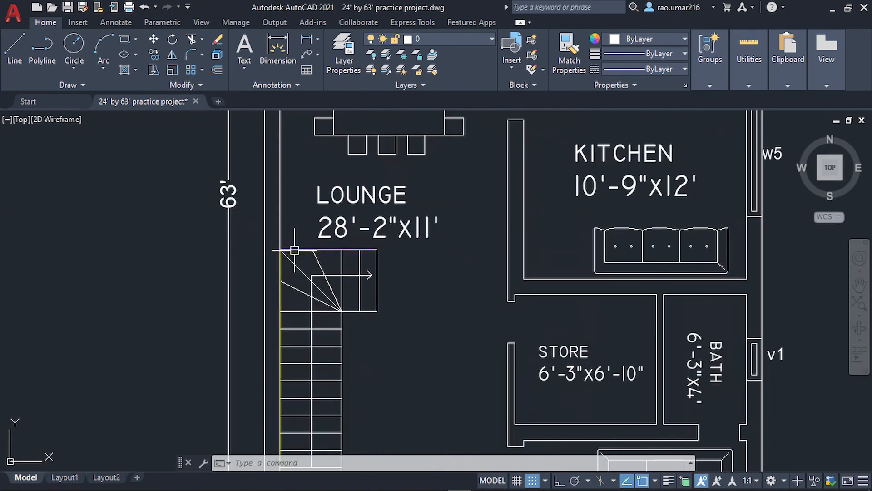
pyautogui.click(292, 249)
pyautogui.scroll(-2, 424, 303)
pyautogui.moveTo(514, 299); pyautogui.dragTo(397, 295, button='middle')
pyautogui.press('Escape')
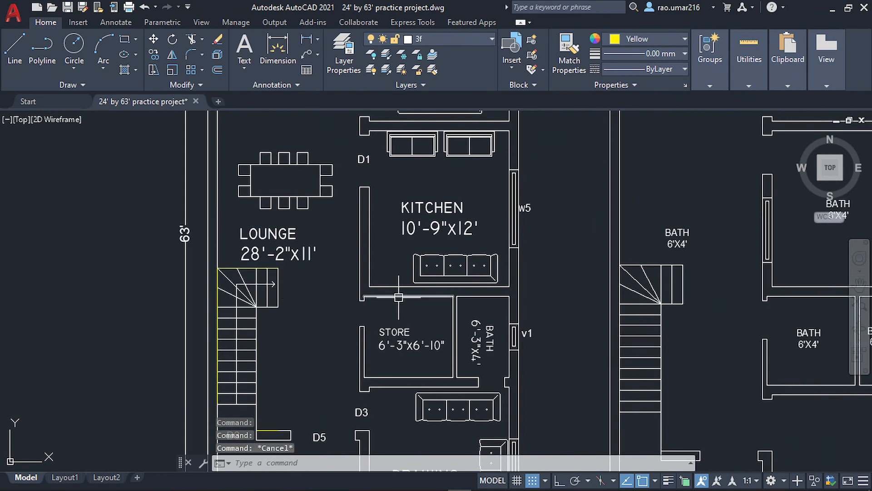
pyautogui.moveTo(545, 298); pyautogui.dragTo(472, 300, button='middle')
pyautogui.click(571, 267)
pyautogui.press('Escape')
pyautogui.moveTo(567, 274); pyautogui.dragTo(448, 293, button='middle')
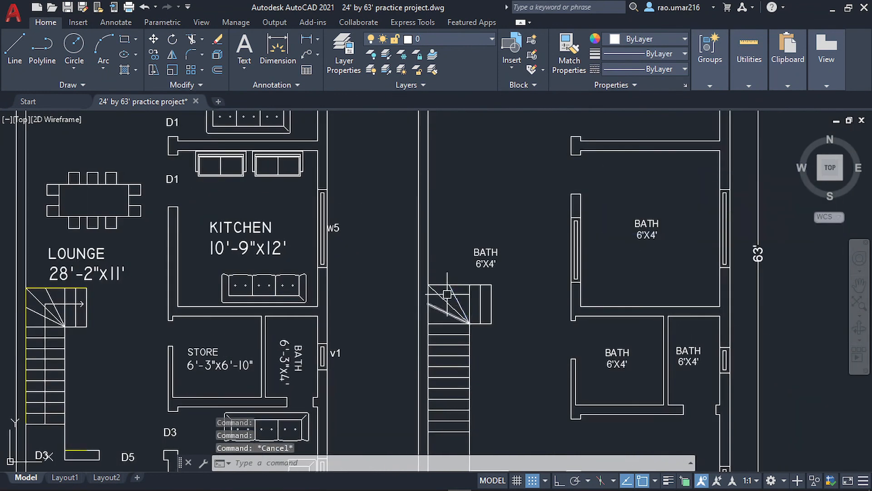
pyautogui.scroll(4, 450, 287)
pyautogui.click(455, 287)
pyautogui.click(399, 323)
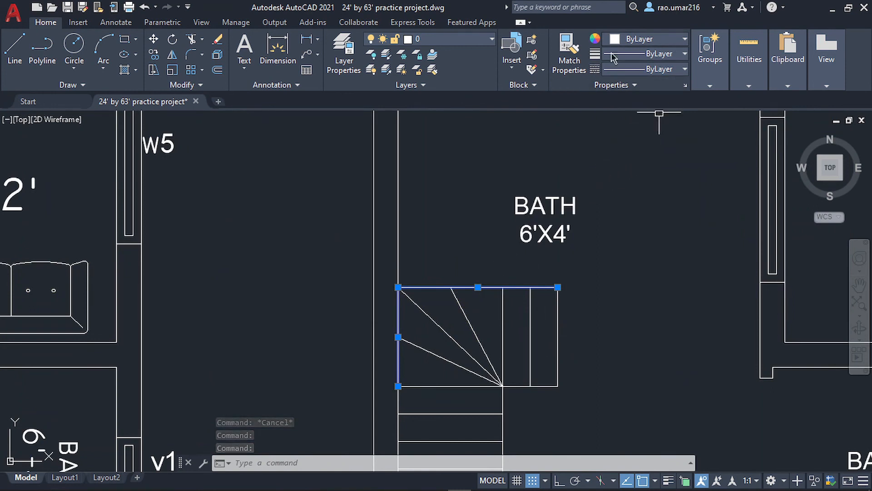
pyautogui.click(679, 43)
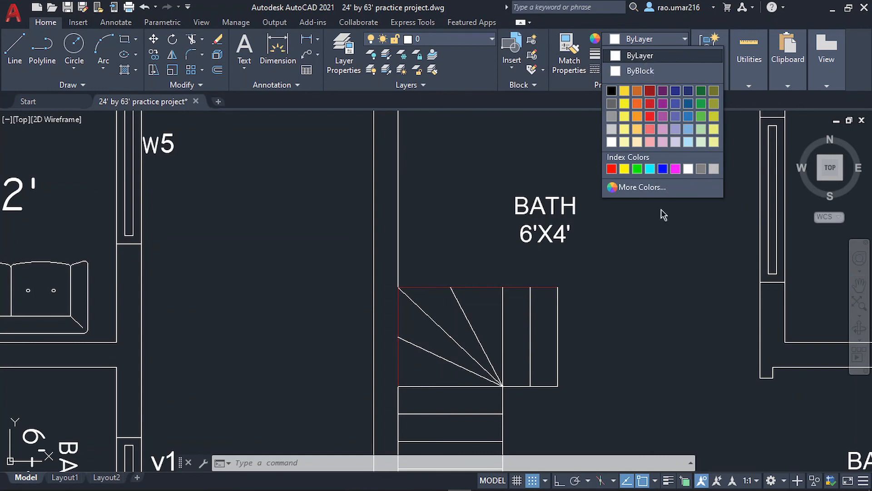
# Compare the bedroom, bath and open-area labels in the redrawn plan's upper half with those in the reference plan
pyautogui.scroll(-8, 319, 250)
pyautogui.moveTo(319, 251); pyautogui.dragTo(321, 254, button='middle')
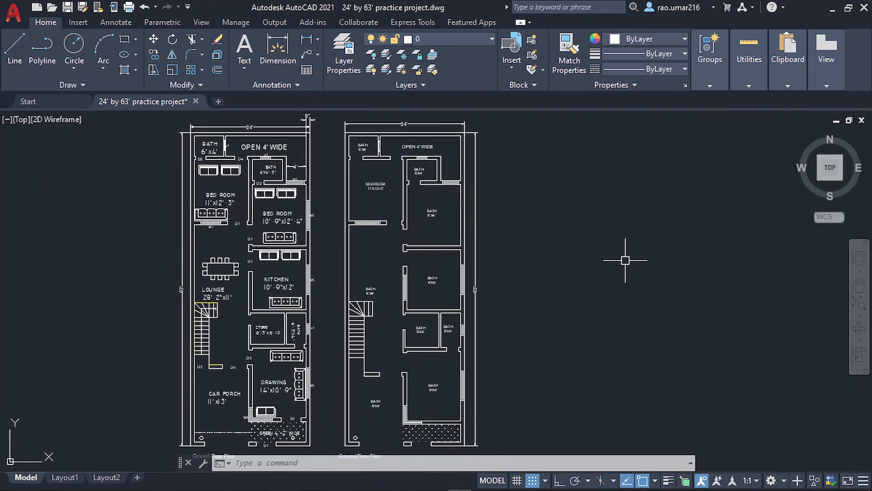
pyautogui.moveTo(625, 260); pyautogui.dragTo(720, 251, button='middle')
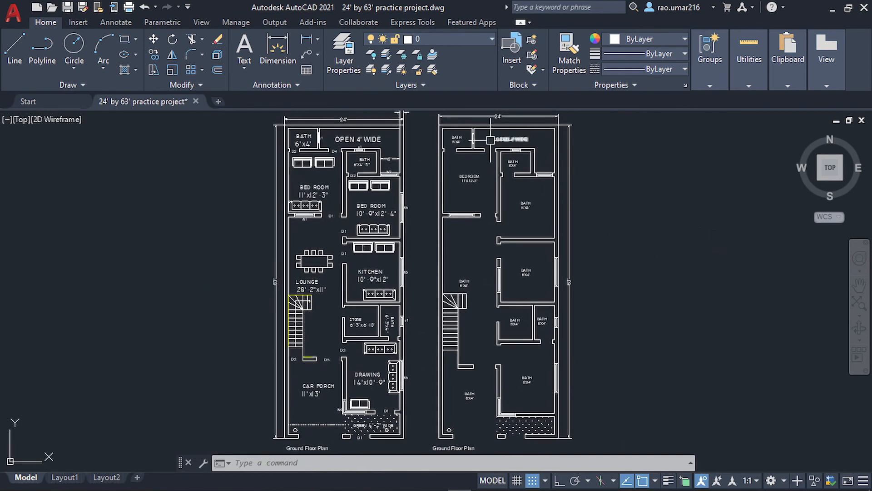
pyautogui.scroll(2, 453, 350)
pyautogui.scroll(-2, 495, 368)
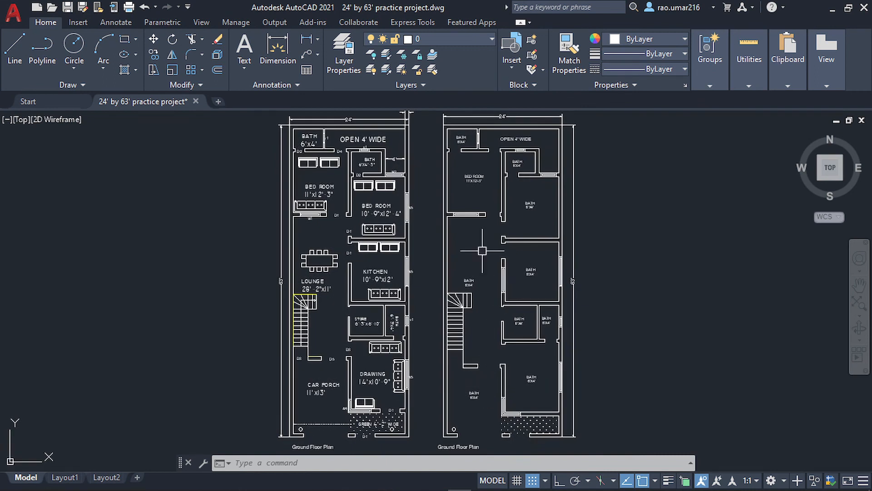
pyautogui.scroll(7, 481, 182)
pyautogui.moveTo(478, 194); pyautogui.dragTo(462, 214, button='middle')
pyautogui.moveTo(108, 367)
pyautogui.mouseDown(button='middle')
pyautogui.moveTo(217, 345)
pyautogui.moveTo(434, 357)
pyautogui.mouseUp(button='middle')
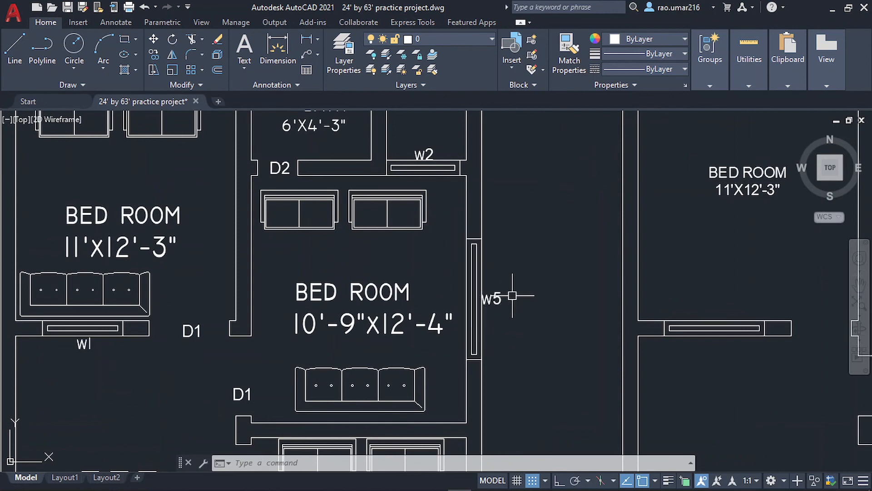
pyautogui.scroll(-5, 512, 296)
pyautogui.scroll(2, 461, 225)
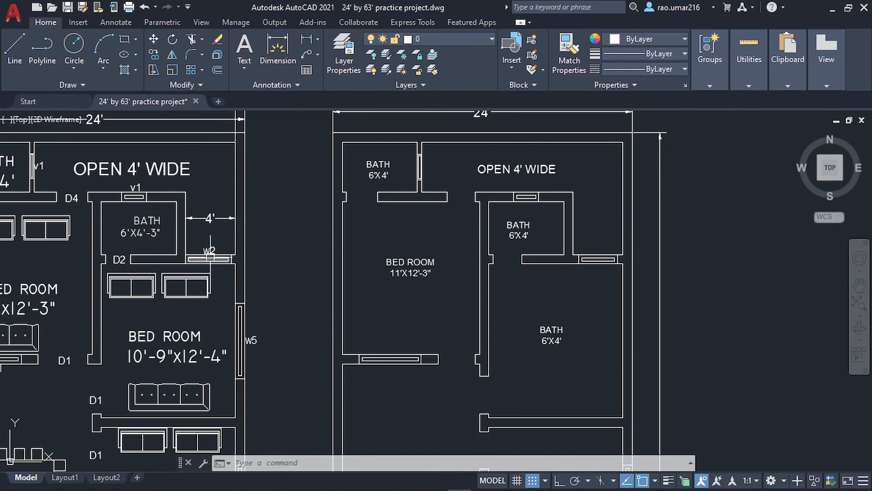
# Examine the remaining room labels down the redrawn plan, from the second bedroom to the car porch, against the reference
pyautogui.moveTo(417, 272)
pyautogui.mouseDown(button='middle')
pyautogui.moveTo(410, 318)
pyautogui.moveTo(385, 246)
pyautogui.mouseUp(button='middle')
pyautogui.scroll(-3, 385, 246)
pyautogui.moveTo(387, 279); pyautogui.dragTo(378, 225, button='middle')
pyautogui.moveTo(384, 307); pyautogui.dragTo(378, 253, button='middle')
pyautogui.moveTo(373, 329); pyautogui.dragTo(370, 283, button='middle')
pyautogui.moveTo(373, 330); pyautogui.dragTo(371, 304, button='middle')
pyautogui.moveTo(393, 386)
pyautogui.mouseDown(button='middle')
pyautogui.moveTo(391, 282)
pyautogui.moveTo(411, 397)
pyautogui.moveTo(416, 384)
pyautogui.moveTo(465, 370)
pyautogui.mouseUp(button='middle')
pyautogui.scroll(-2, 411, 398)
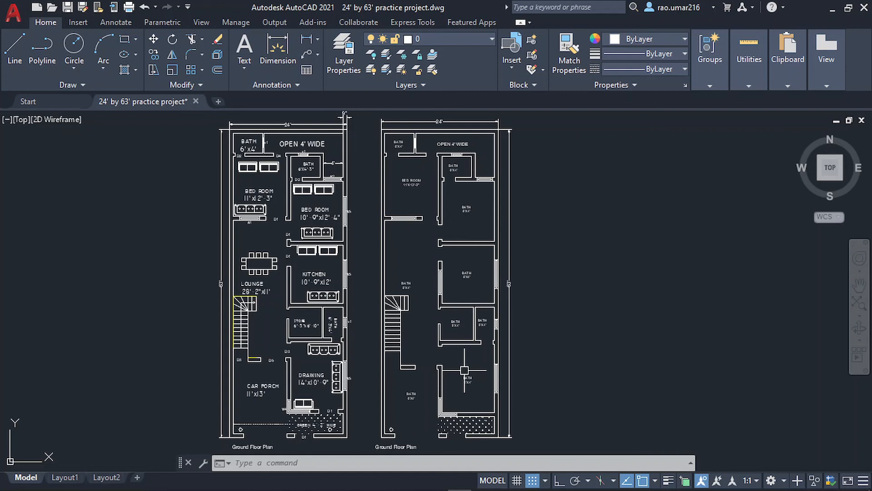
pyautogui.scroll(2, 568, 220)
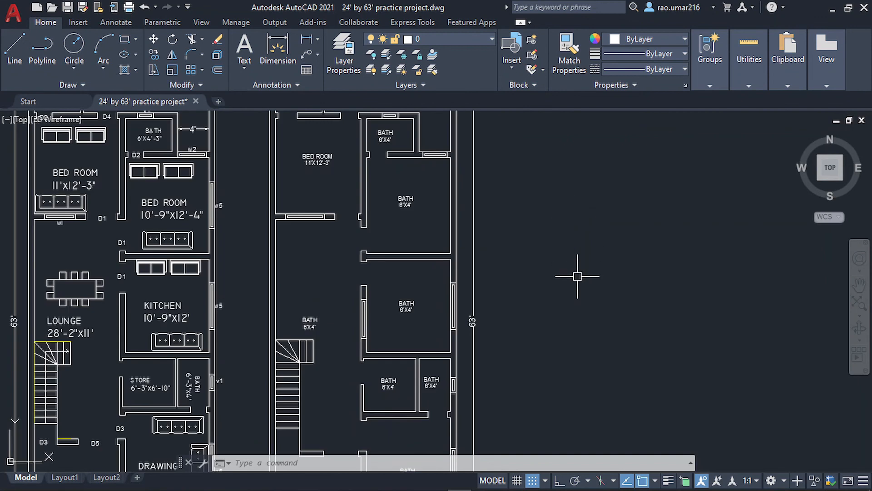